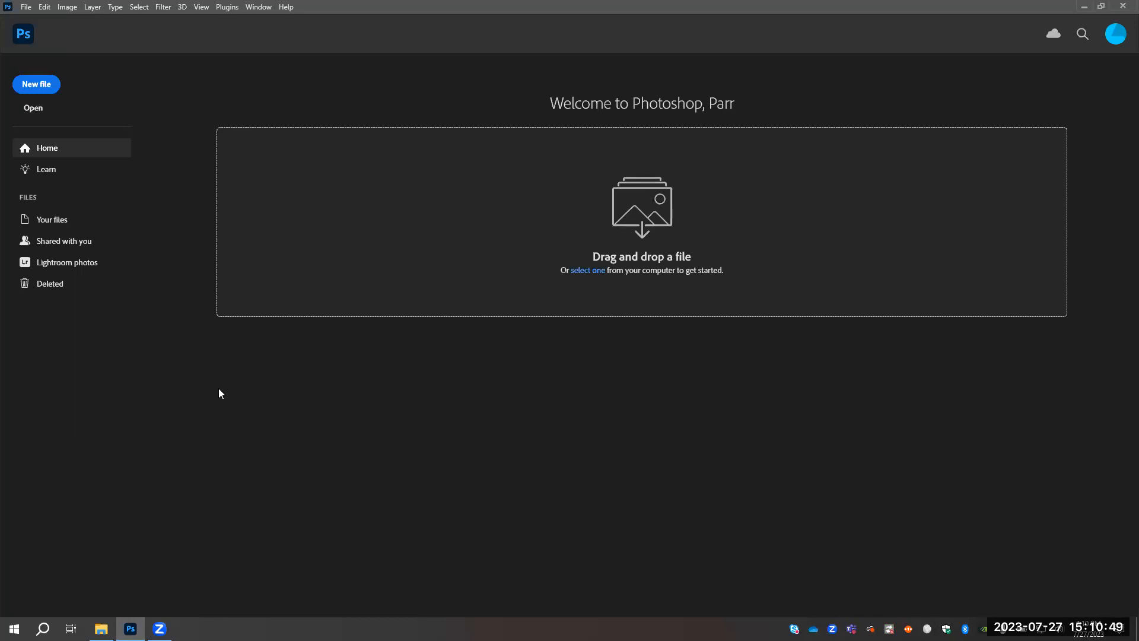
# Step: Open Mannequin.jpg from the Phone photos folder inside Downloads' OneDrive_1_7-27-2023 folder on the computer
pyautogui.click(587, 271)
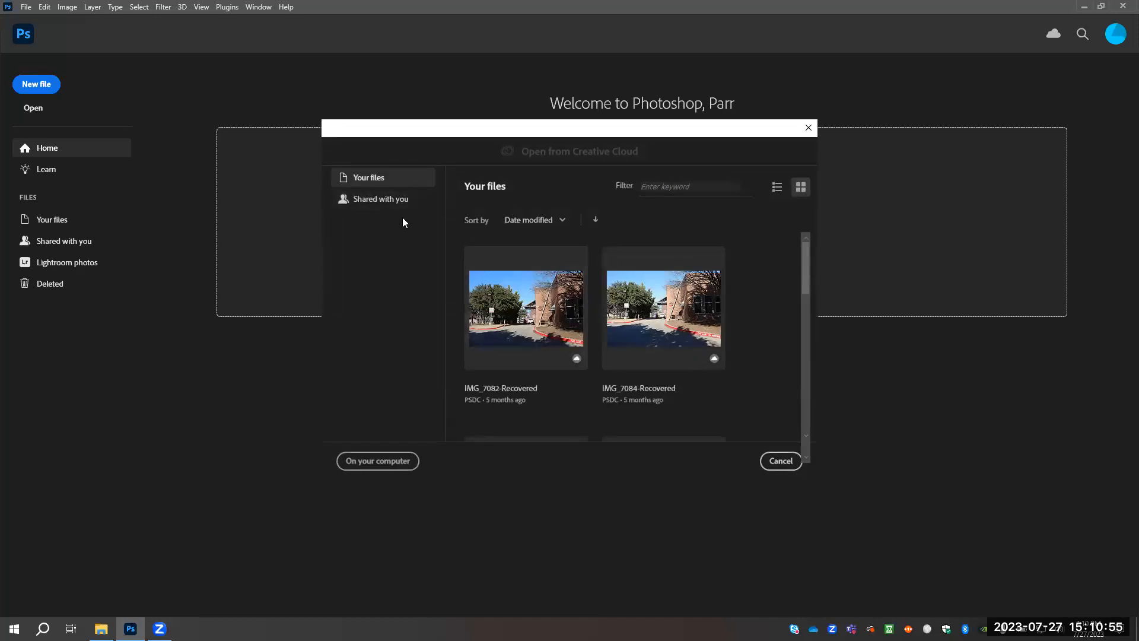
pyautogui.click(407, 461)
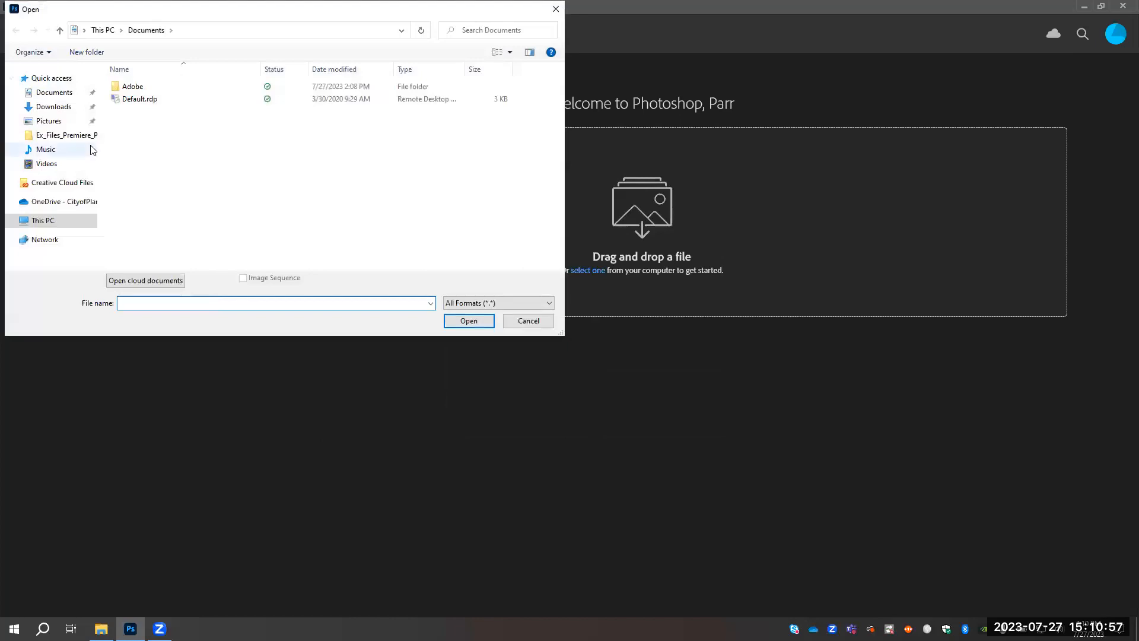
pyautogui.click(54, 107)
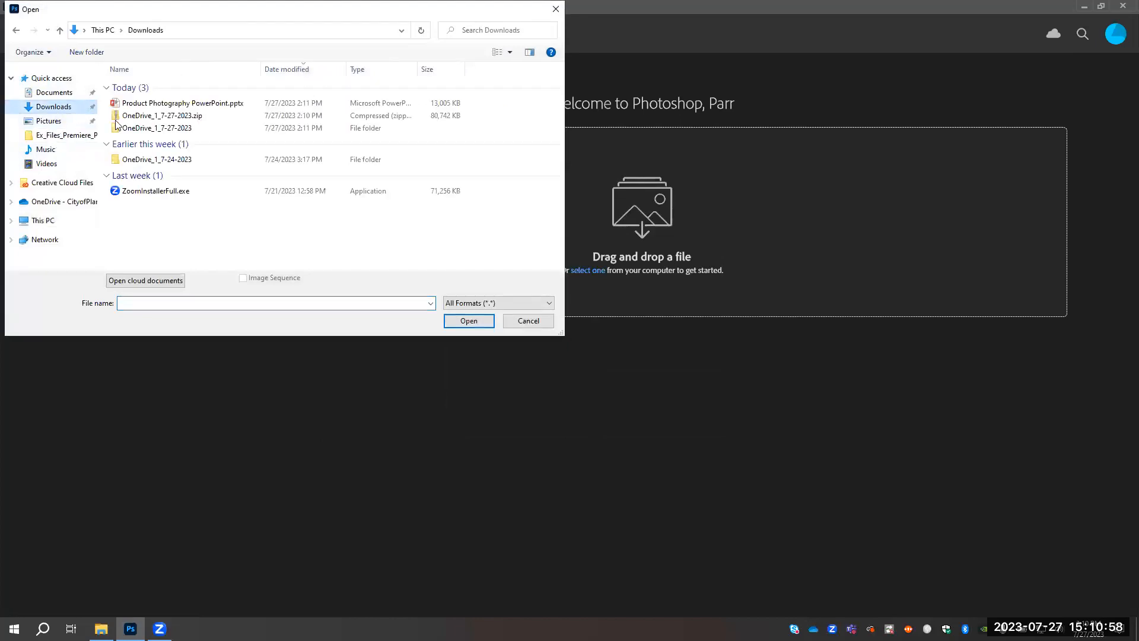
pyautogui.doubleClick(147, 130)
pyautogui.doubleClick(155, 99)
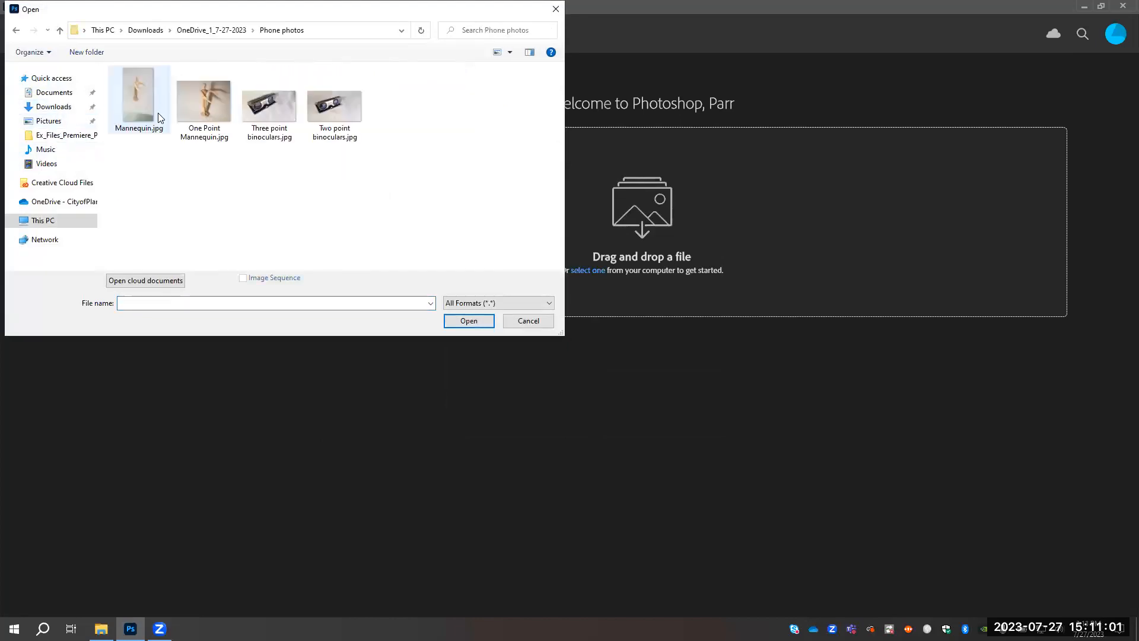
pyautogui.doubleClick(152, 129)
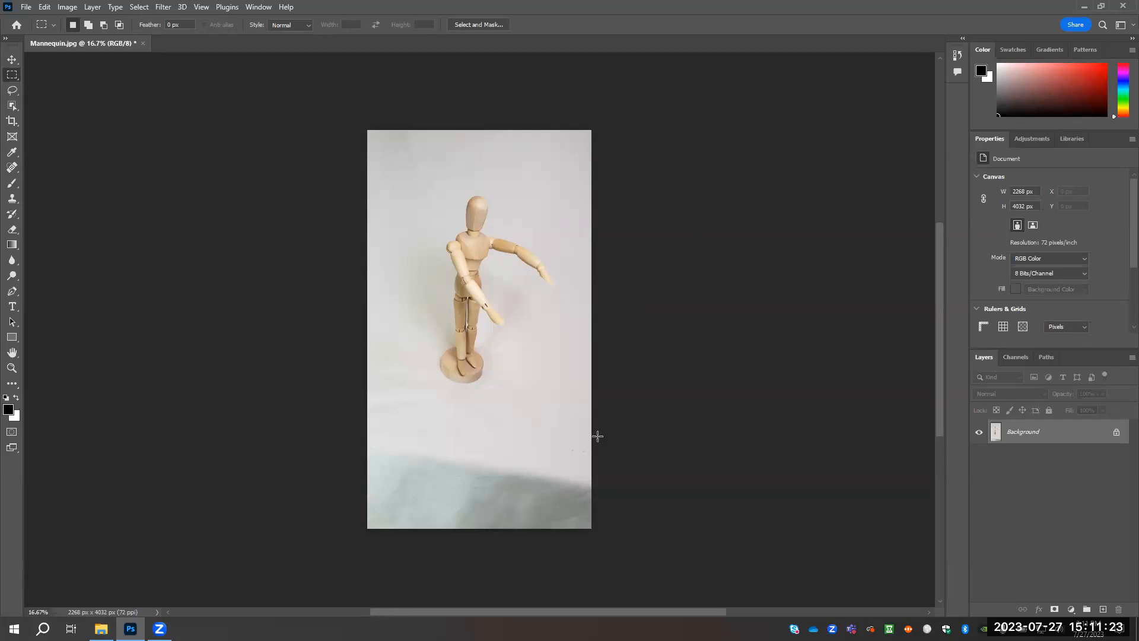
# Step: Crop the mannequin photo to a 5:7 aspect ratio, trimming the upper and lower background
pyautogui.click(13, 123)
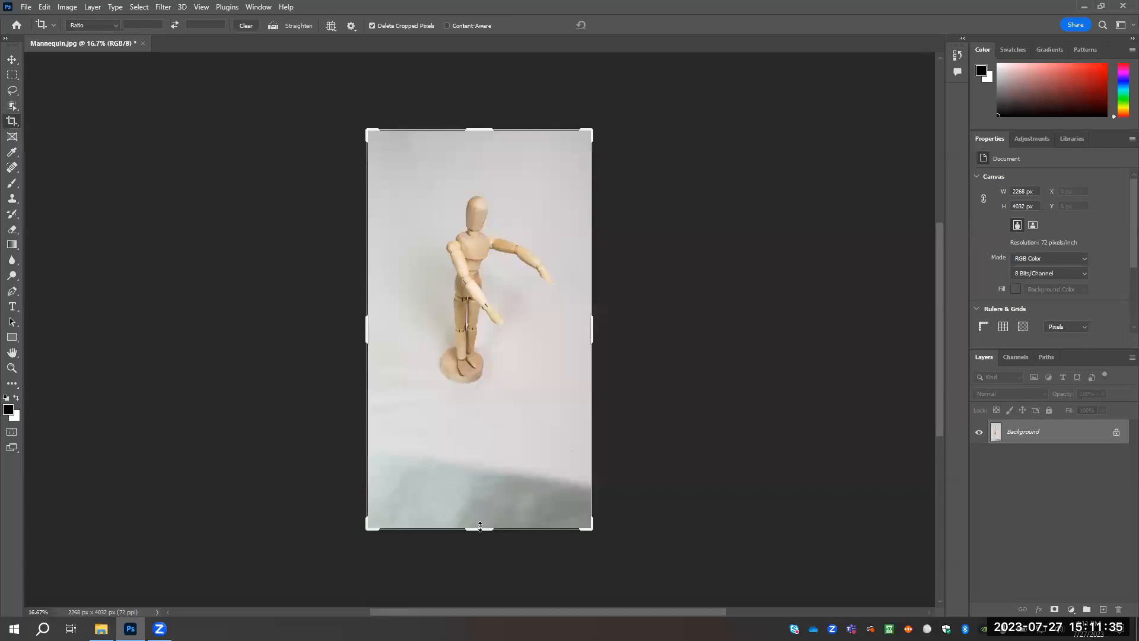
pyautogui.moveTo(480, 526)
pyautogui.mouseDown()
pyautogui.moveTo(485, 494)
pyautogui.moveTo(486, 526)
pyautogui.mouseUp()
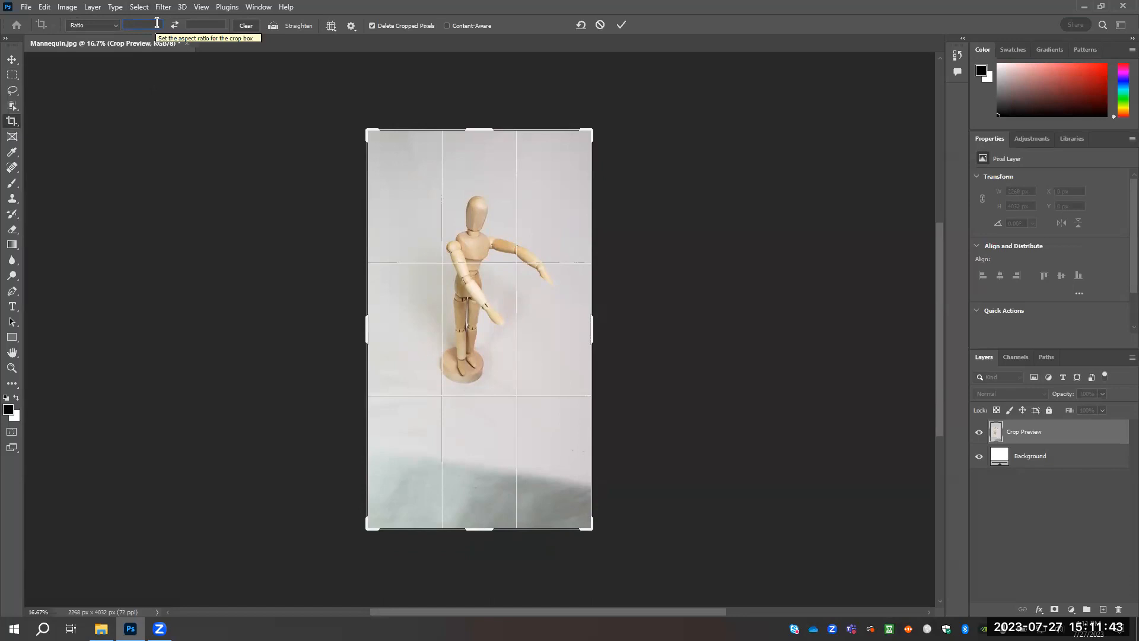
pyautogui.write('5')
pyautogui.press('Tab')
pyautogui.write('7')
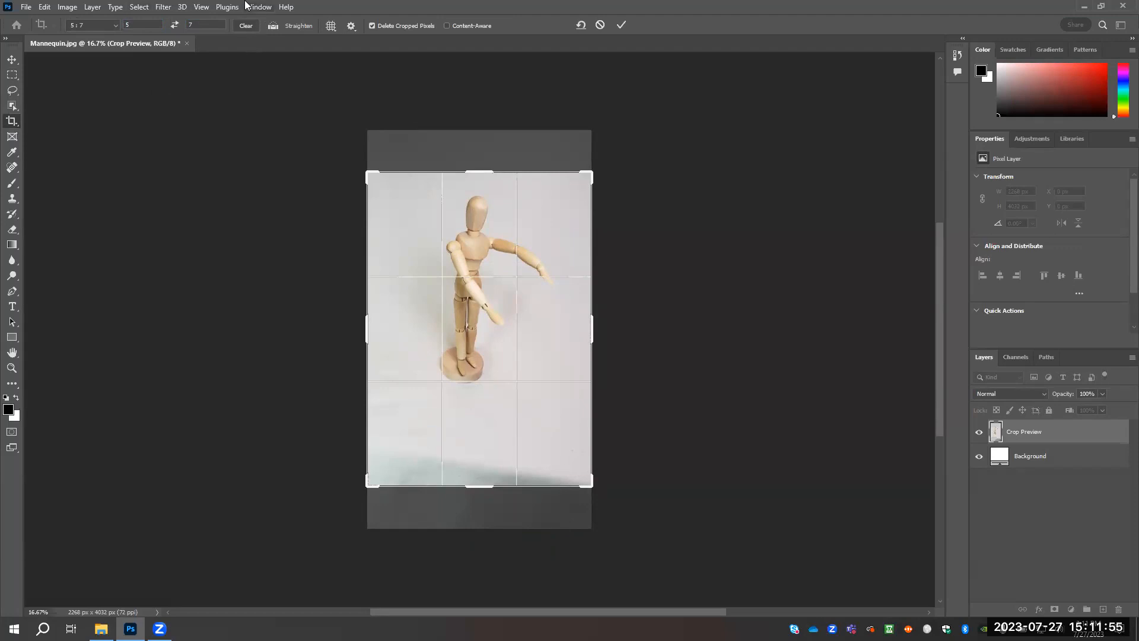
pyautogui.press('Return')
# Step: Restore the program window from maximized, move it below the desktop's upper edge and widen it to the screen's side
pyautogui.doubleClick(903, 7)
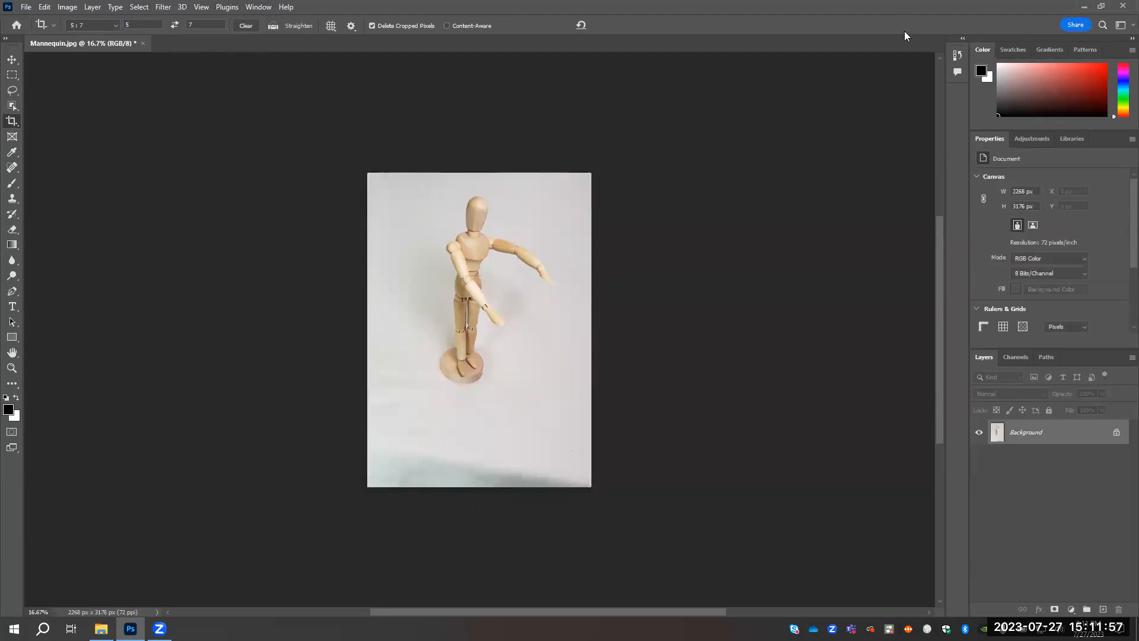
pyautogui.moveTo(905, 37); pyautogui.dragTo(818, 89)
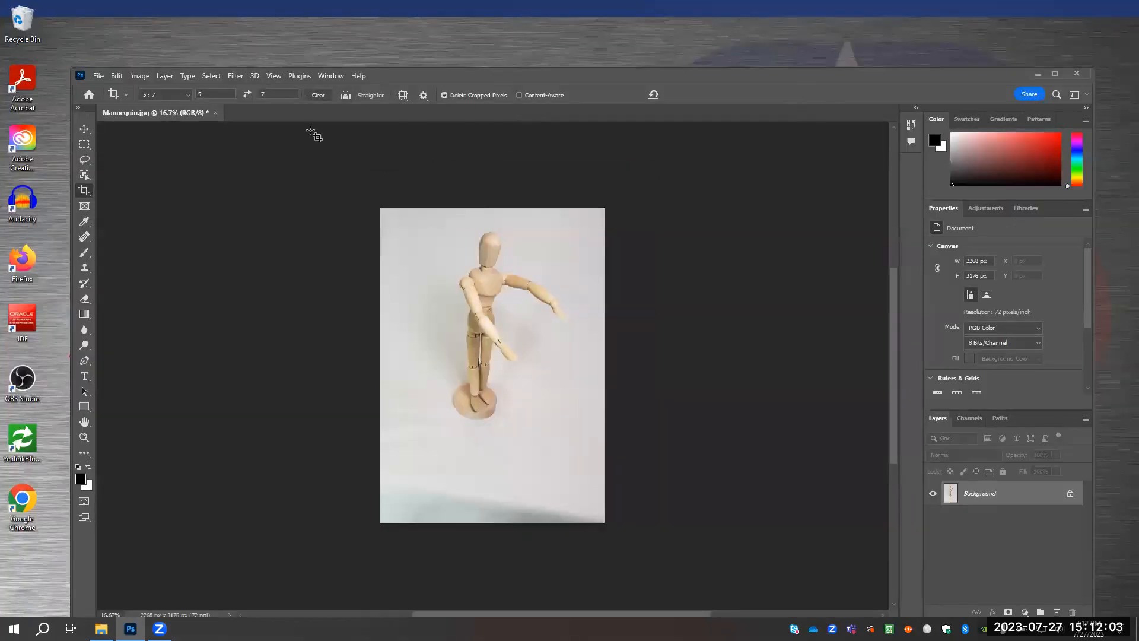
pyautogui.click(284, 93)
pyautogui.moveTo(954, 75); pyautogui.dragTo(996, 69)
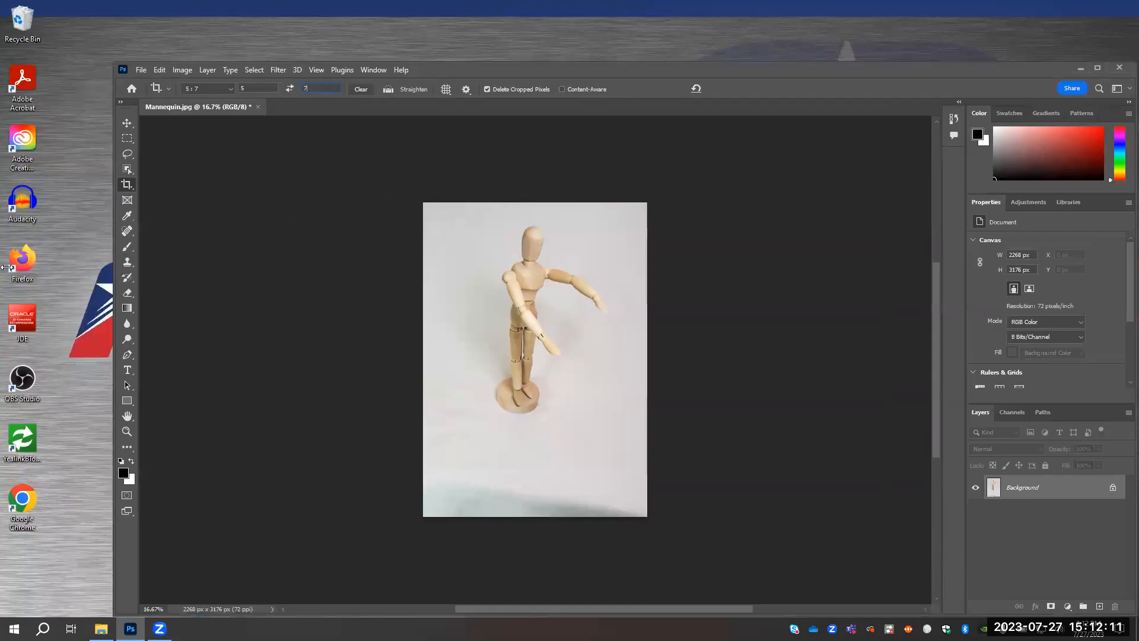
pyautogui.moveTo(7, 267); pyautogui.dragTo(3, 267)
pyautogui.click(308, 274)
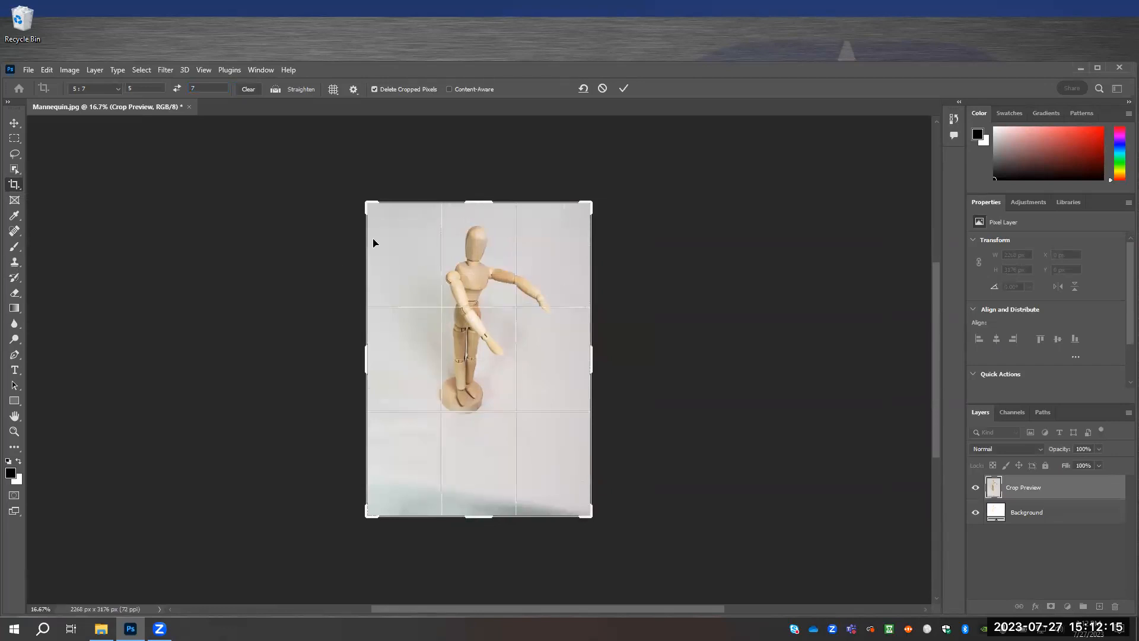
pyautogui.click(14, 184)
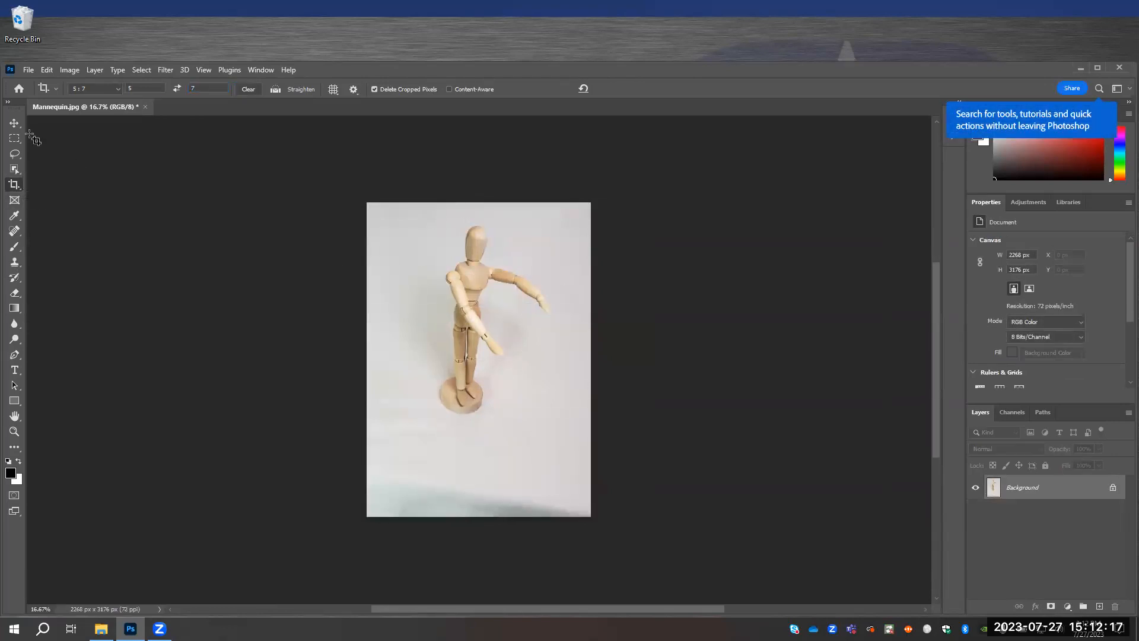
pyautogui.click(15, 122)
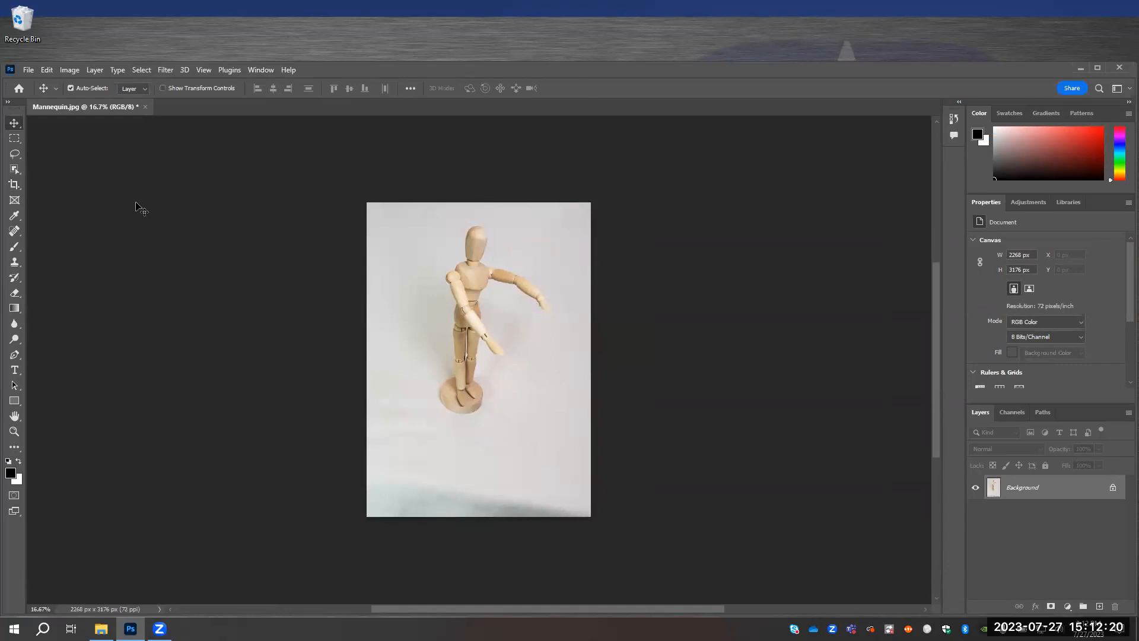
pyautogui.click(14, 184)
pyautogui.click(423, 317)
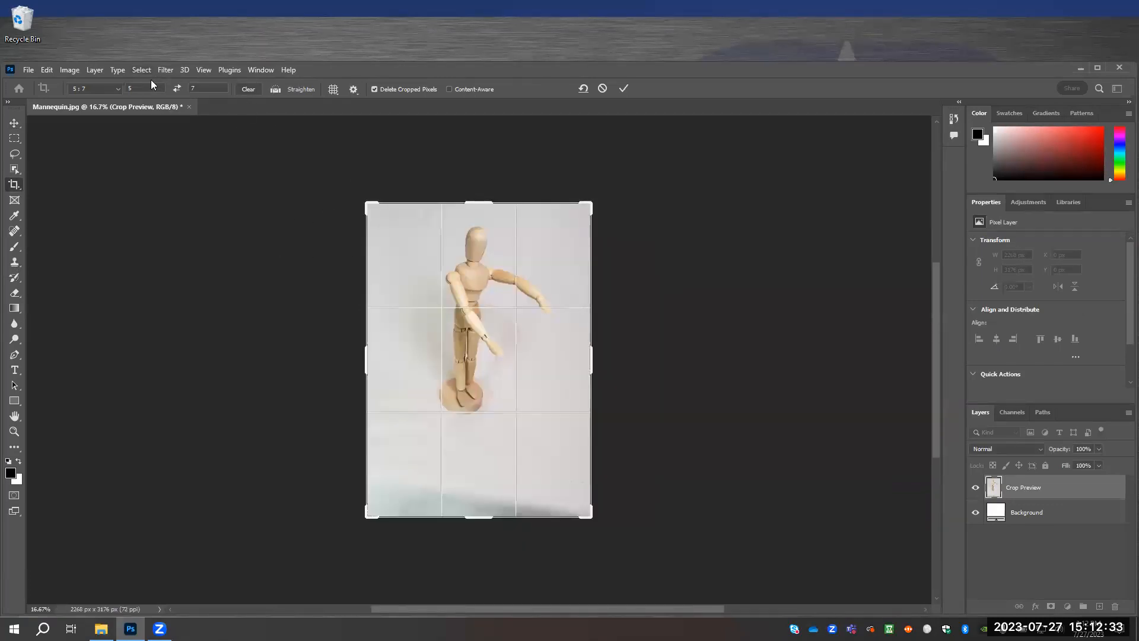
pyautogui.click(14, 122)
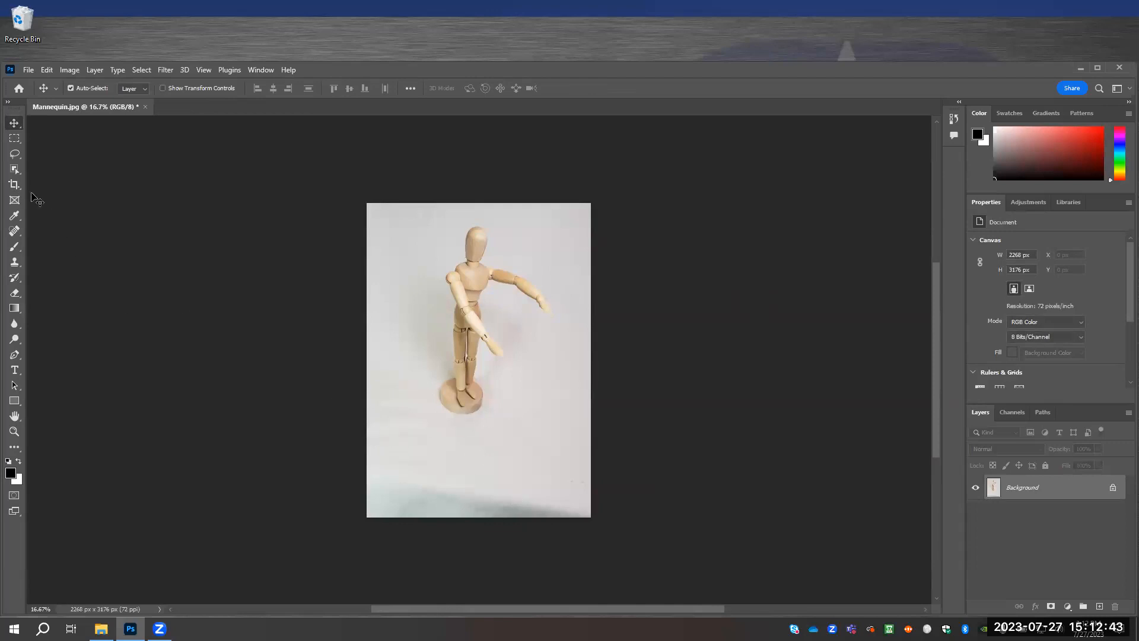
# Step: Retouch the backdrop around and below the mannequin's base with the Clone Stamp, using a soft 139 px brush at 0% hardness
pyautogui.click(16, 264)
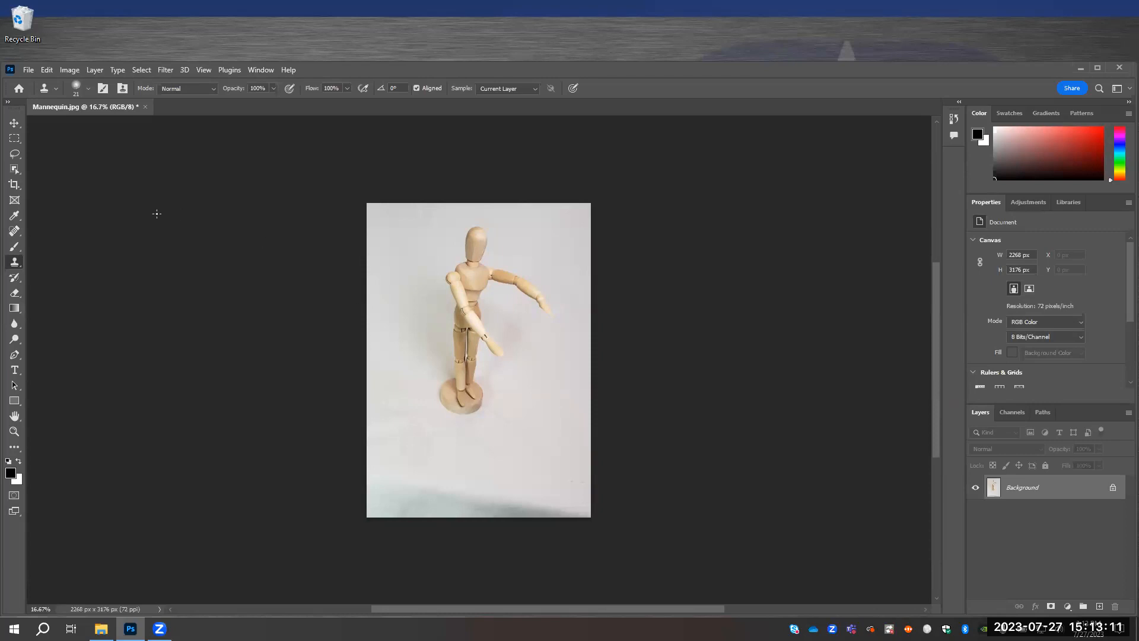
pyautogui.click(79, 93)
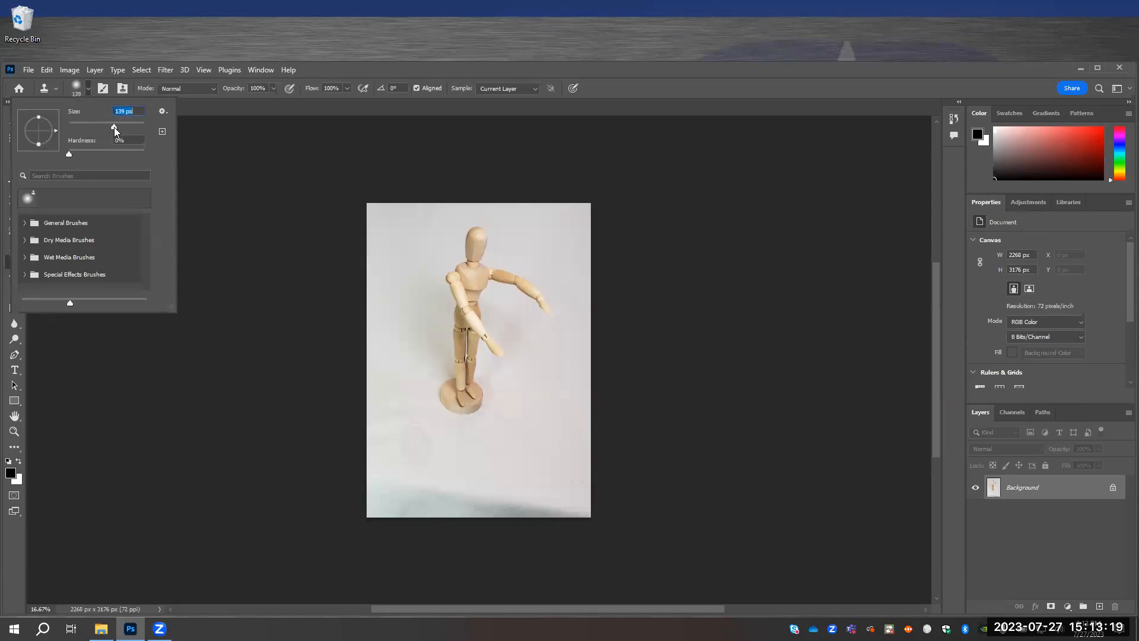
pyautogui.click(247, 192)
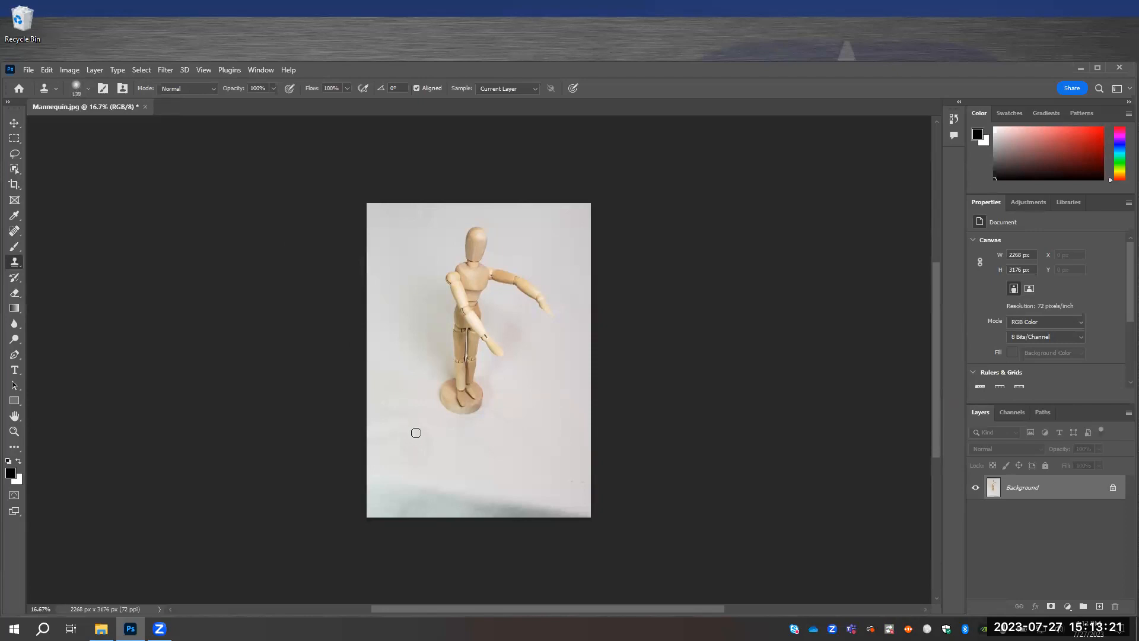
pyautogui.moveTo(418, 443)
pyautogui.mouseDown()
pyautogui.moveTo(404, 420)
pyautogui.moveTo(418, 421)
pyautogui.moveTo(381, 416)
pyautogui.moveTo(376, 466)
pyautogui.moveTo(438, 470)
pyautogui.moveTo(443, 416)
pyautogui.moveTo(429, 415)
pyautogui.moveTo(428, 464)
pyautogui.moveTo(439, 417)
pyautogui.moveTo(396, 398)
pyautogui.moveTo(391, 467)
pyautogui.moveTo(370, 387)
pyautogui.moveTo(440, 394)
pyautogui.moveTo(436, 416)
pyautogui.mouseUp()
pyautogui.hotkey('ctrl', 'z')
pyautogui.moveTo(432, 392)
pyautogui.mouseDown()
pyautogui.moveTo(443, 417)
pyautogui.moveTo(434, 393)
pyautogui.moveTo(373, 392)
pyautogui.moveTo(375, 407)
pyautogui.moveTo(423, 410)
pyautogui.moveTo(377, 425)
pyautogui.moveTo(399, 426)
pyautogui.moveTo(377, 433)
pyautogui.moveTo(370, 457)
pyautogui.moveTo(374, 468)
pyautogui.moveTo(397, 464)
pyautogui.moveTo(391, 440)
pyautogui.moveTo(399, 459)
pyautogui.moveTo(428, 467)
pyautogui.moveTo(441, 421)
pyautogui.moveTo(431, 473)
pyautogui.moveTo(384, 472)
pyautogui.moveTo(435, 479)
pyautogui.moveTo(451, 426)
pyautogui.mouseUp()
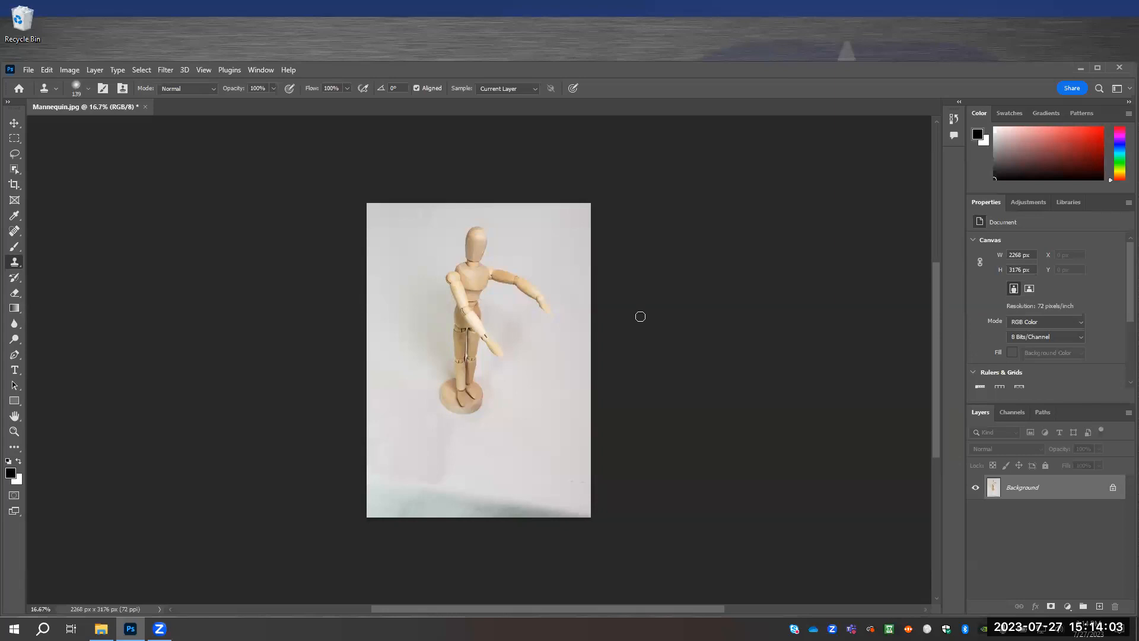
# Step: Save the edited Mannequin.jpg, choosing a quality preset in the JPEG options
pyautogui.hotkey('ctrl', 's')
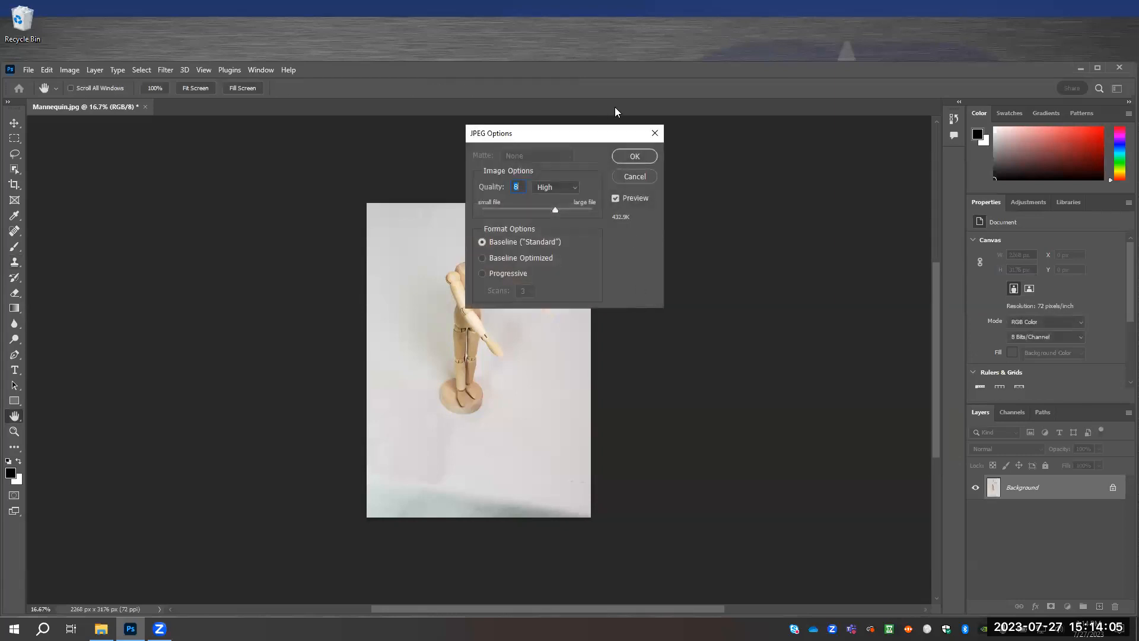
pyautogui.click(34, 71)
pyautogui.click(57, 209)
pyautogui.click(563, 187)
pyautogui.click(563, 220)
pyautogui.click(633, 156)
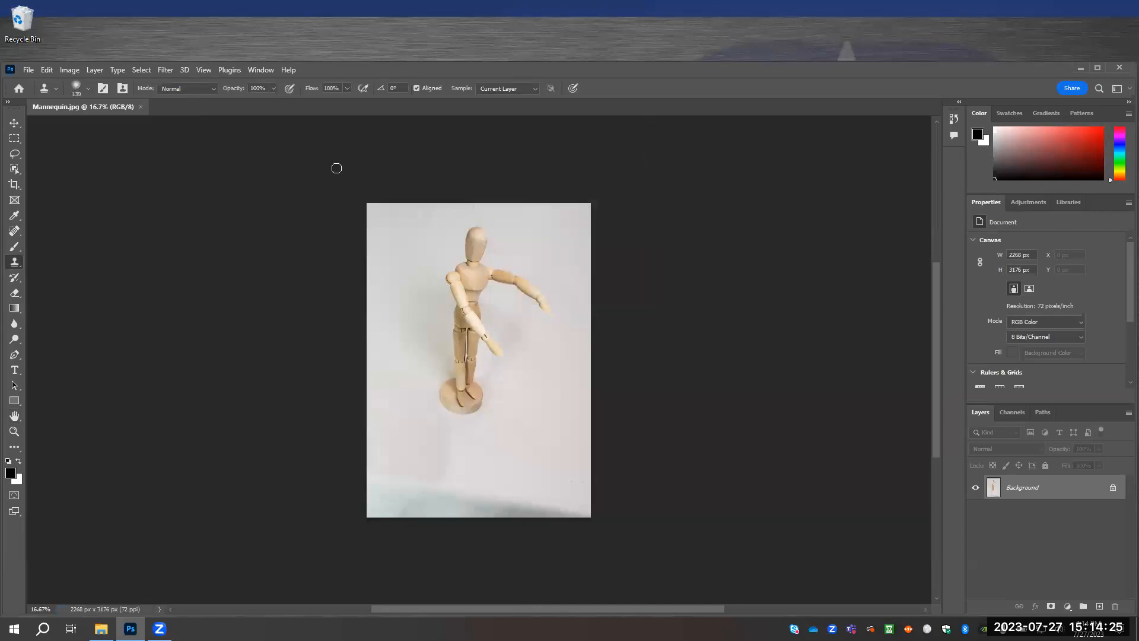
# Step: Open Three point binoculars.jpg from the Phone photos folder
pyautogui.click(28, 70)
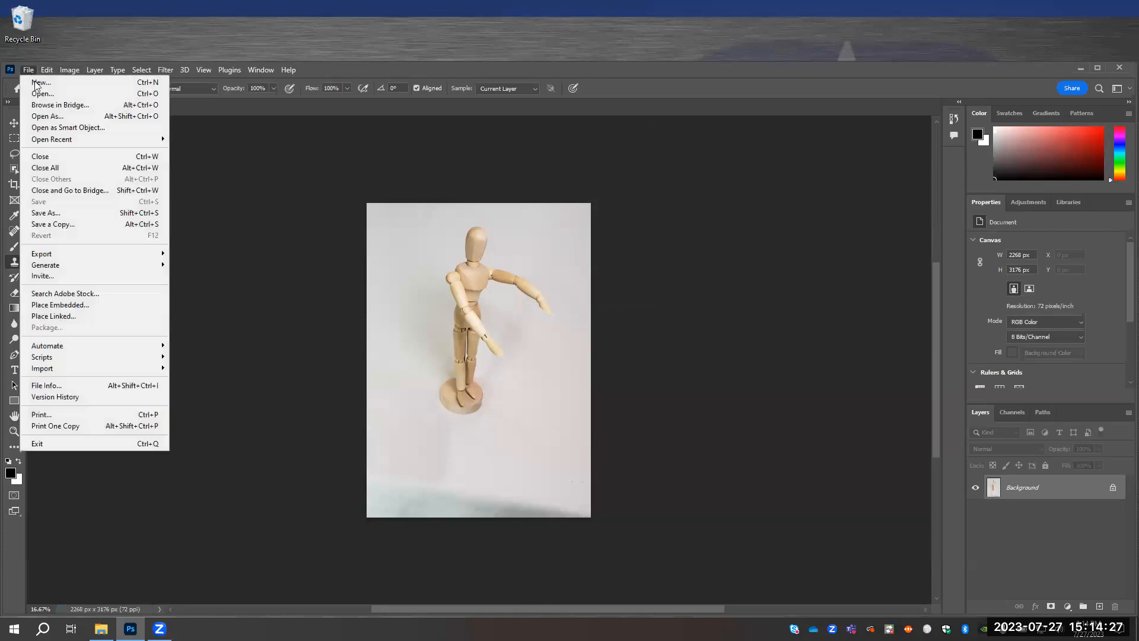
pyautogui.click(37, 90)
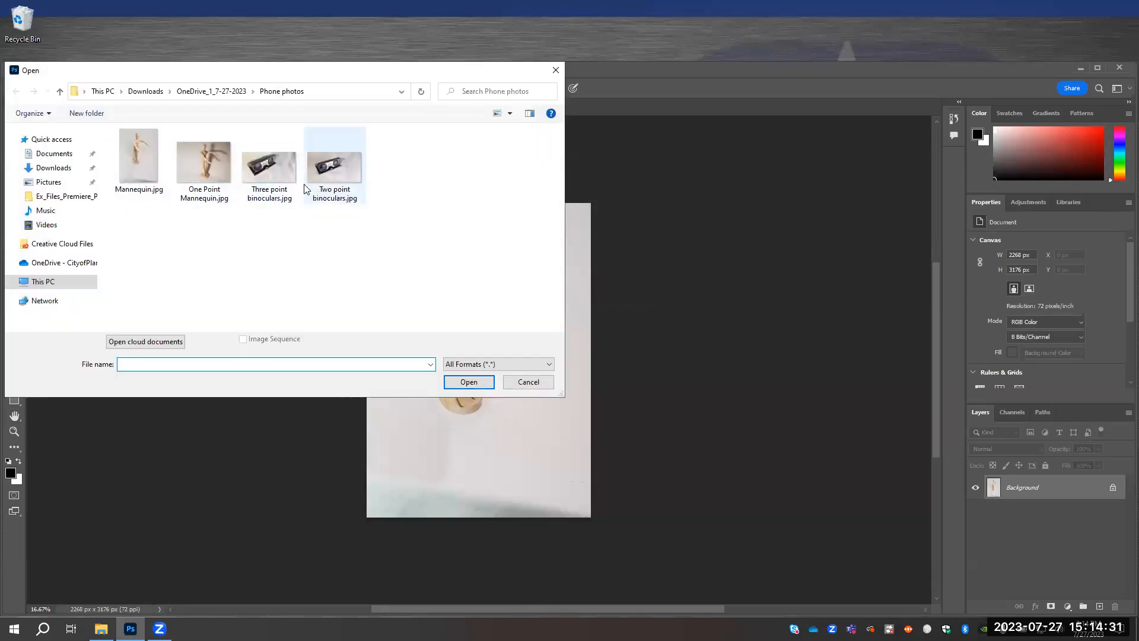
pyautogui.doubleClick(271, 185)
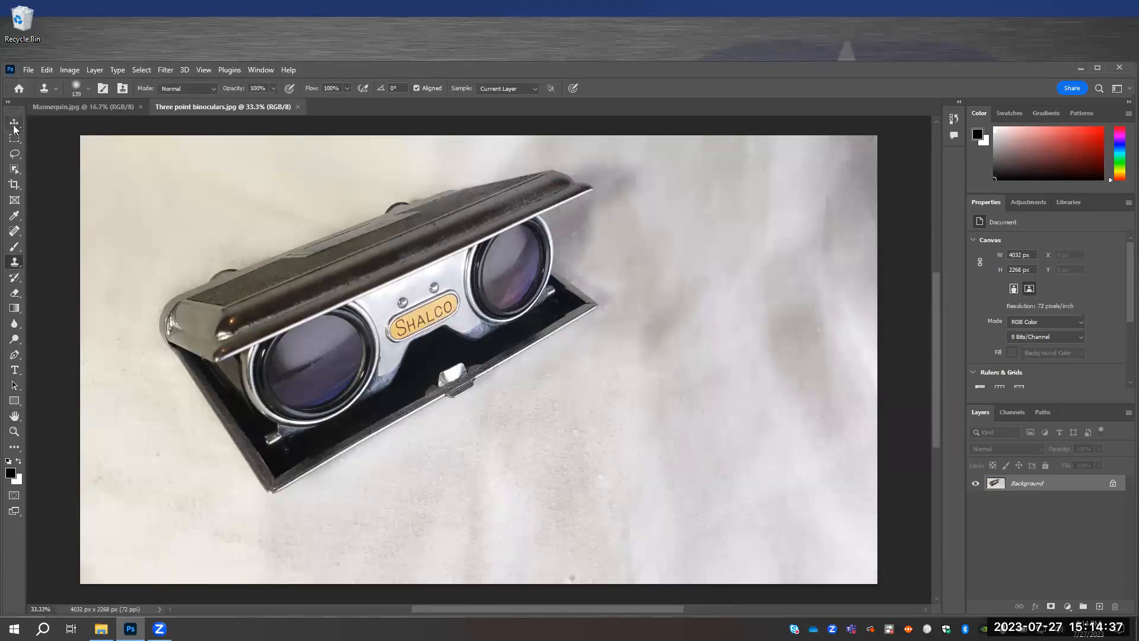
# Step: Crop the binoculars photo to a landscape 7:5 ratio, shifting the image so the binoculars sit nearer the middle of the frame
pyautogui.click(15, 184)
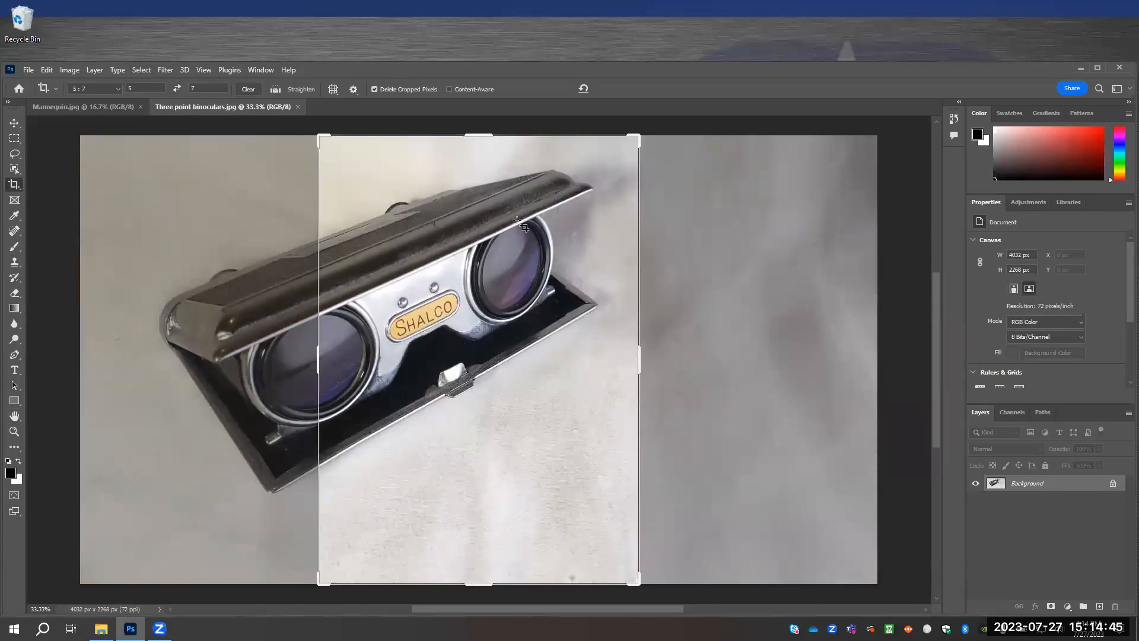
pyautogui.click(177, 93)
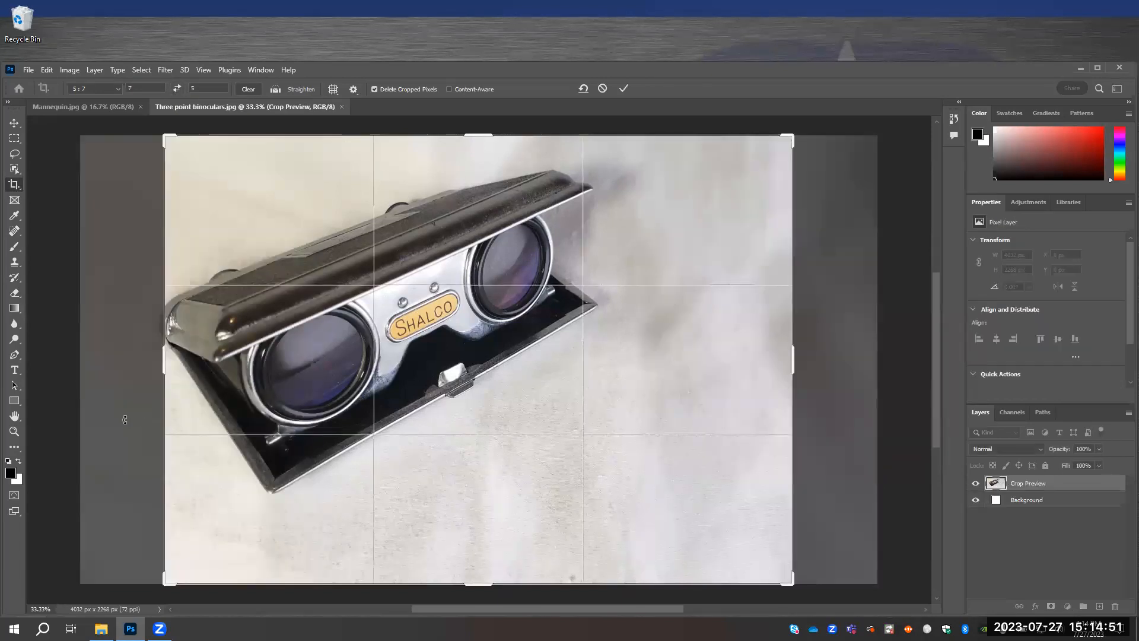
pyautogui.moveTo(241, 430); pyautogui.dragTo(314, 434)
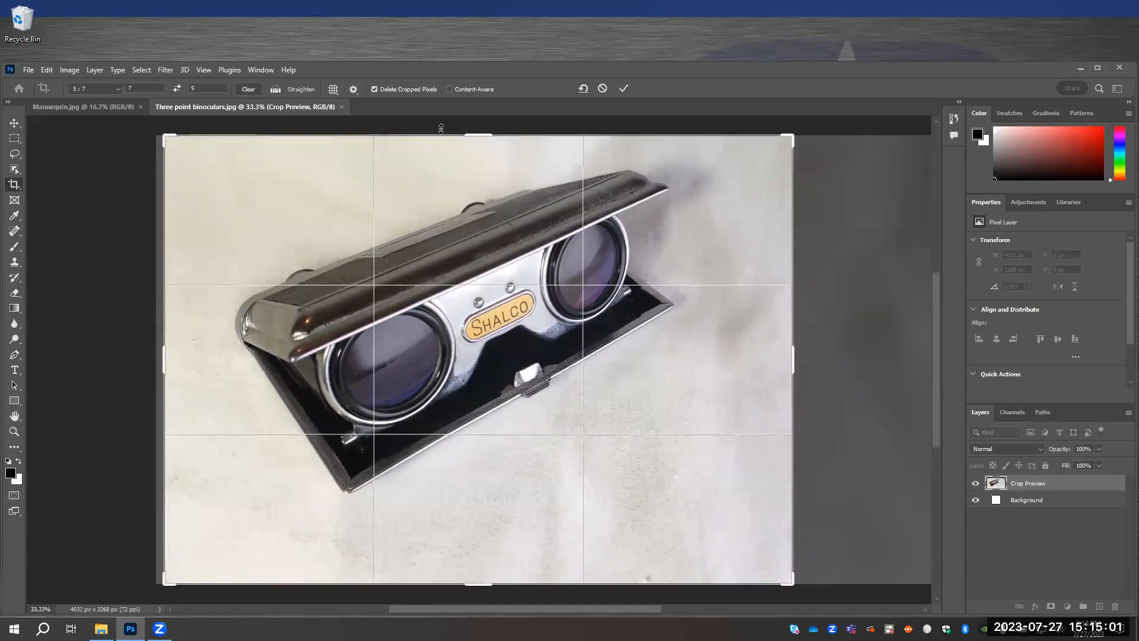
pyautogui.click(629, 93)
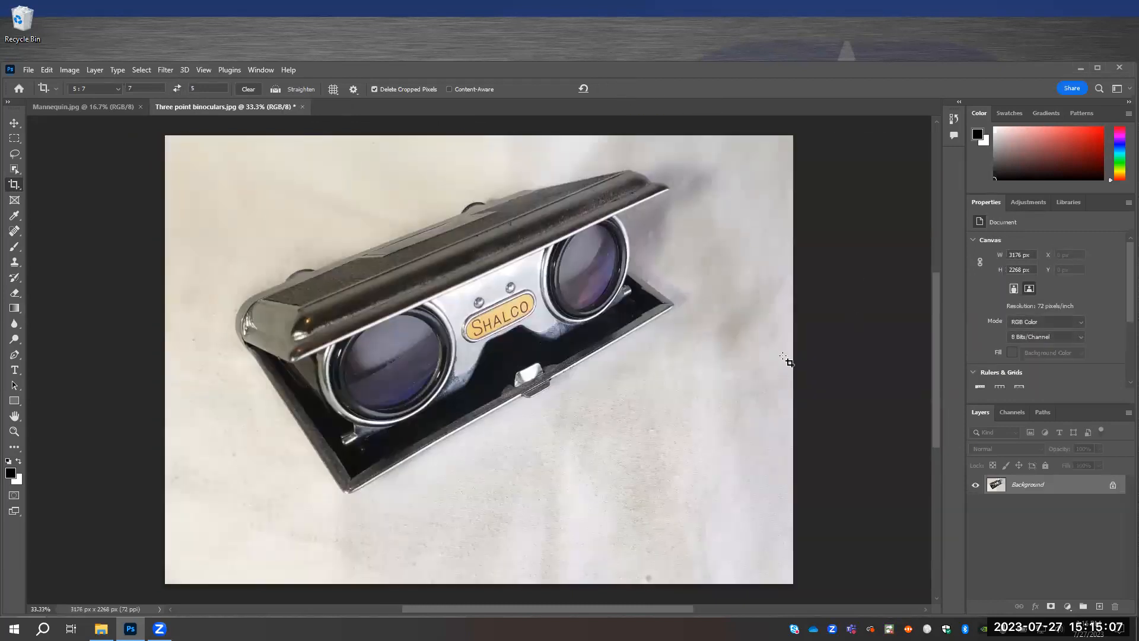
# Step: Trace a loose freehand selection around the binoculars' outline with the Lasso tool and invert it to select the background
pyautogui.click(18, 156)
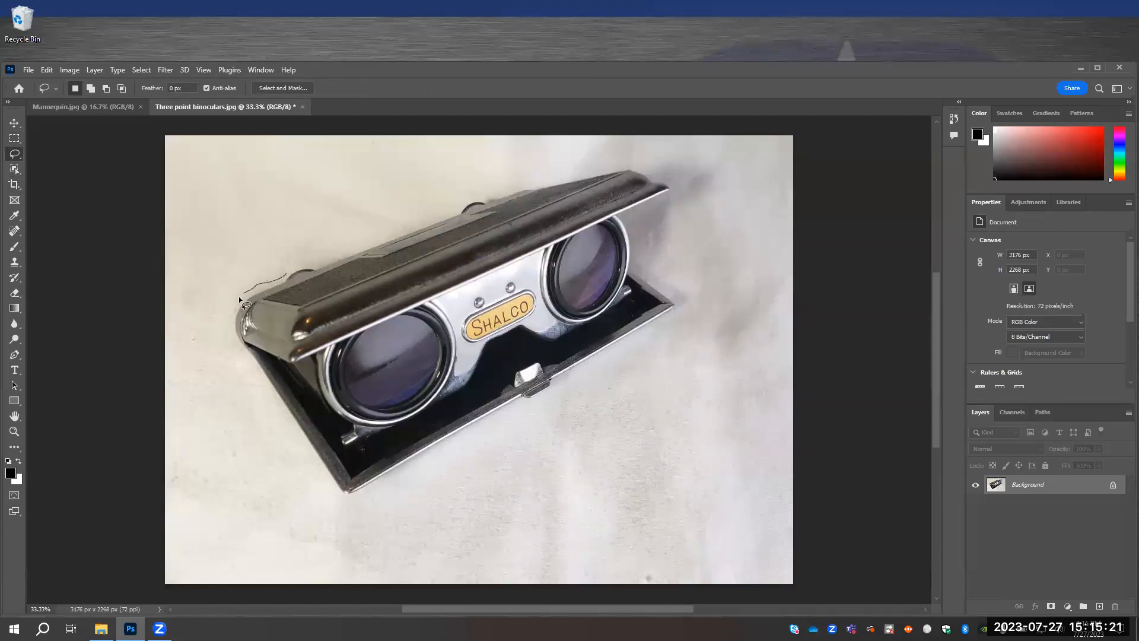
pyautogui.moveTo(241, 356); pyautogui.dragTo(285, 400)
pyautogui.hotkey('ctrl', 'd')
pyautogui.moveTo(242, 362)
pyautogui.mouseDown()
pyautogui.moveTo(327, 487)
pyautogui.moveTo(356, 504)
pyautogui.moveTo(379, 490)
pyautogui.mouseUp()
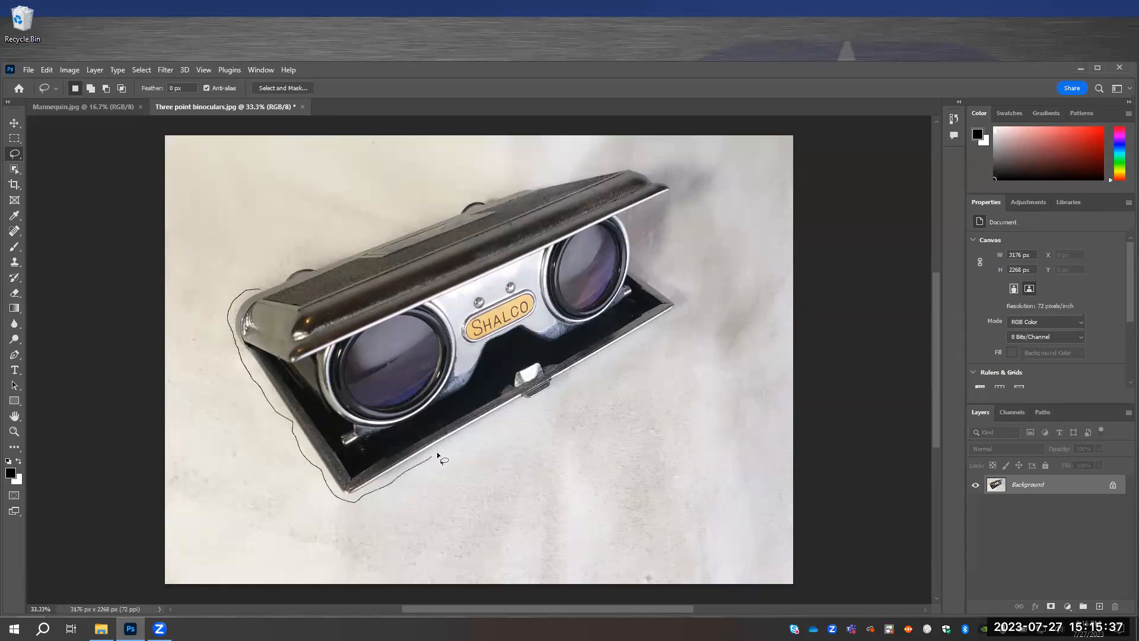
pyautogui.moveTo(556, 394)
pyautogui.mouseDown()
pyautogui.moveTo(641, 351)
pyautogui.moveTo(686, 303)
pyautogui.moveTo(647, 271)
pyautogui.mouseUp()
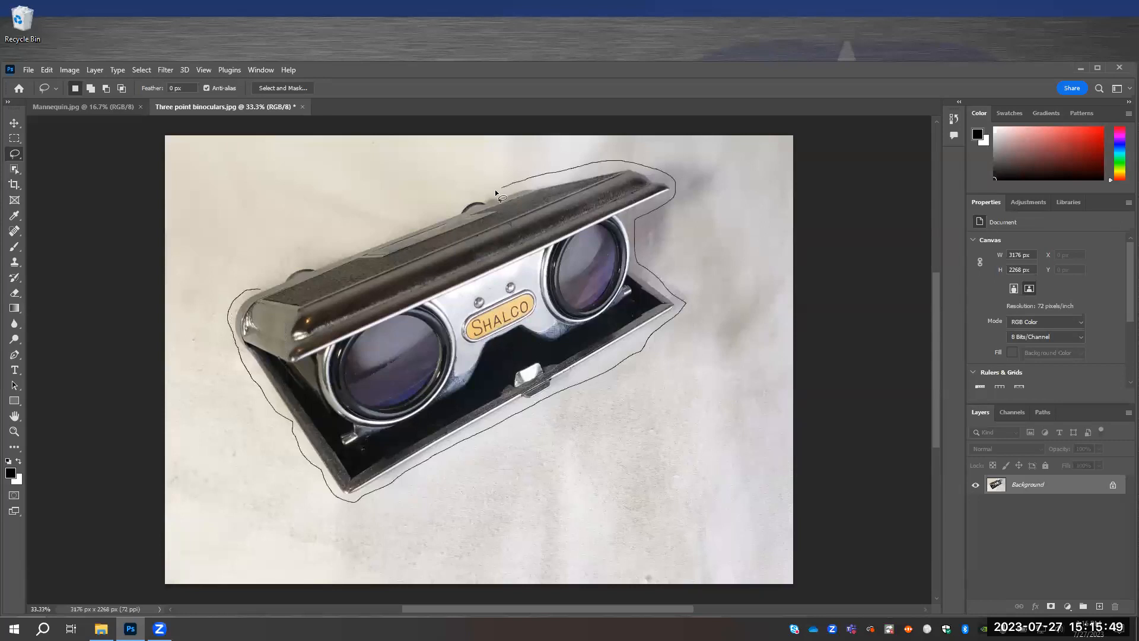
pyautogui.moveTo(453, 207); pyautogui.dragTo(433, 218)
pyautogui.moveTo(253, 289); pyautogui.dragTo(253, 289)
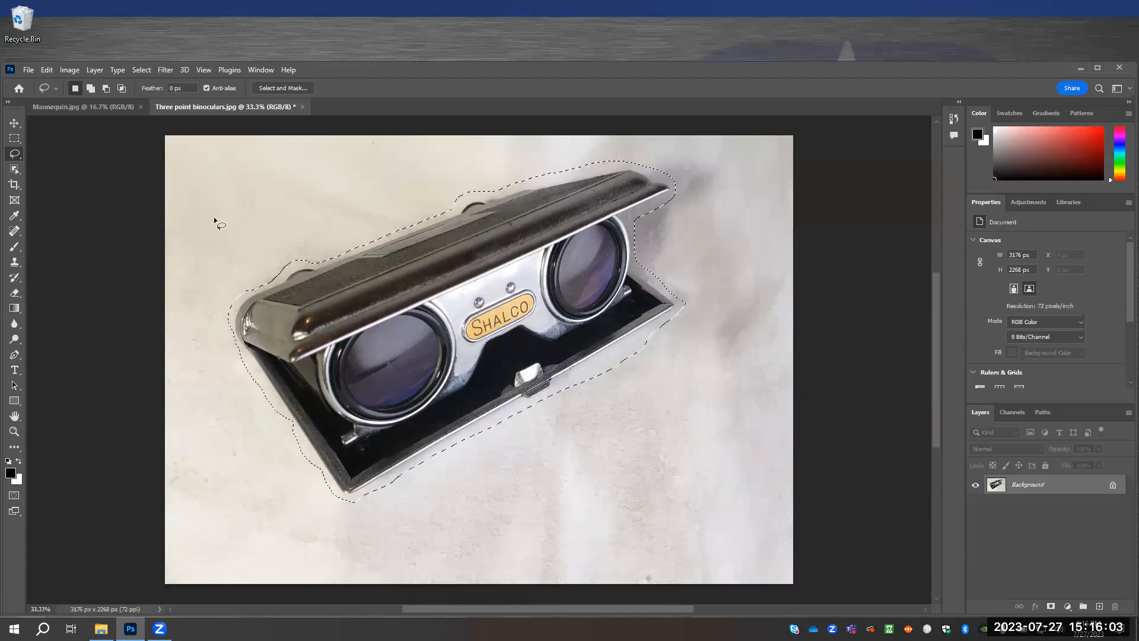
pyautogui.rightClick(215, 250)
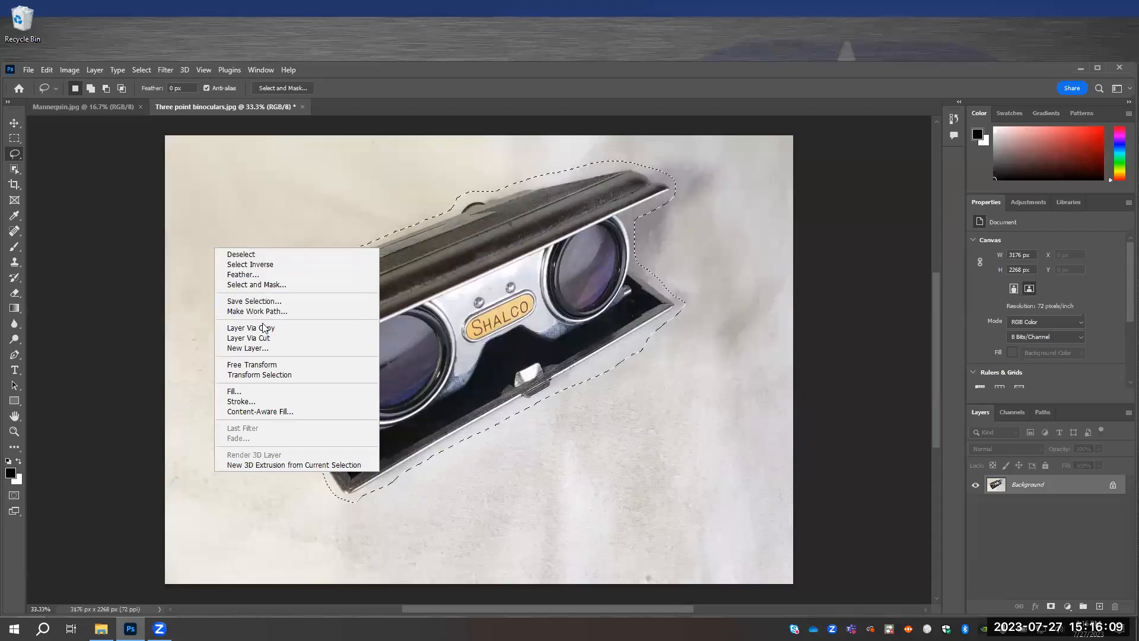
pyautogui.click(262, 265)
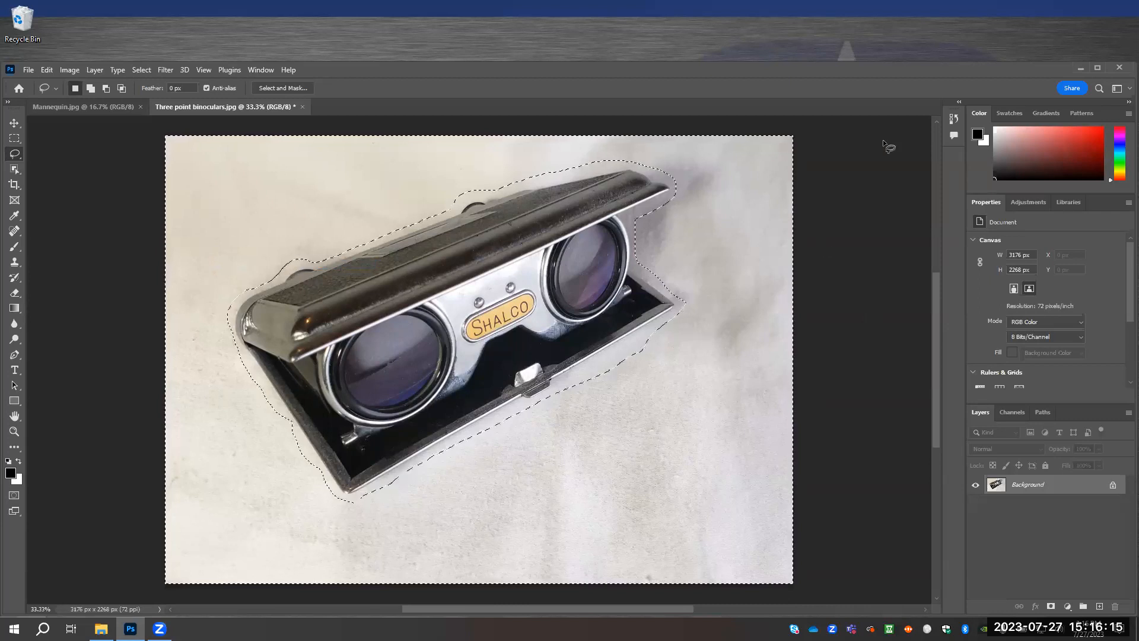
# Step: Add a Brightness/Contrast adjustment limited to the selected background around the binoculars and set its brightness to 45
pyautogui.click(1030, 202)
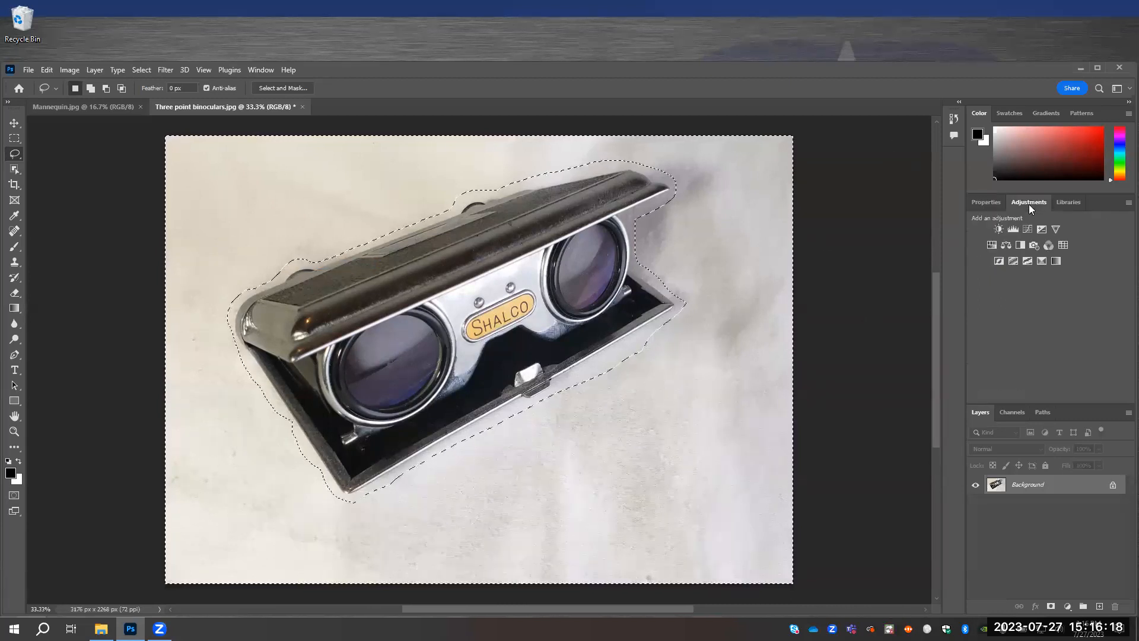
pyautogui.click(998, 230)
pyautogui.moveTo(1046, 274); pyautogui.dragTo(1068, 274)
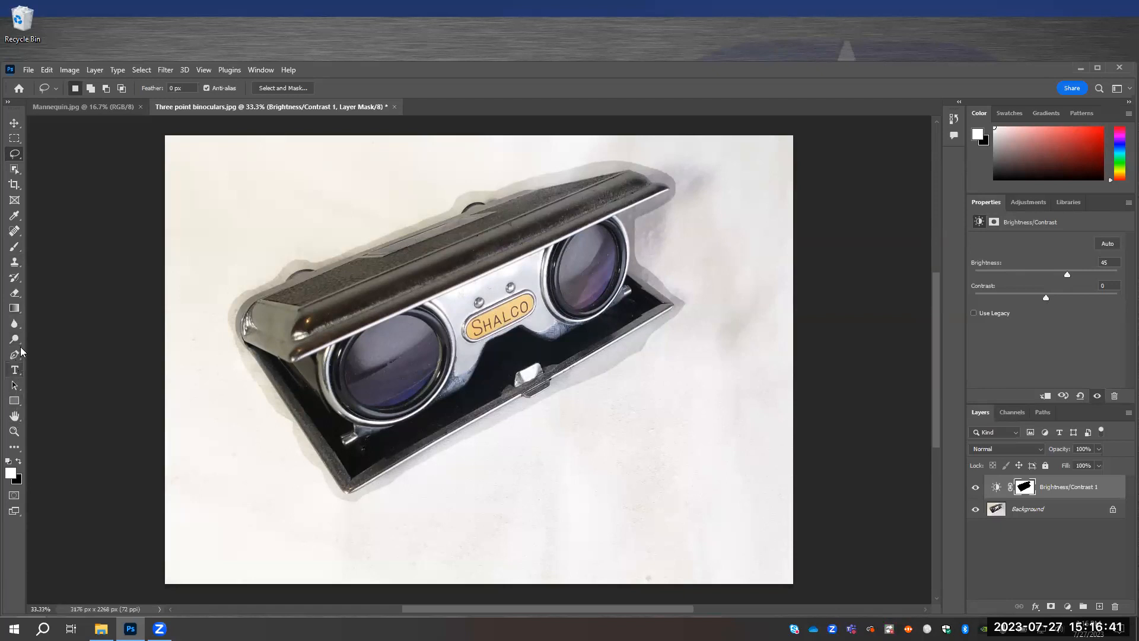
# Step: Paint out the grey halo along the binoculars' lower and left edges with the Clone Stamp on the Brightness/Contrast mask
pyautogui.click(16, 263)
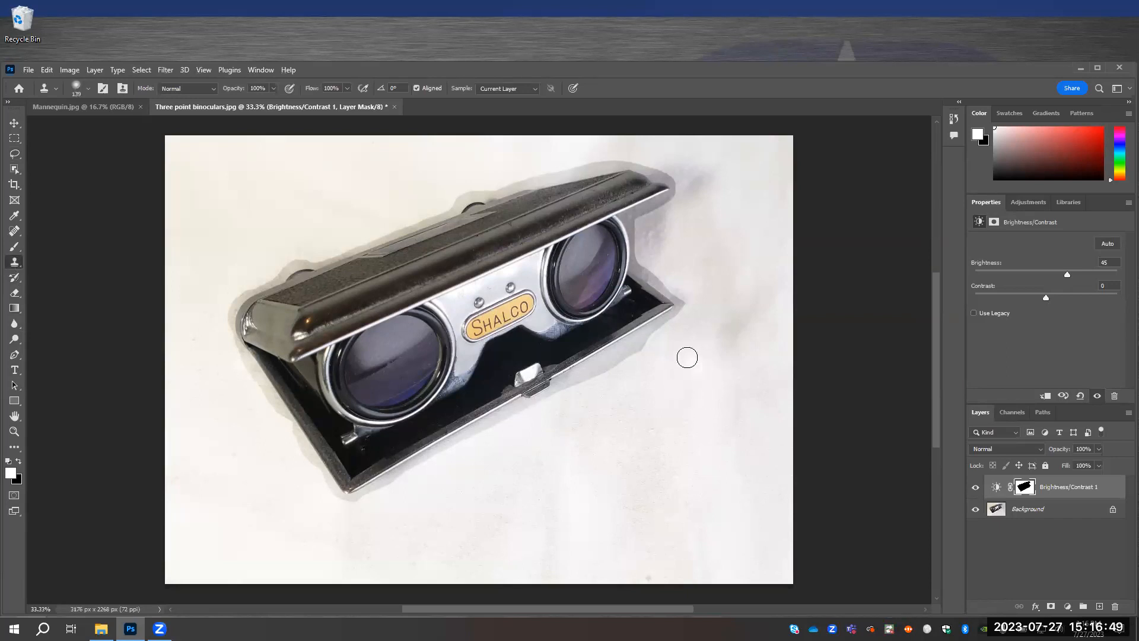
pyautogui.moveTo(654, 345)
pyautogui.mouseDown()
pyautogui.moveTo(604, 371)
pyautogui.moveTo(632, 345)
pyautogui.moveTo(555, 397)
pyautogui.moveTo(691, 310)
pyautogui.moveTo(646, 261)
pyautogui.moveTo(682, 293)
pyautogui.moveTo(675, 330)
pyautogui.moveTo(571, 371)
pyautogui.moveTo(551, 396)
pyautogui.moveTo(352, 498)
pyautogui.moveTo(330, 496)
pyautogui.moveTo(283, 412)
pyautogui.moveTo(303, 493)
pyautogui.moveTo(231, 496)
pyautogui.moveTo(277, 498)
pyautogui.mouseUp()
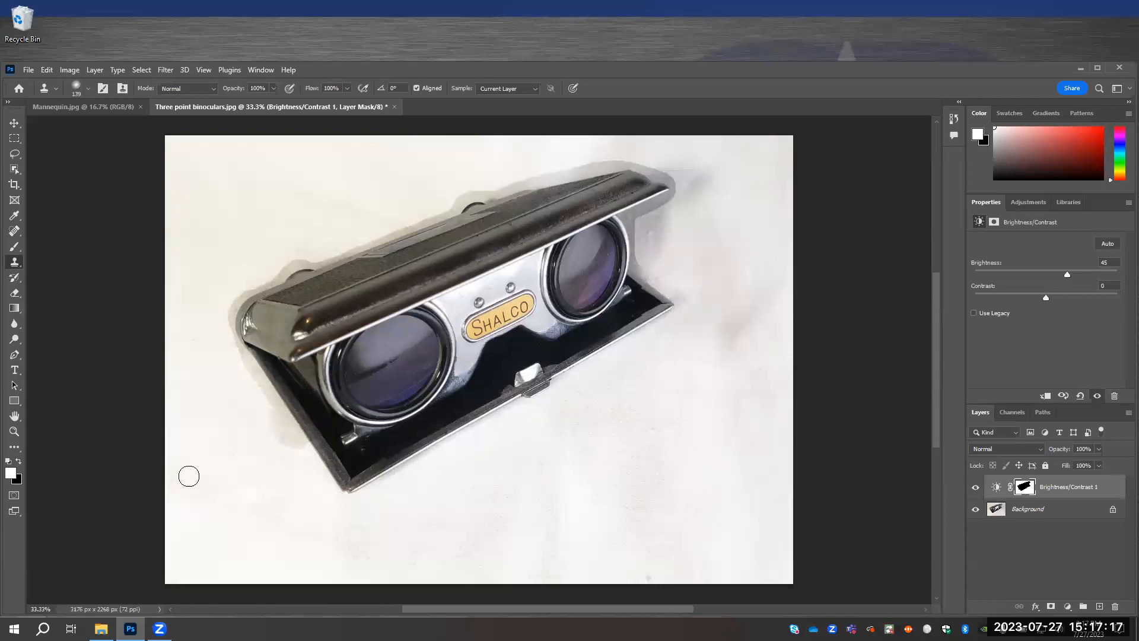
pyautogui.keyDown('alt'); pyautogui.click(226, 194); pyautogui.keyUp('alt')
pyautogui.moveTo(240, 358); pyautogui.dragTo(287, 439)
pyautogui.keyDown('alt'); pyautogui.click(179, 151); pyautogui.keyUp('alt')
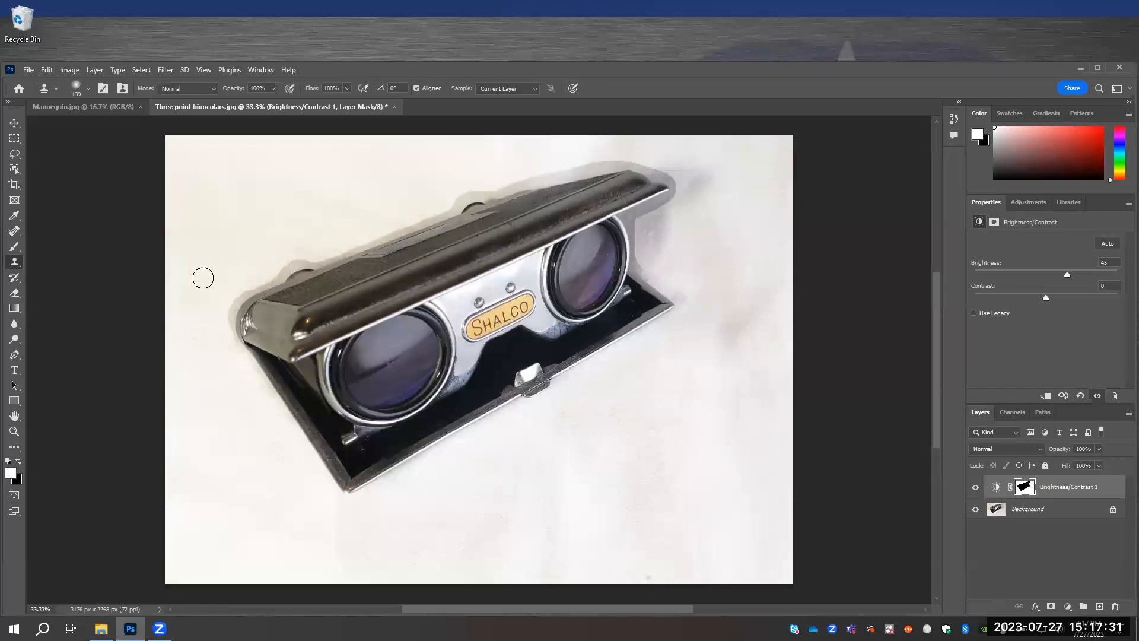
pyautogui.moveTo(269, 444); pyautogui.dragTo(273, 447)
# Step: Clone away the remaining grey halo along the binoculars' upper edge and right side, resampling clean areas of the mask
pyautogui.keyDown('alt'); pyautogui.click(191, 213); pyautogui.keyUp('alt')
pyautogui.moveTo(233, 299)
pyautogui.mouseDown()
pyautogui.moveTo(225, 322)
pyautogui.moveTo(240, 290)
pyautogui.moveTo(286, 265)
pyautogui.moveTo(341, 257)
pyautogui.moveTo(458, 202)
pyautogui.mouseUp()
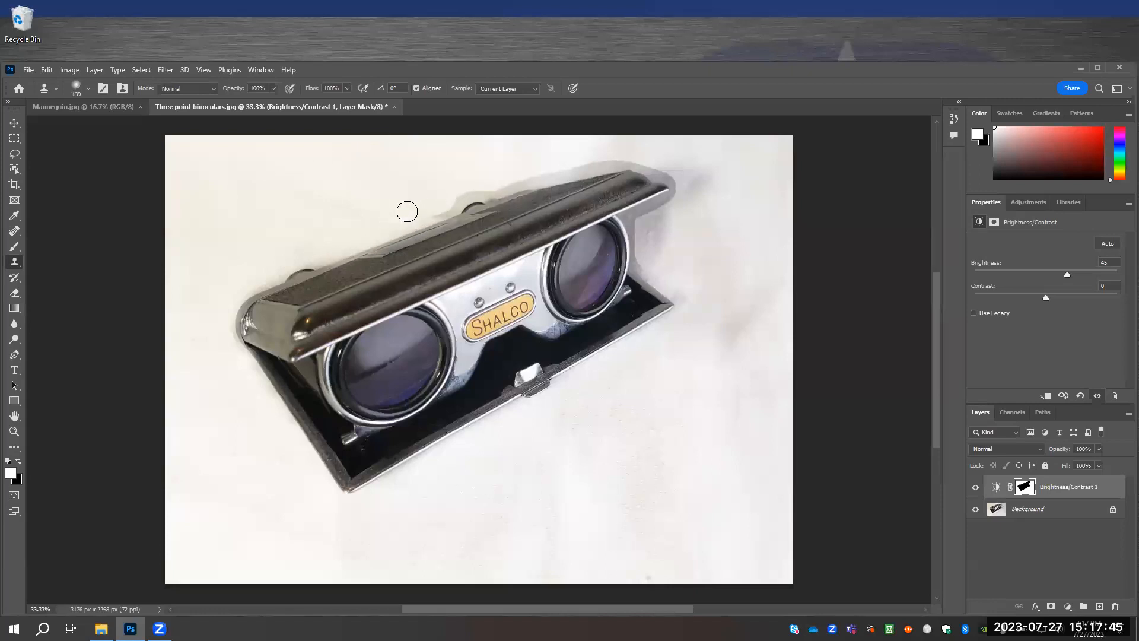
pyautogui.moveTo(423, 213)
pyautogui.mouseDown()
pyautogui.moveTo(461, 187)
pyautogui.moveTo(466, 196)
pyautogui.moveTo(611, 169)
pyautogui.moveTo(579, 163)
pyautogui.moveTo(627, 164)
pyautogui.moveTo(674, 183)
pyautogui.moveTo(596, 157)
pyautogui.moveTo(640, 157)
pyautogui.moveTo(713, 211)
pyautogui.moveTo(707, 171)
pyautogui.mouseUp()
pyautogui.hotkey('ctrl', 'z')
pyautogui.keyDown('alt'); pyautogui.click(534, 164); pyautogui.keyUp('alt')
pyautogui.keyDown('alt'); pyautogui.click(674, 167); pyautogui.keyUp('alt')
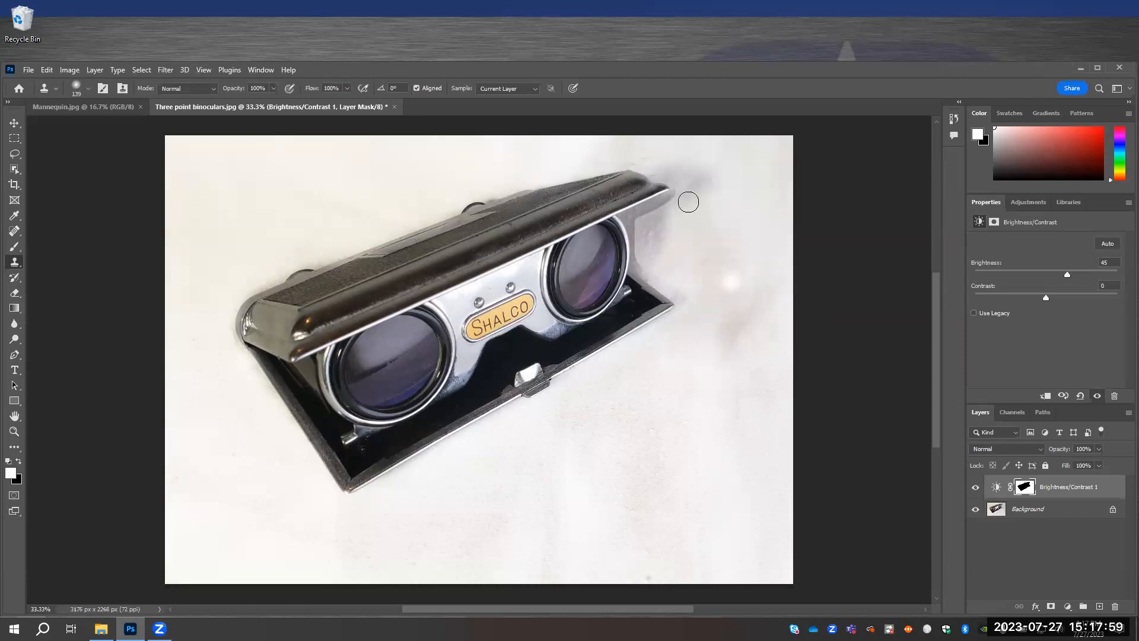
pyautogui.moveTo(658, 160)
pyautogui.mouseDown()
pyautogui.moveTo(686, 181)
pyautogui.moveTo(647, 153)
pyautogui.moveTo(681, 200)
pyautogui.moveTo(650, 229)
pyautogui.moveTo(650, 248)
pyautogui.moveTo(652, 224)
pyautogui.moveTo(637, 219)
pyautogui.moveTo(642, 253)
pyautogui.moveTo(667, 278)
pyautogui.moveTo(691, 255)
pyautogui.mouseUp()
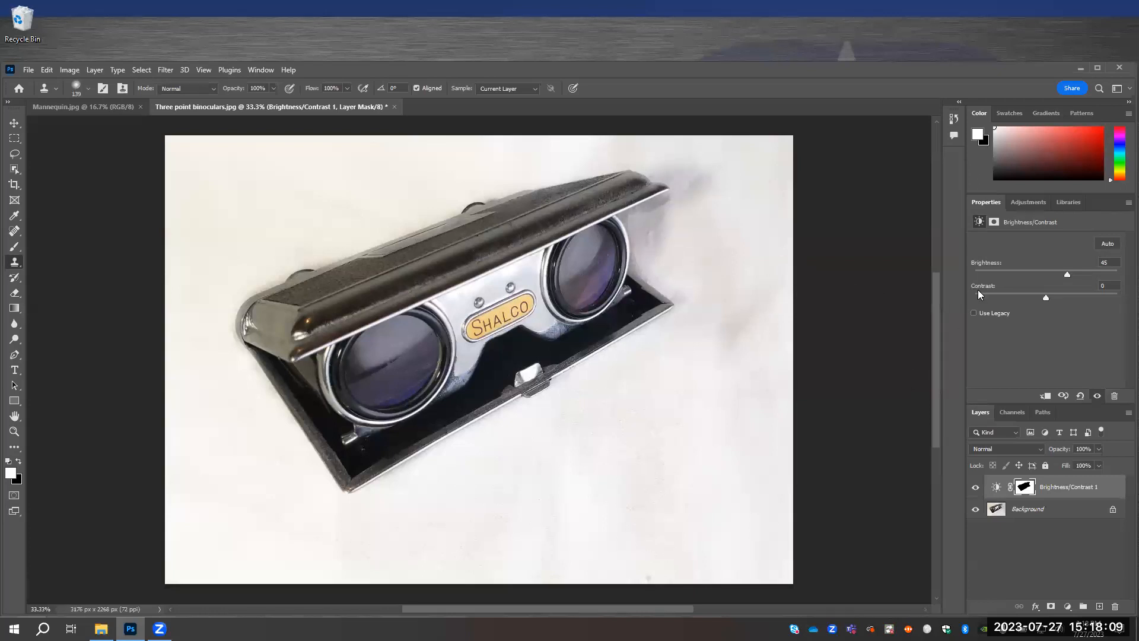
# Step: Add a Color Balance adjustment, shift its midtones slightly toward blue, and reselect the Brightness/Contrast layer
pyautogui.click(1020, 200)
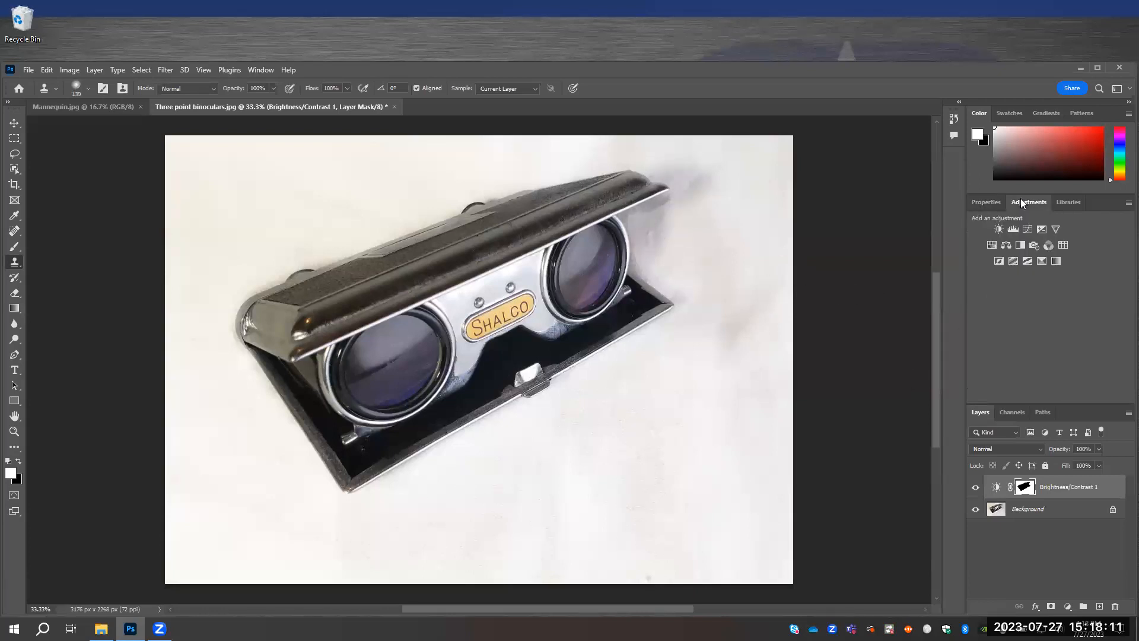
pyautogui.click(1007, 245)
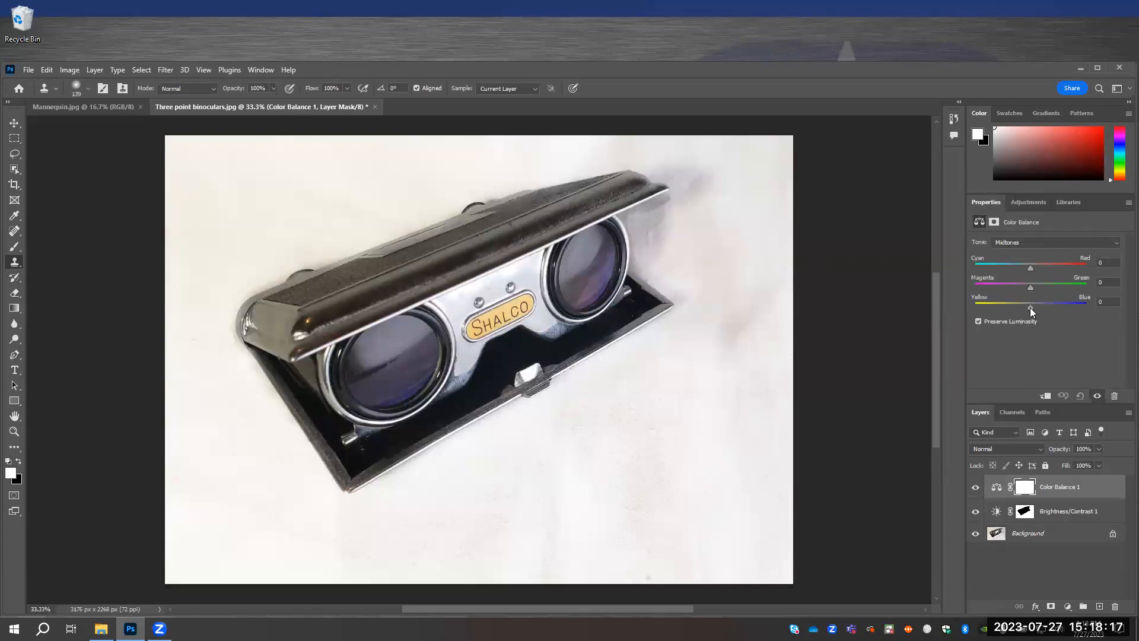
pyautogui.moveTo(1031, 309); pyautogui.dragTo(1045, 309)
pyautogui.click(1015, 204)
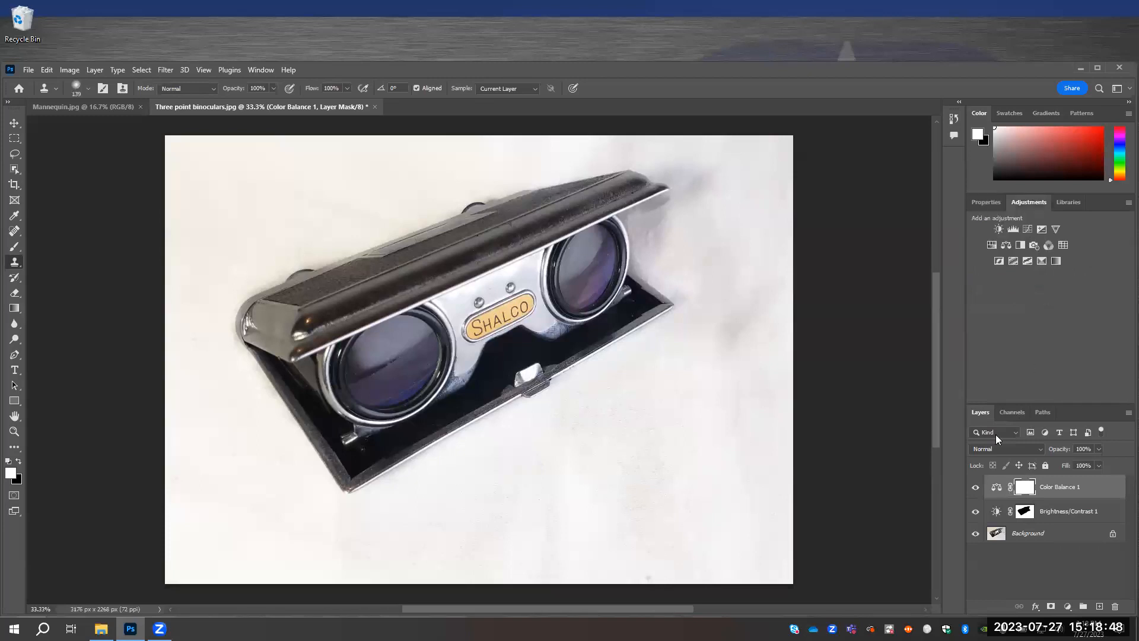
pyautogui.click(993, 513)
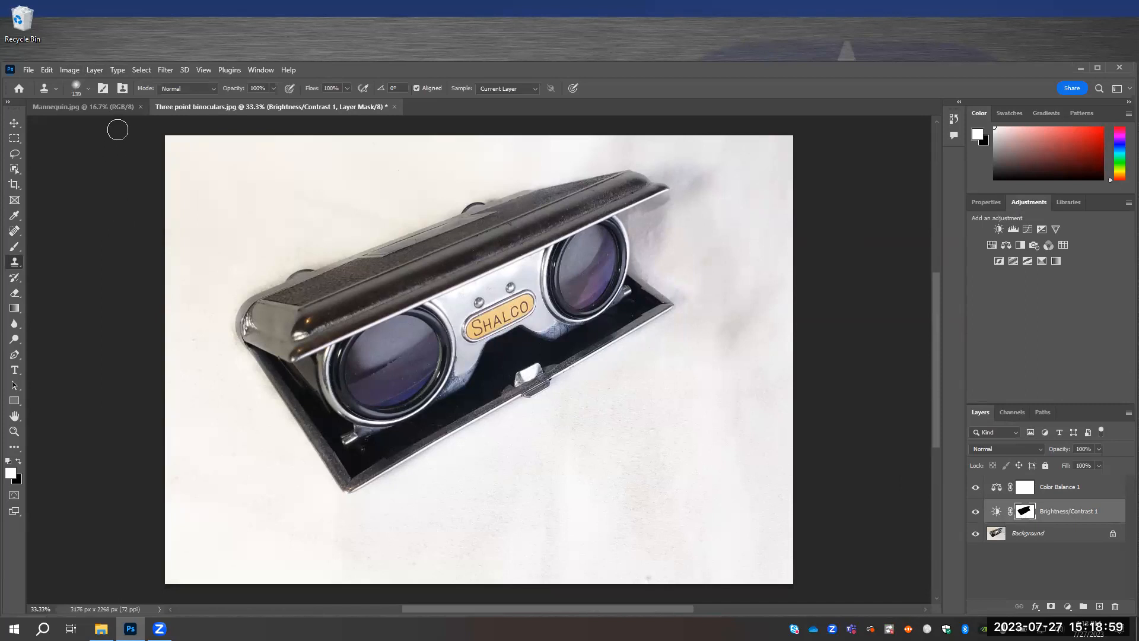
# Step: Open 3_DSLR Three Point.JPG from the 1 Antique Binoculars folder inside DSLR photos
pyautogui.click(35, 68)
pyautogui.click(39, 94)
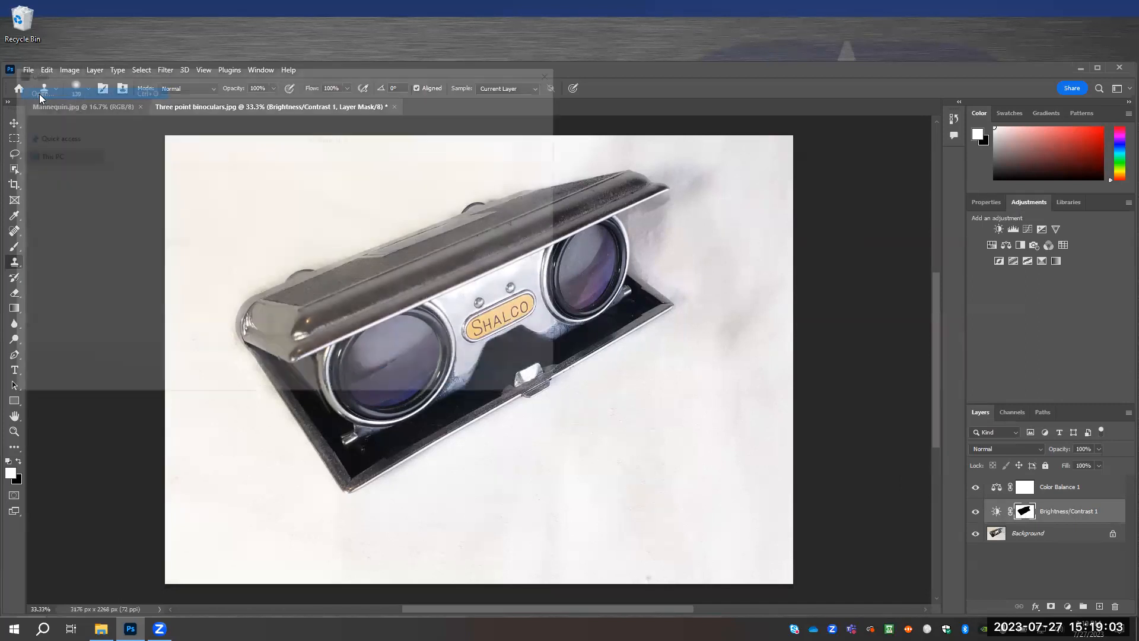
pyautogui.click(221, 91)
pyautogui.doubleClick(146, 148)
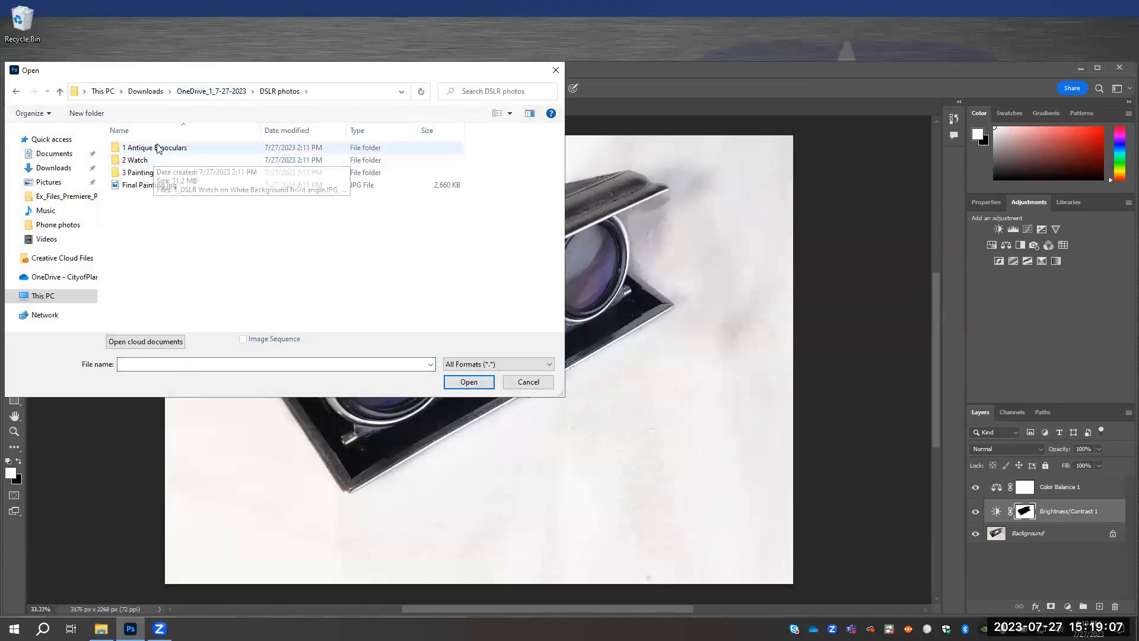
pyautogui.click(168, 150)
pyautogui.doubleClick(169, 151)
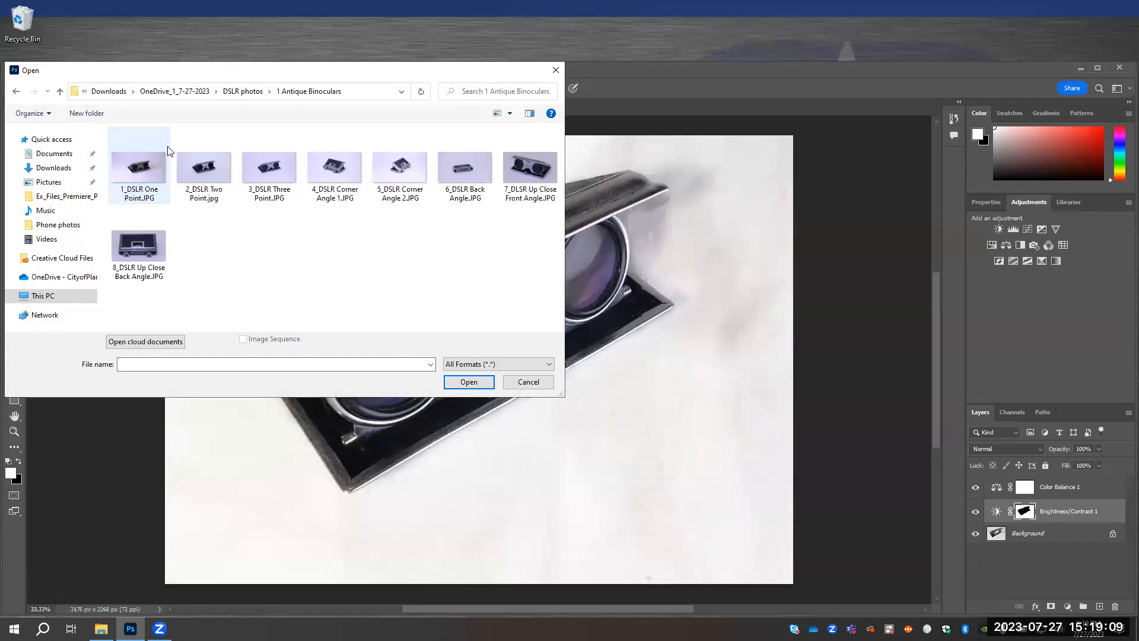
pyautogui.doubleClick(270, 189)
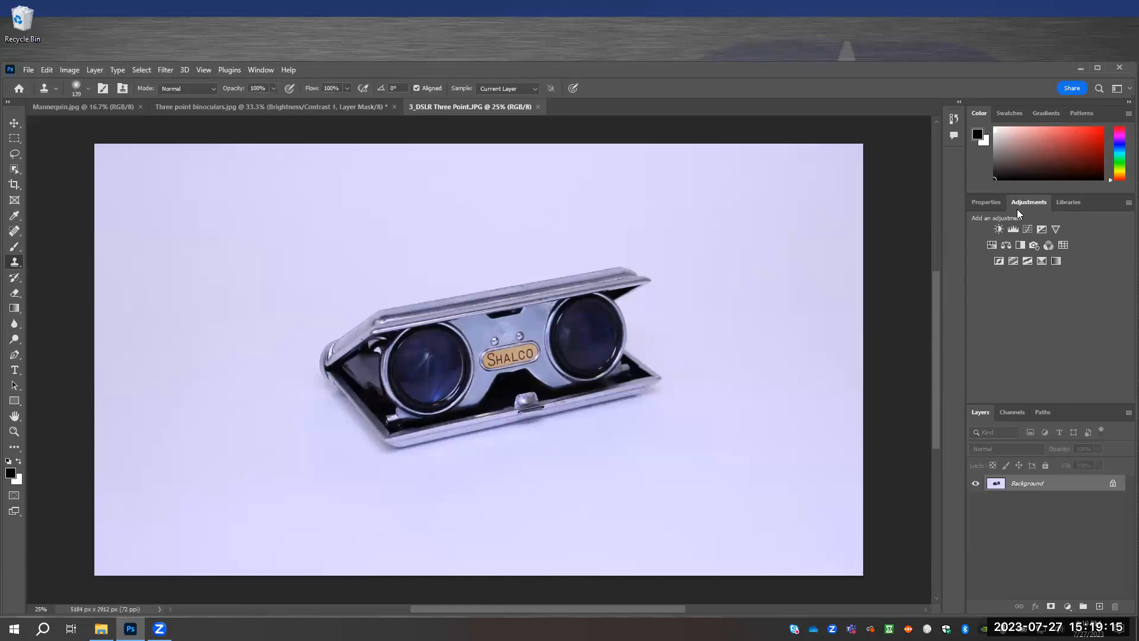
# Step: Add a Color Balance adjustment to the DSLR three-point photo and set the midtones' yellow-blue value to -50
pyautogui.click(1006, 244)
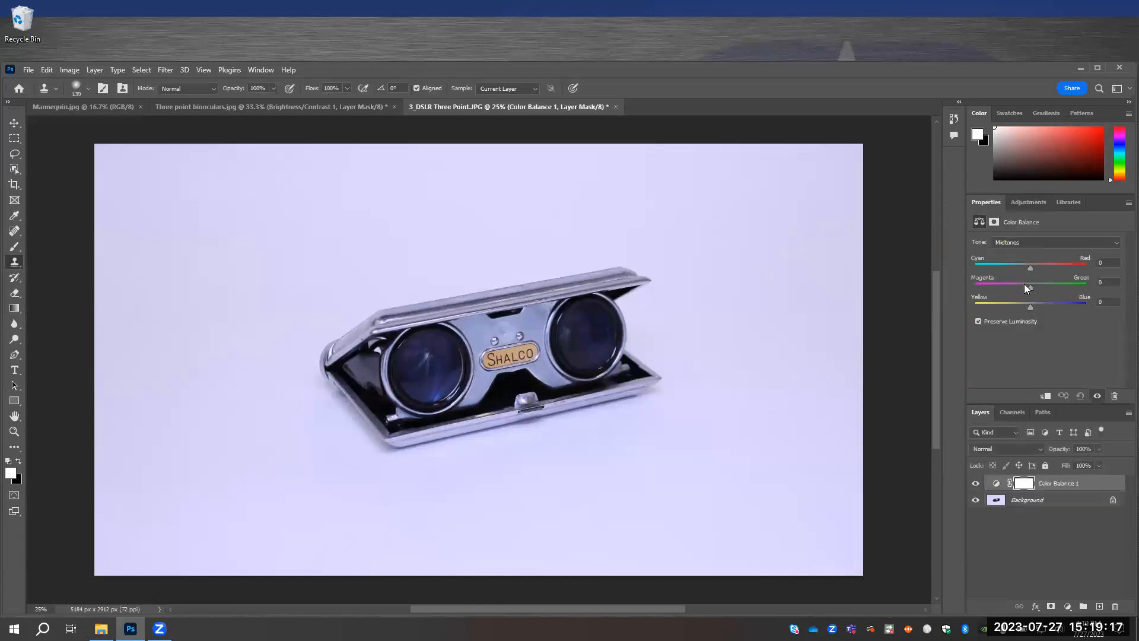
pyautogui.click(1032, 307)
pyautogui.moveTo(1017, 309); pyautogui.dragTo(995, 310)
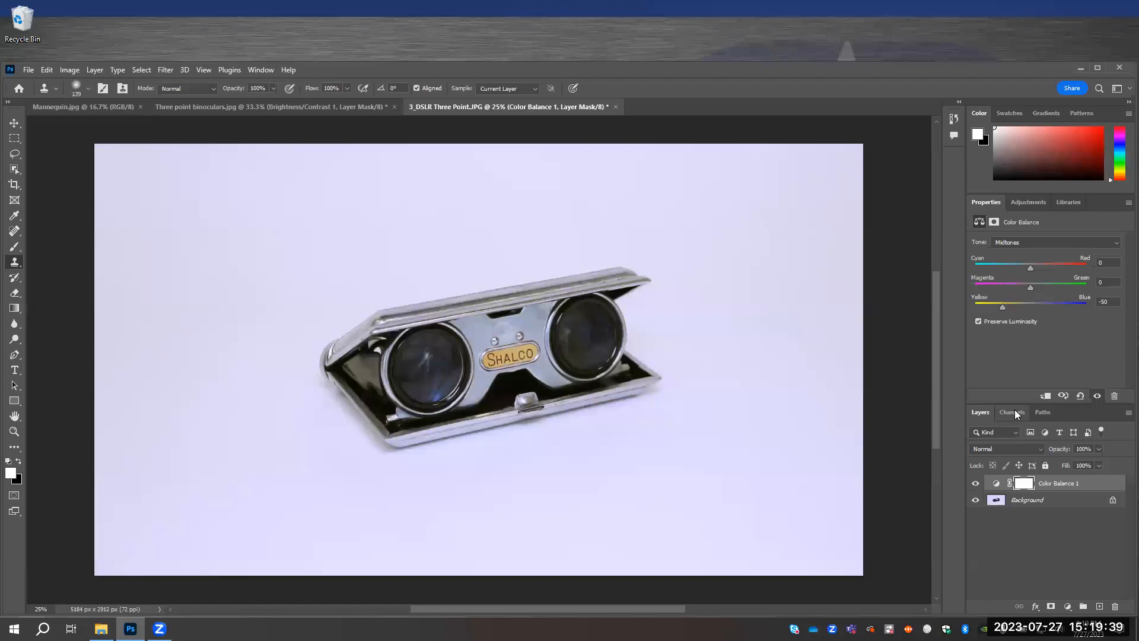
# Step: Add a Hue/Saturation adjustment with hue -112, saturation -84 and lightness -1 to neutralise the violet cast
pyautogui.click(1013, 202)
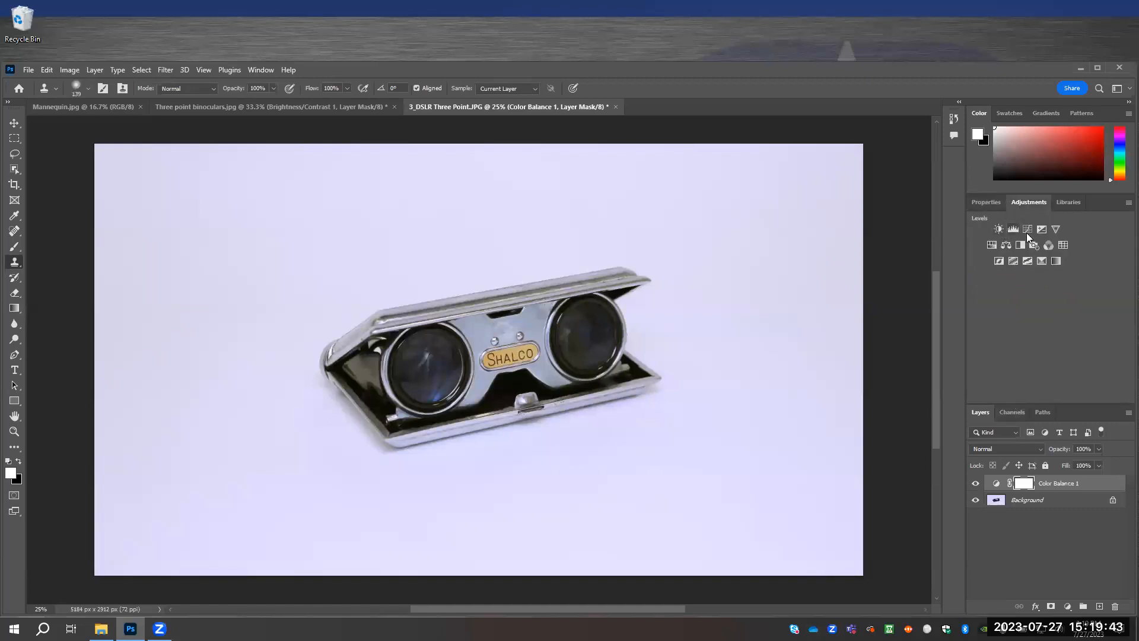
pyautogui.click(995, 245)
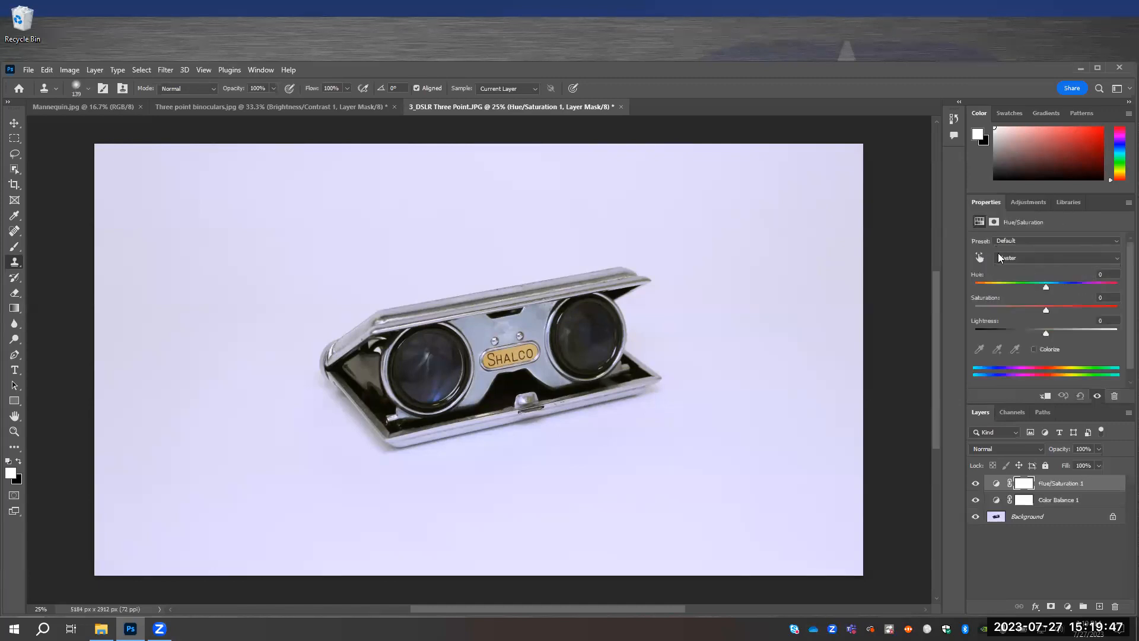
pyautogui.click(1047, 288)
pyautogui.moveTo(1042, 287); pyautogui.dragTo(995, 288)
pyautogui.moveTo(1048, 335)
pyautogui.mouseDown()
pyautogui.moveTo(1072, 331)
pyautogui.moveTo(1046, 332)
pyautogui.mouseUp()
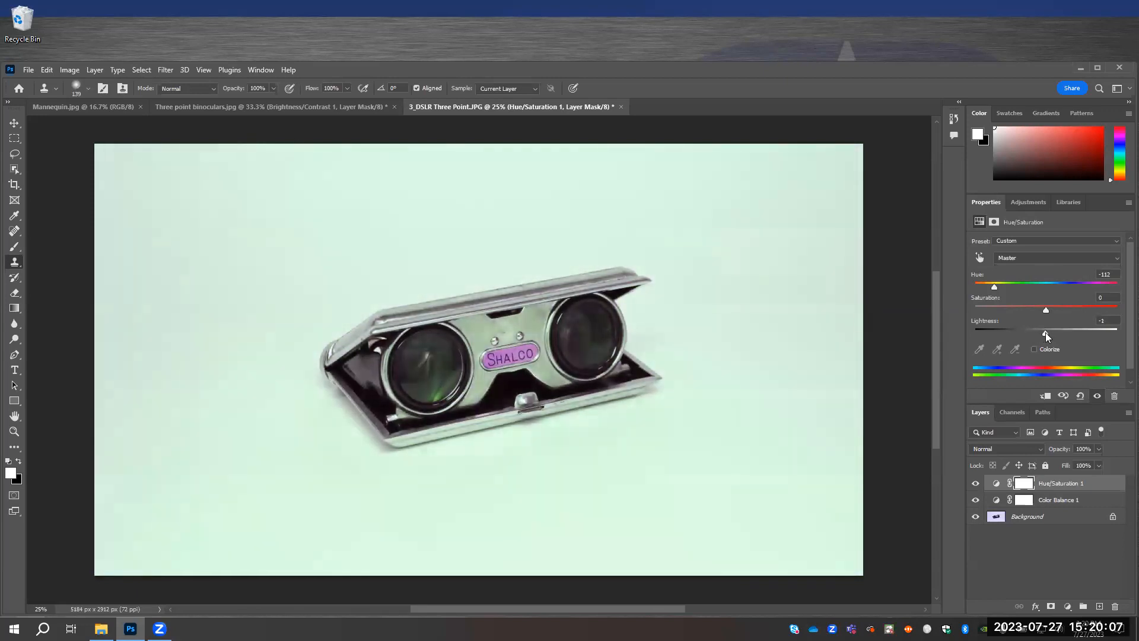
pyautogui.moveTo(1045, 311); pyautogui.dragTo(990, 313)
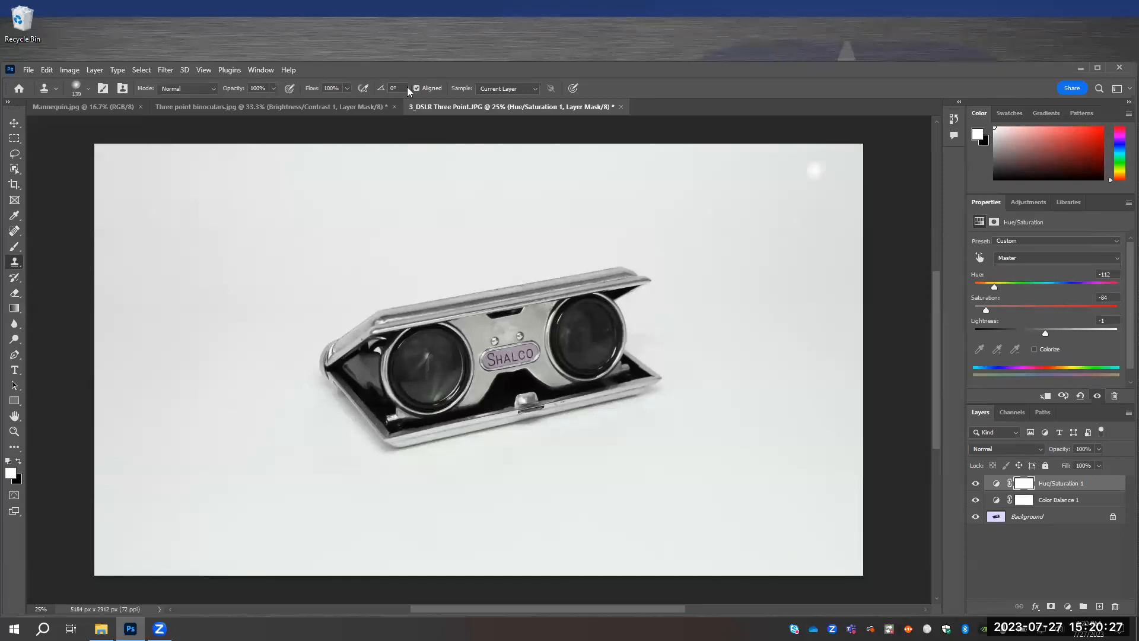
# Step: Open 4_DSLR Corner Angle 1.JPG from the 1 Antique Binoculars folder
pyautogui.click(29, 69)
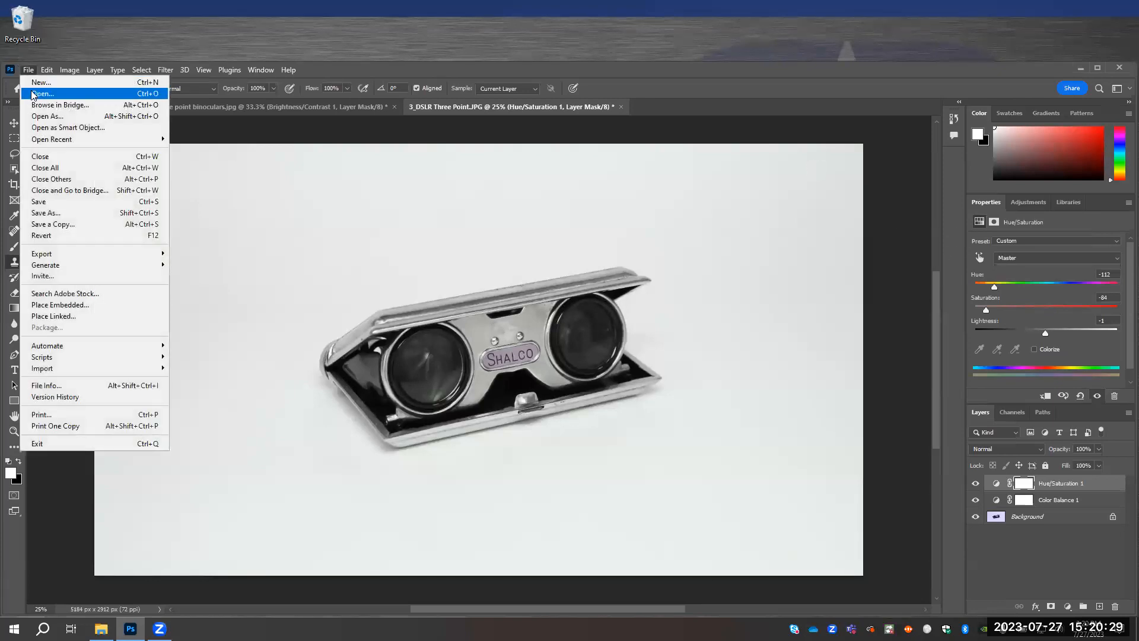
pyautogui.click(39, 102)
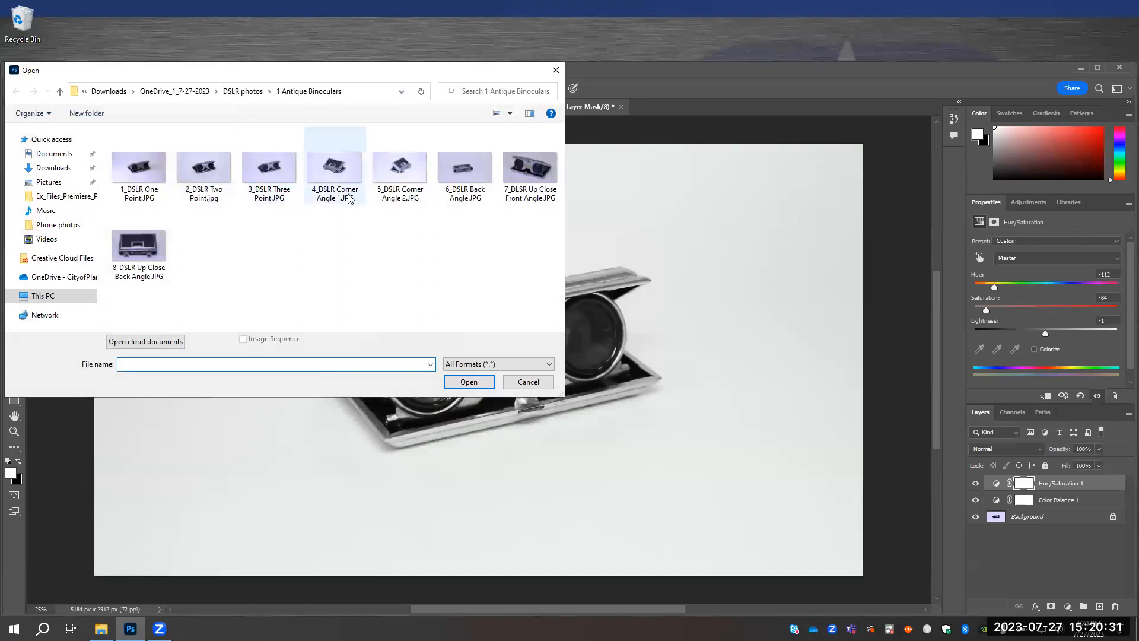
pyautogui.doubleClick(347, 197)
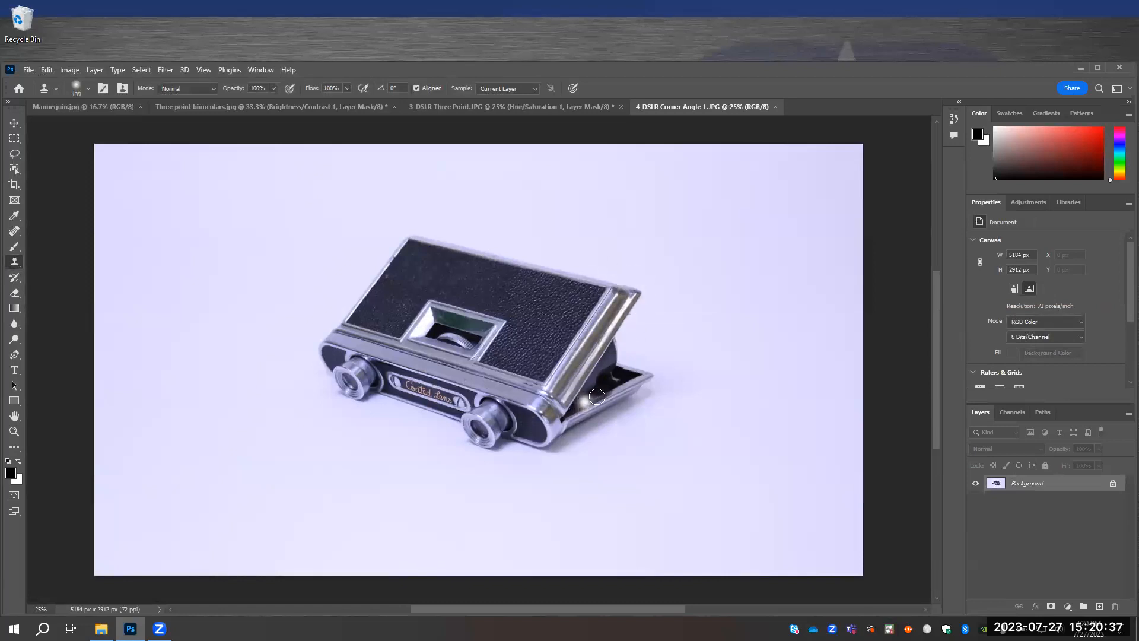
# Step: Add a Color Balance adjustment to the corner-angle photo and set the midtones' yellow-blue value to -51
pyautogui.click(15, 155)
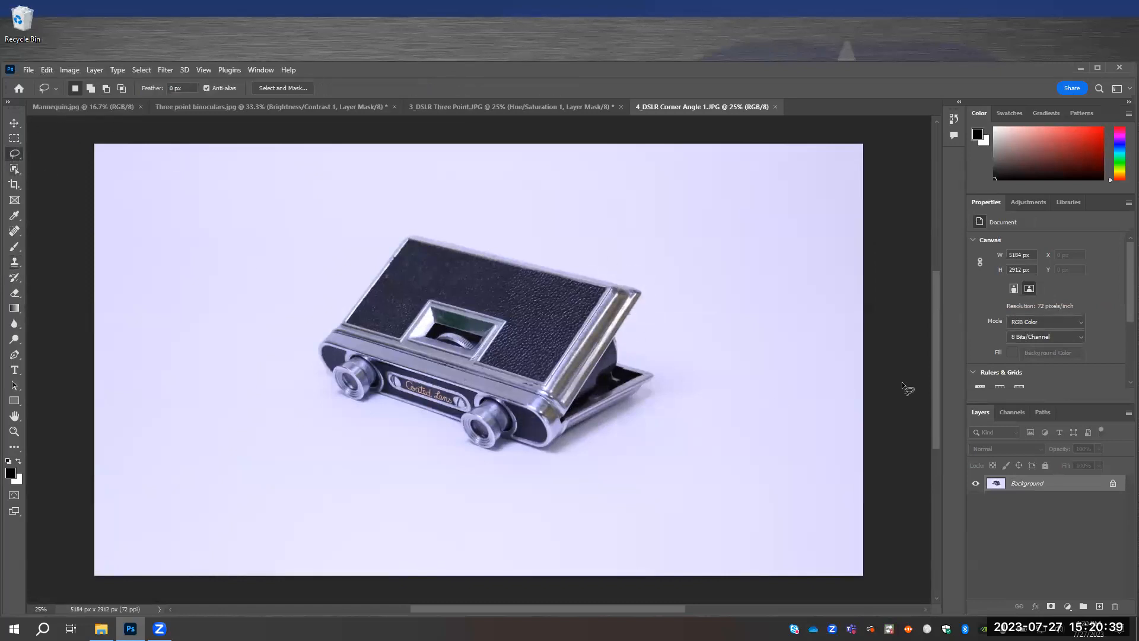
pyautogui.click(1027, 202)
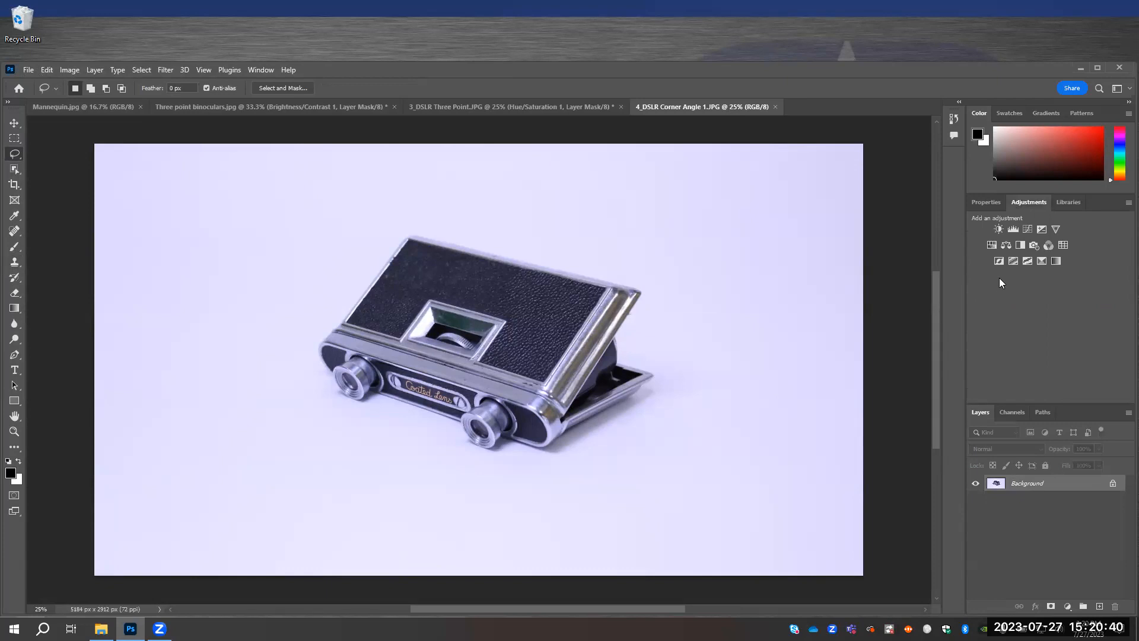
pyautogui.click(1006, 246)
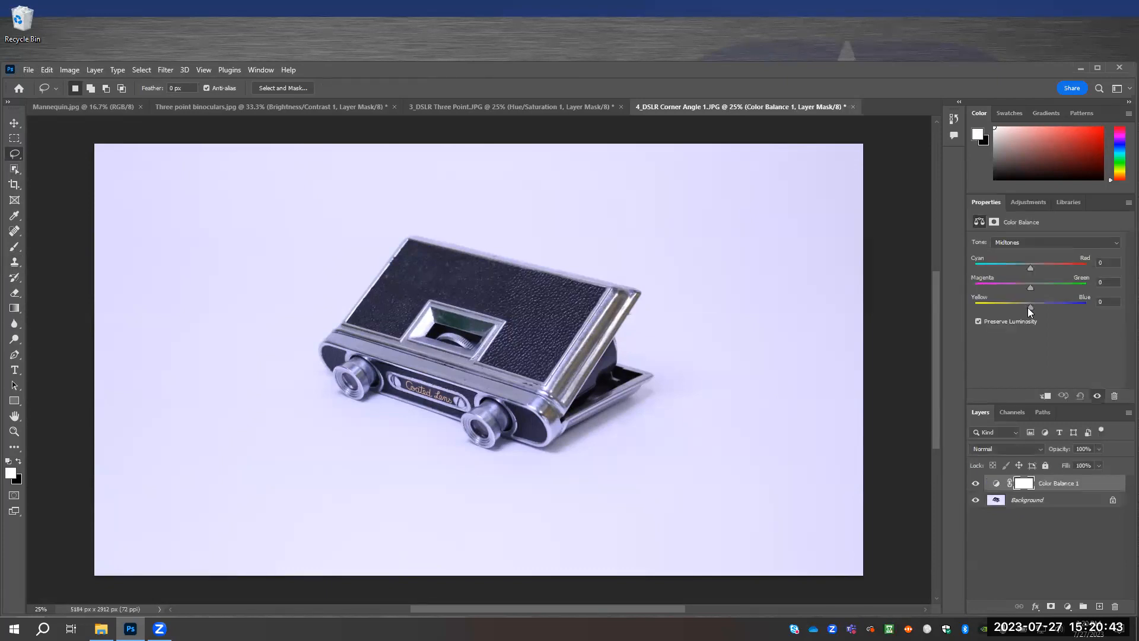
pyautogui.moveTo(1017, 308); pyautogui.dragTo(1002, 308)
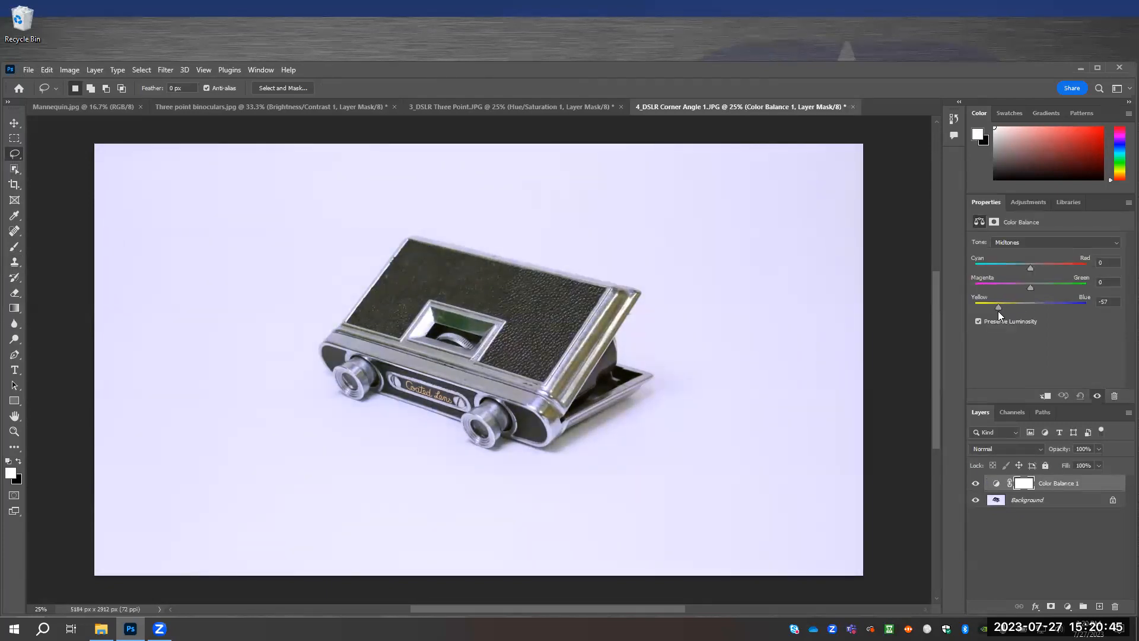
pyautogui.moveTo(1006, 309); pyautogui.dragTo(1004, 312)
# Step: Lasso the yellowish metal strip on the binoculars' edge and add a Color Balance adjustment there with yellow-blue at +40
pyautogui.moveTo(541, 404); pyautogui.dragTo(553, 416)
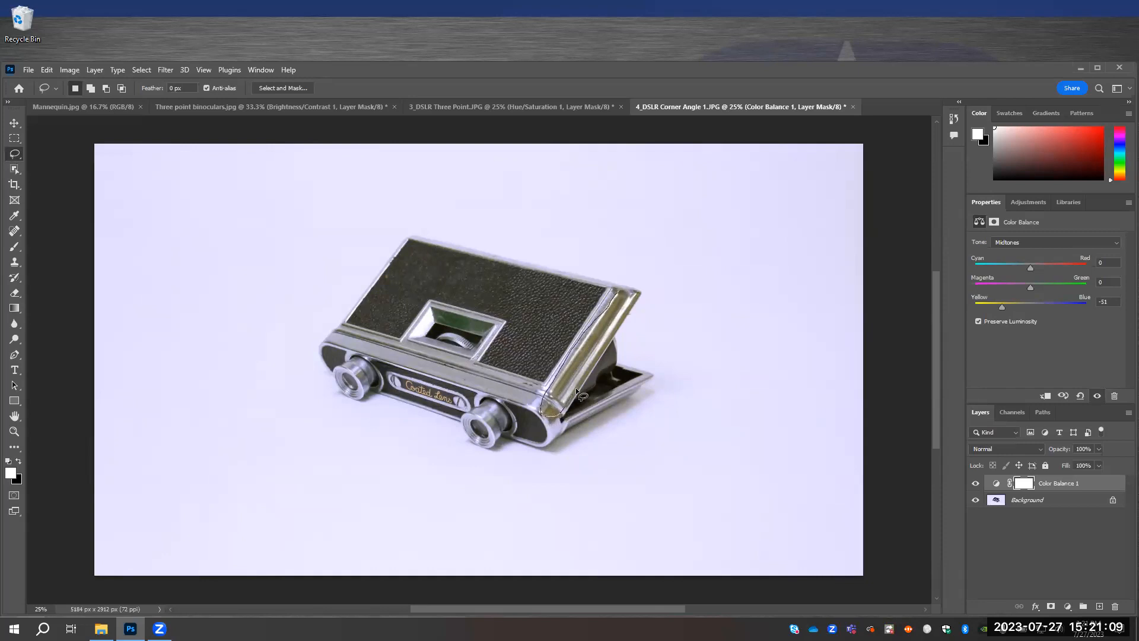
pyautogui.moveTo(594, 365)
pyautogui.mouseDown()
pyautogui.moveTo(634, 297)
pyautogui.moveTo(617, 290)
pyautogui.mouseUp()
pyautogui.click(1016, 202)
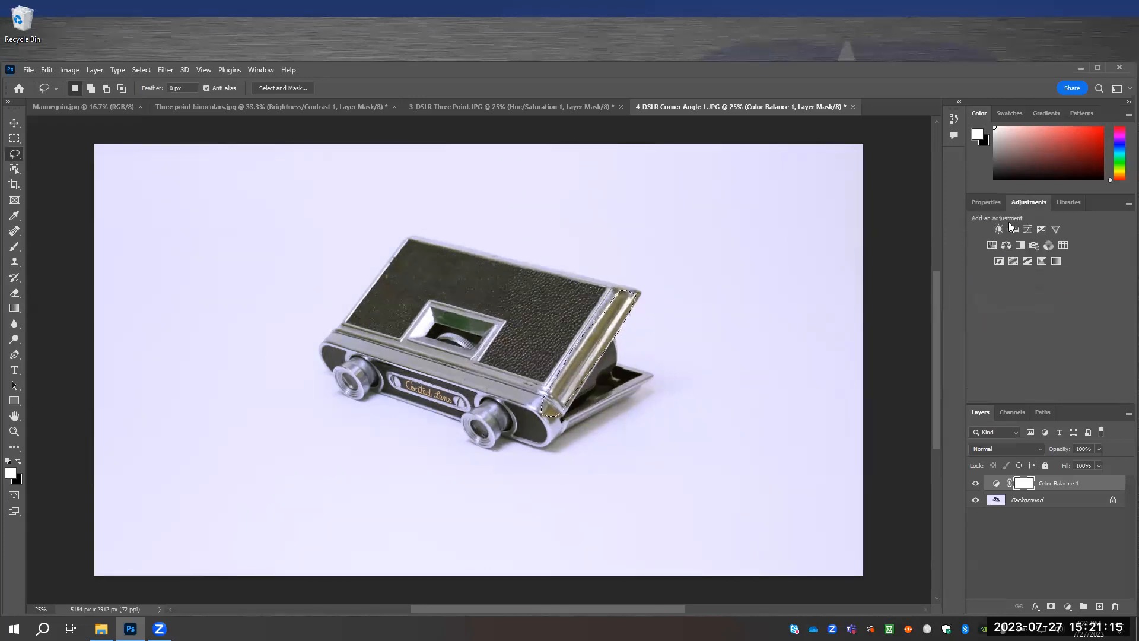
pyautogui.click(1011, 244)
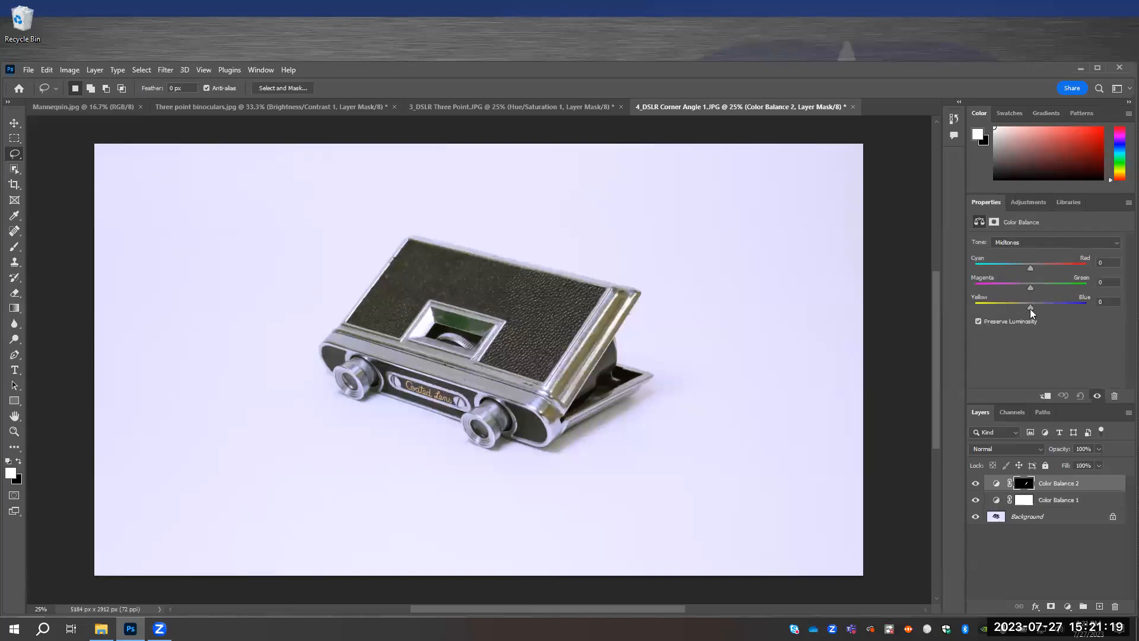
pyautogui.moveTo(1031, 312); pyautogui.dragTo(1052, 305)
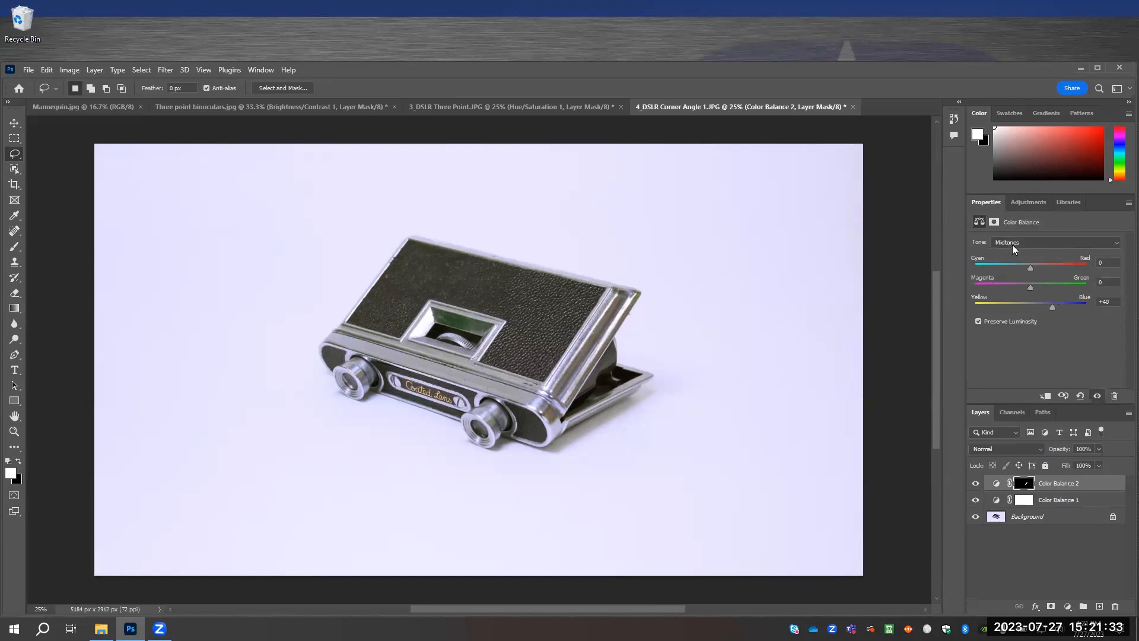
# Step: Add a Brightness/Contrast adjustment above the first Color Balance layer, try brightness at -150 and settle on -1
pyautogui.click(1018, 206)
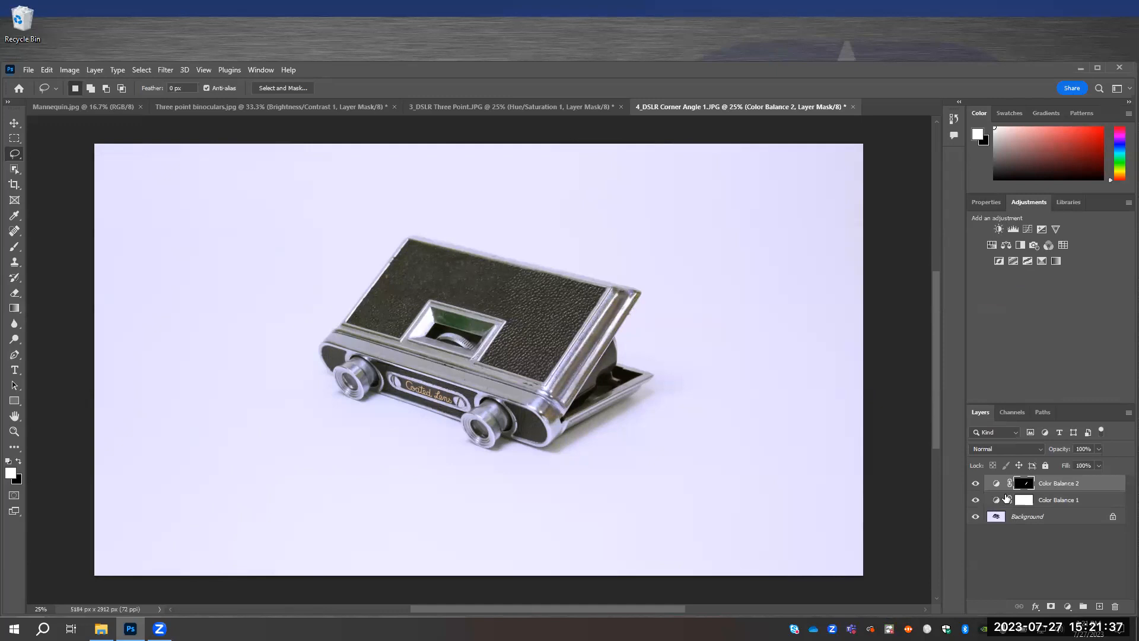
pyautogui.click(997, 499)
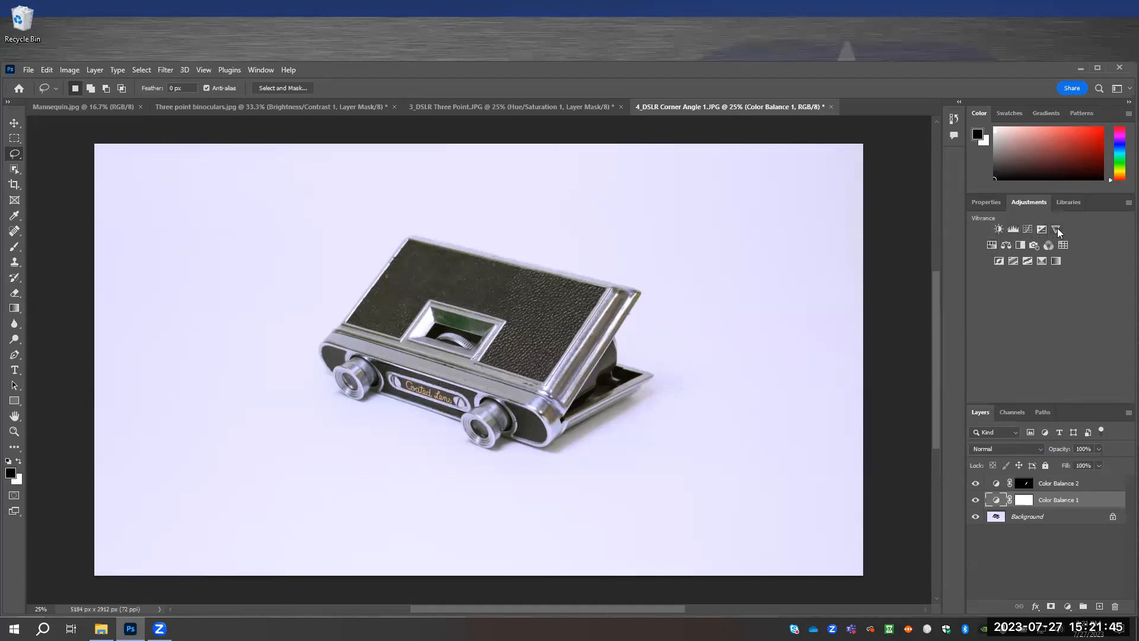
pyautogui.click(999, 230)
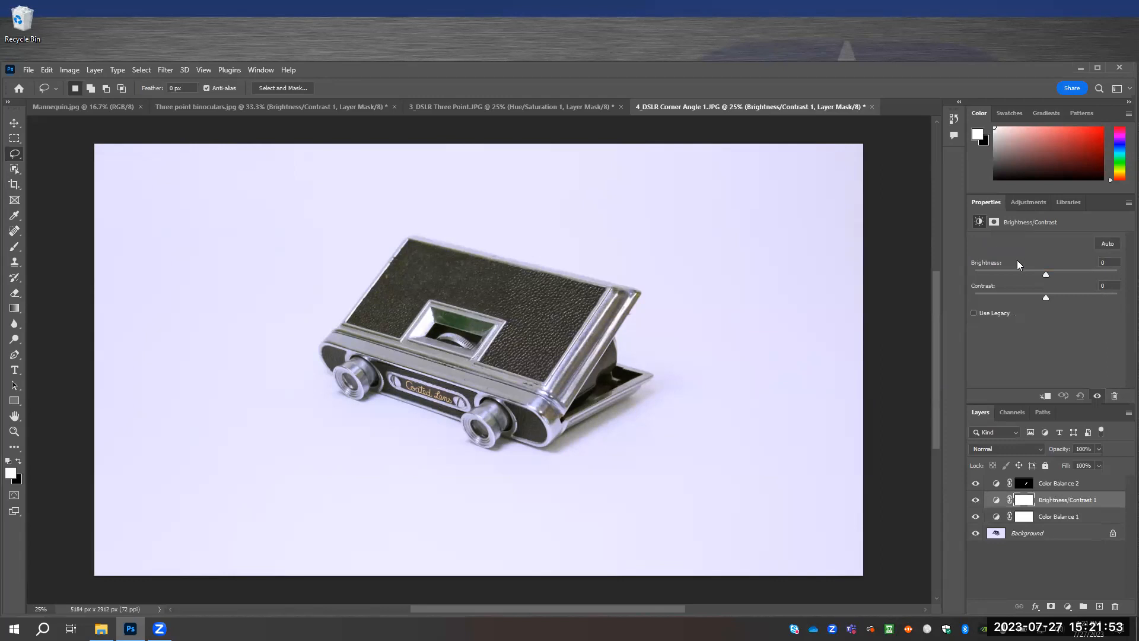
pyautogui.moveTo(1037, 269); pyautogui.dragTo(971, 266)
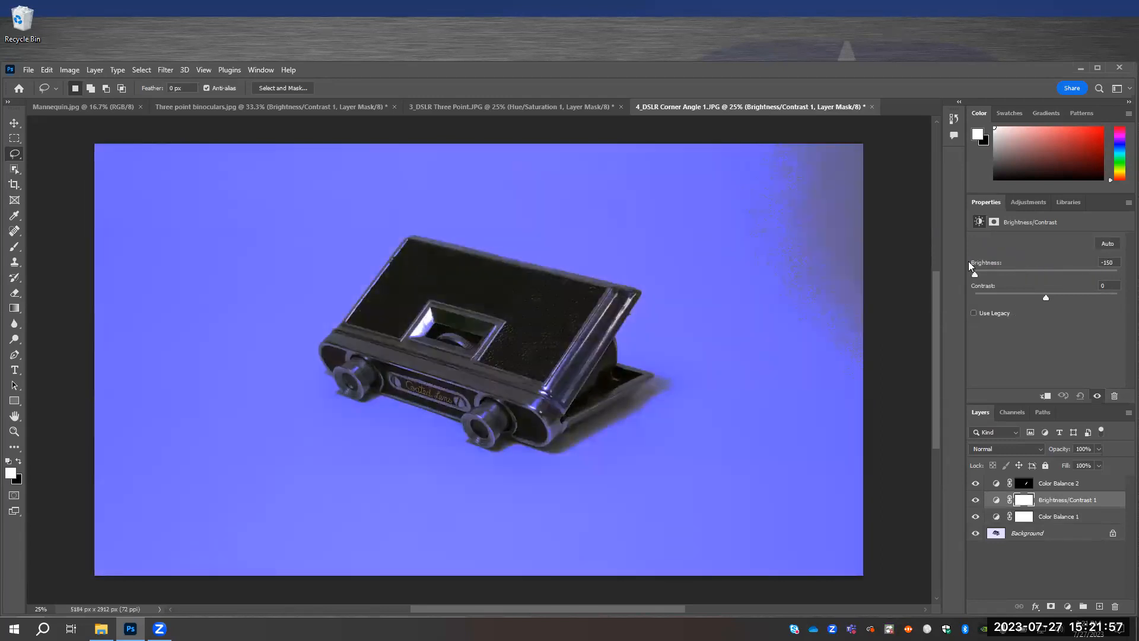
pyautogui.moveTo(969, 264); pyautogui.dragTo(1045, 275)
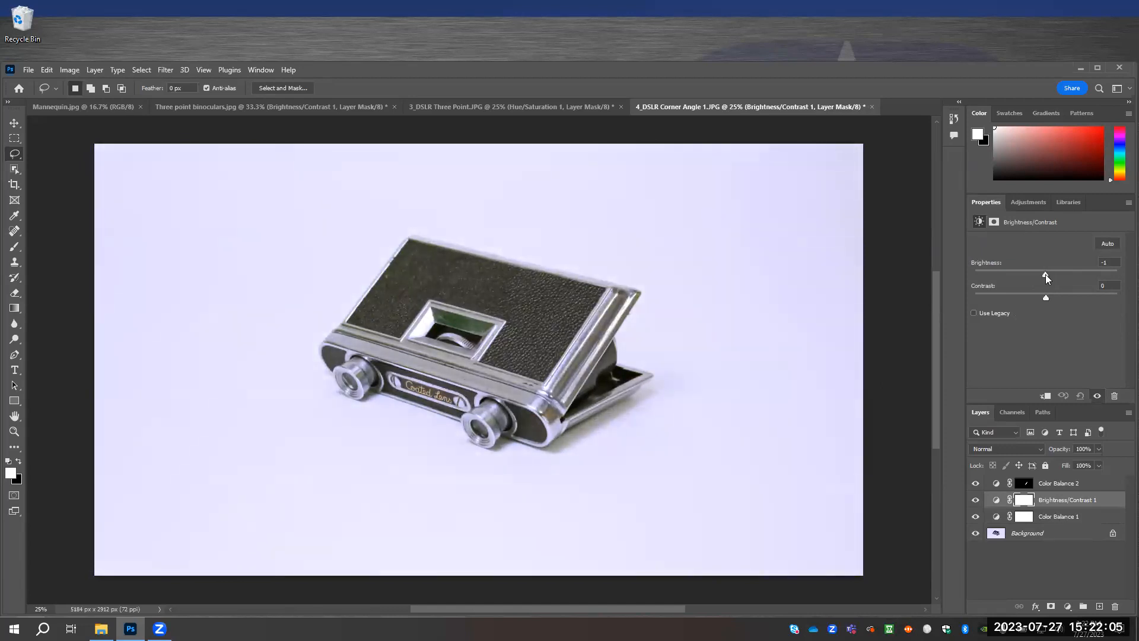
# Step: Add an Exposure adjustment above the Brightness/Contrast layer of the corner-angle photo, leaving exposure at 0.00
pyautogui.click(1024, 204)
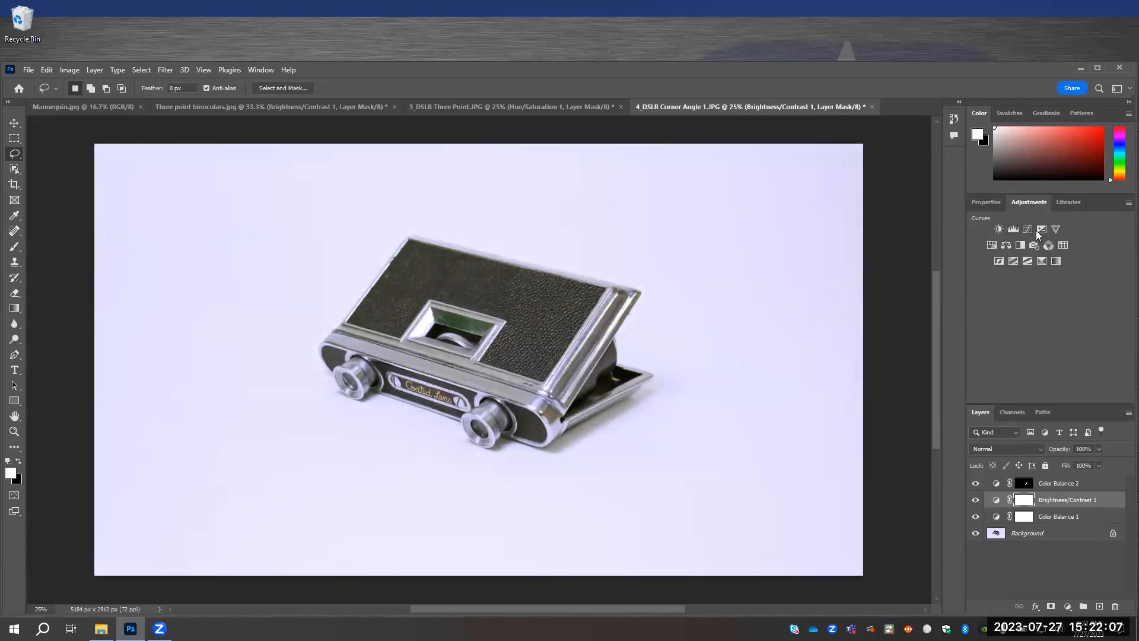
pyautogui.click(1046, 229)
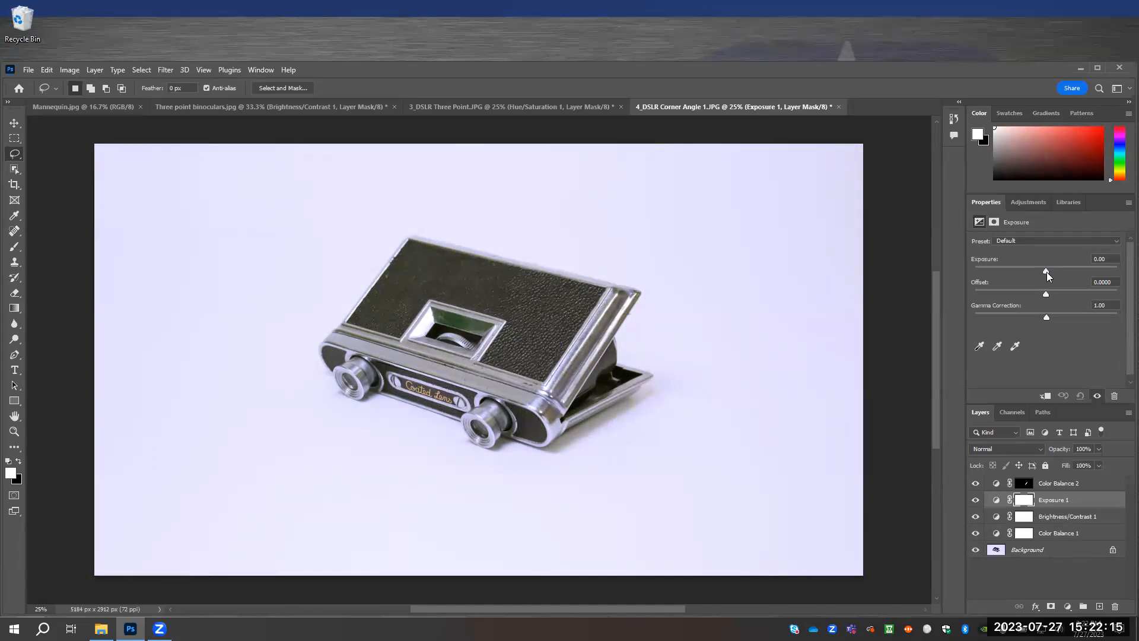
pyautogui.moveTo(1046, 272)
pyautogui.mouseDown()
pyautogui.moveTo(1073, 270)
pyautogui.moveTo(1000, 284)
pyautogui.moveTo(1046, 286)
pyautogui.mouseUp()
pyautogui.click(1025, 208)
pyautogui.click(1071, 201)
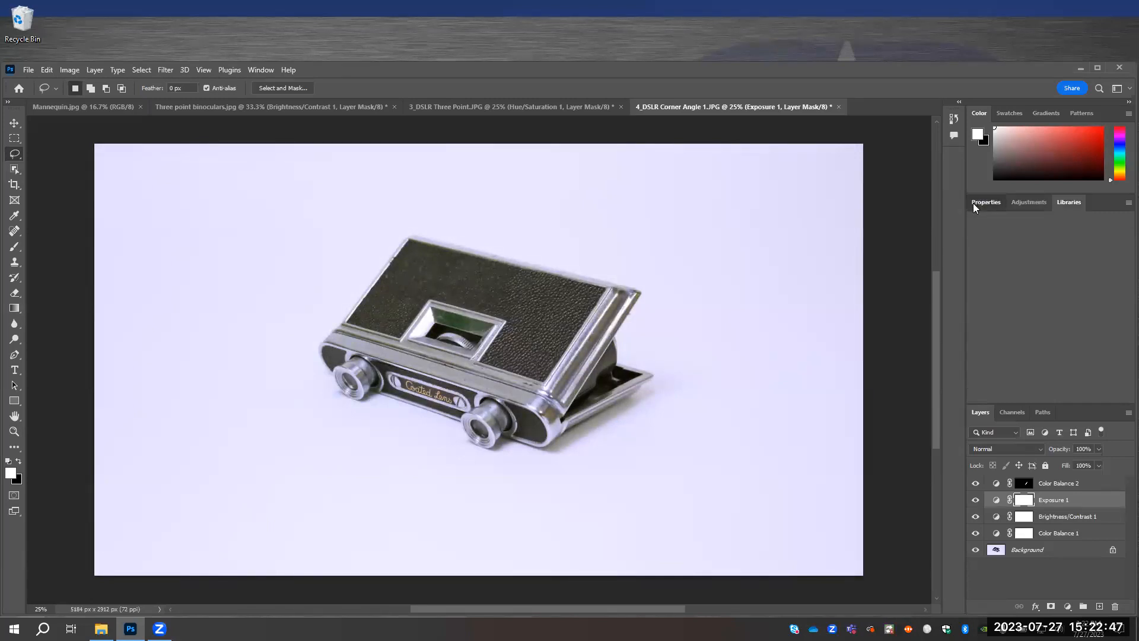
pyautogui.click(973, 203)
# Step: Open 5_Watch on Green Background tilted angle.JPG from the 2 Watch folder in DSLR photos
pyautogui.click(28, 70)
pyautogui.click(33, 93)
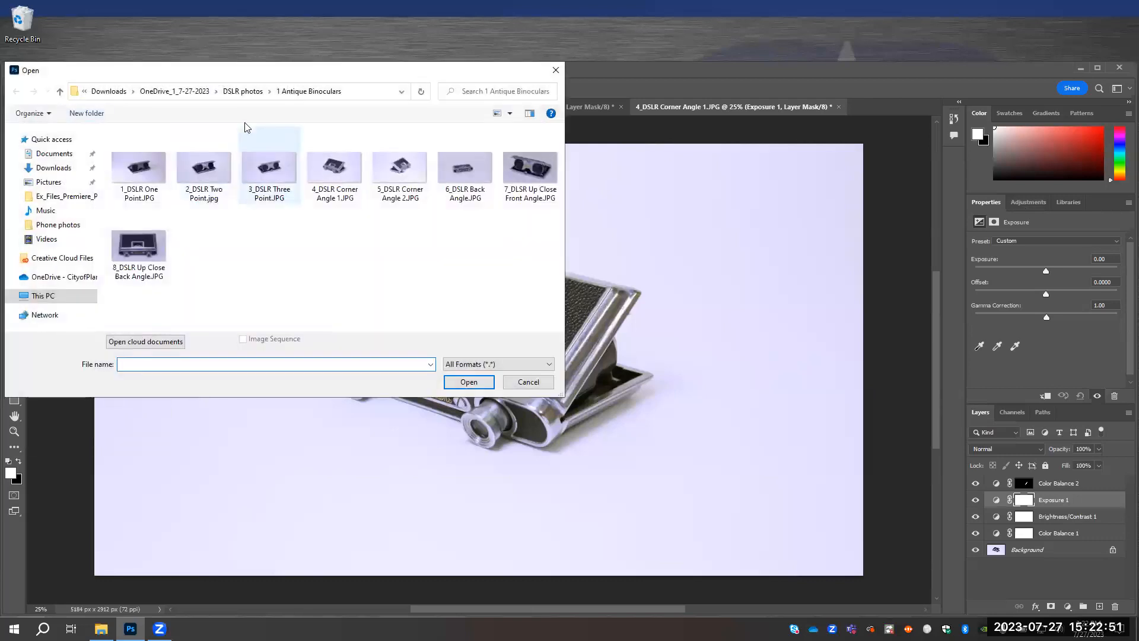
pyautogui.click(246, 91)
pyautogui.doubleClick(142, 160)
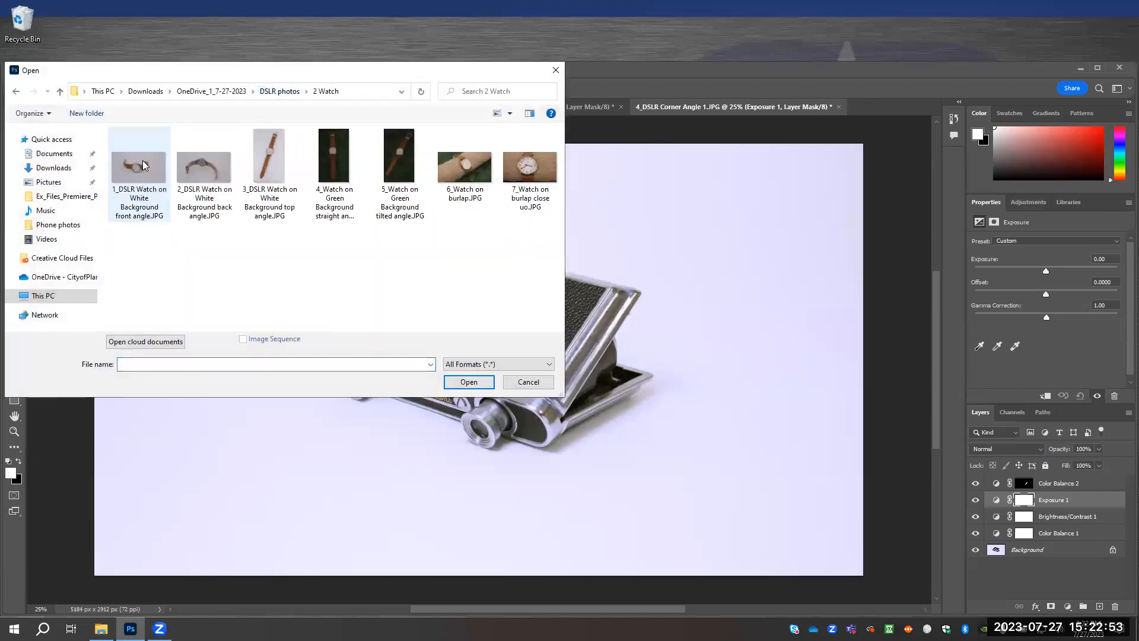
pyautogui.doubleClick(405, 202)
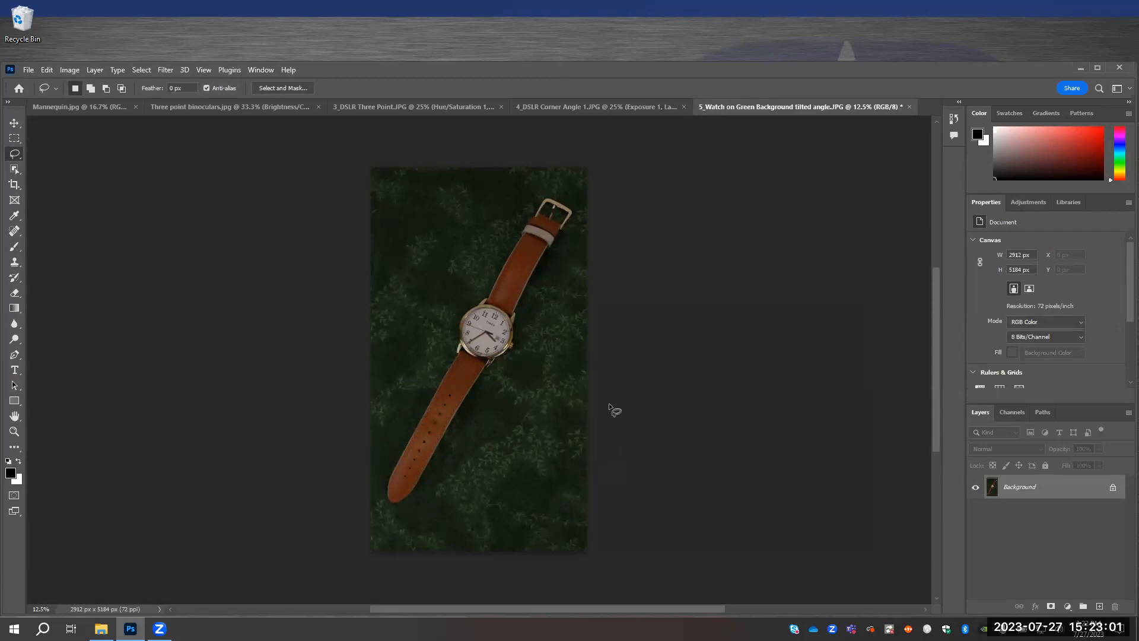
# Step: Brighten the green-background watch photo with a Brightness/Contrast adjustment set to brightness 114
pyautogui.click(1032, 201)
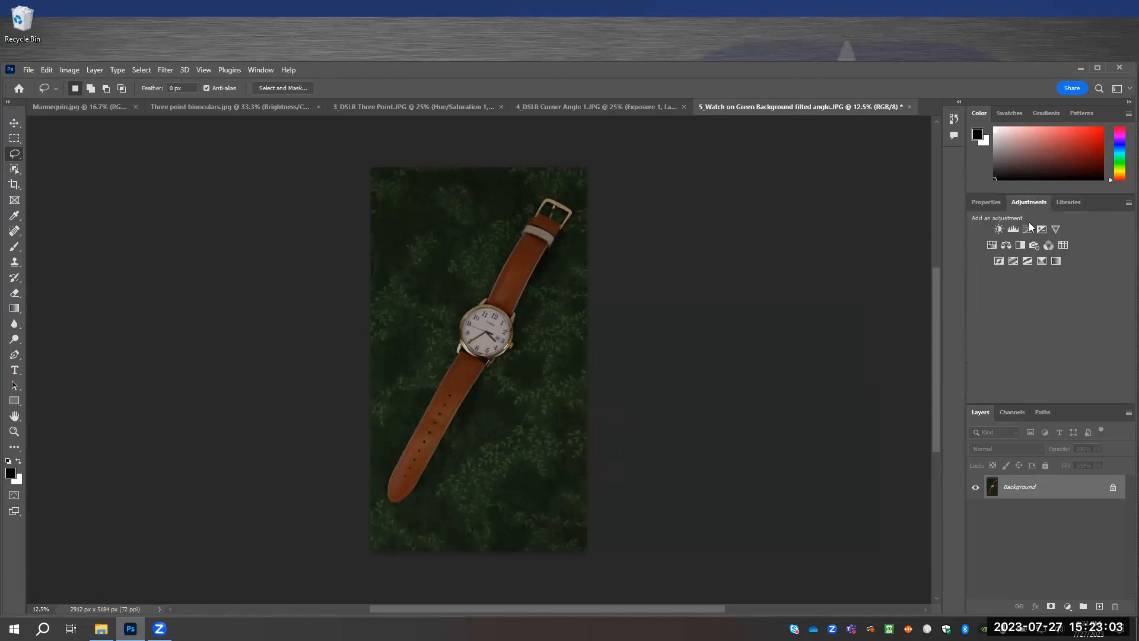
pyautogui.click(996, 226)
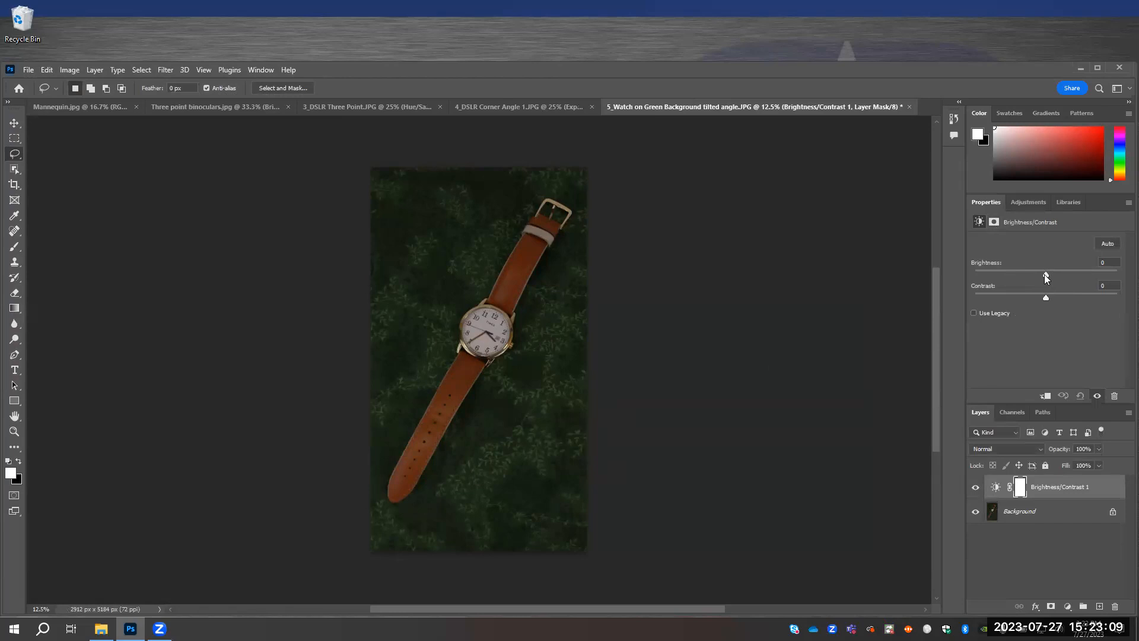
pyautogui.moveTo(1048, 274); pyautogui.dragTo(1079, 275)
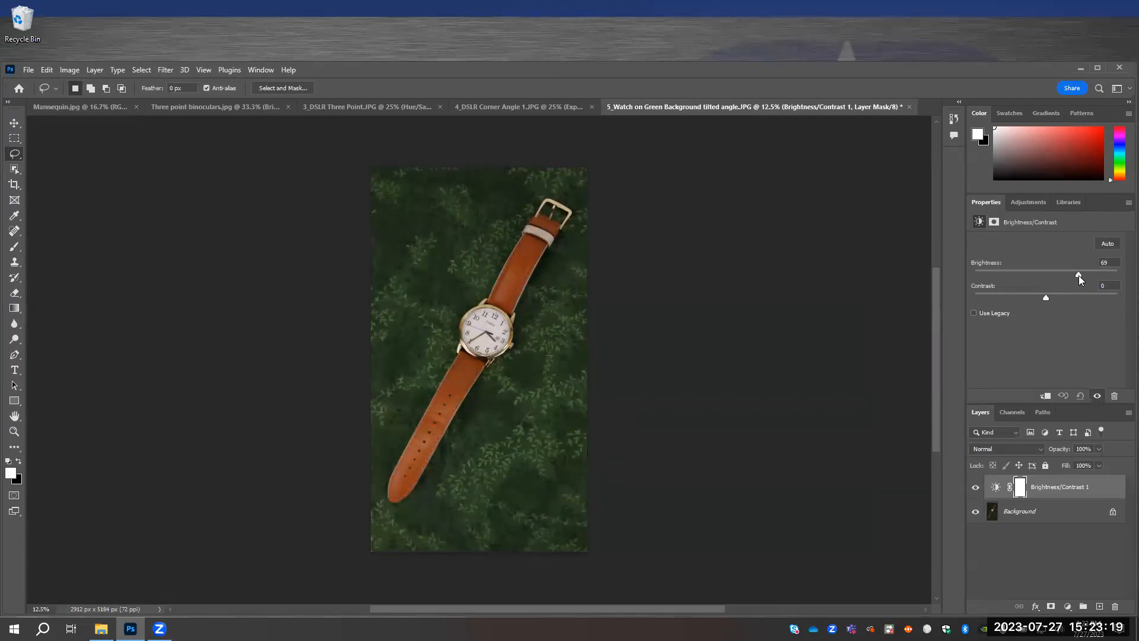
pyautogui.moveTo(1080, 275); pyautogui.dragTo(1100, 279)
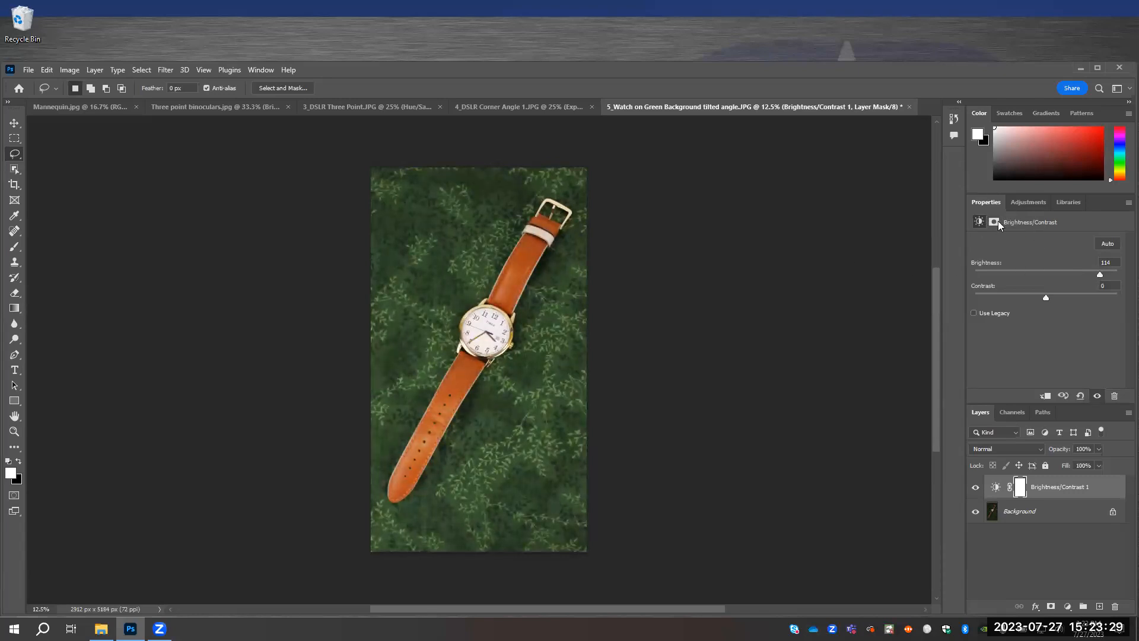
# Step: Add a Hue/Saturation adjustment to the green-background watch photo and set the saturation to -27
pyautogui.click(1025, 203)
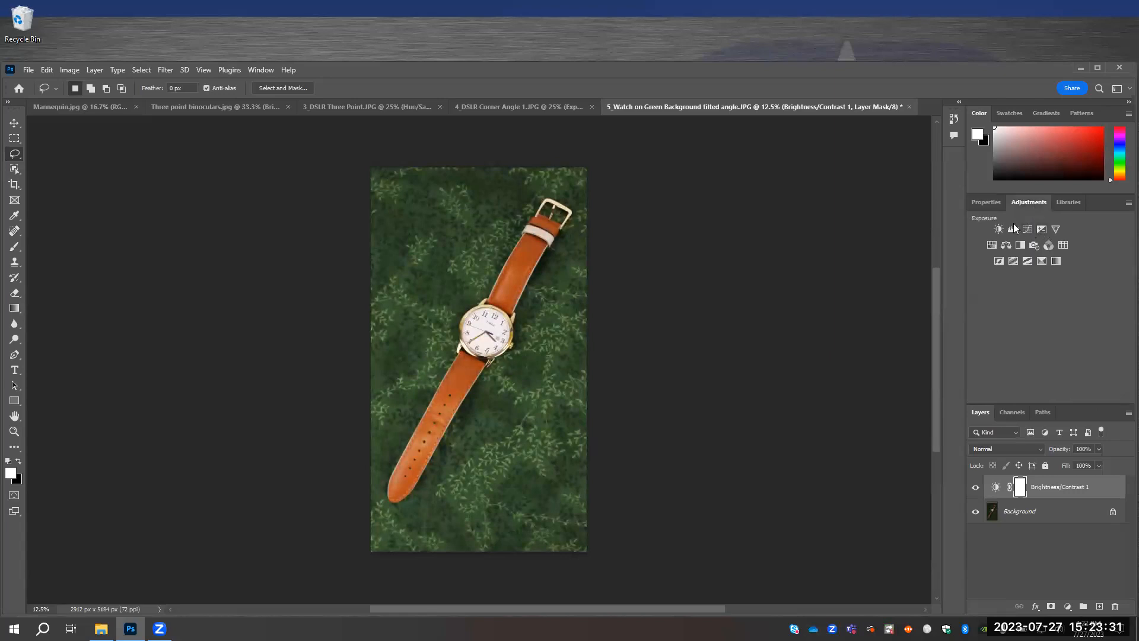
pyautogui.click(992, 245)
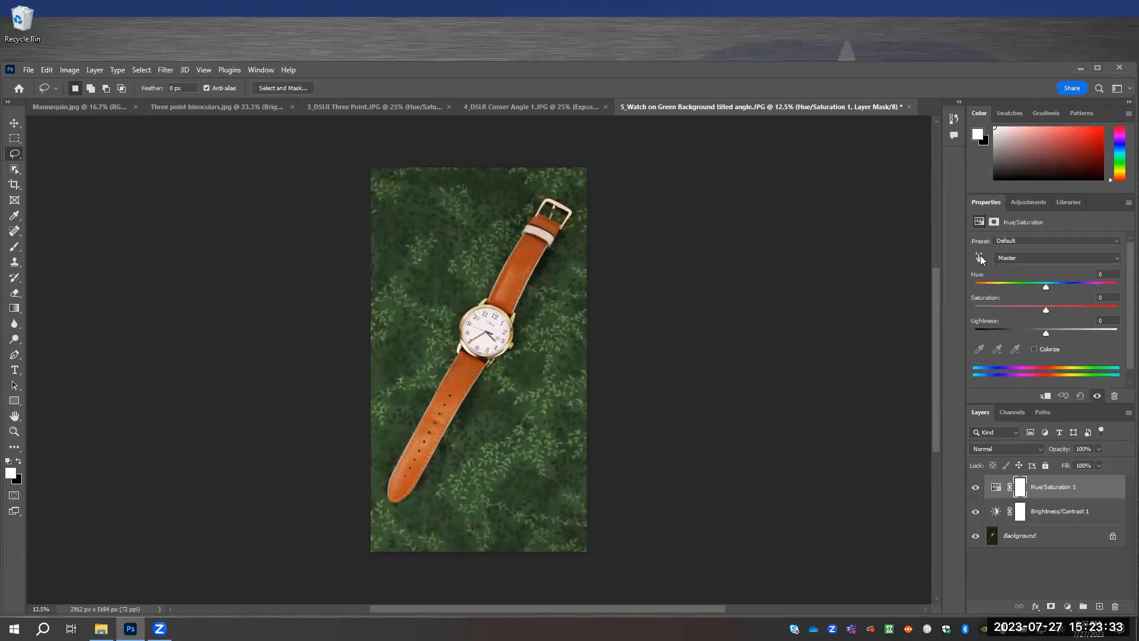
pyautogui.moveTo(1046, 312); pyautogui.dragTo(1024, 315)
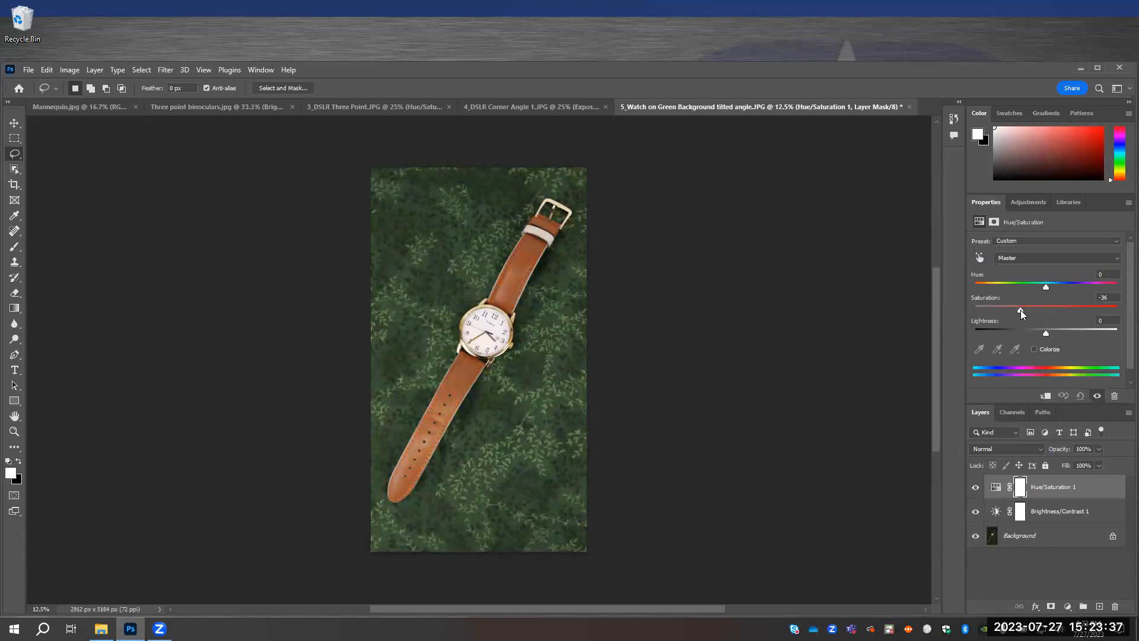
pyautogui.moveTo(1020, 310); pyautogui.dragTo(1039, 309)
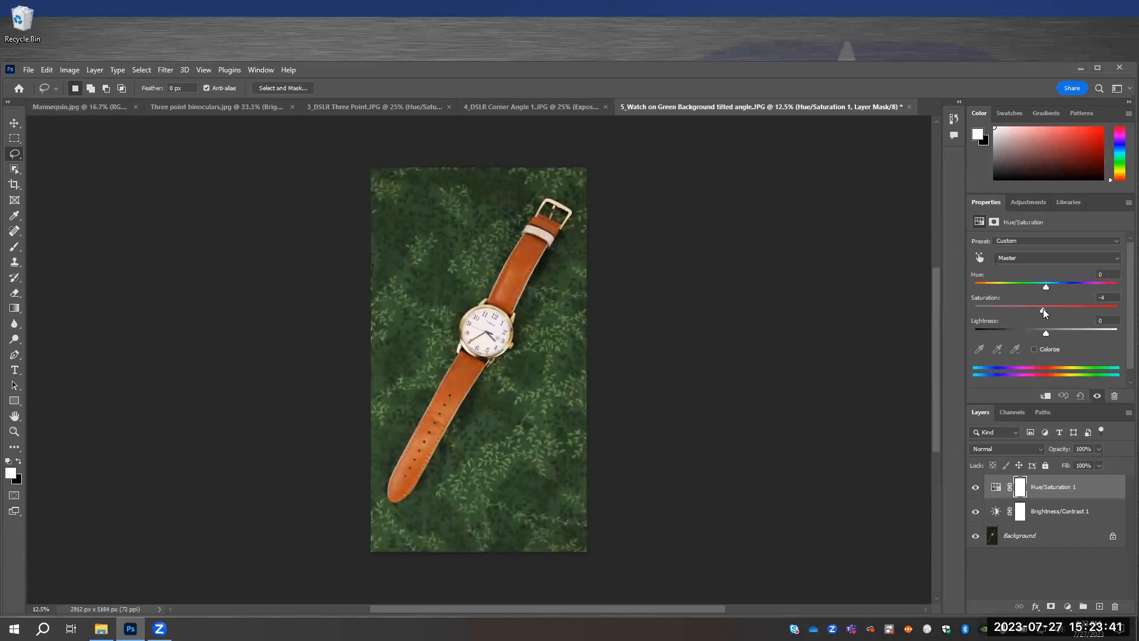
pyautogui.moveTo(1043, 309); pyautogui.dragTo(1027, 311)
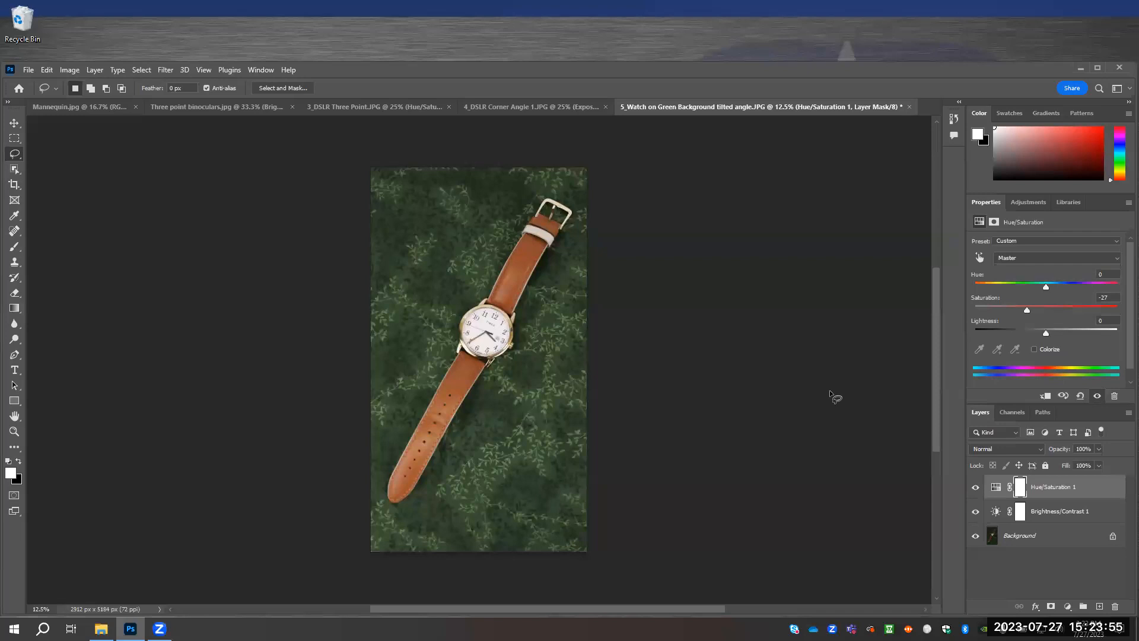
# Step: Open 6_Watch on burlap.JPG from the 2 Watch folder
pyautogui.click(29, 69)
pyautogui.click(36, 94)
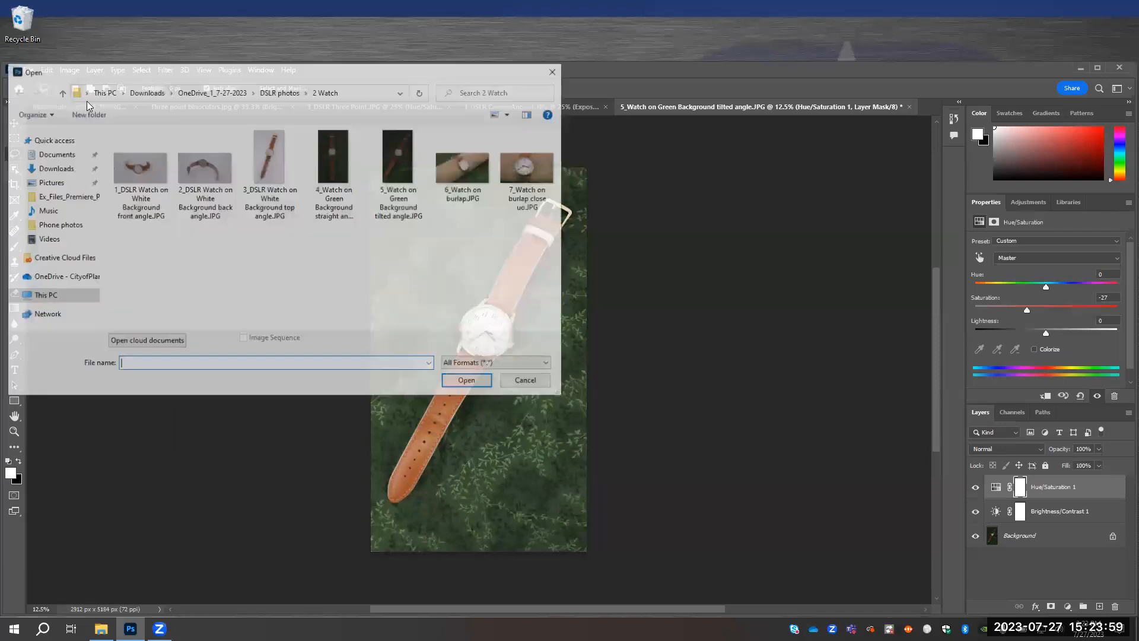
pyautogui.click(461, 200)
pyautogui.doubleClick(461, 200)
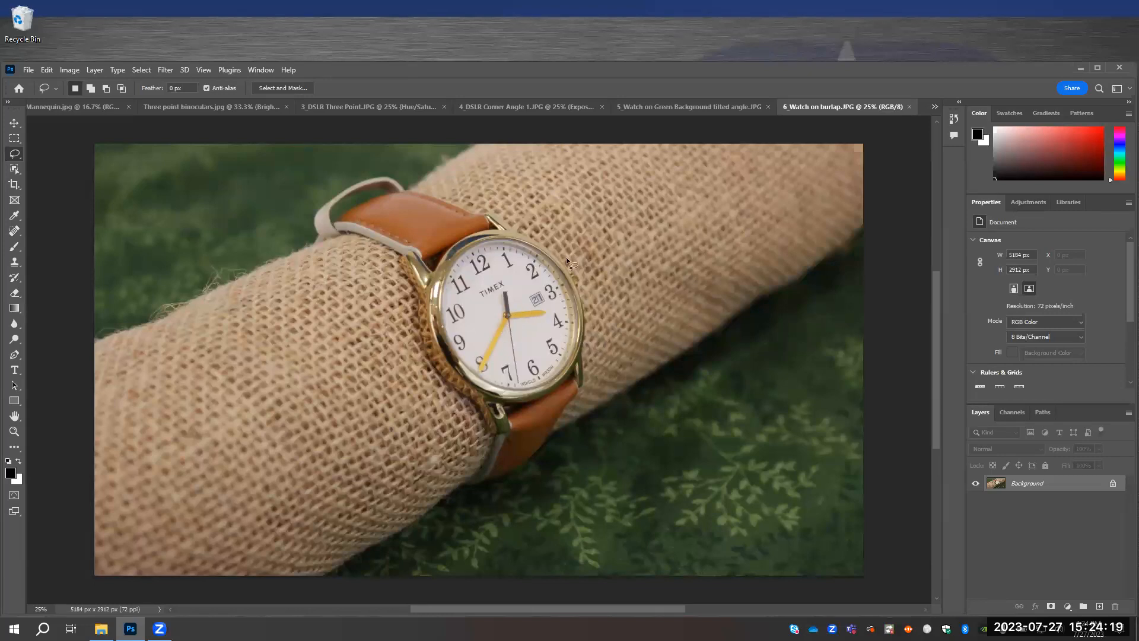
# Step: Add a Hue/Saturation adjustment to the burlap watch photo and set the saturation to -23
pyautogui.click(1030, 208)
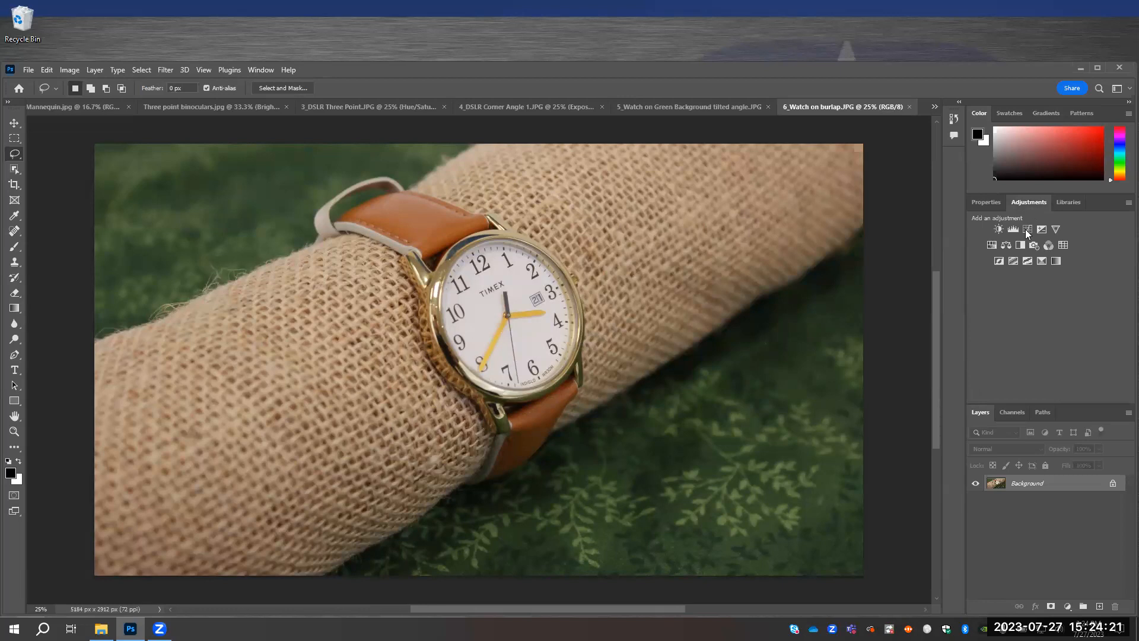
pyautogui.click(991, 245)
pyautogui.click(1046, 310)
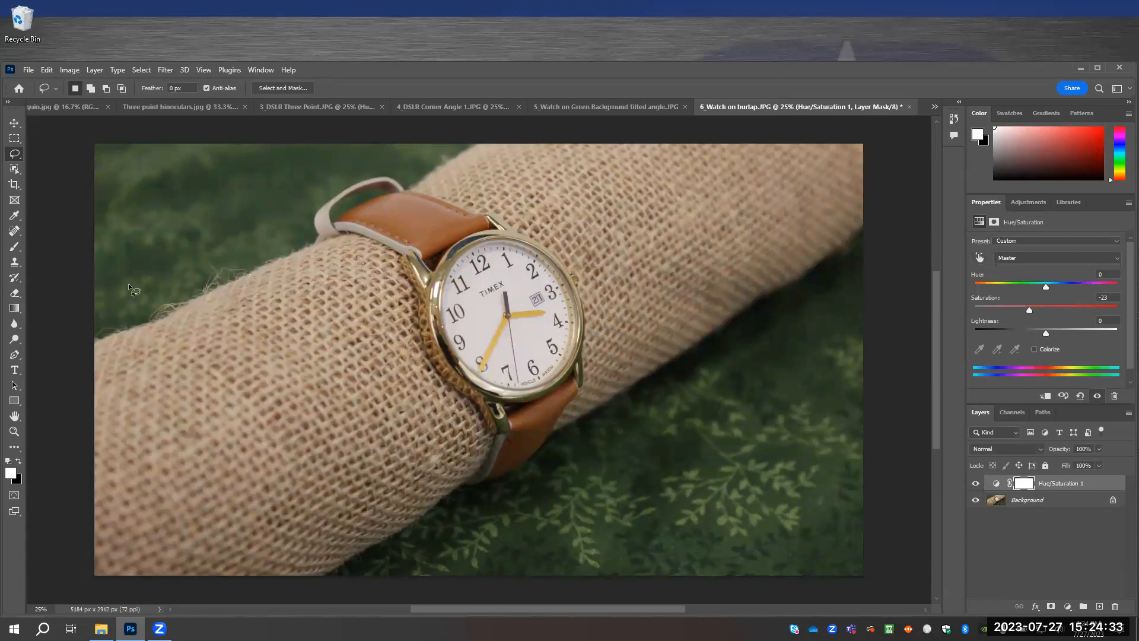
# Step: Try to clone green backdrop over the stray burlap fibres left of the watch, reducing the Clone Stamp brush to 78 px
pyautogui.click(15, 262)
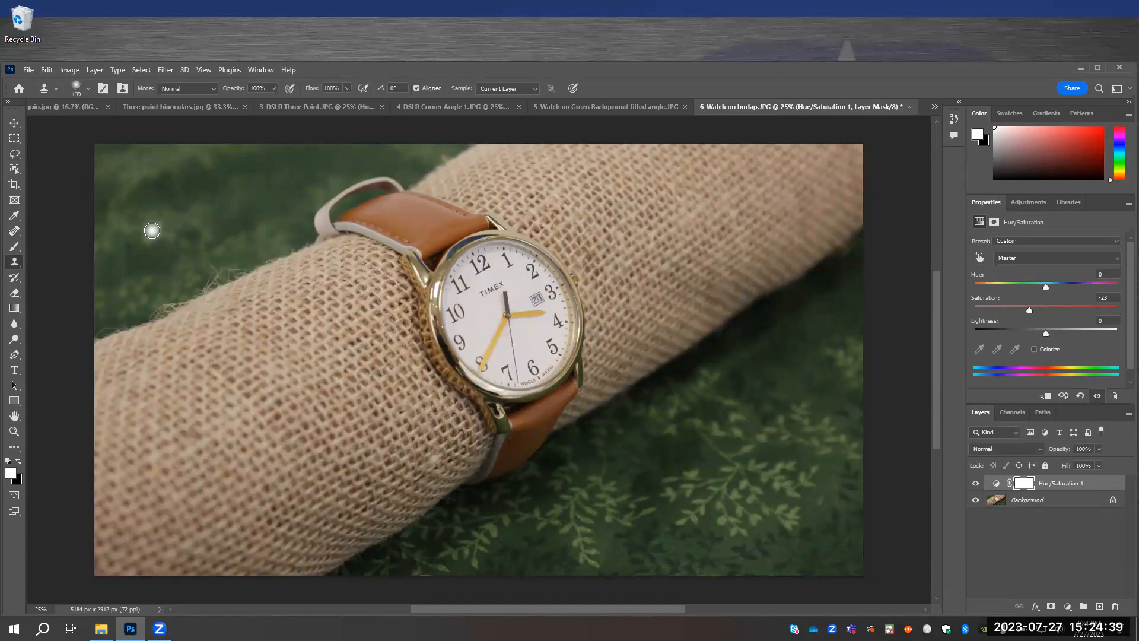
pyautogui.keyDown('alt'); pyautogui.click(151, 217); pyautogui.keyUp('alt')
pyautogui.moveTo(230, 264)
pyautogui.mouseDown()
pyautogui.moveTo(202, 276)
pyautogui.moveTo(242, 272)
pyautogui.moveTo(204, 277)
pyautogui.moveTo(219, 268)
pyautogui.moveTo(174, 294)
pyautogui.mouseUp()
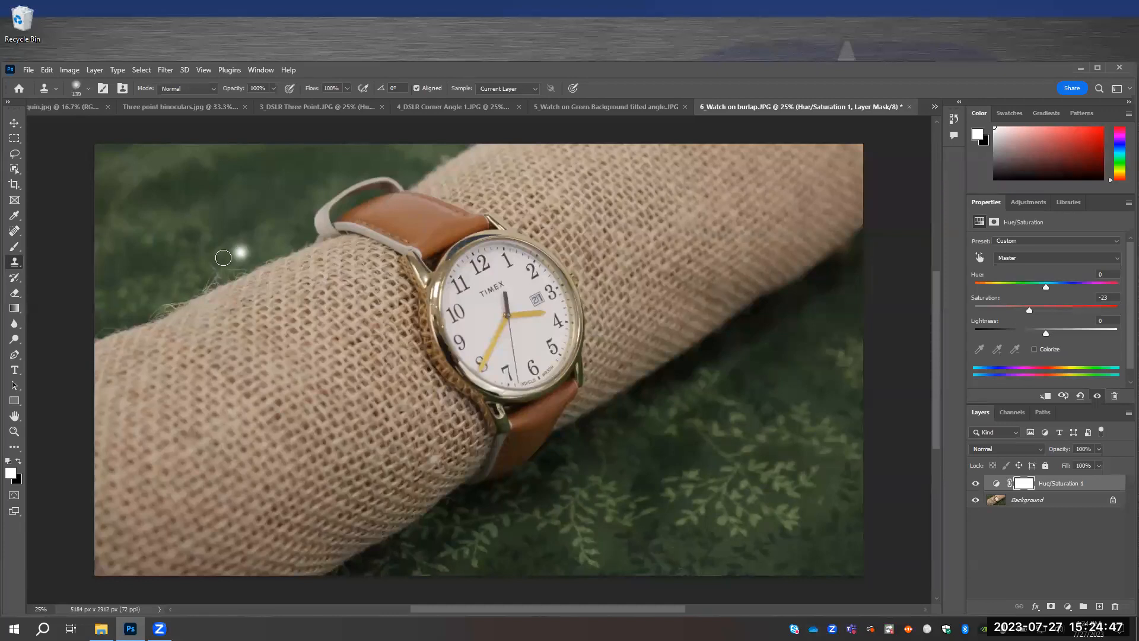
pyautogui.click(77, 89)
pyautogui.moveTo(110, 130); pyautogui.dragTo(99, 131)
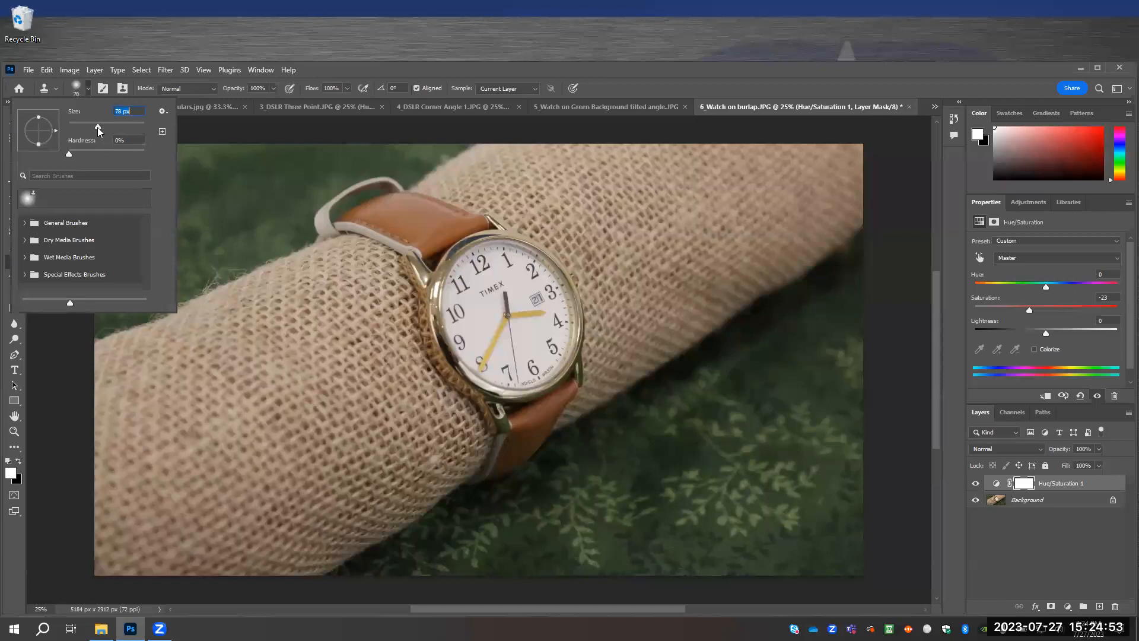
pyautogui.press('Return')
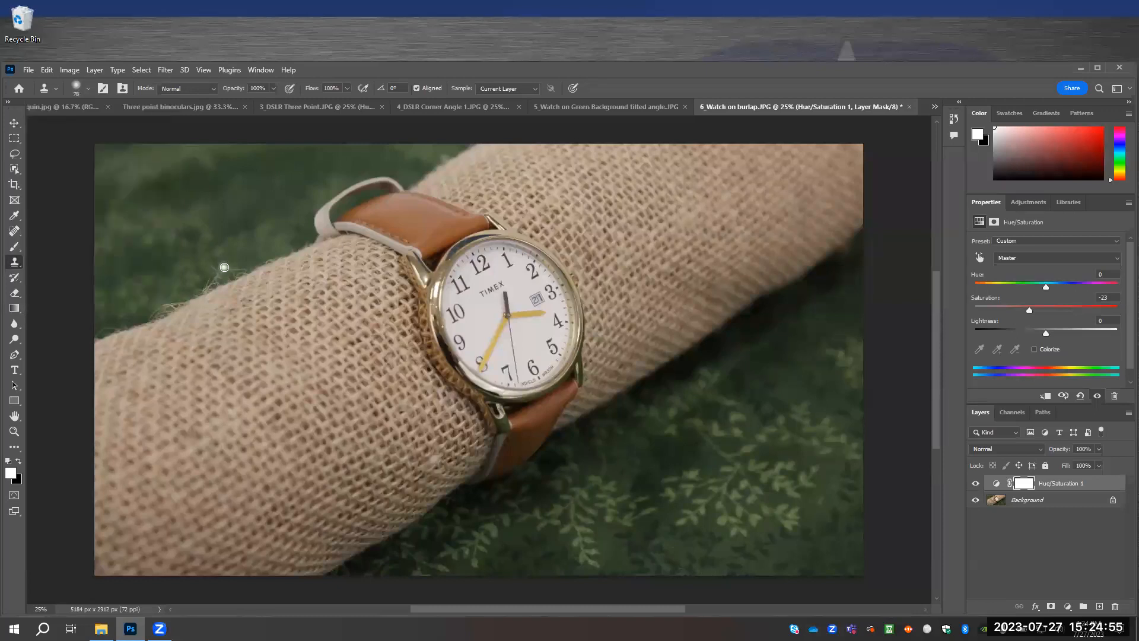
pyautogui.click(202, 242)
pyautogui.moveTo(226, 268)
pyautogui.mouseDown()
pyautogui.moveTo(202, 286)
pyautogui.moveTo(226, 273)
pyautogui.moveTo(208, 285)
pyautogui.moveTo(221, 259)
pyautogui.moveTo(200, 286)
pyautogui.moveTo(228, 269)
pyautogui.moveTo(202, 291)
pyautogui.moveTo(146, 316)
pyautogui.moveTo(242, 255)
pyautogui.moveTo(195, 285)
pyautogui.moveTo(238, 262)
pyautogui.mouseUp()
pyautogui.moveTo(190, 243)
pyautogui.mouseDown()
pyautogui.moveTo(225, 277)
pyautogui.moveTo(158, 294)
pyautogui.moveTo(196, 293)
pyautogui.mouseUp()
# Step: Raise the Clone Stamp brush's hardness slightly and try again to cover the stray fibres along the burlap's upper edge
pyautogui.click(88, 88)
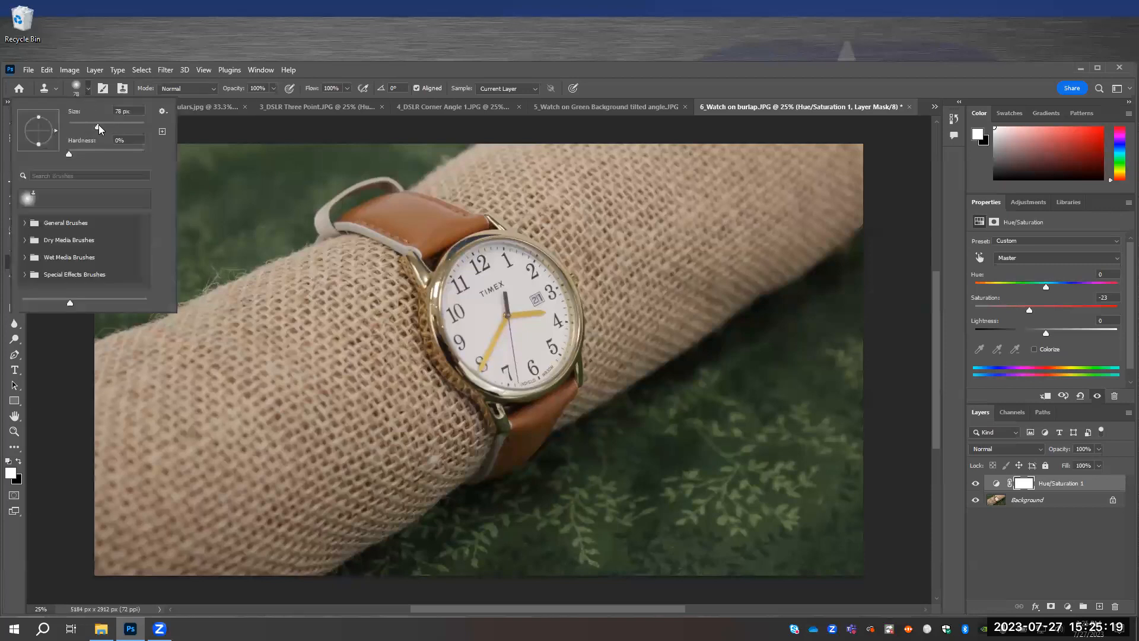
pyautogui.moveTo(71, 154); pyautogui.dragTo(77, 155)
pyautogui.click(192, 183)
pyautogui.moveTo(218, 270)
pyautogui.mouseDown()
pyautogui.moveTo(229, 270)
pyautogui.moveTo(206, 283)
pyautogui.moveTo(245, 263)
pyautogui.moveTo(159, 310)
pyautogui.moveTo(230, 271)
pyautogui.mouseUp()
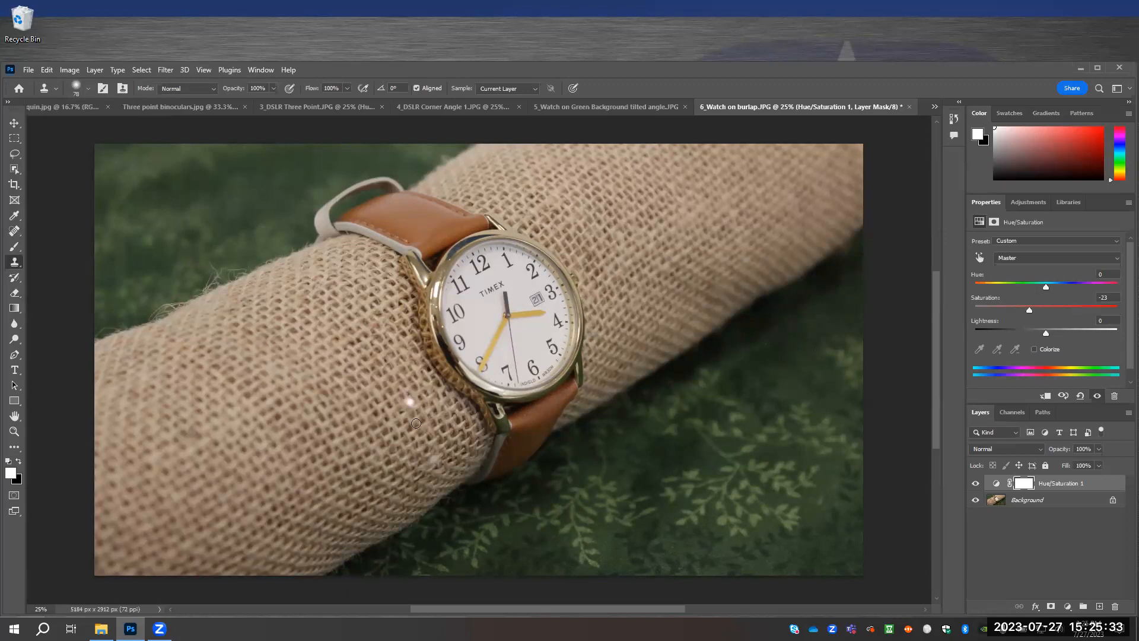
# Step: Try to clone clean burlap texture over the light spot below the watch, near the lower strap
pyautogui.press('super')
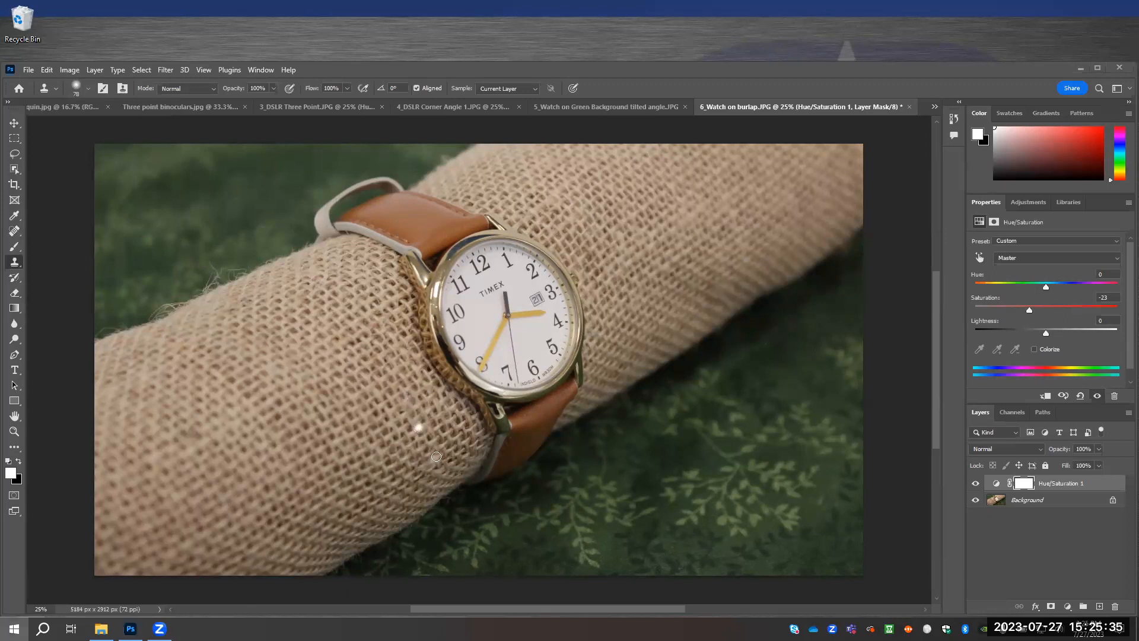
pyautogui.press('super')
pyautogui.keyDown('alt'); pyautogui.click(396, 436); pyautogui.keyUp('alt')
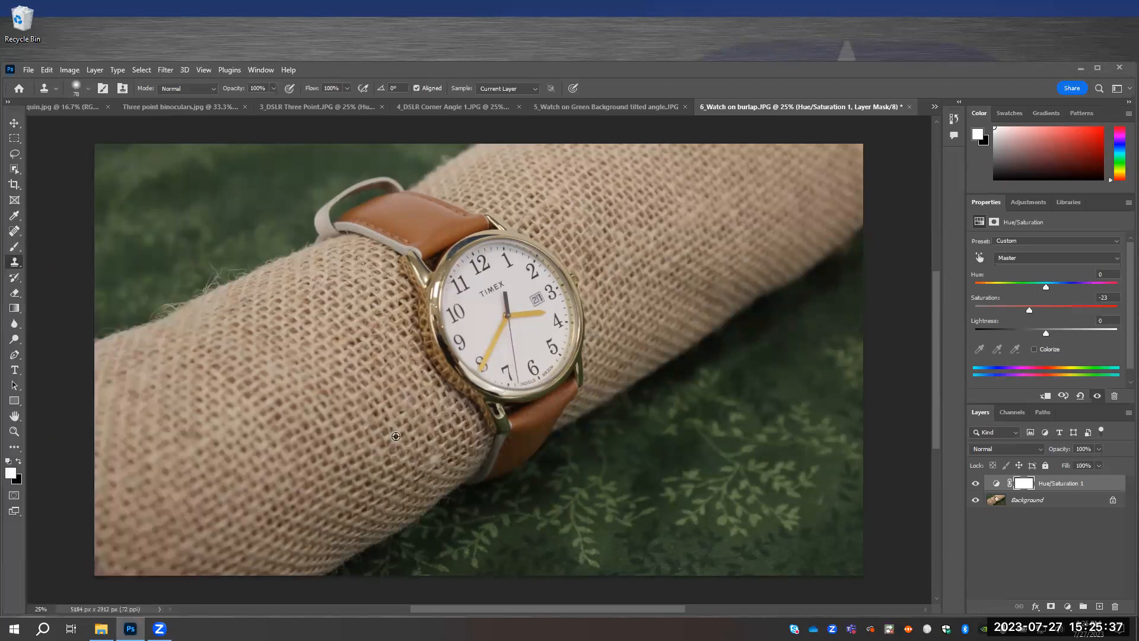
pyautogui.moveTo(435, 454)
pyautogui.mouseDown()
pyautogui.moveTo(429, 462)
pyautogui.moveTo(439, 458)
pyautogui.mouseUp()
# Step: Crop the burlap watch photo to a centred landscape frame at full height, using the 5 : 7 ratio
pyautogui.click(14, 184)
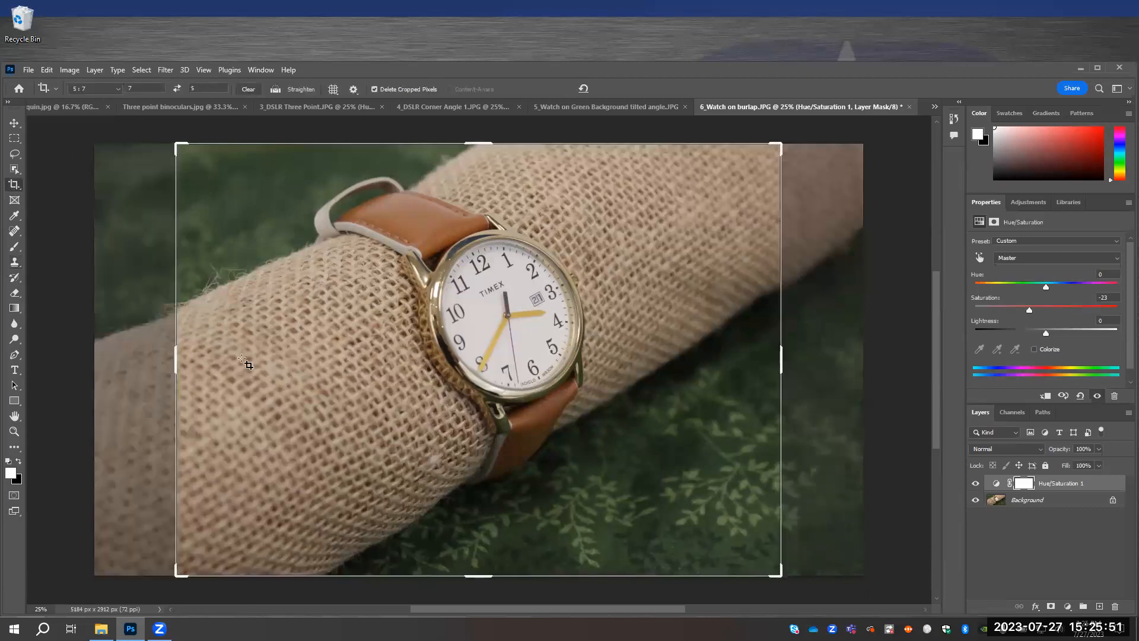
pyautogui.moveTo(298, 378); pyautogui.dragTo(298, 379)
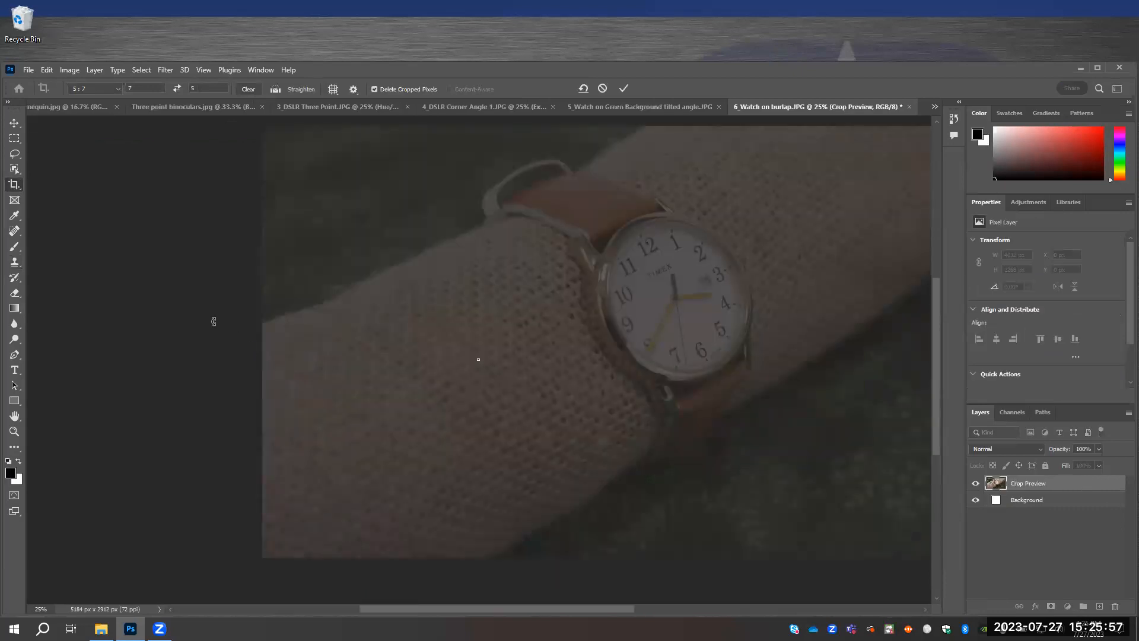
pyautogui.hotkey('ctrl', 'z')
pyautogui.click(14, 122)
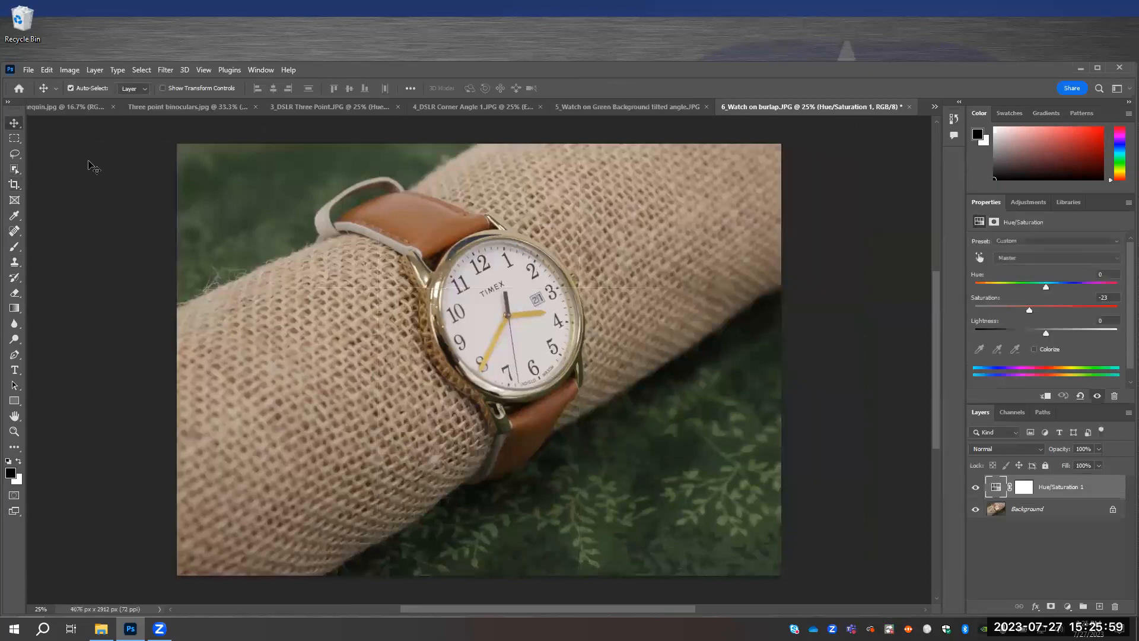
pyautogui.click(17, 185)
pyautogui.click(425, 392)
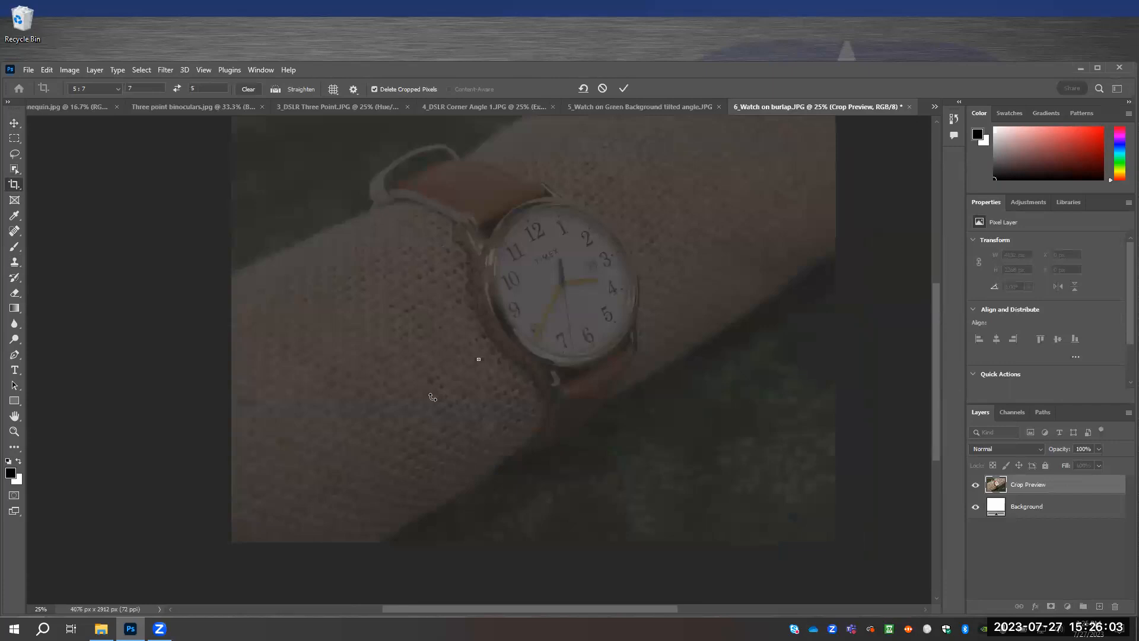
pyautogui.hotkey('ctrl', 'z')
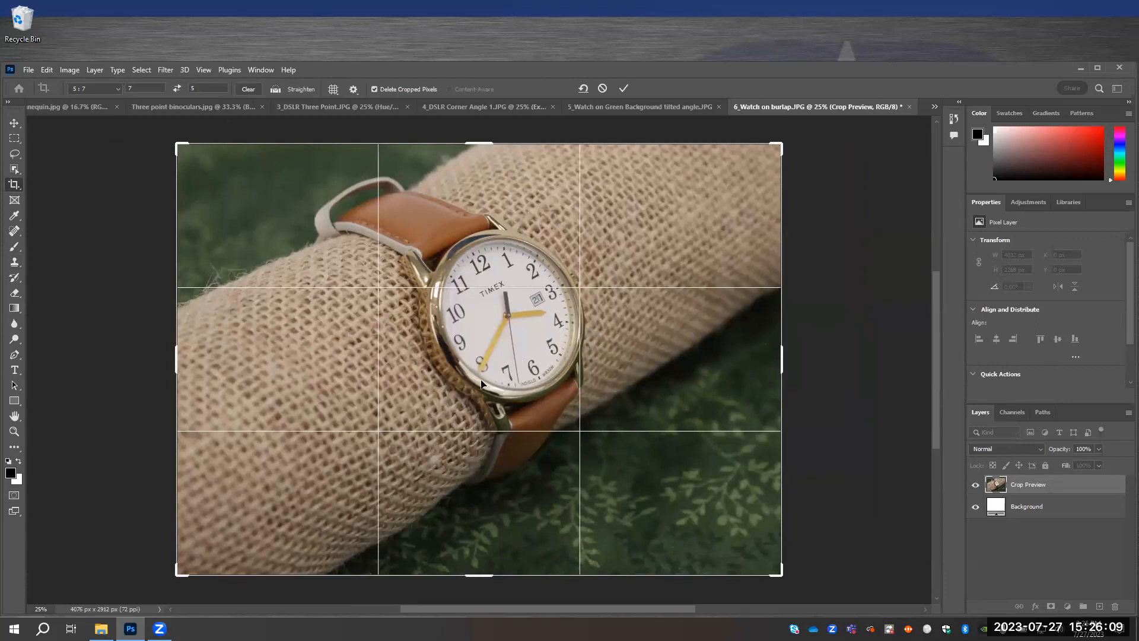
pyautogui.click(15, 123)
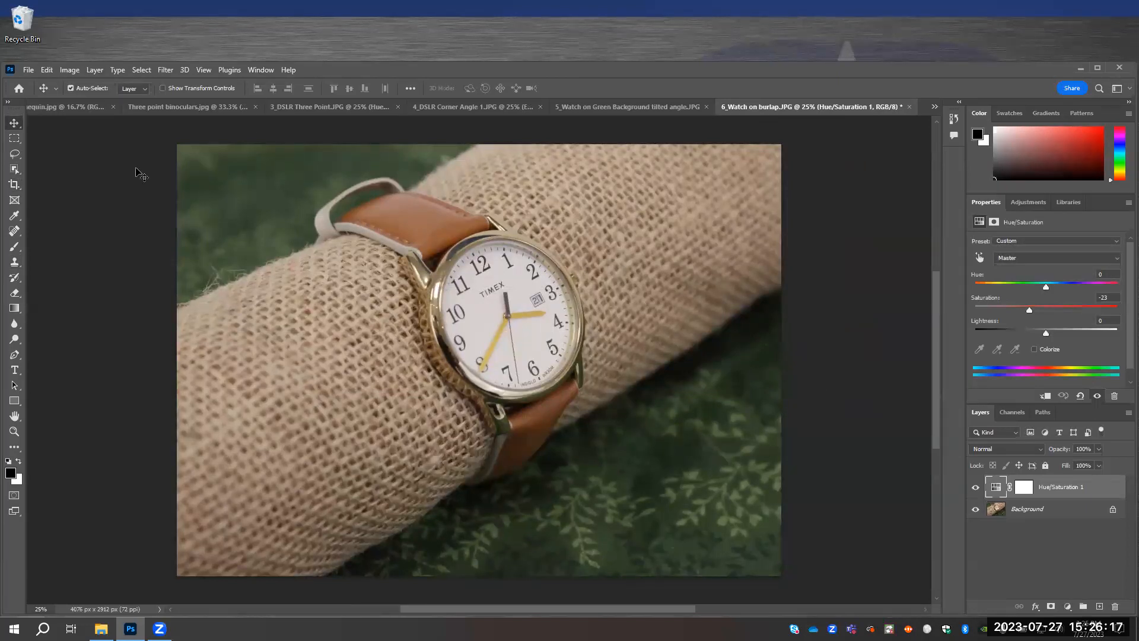
# Step: Open 1_Painting.JPG from the 3 Painting folder inside DSLR photos
pyautogui.click(34, 71)
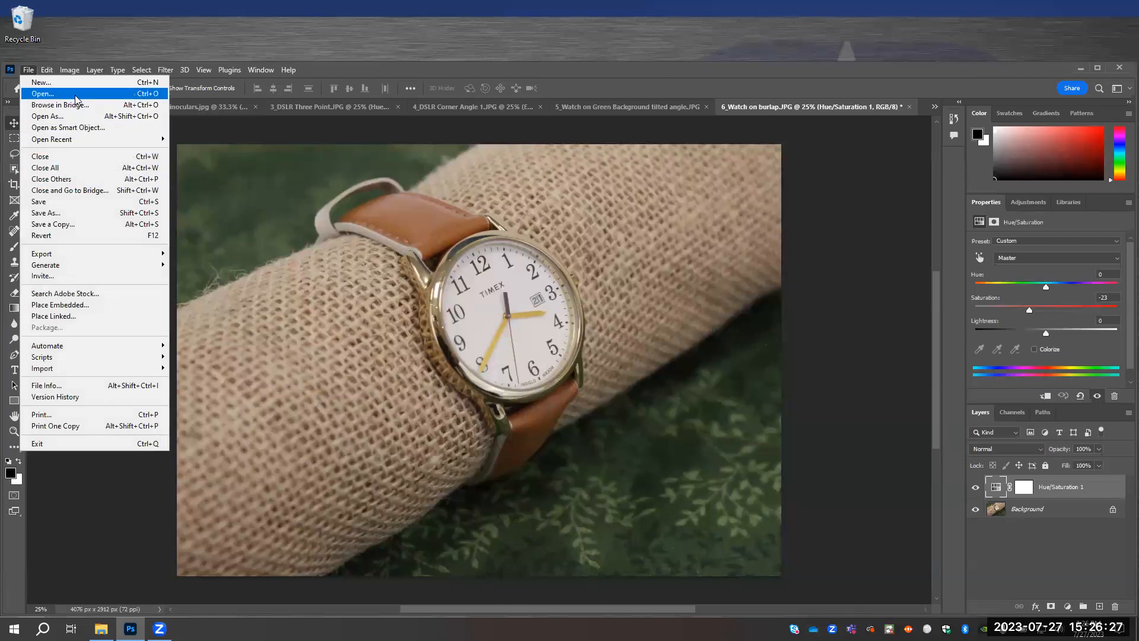
pyautogui.click(45, 93)
pyautogui.click(279, 91)
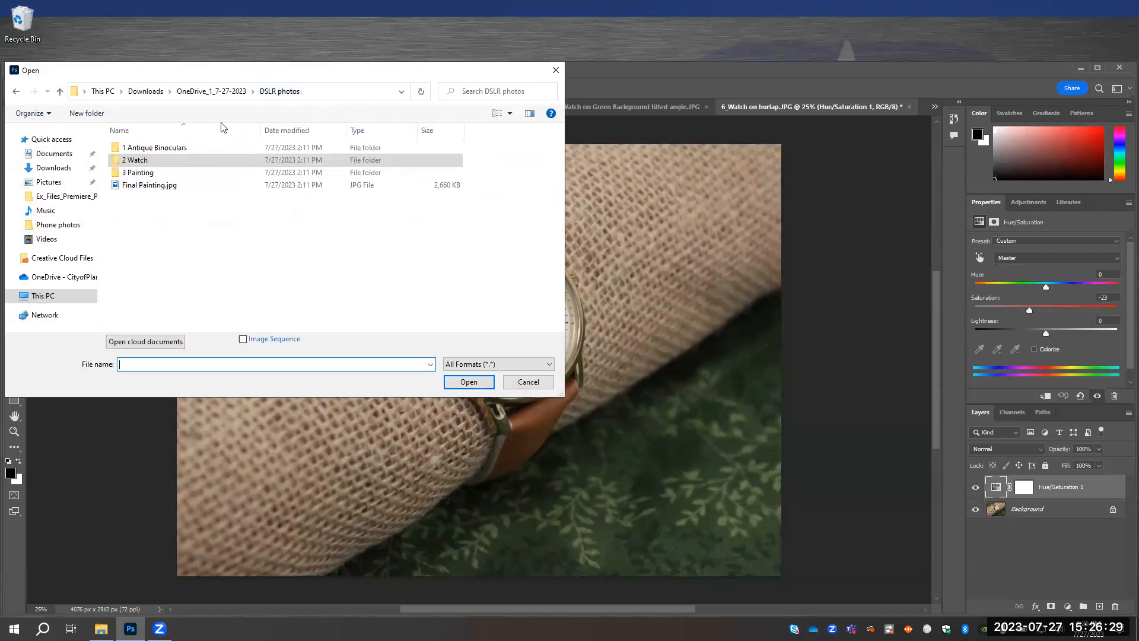
pyautogui.doubleClick(180, 174)
pyautogui.doubleClick(156, 178)
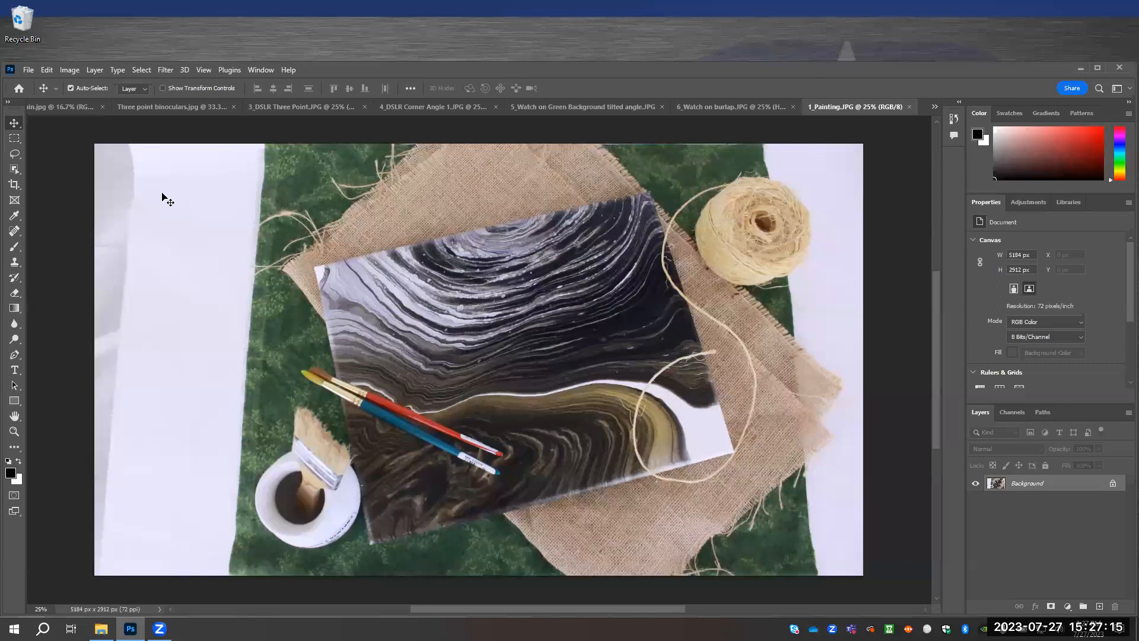
# Step: Crop the painting photo at the 5 : 7 landscape ratio closely around the canvas, to about 3148 × 2250 px, excluding the white backdrop
pyautogui.click(15, 185)
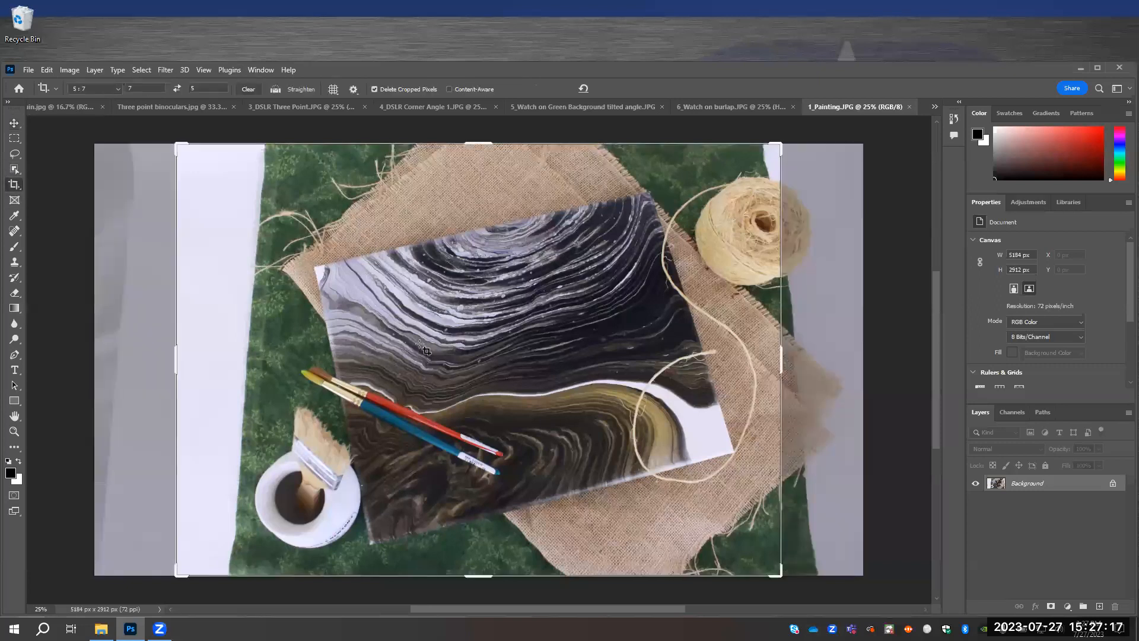
pyautogui.moveTo(344, 338)
pyautogui.mouseDown()
pyautogui.moveTo(251, 296)
pyautogui.moveTo(197, 131)
pyautogui.moveTo(171, 139)
pyautogui.moveTo(339, 336)
pyautogui.mouseUp()
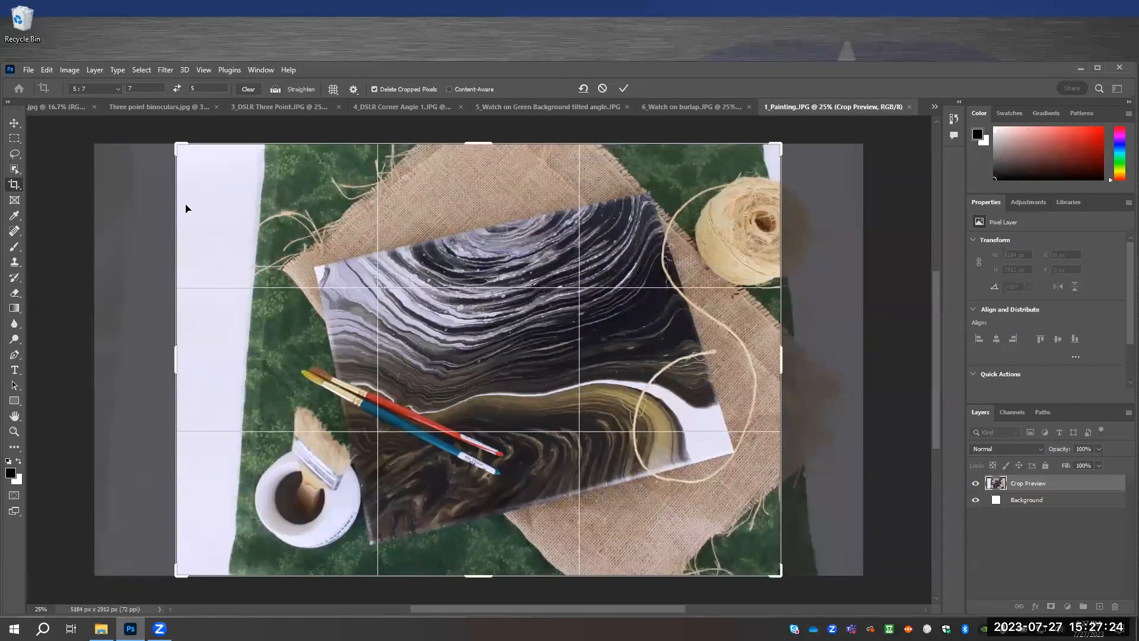
pyautogui.moveTo(144, 306); pyautogui.dragTo(143, 305)
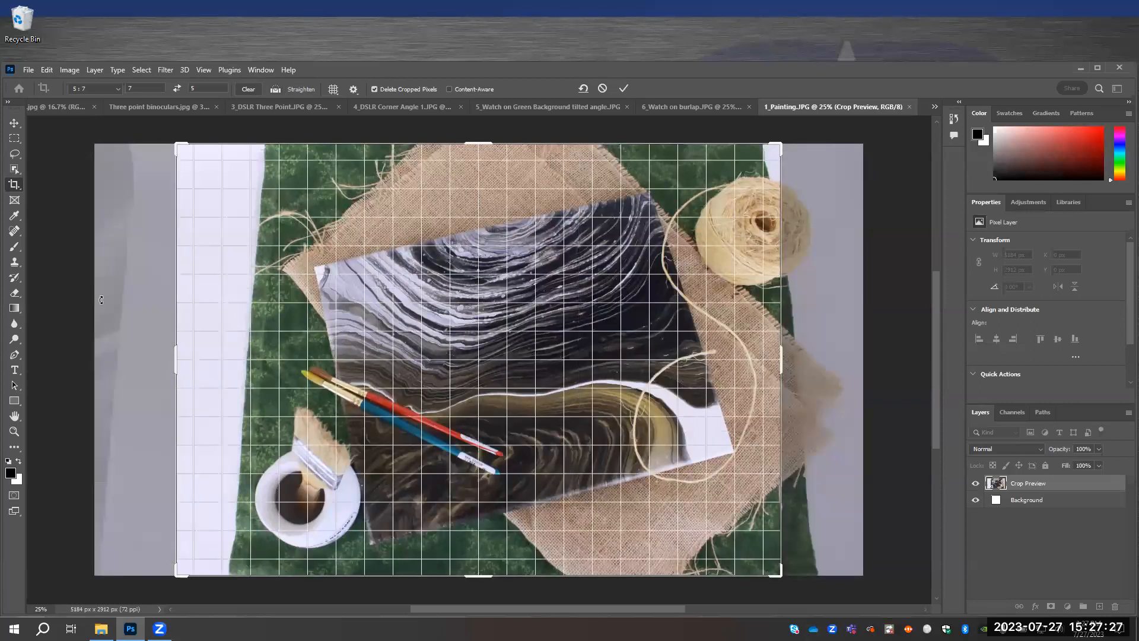
pyautogui.moveTo(176, 357); pyautogui.dragTo(197, 357)
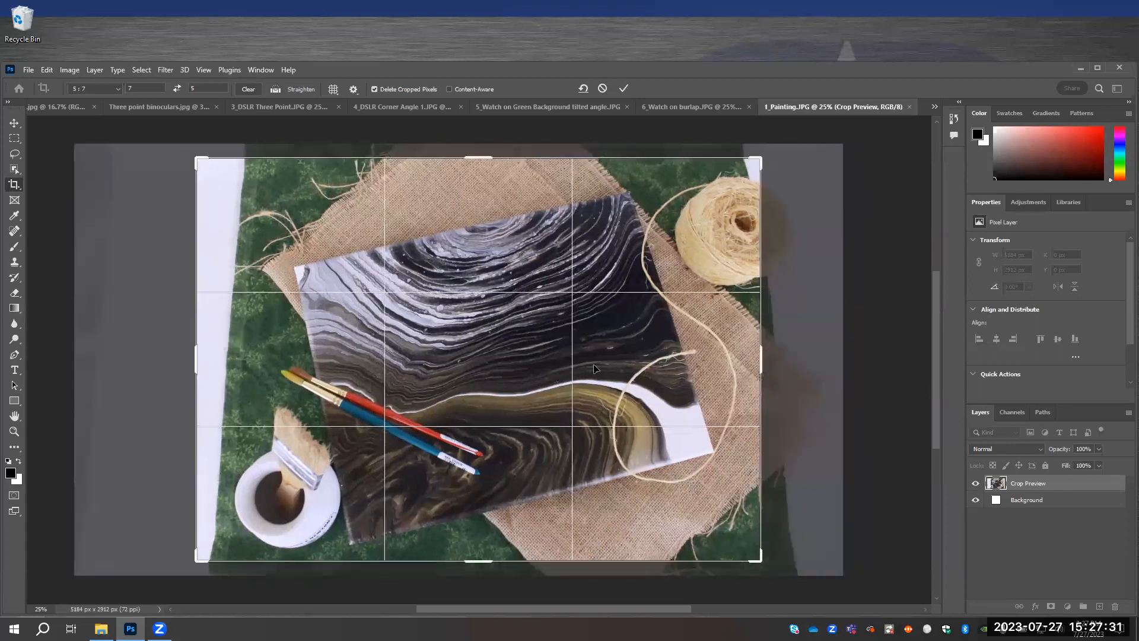
pyautogui.moveTo(761, 356); pyautogui.dragTo(781, 356)
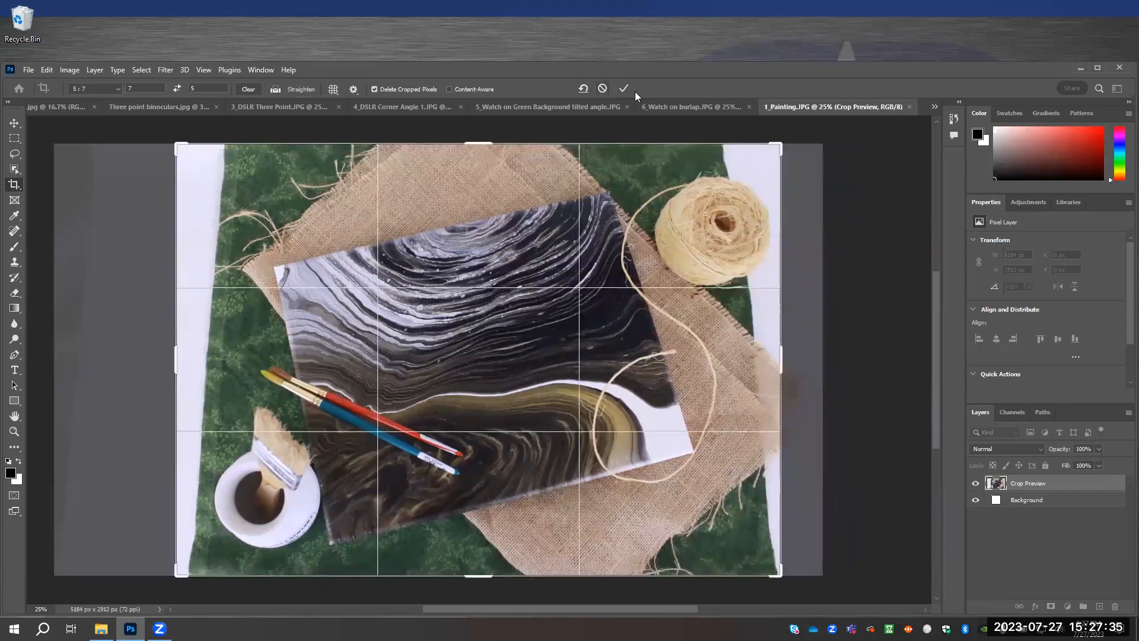
pyautogui.moveTo(476, 142); pyautogui.dragTo(470, 152)
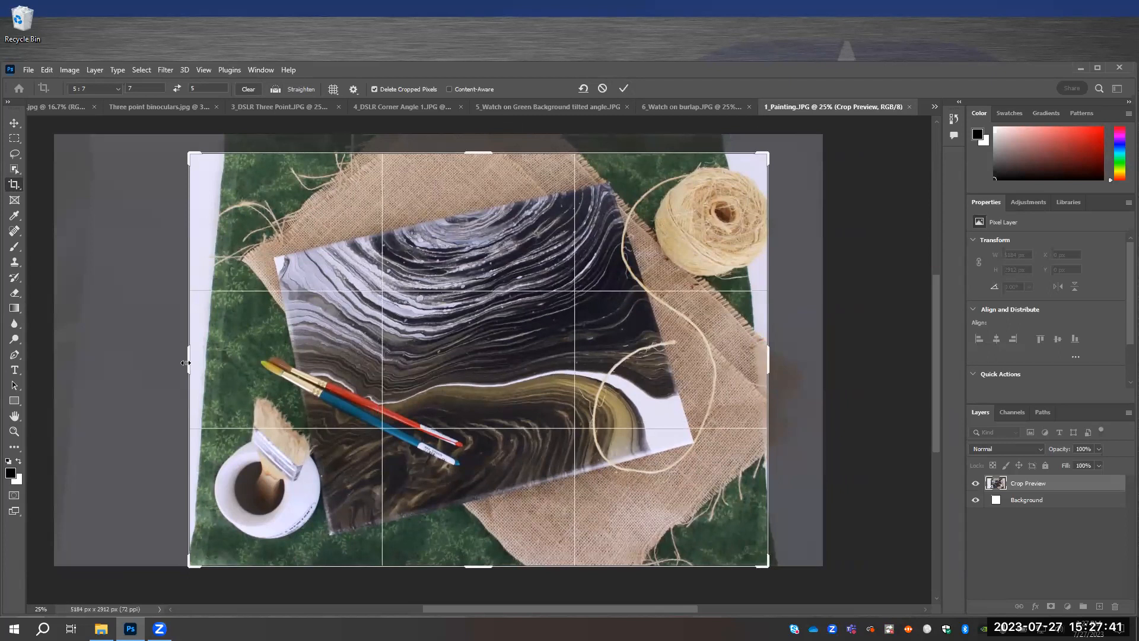
pyautogui.moveTo(189, 363); pyautogui.dragTo(227, 362)
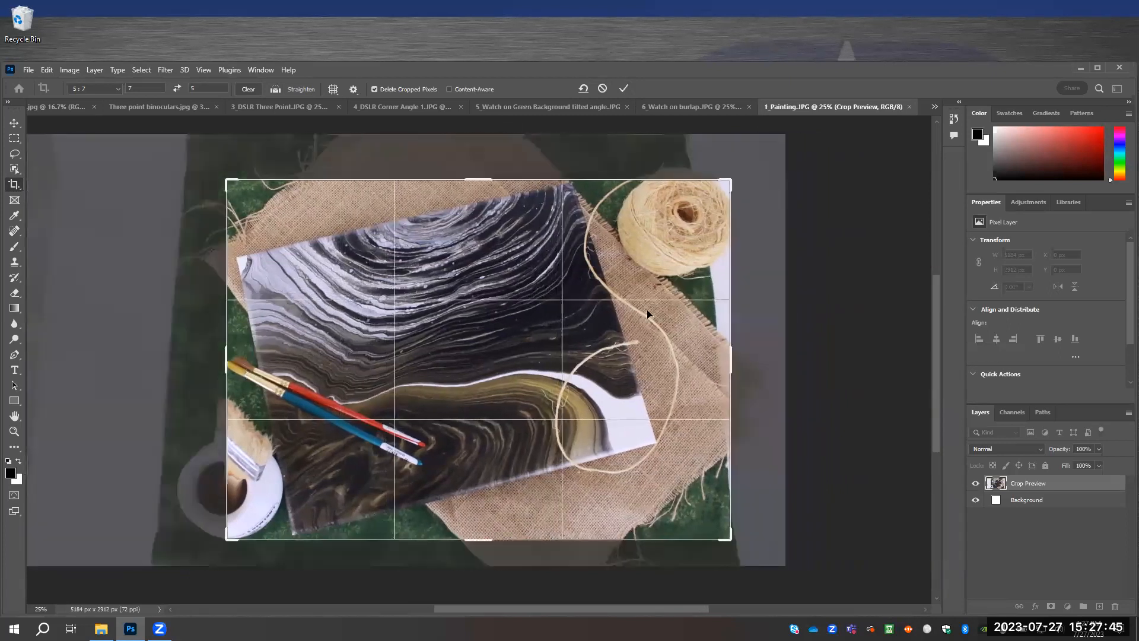
pyautogui.moveTo(734, 361); pyautogui.dragTo(696, 359)
pyautogui.moveTo(478, 204); pyautogui.dragTo(478, 190)
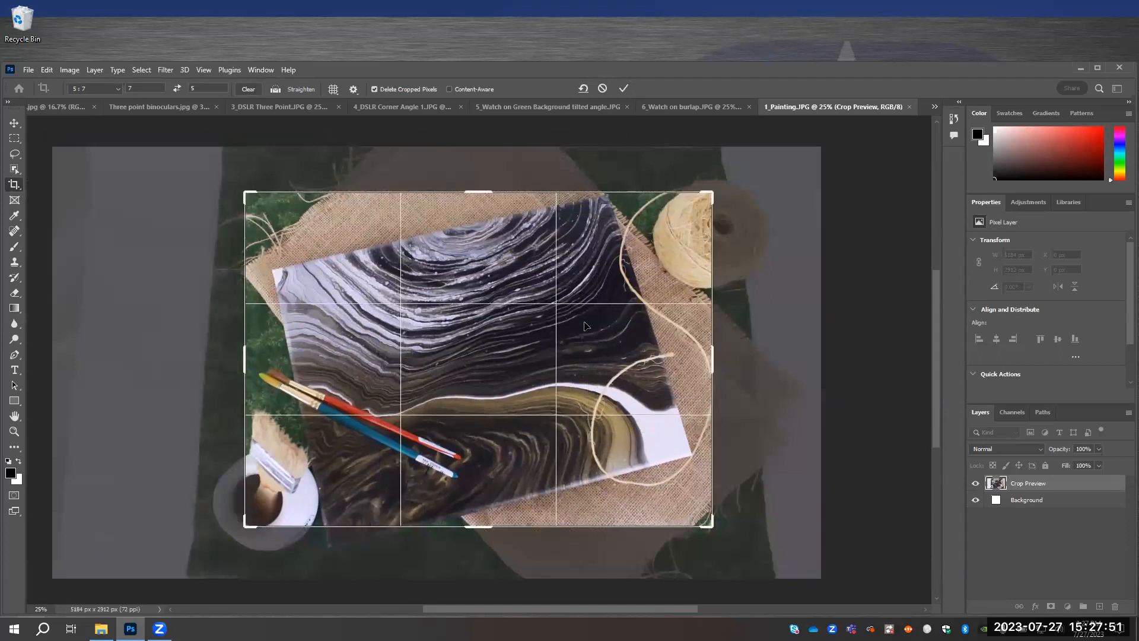
pyautogui.click(625, 89)
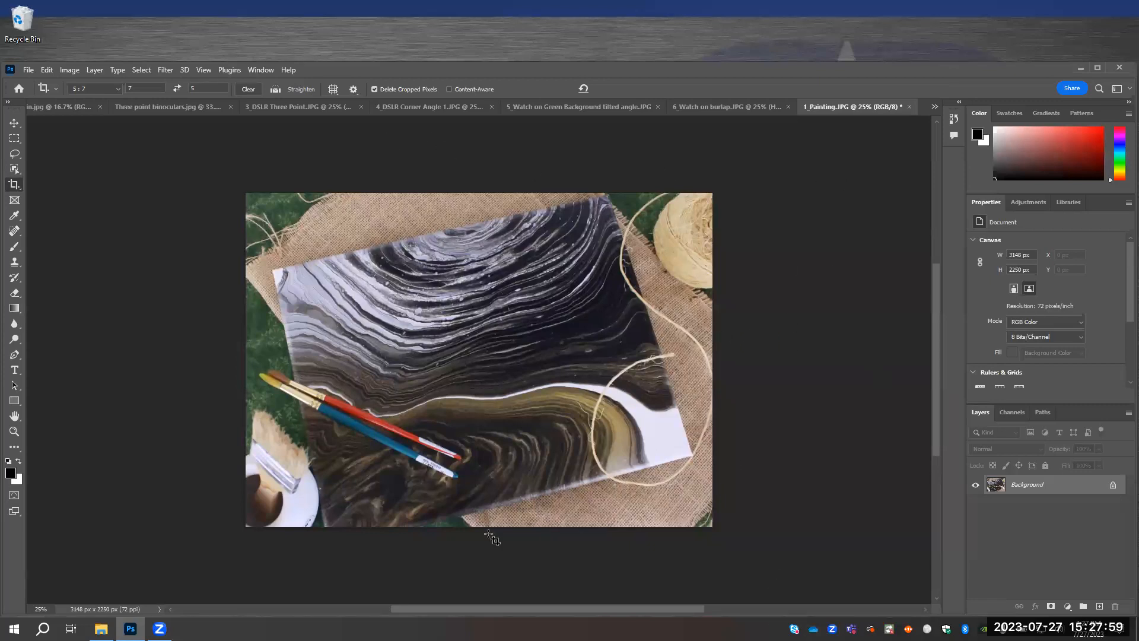
# Step: Brighten the whole painting photo with a Brightness/Contrast adjustment layer set to brightness 36
pyautogui.click(1029, 206)
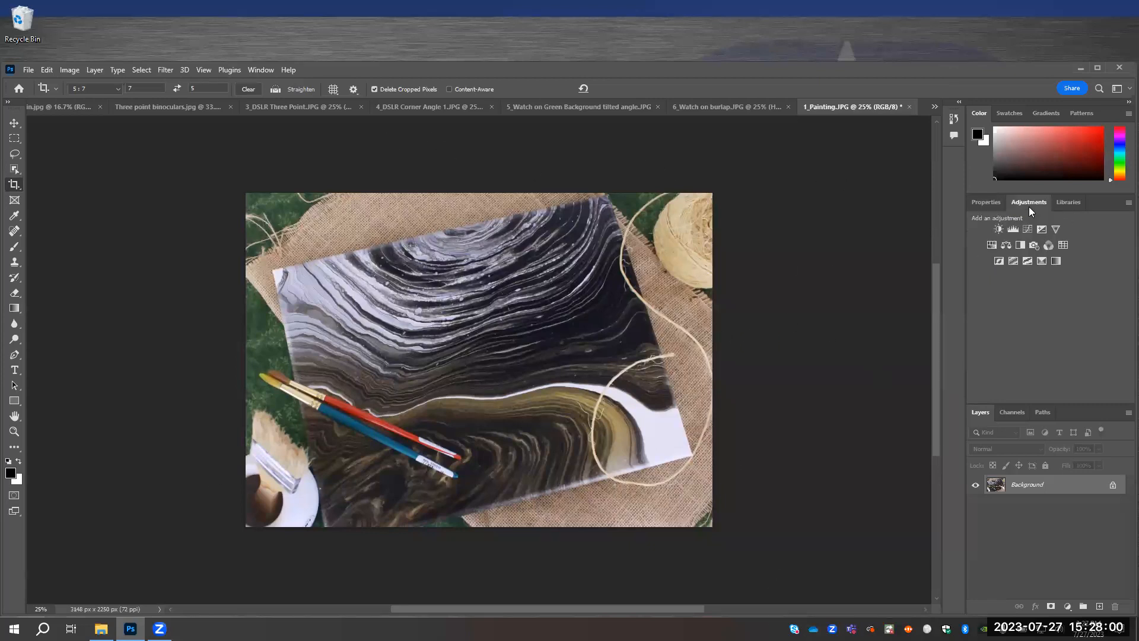
pyautogui.click(999, 230)
pyautogui.moveTo(1048, 274); pyautogui.dragTo(1063, 274)
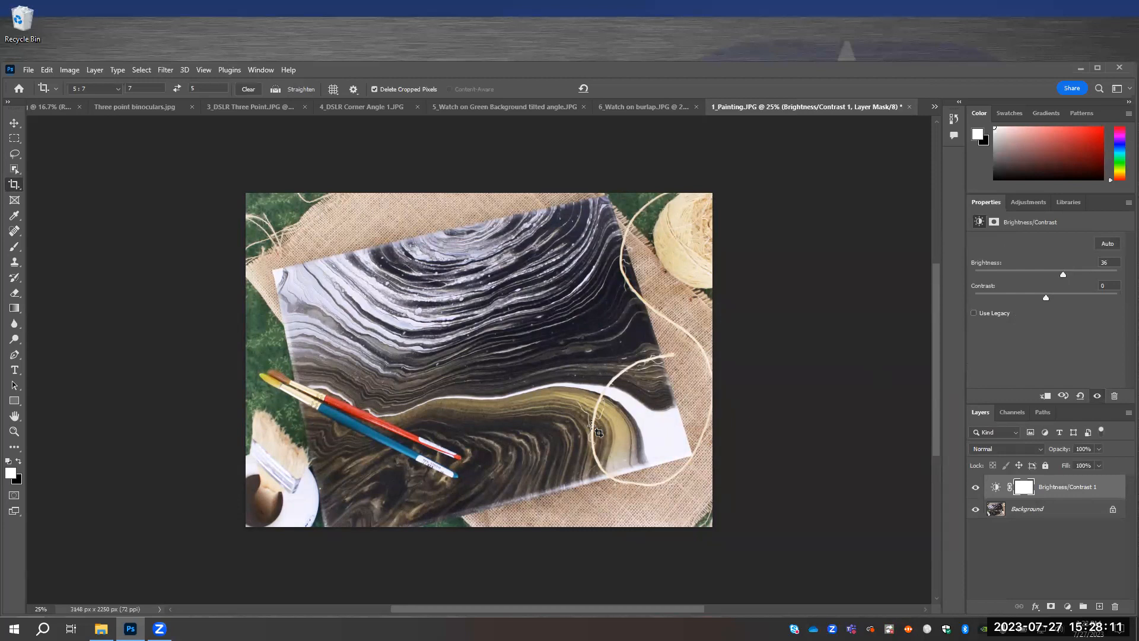
# Step: Lasso the gold band of the painting and add a Color Balance adjustment with midtones Yellow–Blue at +13
pyautogui.click(17, 155)
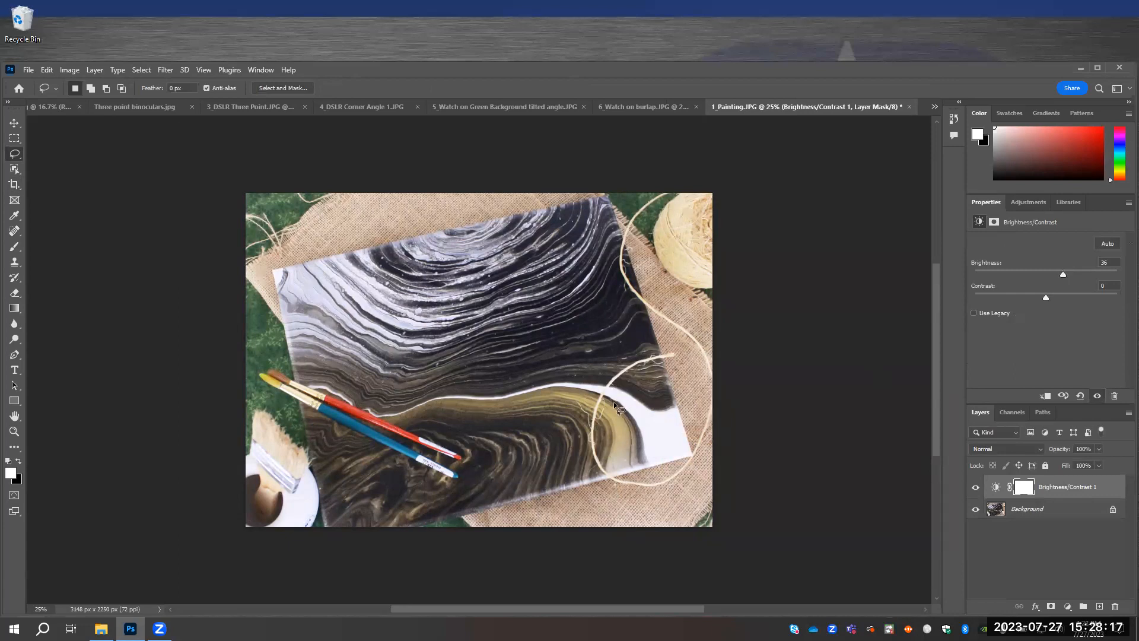
pyautogui.moveTo(616, 403)
pyautogui.mouseDown()
pyautogui.moveTo(593, 388)
pyautogui.moveTo(544, 382)
pyautogui.moveTo(448, 399)
pyautogui.moveTo(470, 418)
pyautogui.moveTo(584, 423)
pyautogui.moveTo(587, 475)
pyautogui.moveTo(635, 469)
pyautogui.moveTo(656, 449)
pyautogui.moveTo(618, 398)
pyautogui.mouseUp()
pyautogui.click(1032, 204)
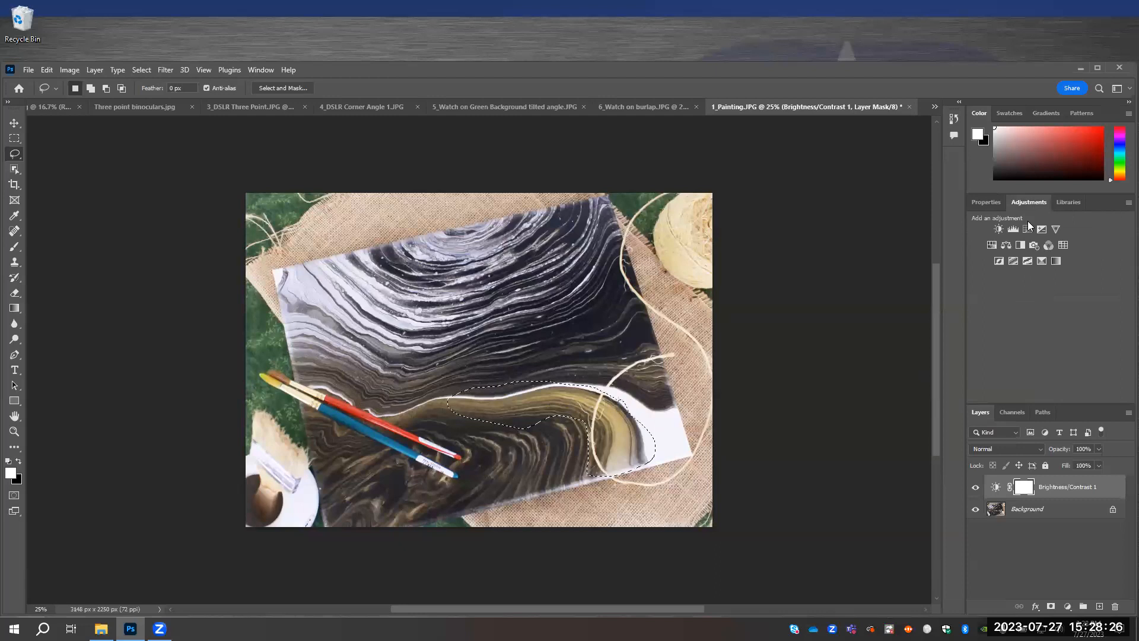
pyautogui.click(1007, 245)
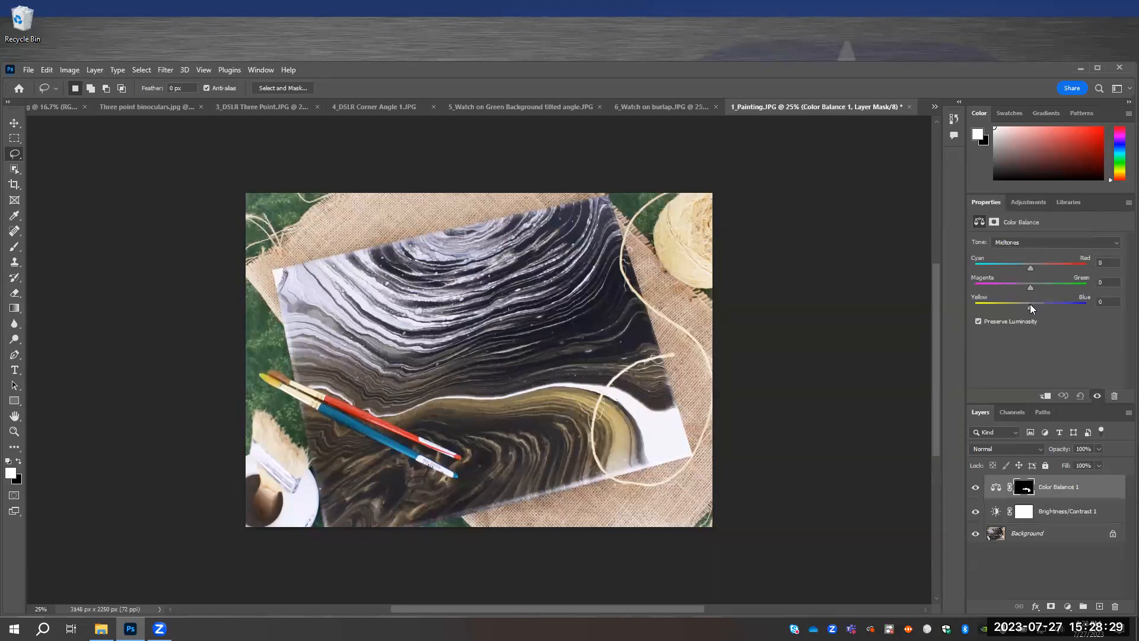
pyautogui.moveTo(1030, 307); pyautogui.dragTo(1033, 307)
pyautogui.moveTo(1043, 307)
pyautogui.mouseDown()
pyautogui.moveTo(1083, 306)
pyautogui.moveTo(1037, 307)
pyautogui.mouseUp()
# Step: Lasso the painting's upper-left corner and feather the selection with a radius of 10 pixels
pyautogui.moveTo(320, 236); pyautogui.dragTo(321, 238)
pyautogui.rightClick(322, 256)
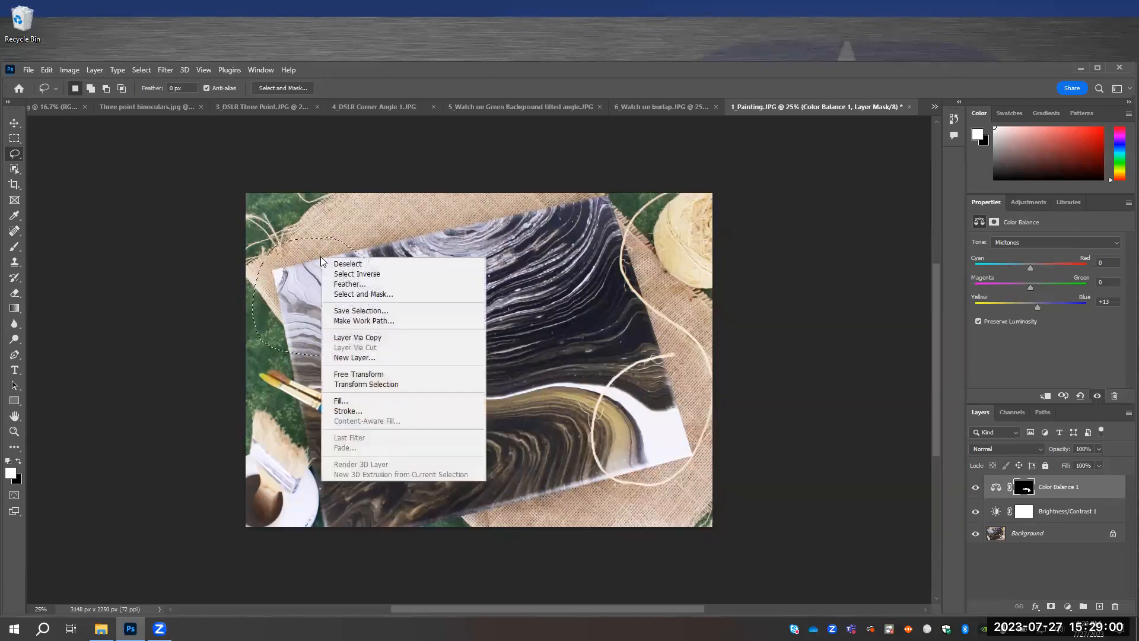
pyautogui.click(340, 284)
pyautogui.write('10')
pyautogui.click(635, 195)
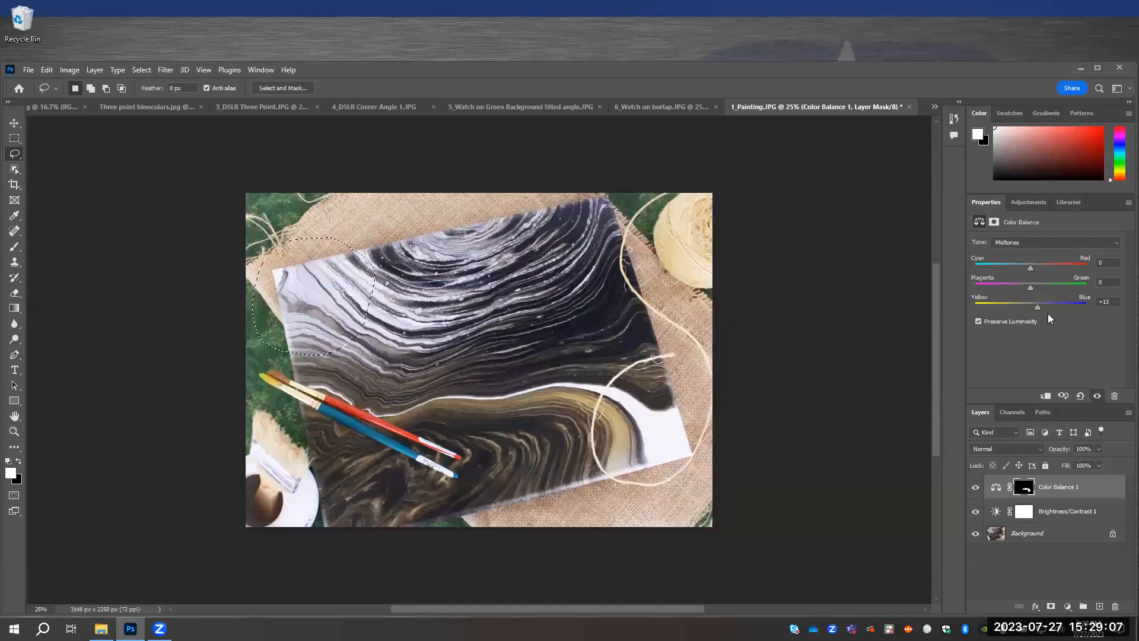
# Step: Add a Brightness/Contrast adjustment with brightness 6 to the selected corner, and lasso the painting's white lower-right corner
pyautogui.click(1010, 204)
pyautogui.click(999, 232)
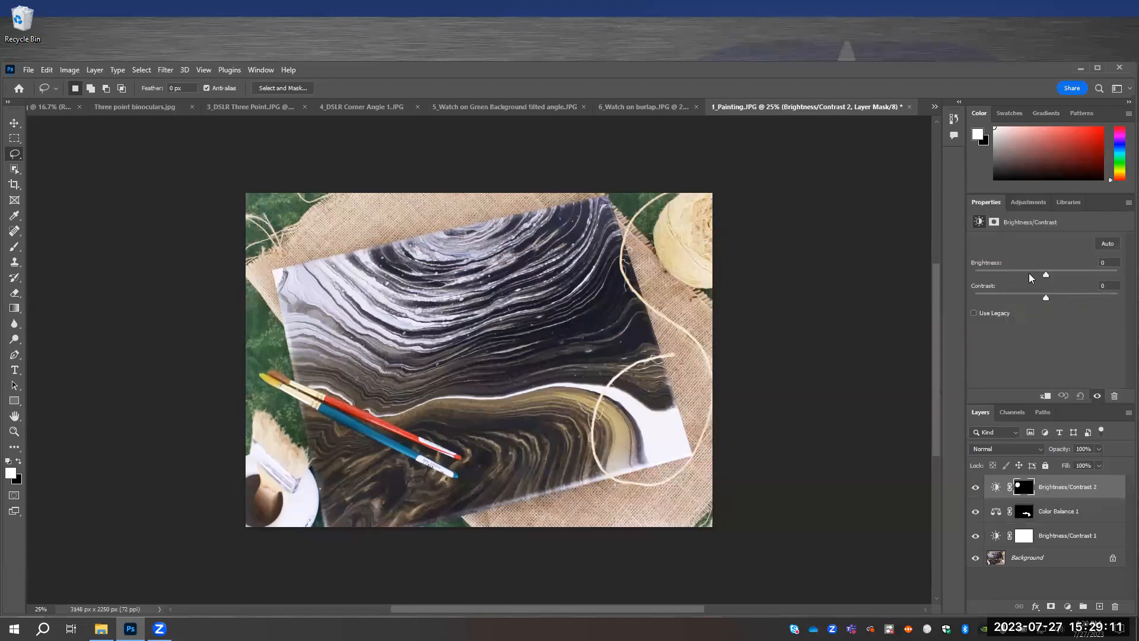
pyautogui.moveTo(1046, 274); pyautogui.dragTo(1041, 274)
pyautogui.moveTo(1042, 276); pyautogui.dragTo(1041, 277)
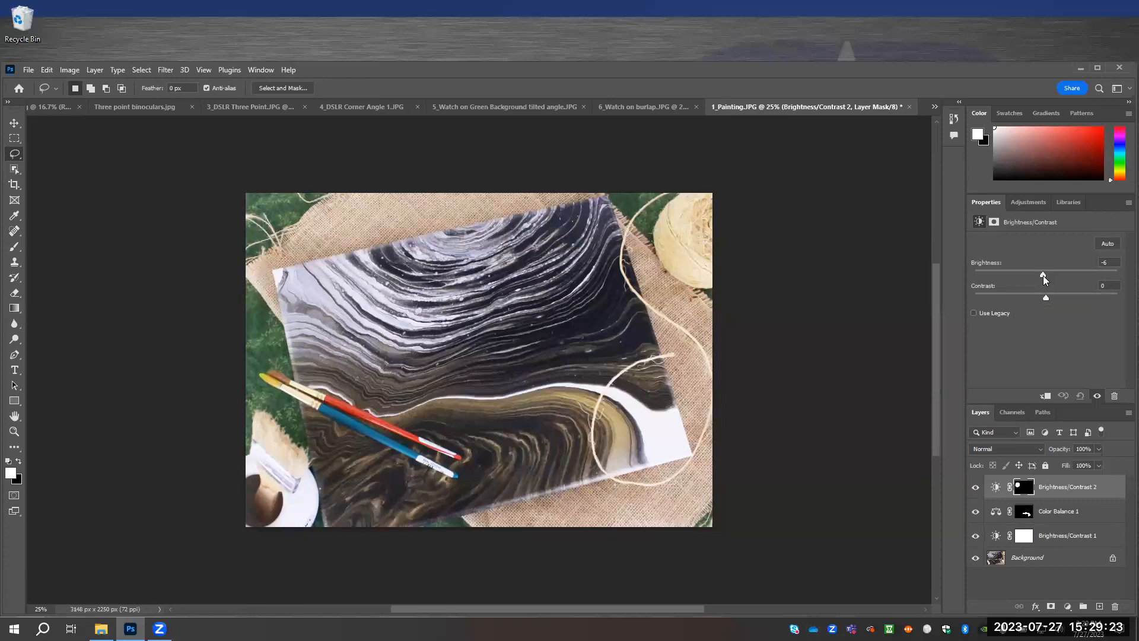
pyautogui.moveTo(1044, 275); pyautogui.dragTo(1044, 276)
pyautogui.moveTo(686, 406)
pyautogui.mouseDown()
pyautogui.moveTo(640, 403)
pyautogui.moveTo(587, 434)
pyautogui.moveTo(565, 451)
pyautogui.moveTo(573, 473)
pyautogui.moveTo(657, 477)
pyautogui.moveTo(690, 463)
pyautogui.moveTo(686, 406)
pyautogui.mouseUp()
pyautogui.click(1048, 273)
pyautogui.moveTo(1048, 274); pyautogui.dragTo(1049, 274)
# Step: Feather the lower-right corner selection and darken it with a Brightness/Contrast adjustment layer set to brightness -7
pyautogui.rightClick(640, 452)
pyautogui.click(659, 245)
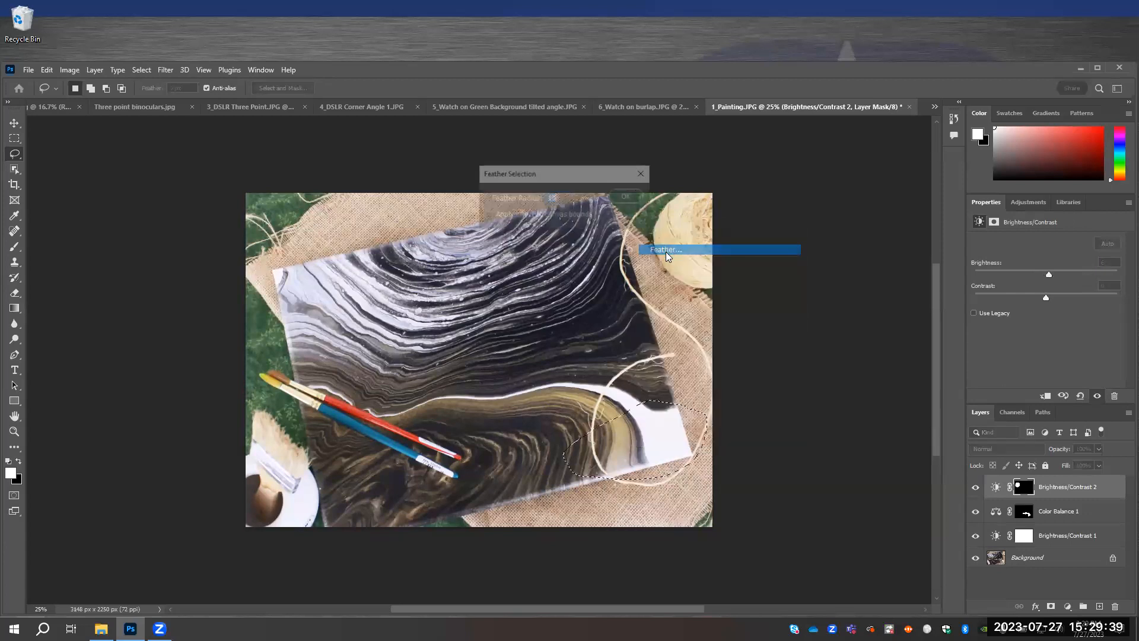
pyautogui.click(627, 196)
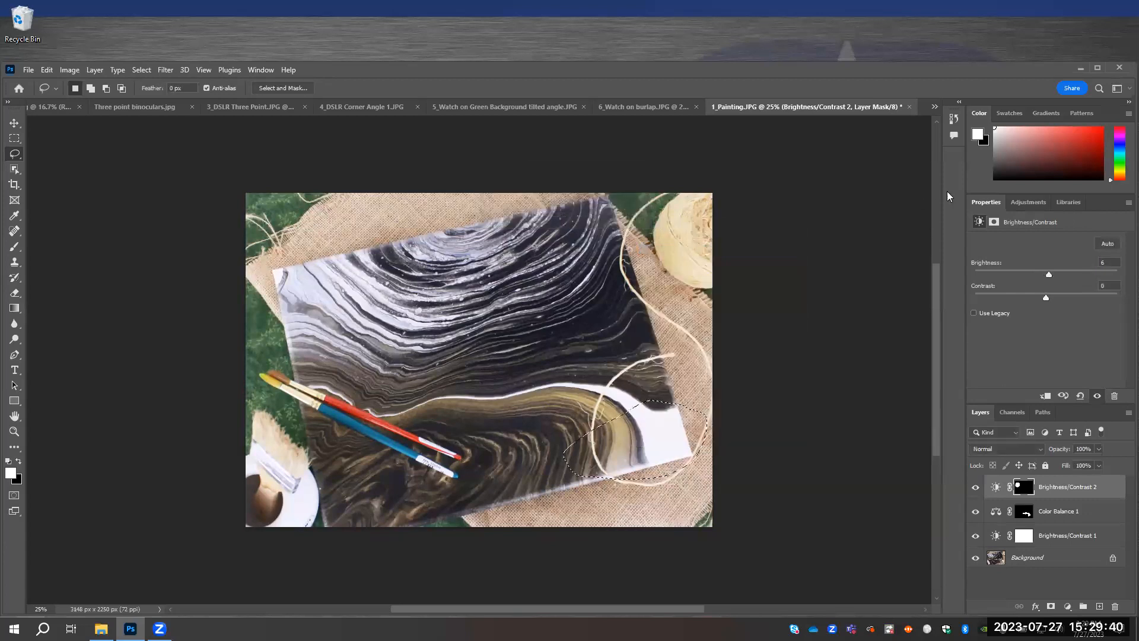
pyautogui.click(1013, 202)
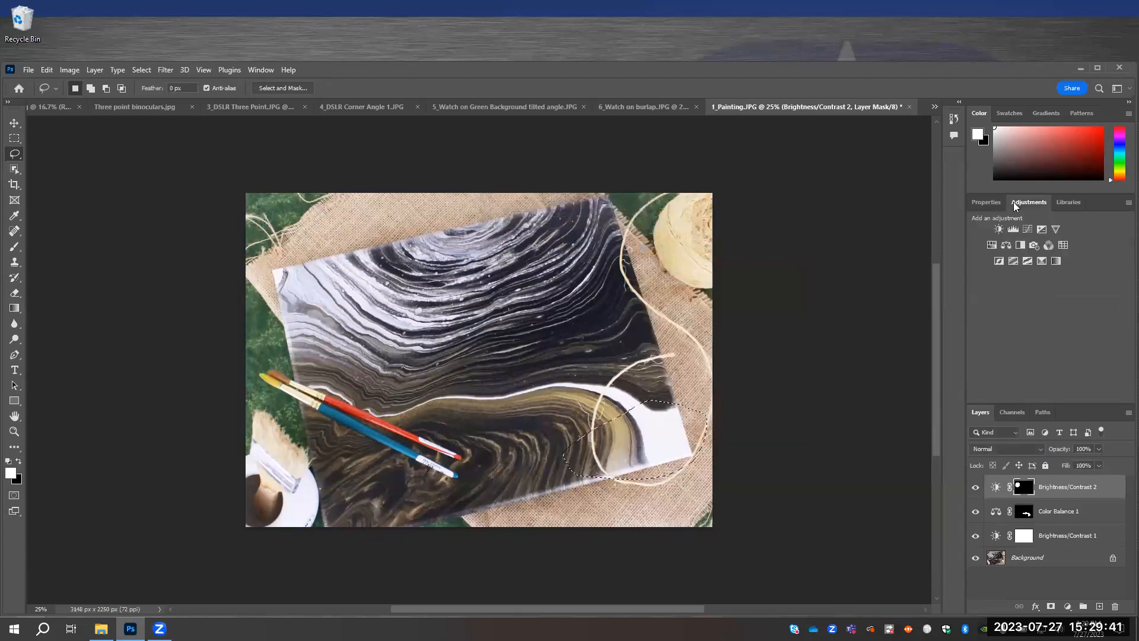
pyautogui.click(999, 229)
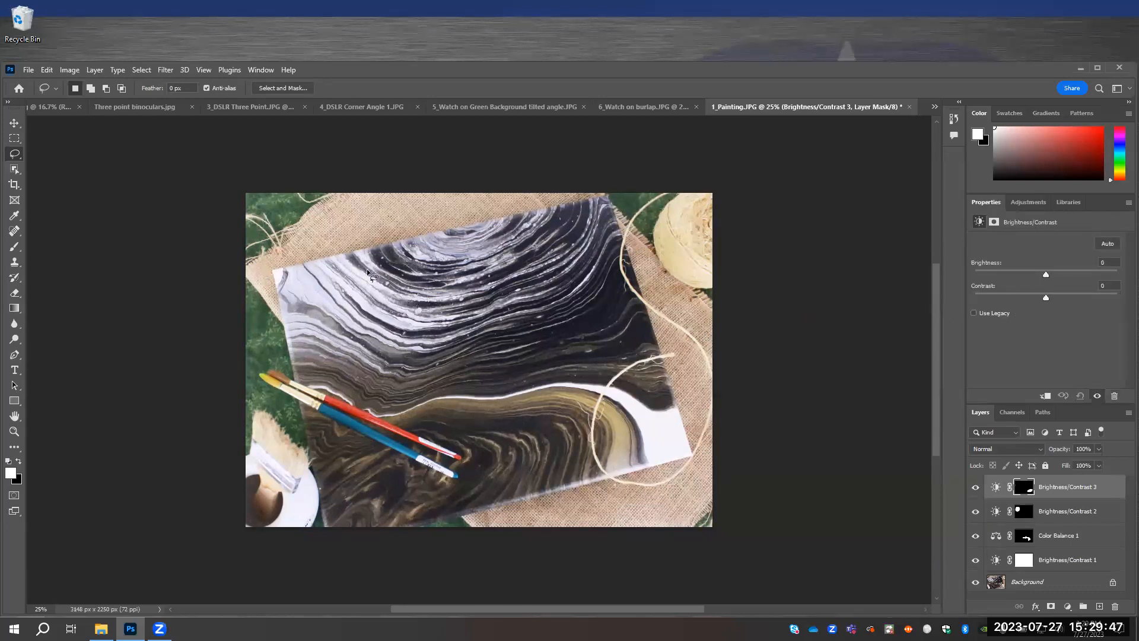
pyautogui.moveTo(1046, 273); pyautogui.dragTo(1043, 277)
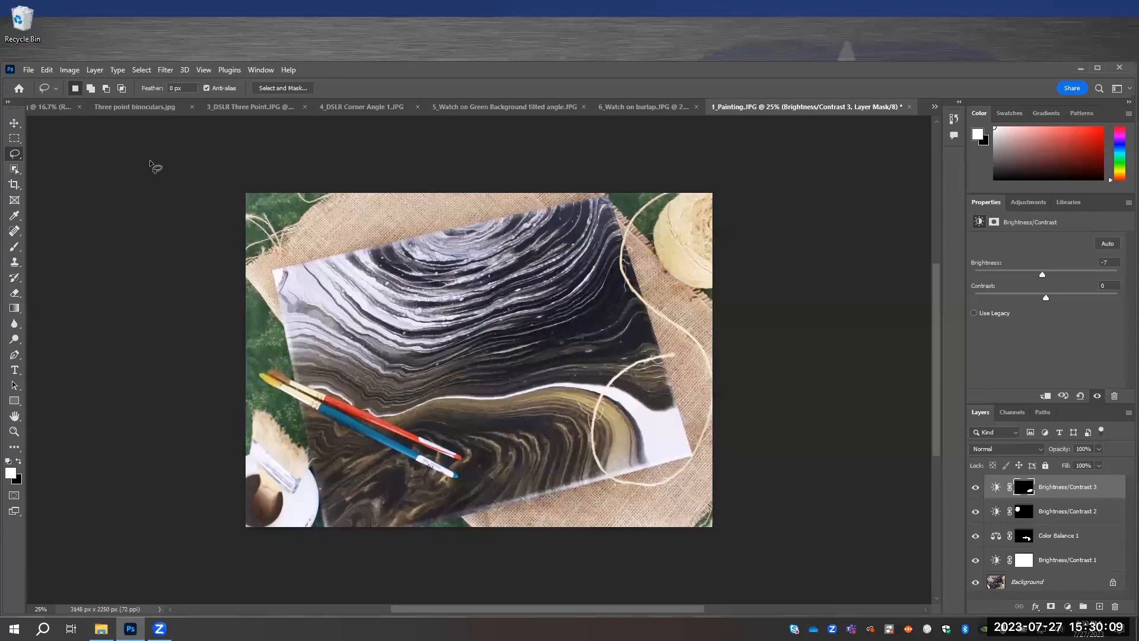
# Step: Open the photo 2_Painting Close Up.JPG from the painting folder
pyautogui.click(33, 70)
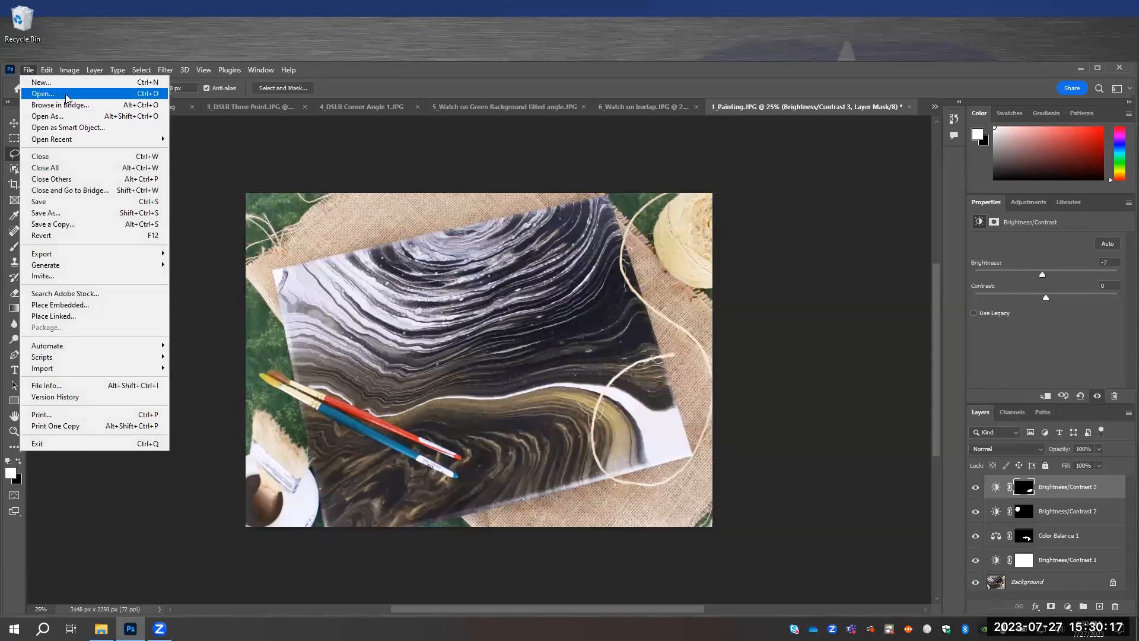
pyautogui.click(43, 93)
pyautogui.doubleClick(206, 178)
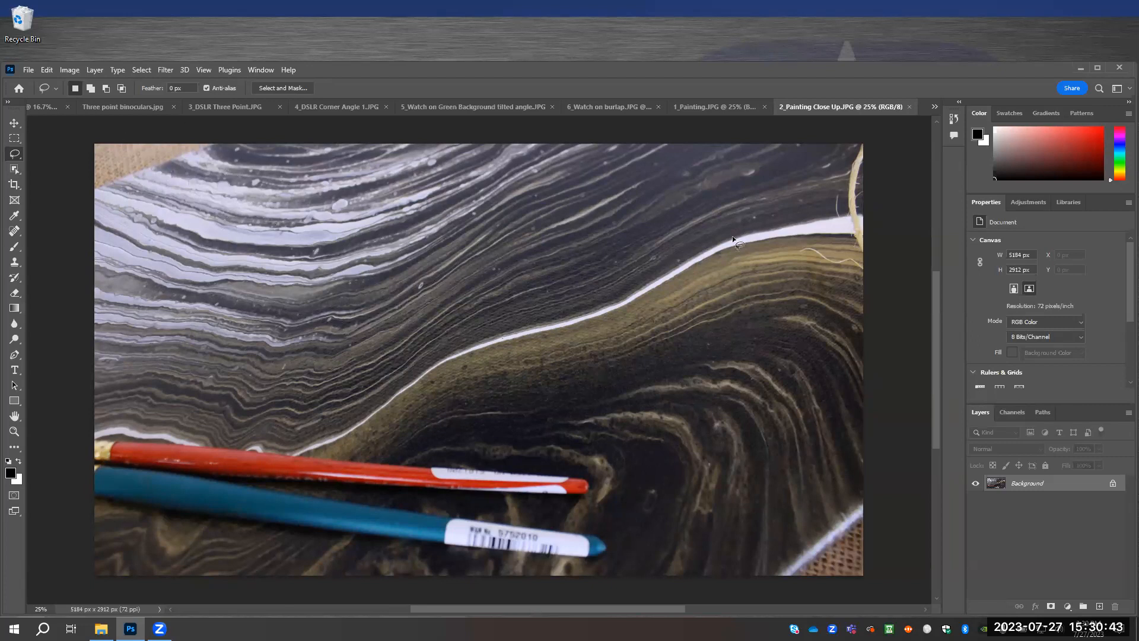
# Step: Brighten the close-up painting photo with a Brightness/Contrast adjustment layer set to brightness 40
pyautogui.click(1027, 203)
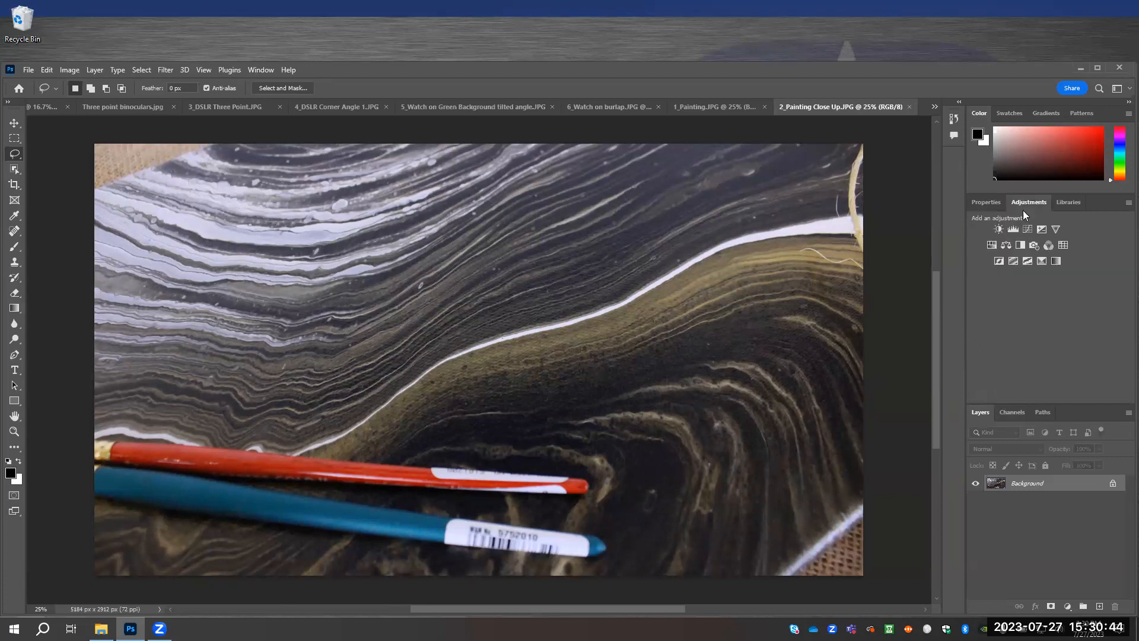
pyautogui.click(997, 228)
pyautogui.moveTo(1047, 274); pyautogui.dragTo(1066, 272)
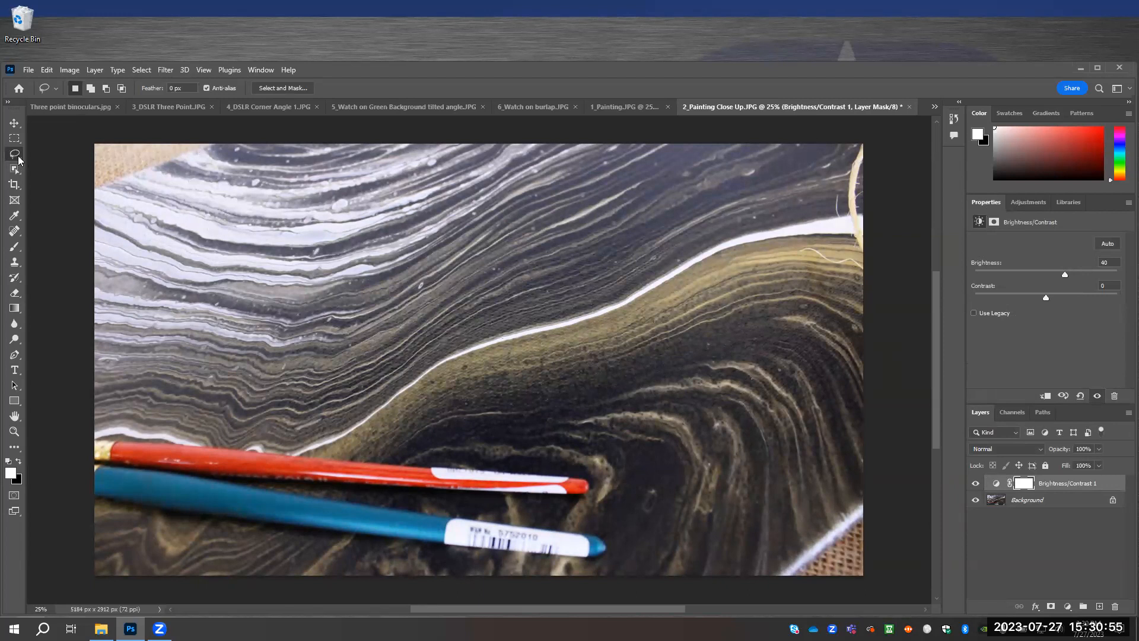
# Step: Lasso the bright upper-left area of the close-up painting and feather the selection
pyautogui.moveTo(208, 144)
pyautogui.mouseDown()
pyautogui.moveTo(126, 142)
pyautogui.moveTo(104, 157)
pyautogui.moveTo(97, 245)
pyautogui.moveTo(113, 283)
pyautogui.moveTo(154, 296)
pyautogui.moveTo(230, 257)
pyautogui.moveTo(259, 211)
pyautogui.moveTo(256, 182)
pyautogui.moveTo(204, 145)
pyautogui.mouseUp()
pyautogui.rightClick(173, 182)
pyautogui.click(225, 207)
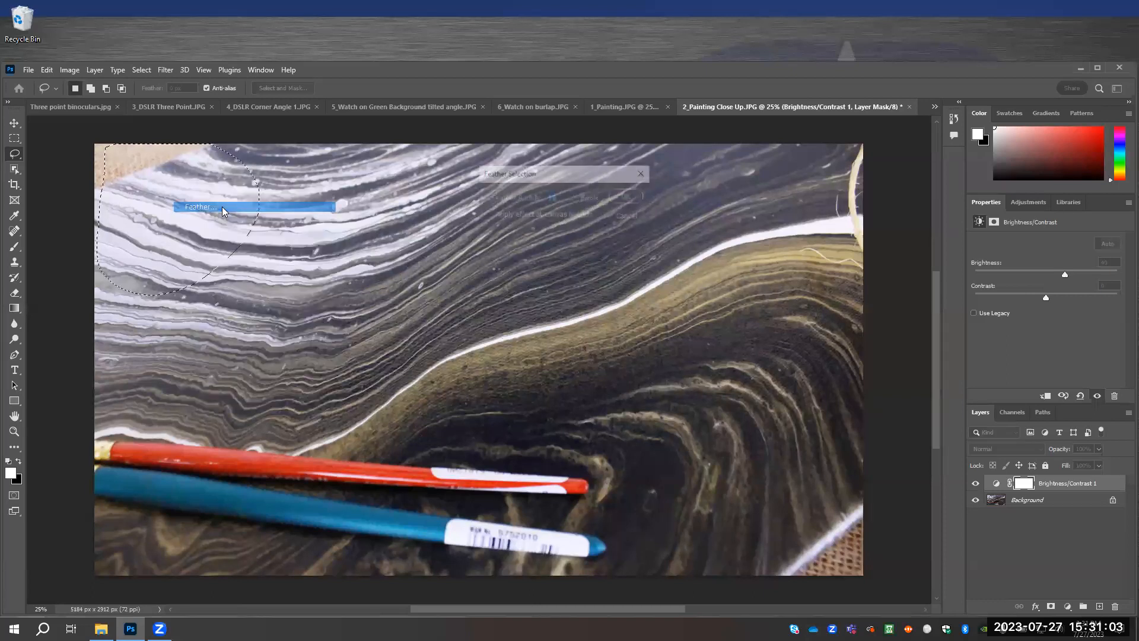
pyautogui.click(626, 195)
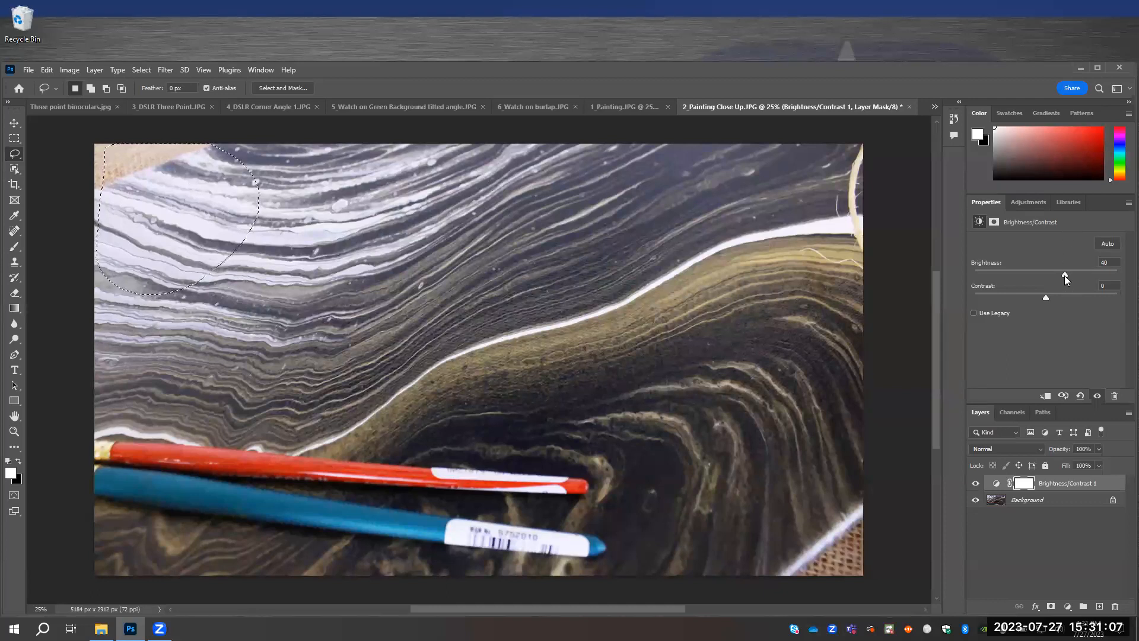
# Step: Darken the feathered upper-left selection with a Brightness/Contrast adjustment layer set to brightness -9
pyautogui.click(1030, 204)
pyautogui.click(999, 229)
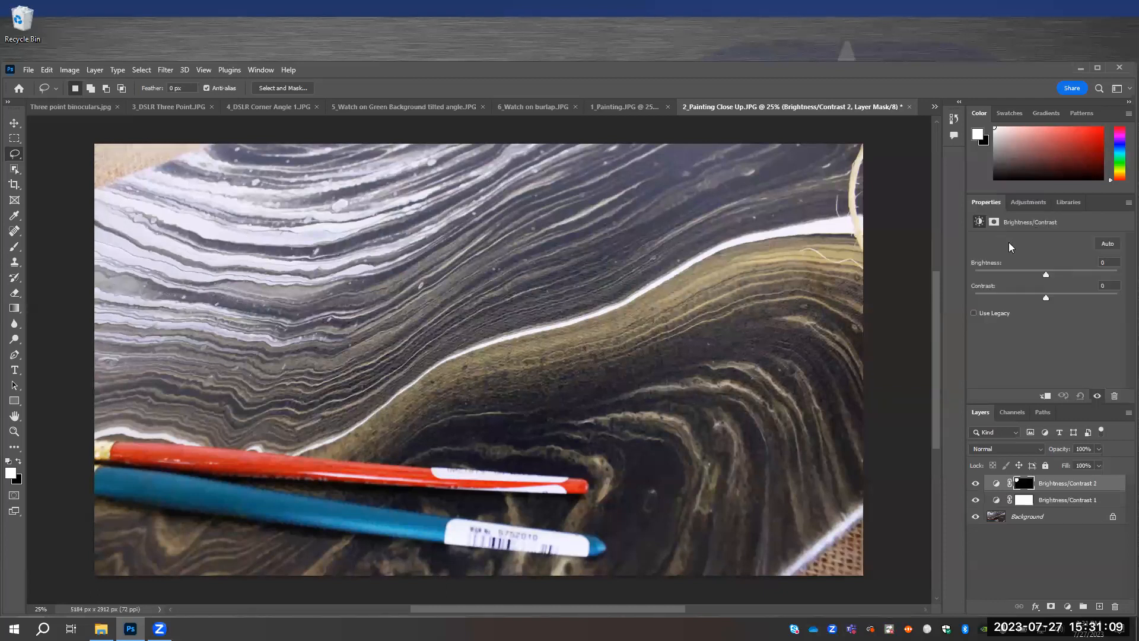
pyautogui.moveTo(1046, 277); pyautogui.dragTo(1043, 279)
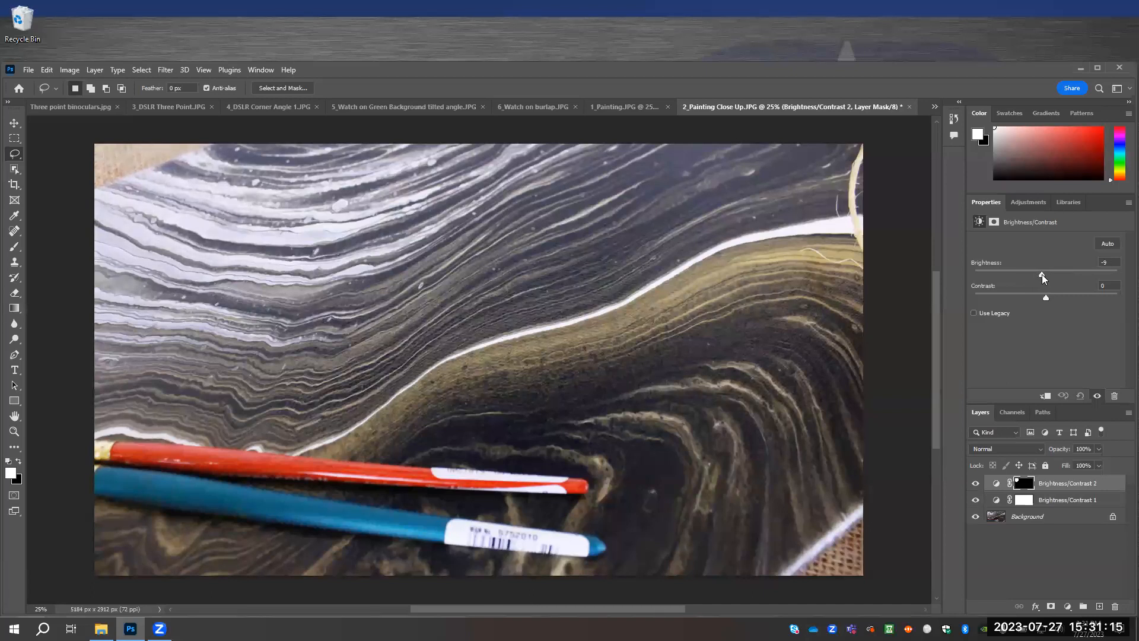
# Step: Add a Color Balance adjustment layer over the whole painting and set its midtone Yellow–Blue value to 0
pyautogui.click(1030, 203)
pyautogui.click(1010, 245)
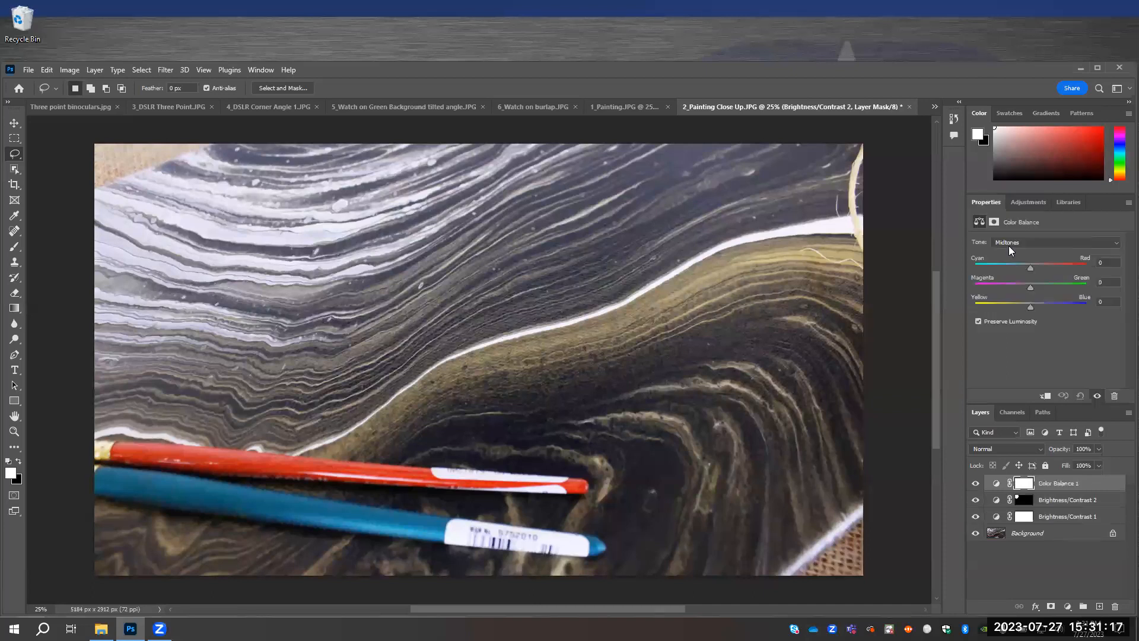
pyautogui.moveTo(1030, 314)
pyautogui.mouseDown()
pyautogui.moveTo(1061, 304)
pyautogui.moveTo(1031, 309)
pyautogui.mouseUp()
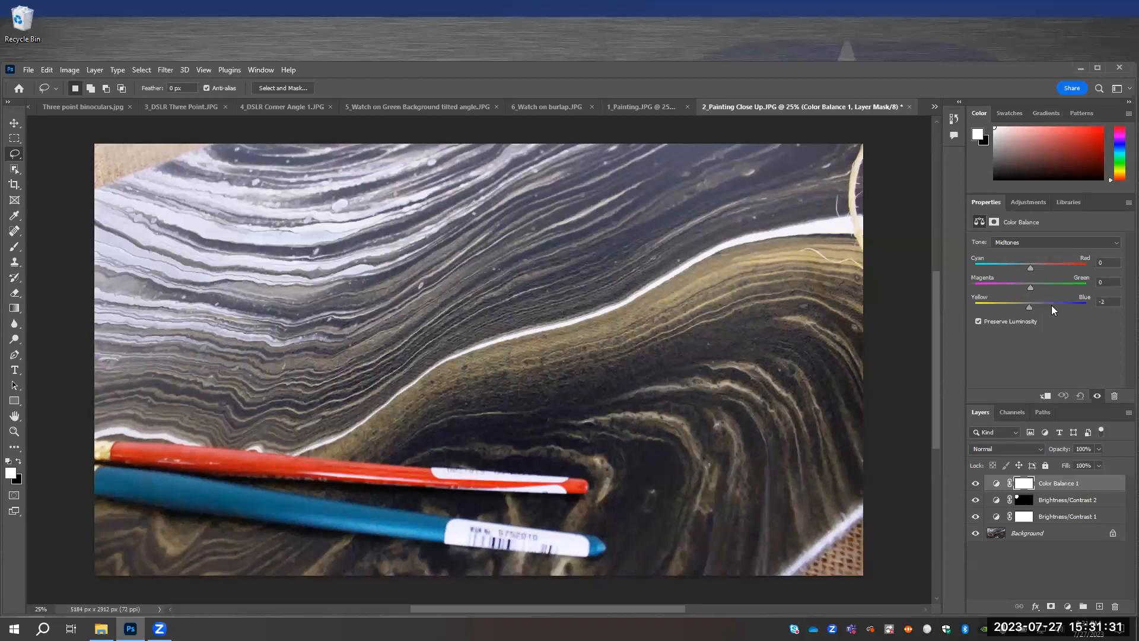
pyautogui.click(1102, 301)
pyautogui.write('-0')
# Step: Lasso the bright upper-left area of the painting and add a Color Balance adjustment layer with Yellow–Blue at +18
pyautogui.moveTo(201, 148)
pyautogui.mouseDown()
pyautogui.moveTo(135, 140)
pyautogui.moveTo(110, 158)
pyautogui.moveTo(104, 186)
pyautogui.moveTo(101, 260)
pyautogui.moveTo(157, 285)
pyautogui.moveTo(212, 262)
pyautogui.moveTo(244, 223)
pyautogui.moveTo(256, 169)
pyautogui.moveTo(205, 143)
pyautogui.mouseUp()
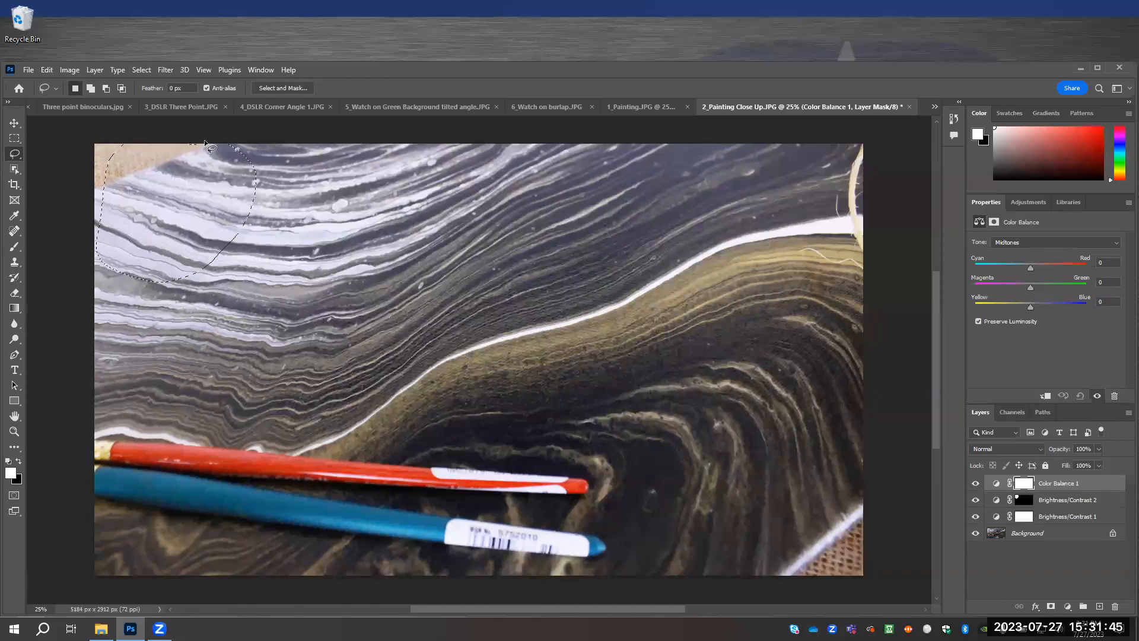
pyautogui.click(1029, 205)
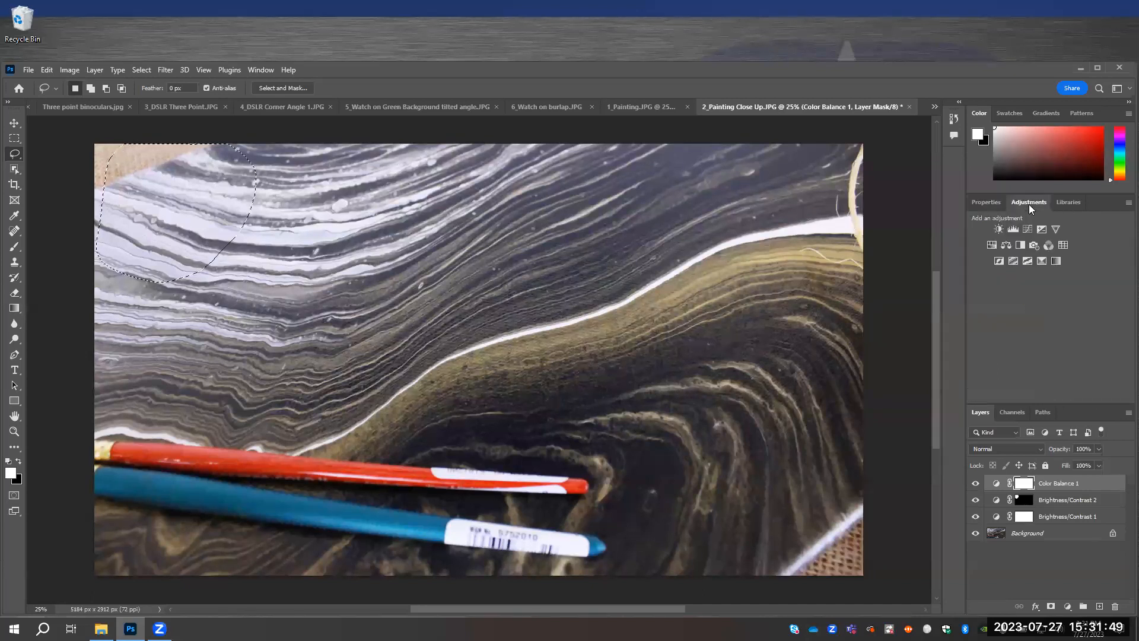
pyautogui.click(1006, 244)
pyautogui.moveTo(1031, 307); pyautogui.dragTo(1039, 313)
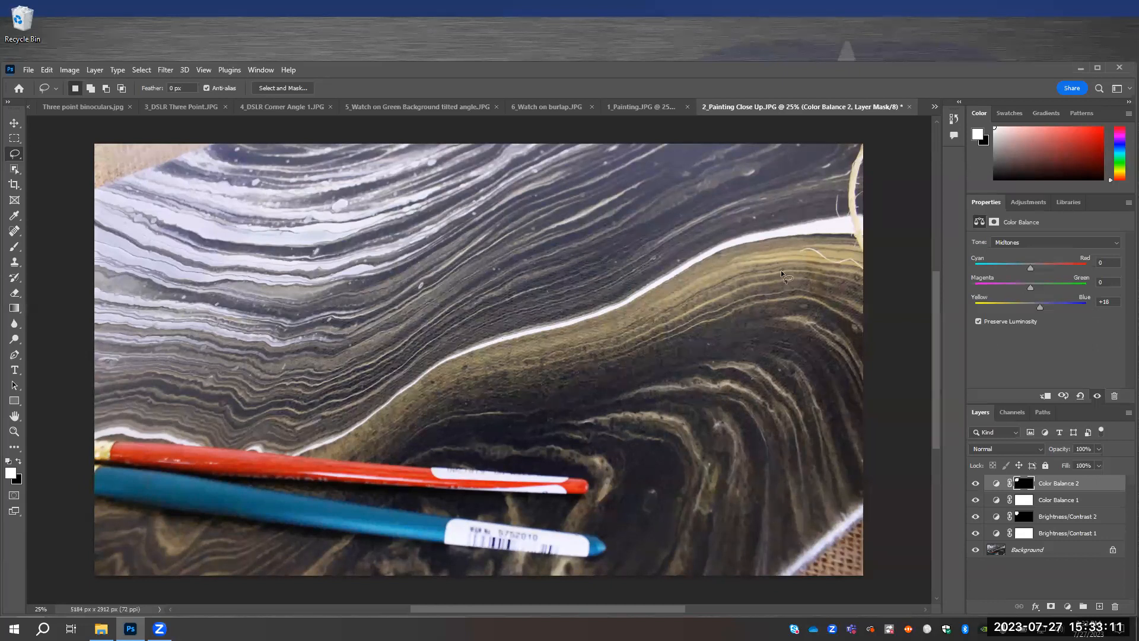
# Step: Warm the whole close-up painting with another Color Balance adjustment layer, midtone Yellow–Blue set to -13
pyautogui.click(1021, 205)
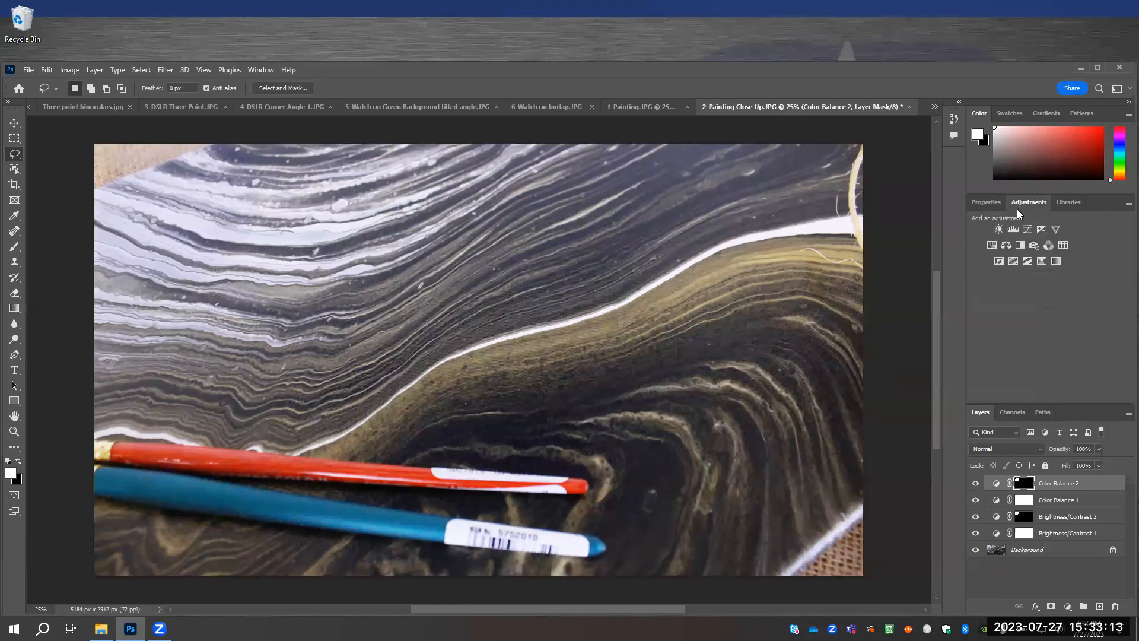
pyautogui.click(1006, 245)
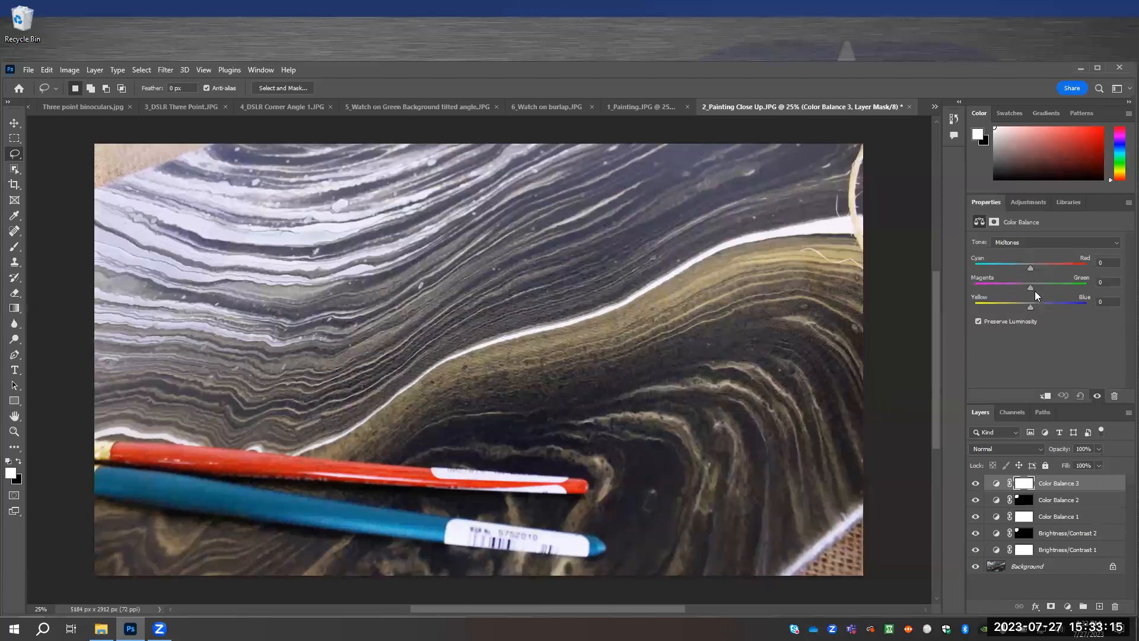
pyautogui.moveTo(1031, 307); pyautogui.dragTo(1024, 310)
# Step: Quick-export the edited painting to the Desktop as 2_Painting Close Up.png
pyautogui.click(28, 70)
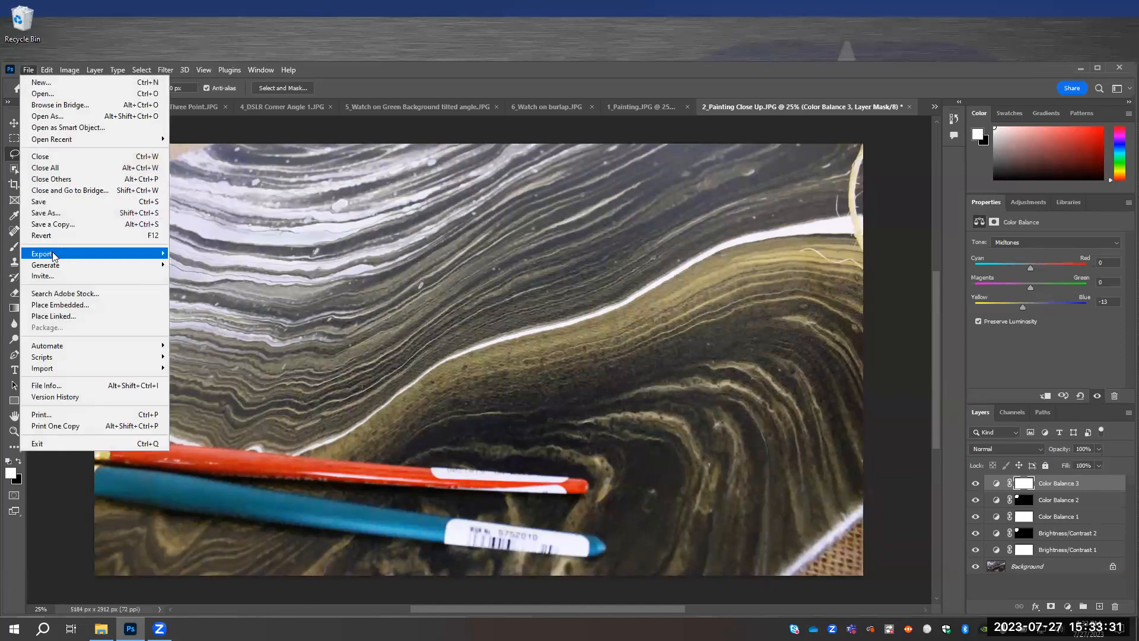
pyautogui.moveTo(86, 255)
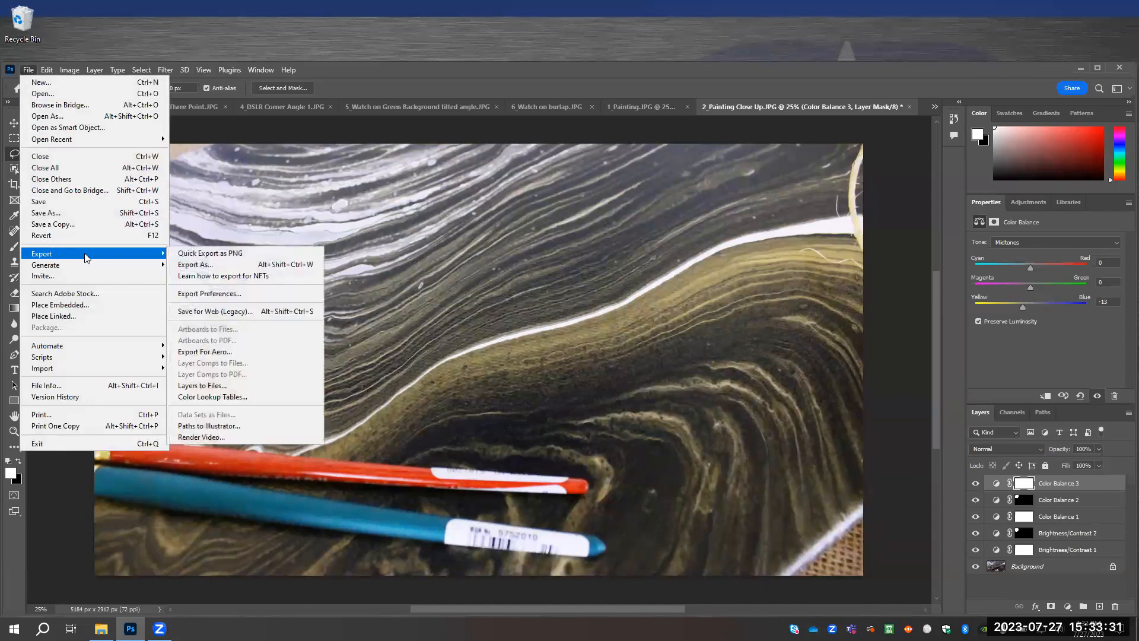
pyautogui.click(219, 255)
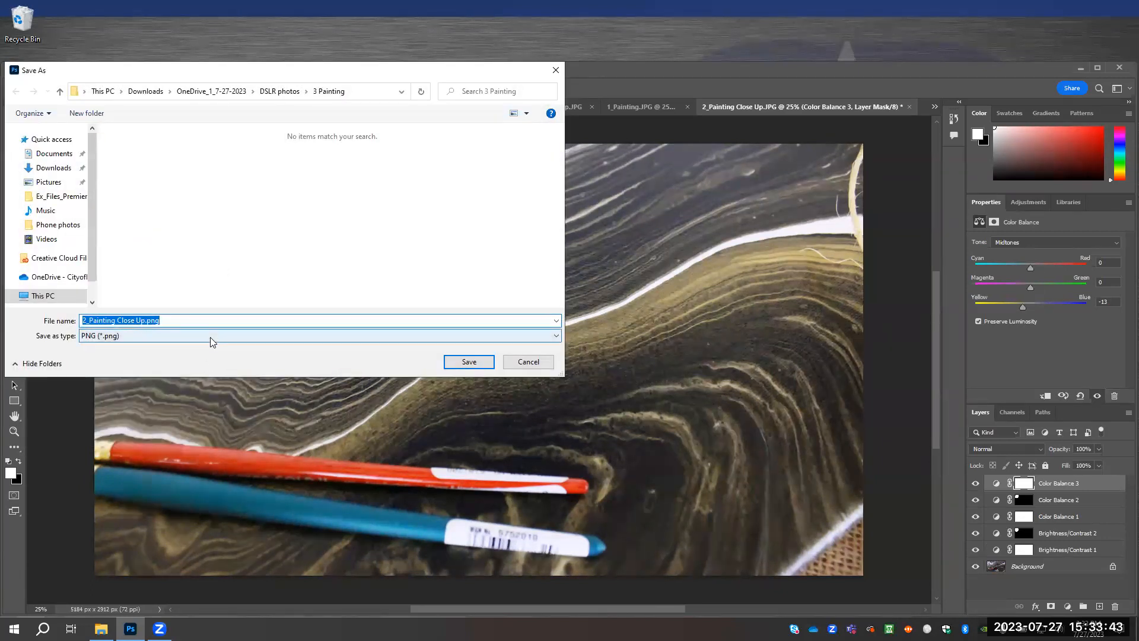
pyautogui.click(212, 336)
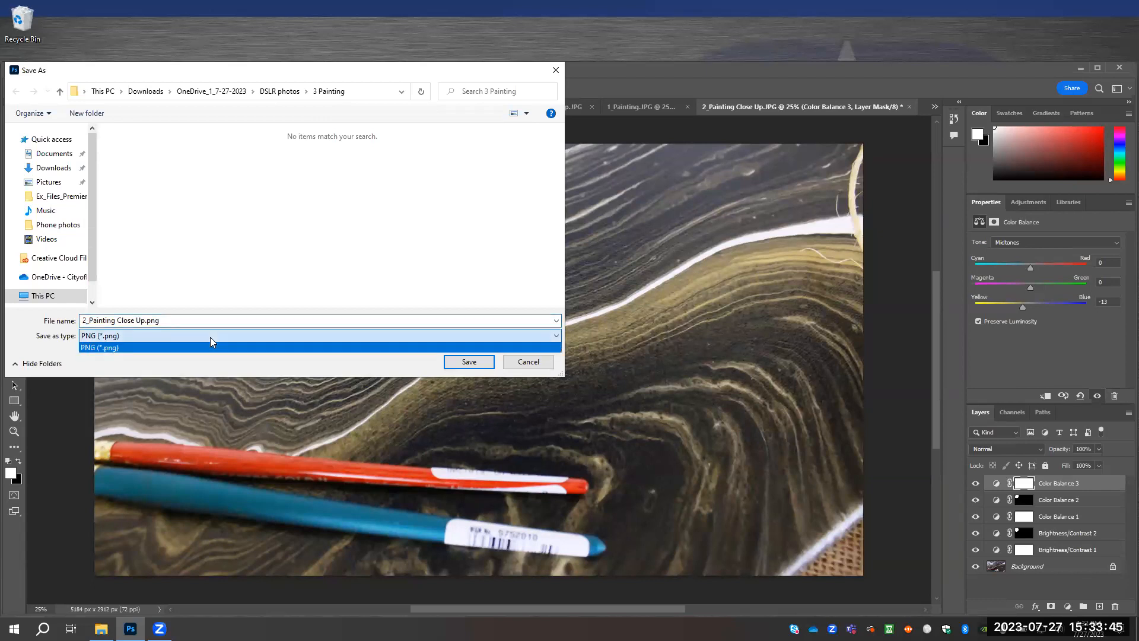
pyautogui.click(213, 342)
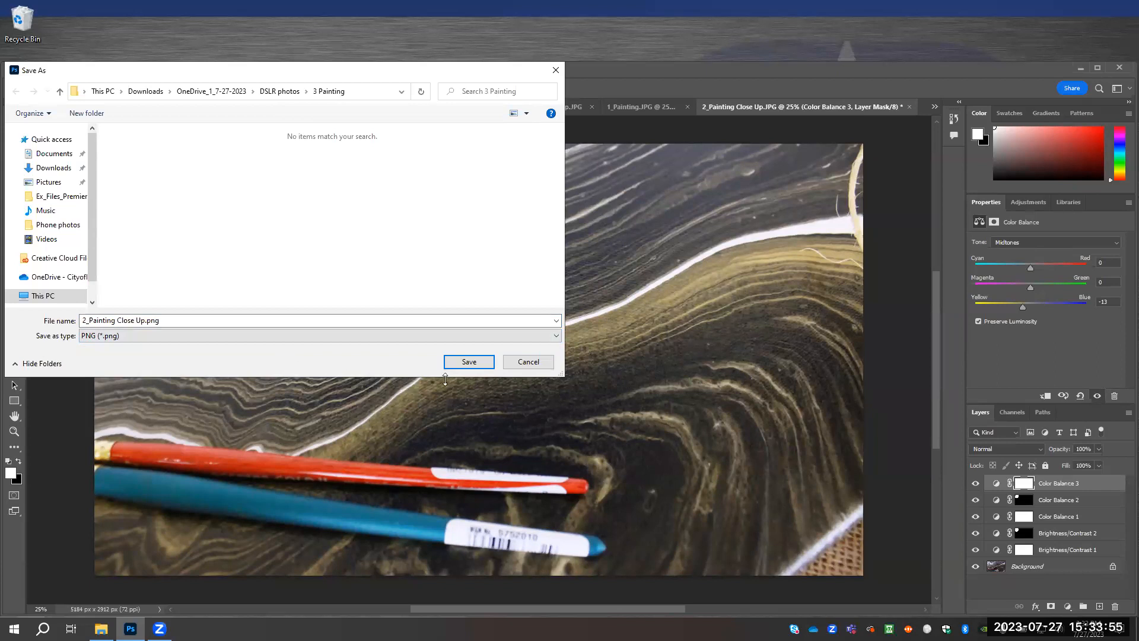
pyautogui.click(121, 92)
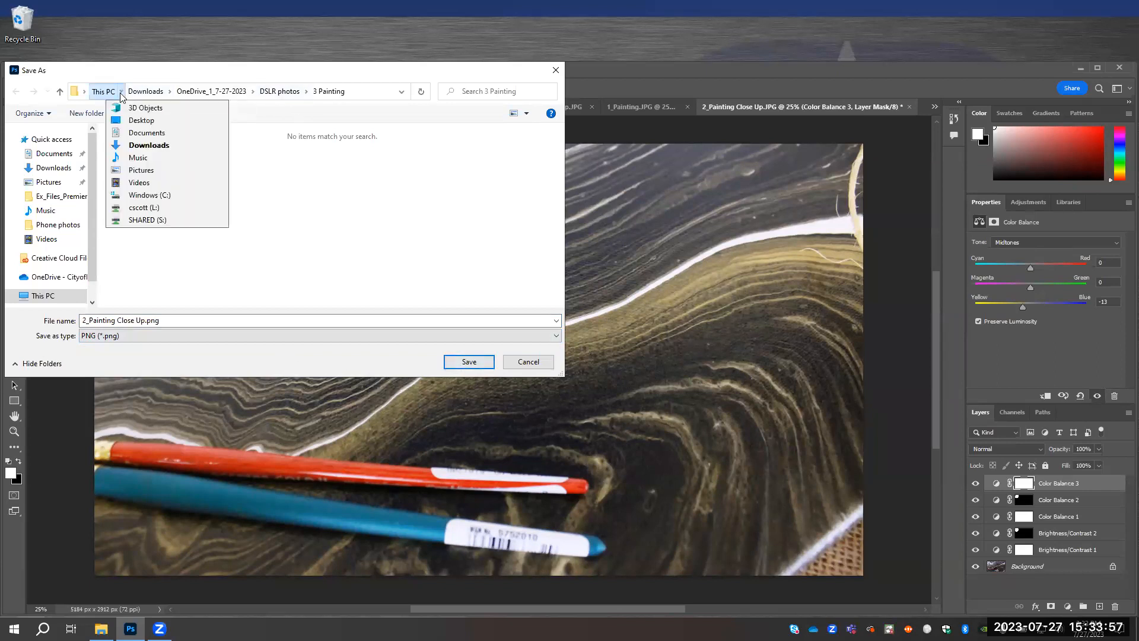
pyautogui.click(136, 122)
pyautogui.click(469, 360)
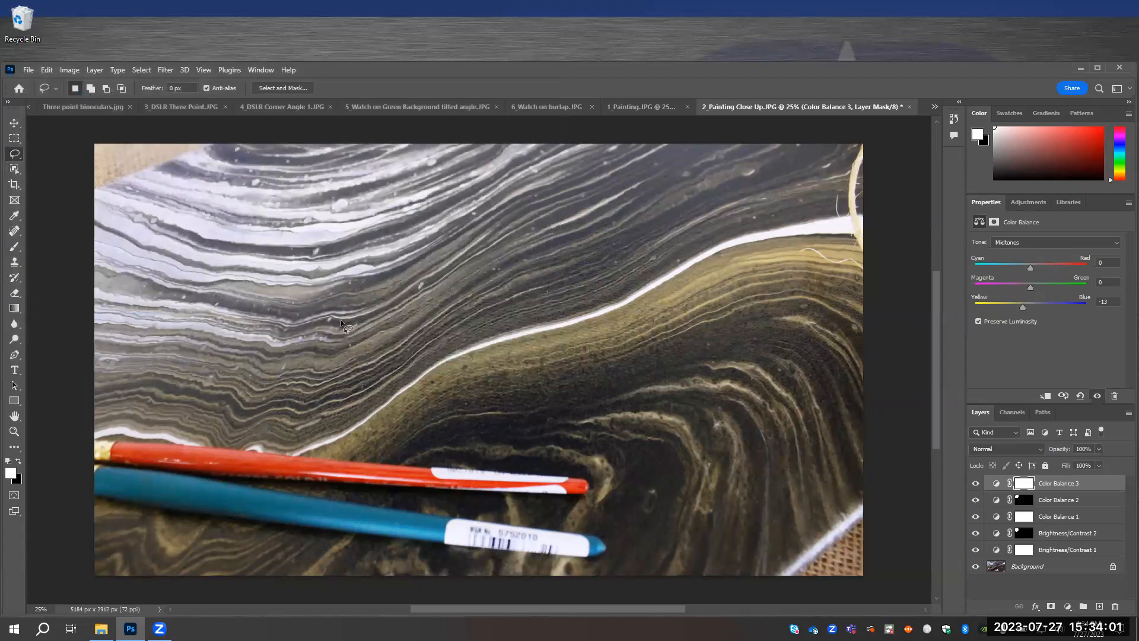
pyautogui.click(37, 72)
pyautogui.moveTo(28, 73)
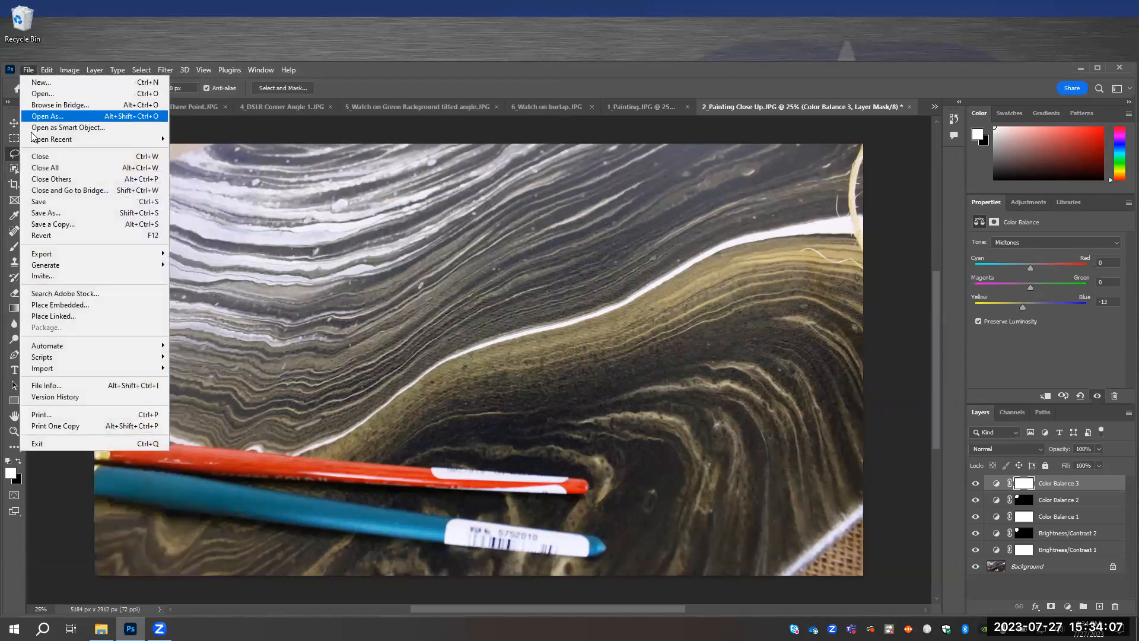
pyautogui.click(52, 204)
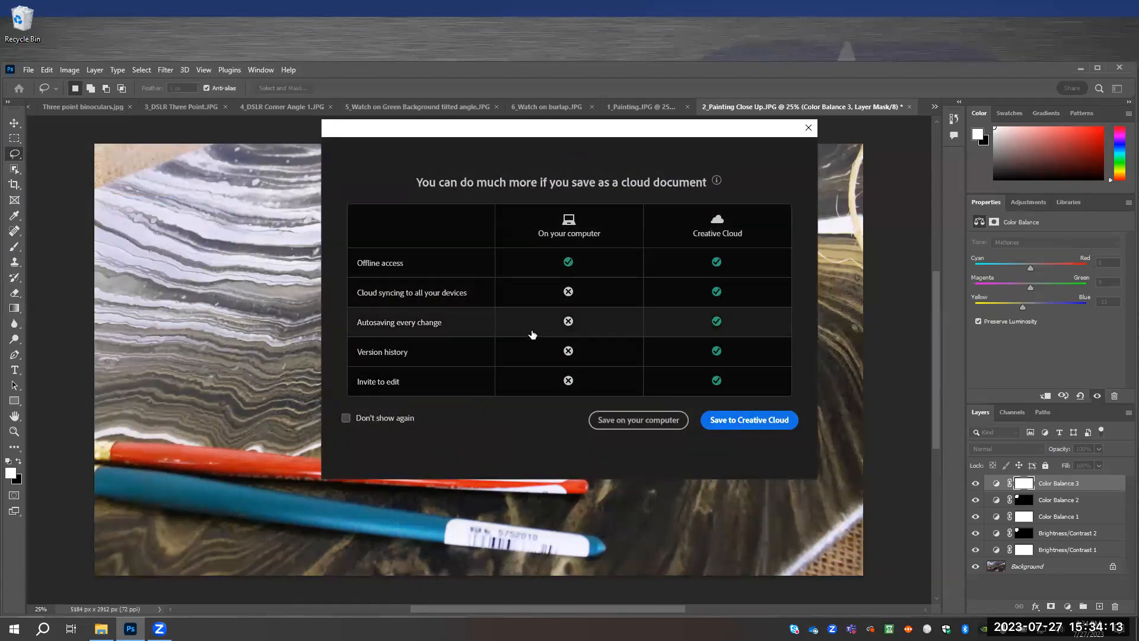
pyautogui.click(808, 128)
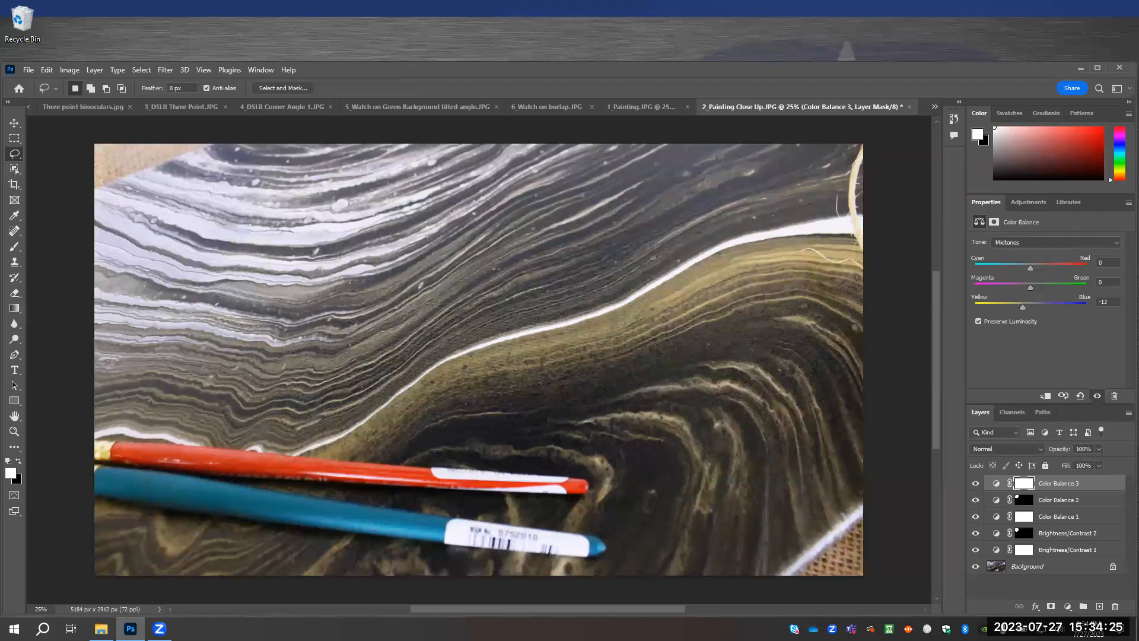
pyautogui.click(27, 71)
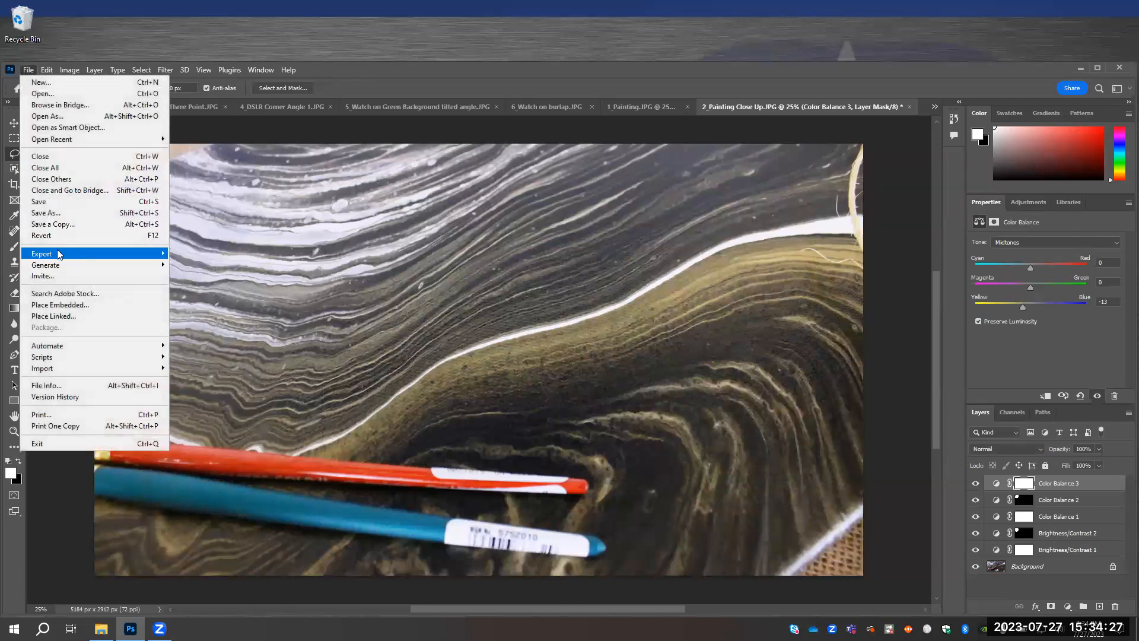
pyautogui.click(127, 498)
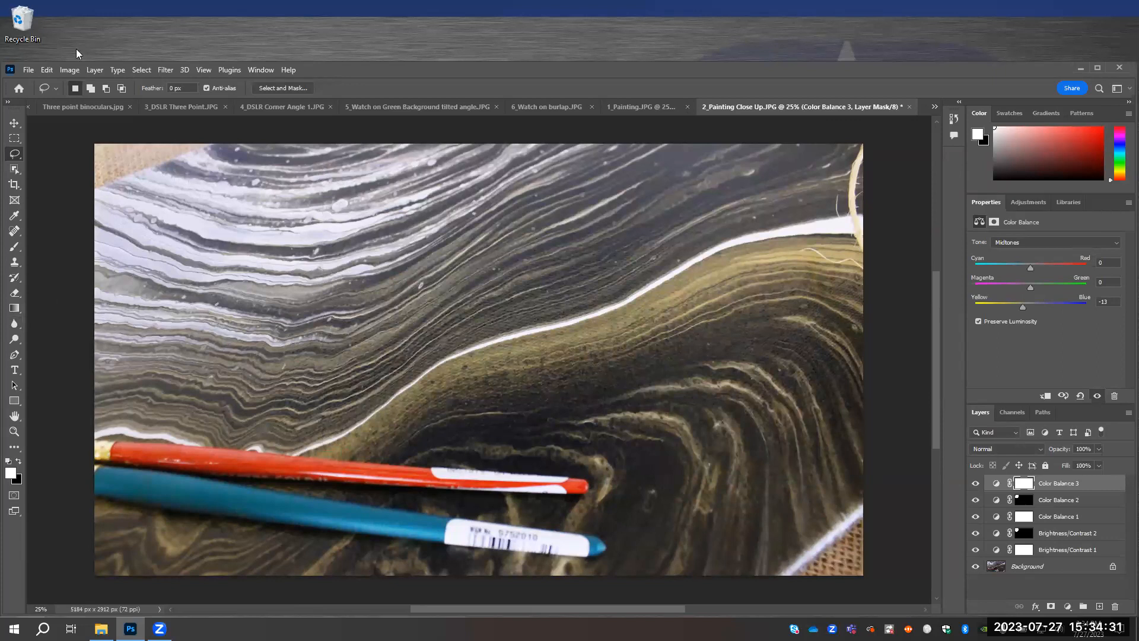
# Step: Open the photo 8_DSLR Up Close Back Angle.JPG from the 1 Antique Binoculars folder in DSLR photos
pyautogui.click(29, 71)
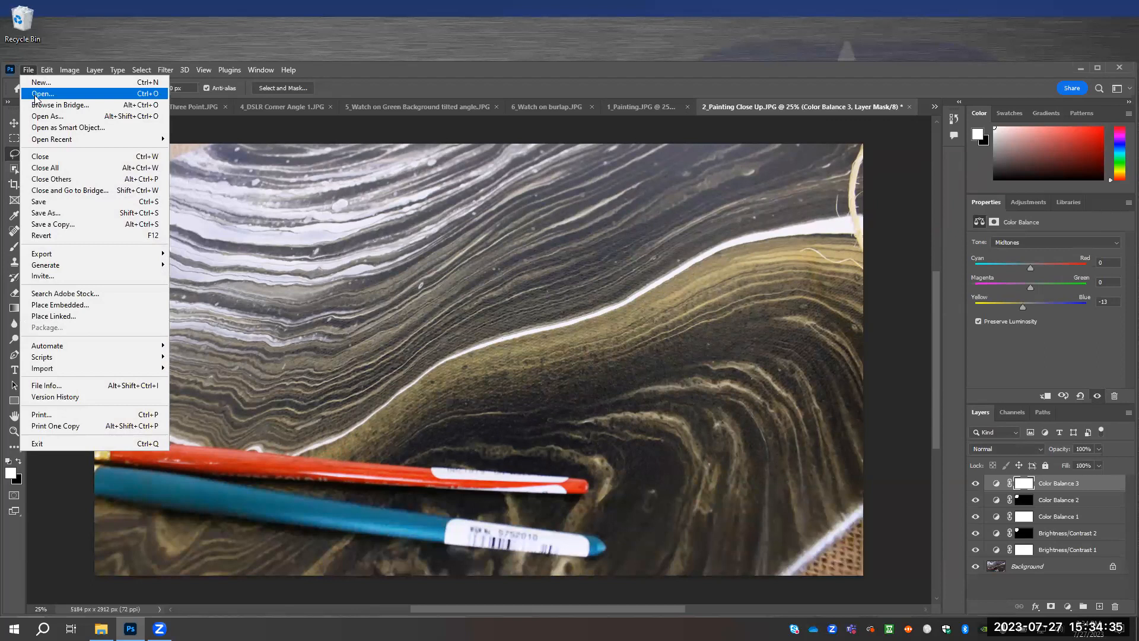
pyautogui.click(37, 95)
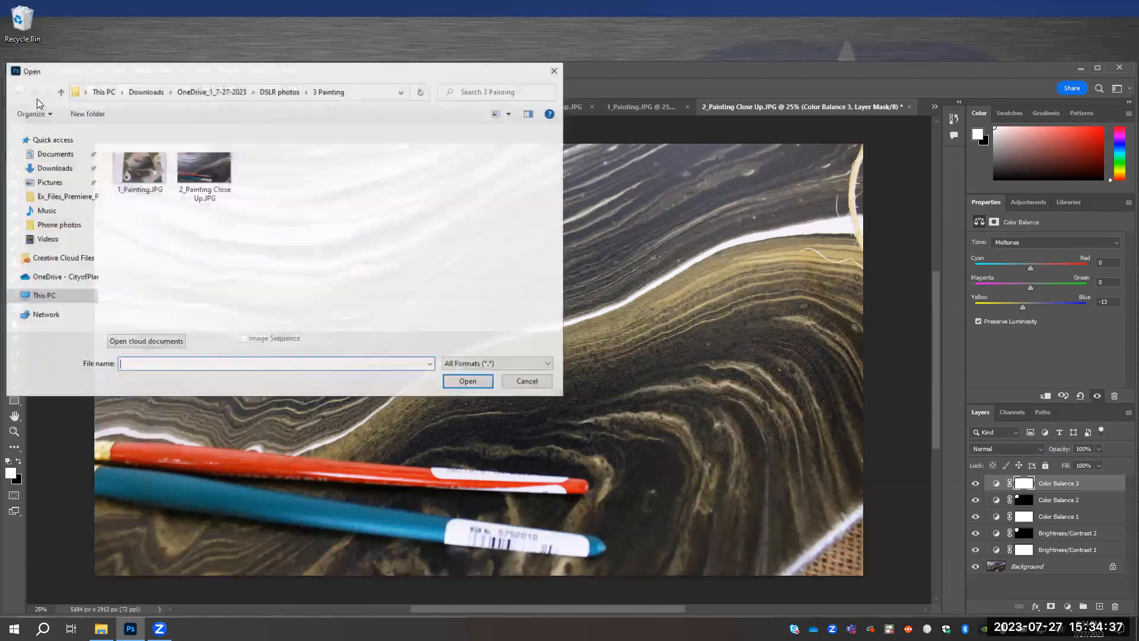
pyautogui.click(270, 90)
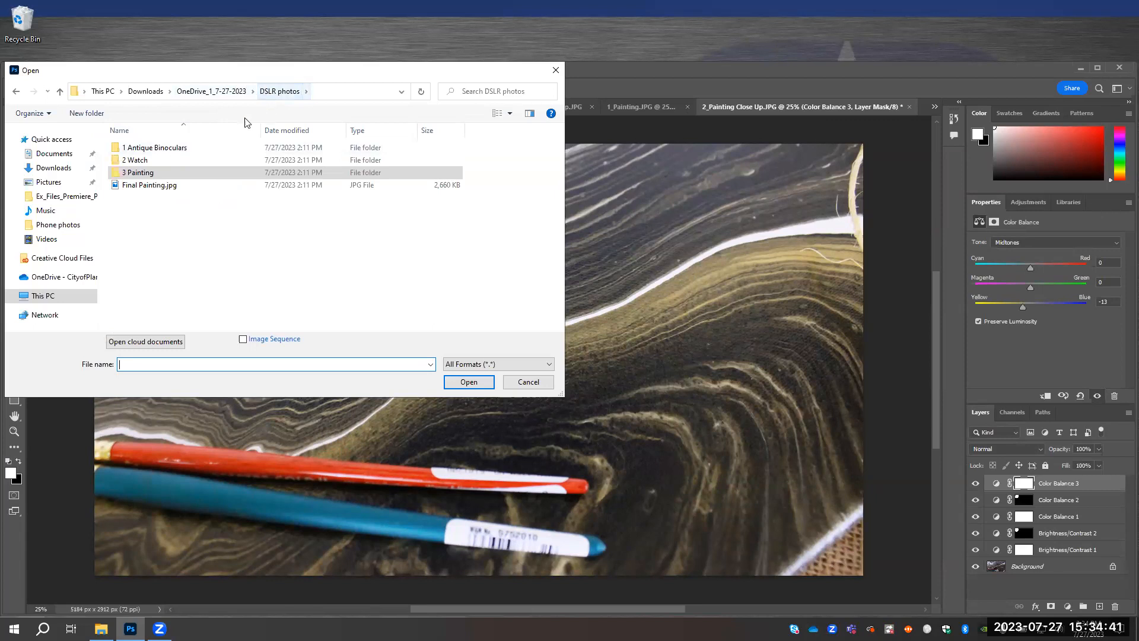
pyautogui.doubleClick(157, 148)
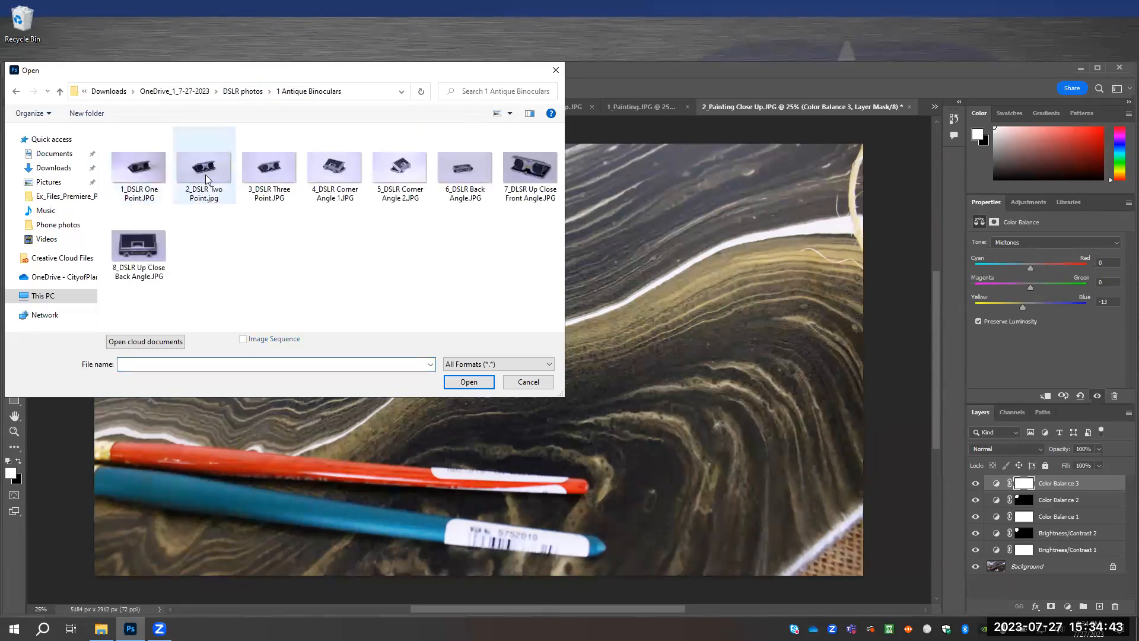
pyautogui.click(153, 250)
pyautogui.doubleClick(153, 250)
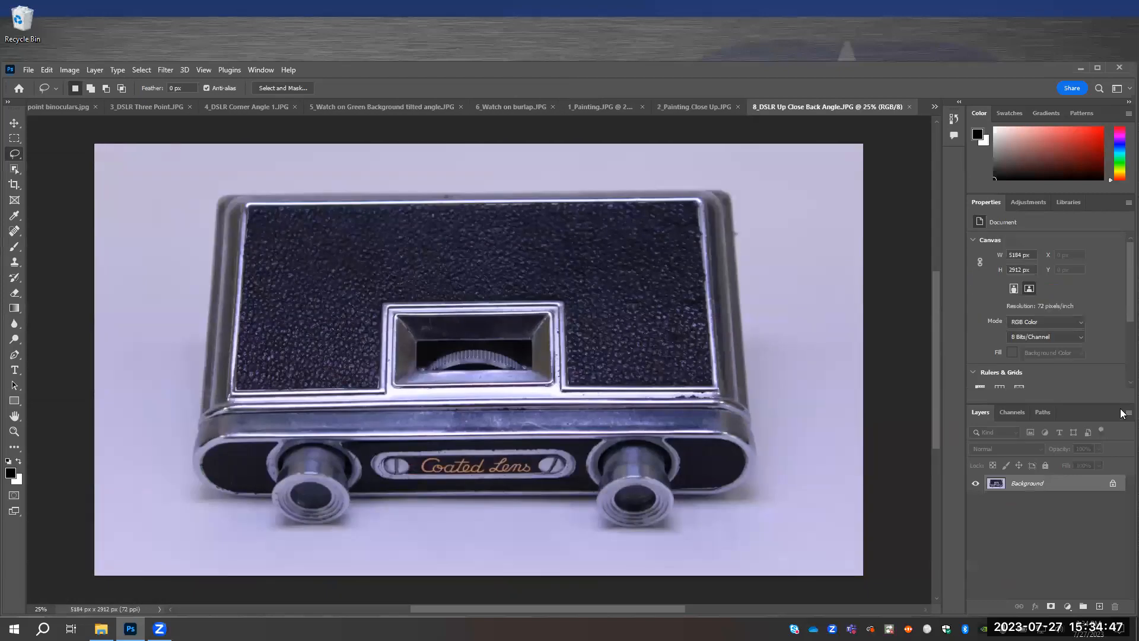
# Step: Reduce the blue cast of the binoculars photo with a Color Balance adjustment layer, midtone Yellow–Blue set to -44
pyautogui.click(1030, 202)
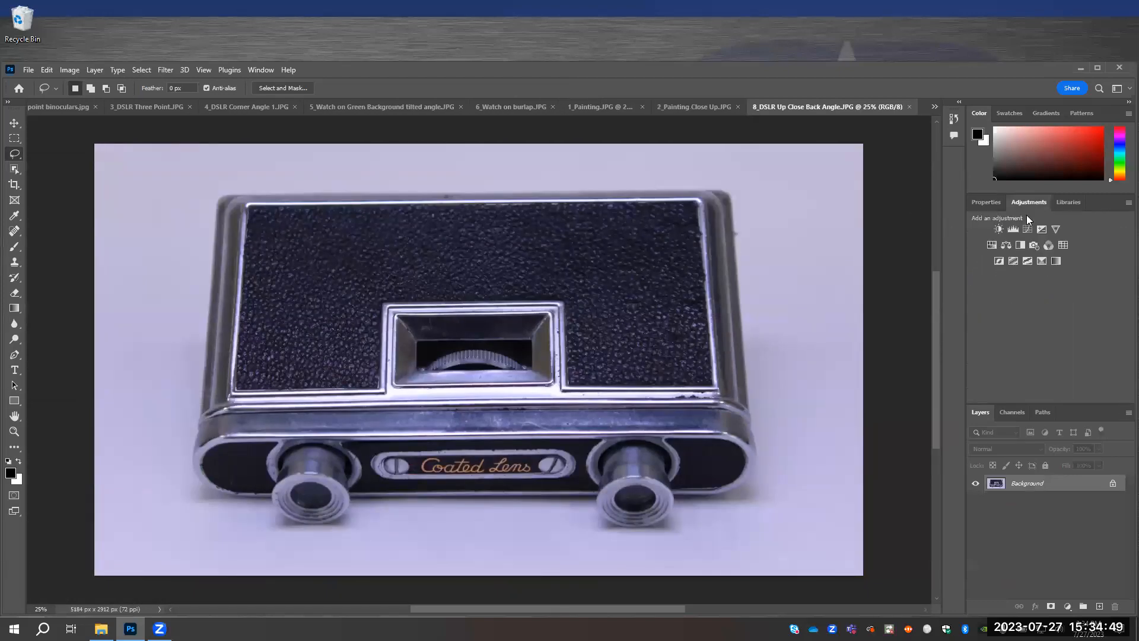
pyautogui.click(1011, 242)
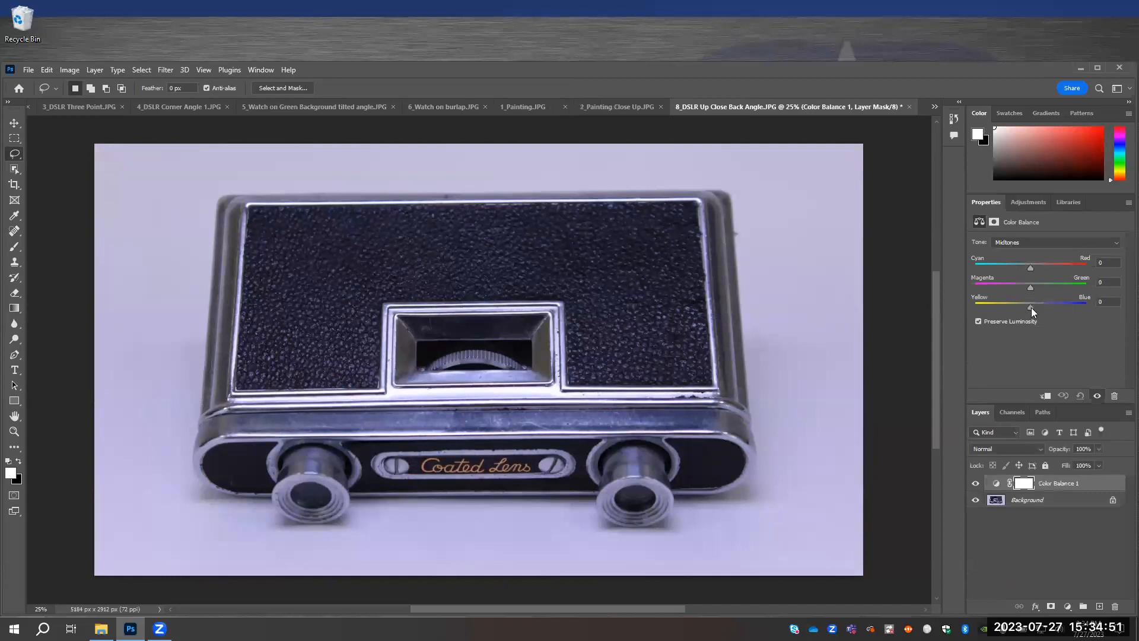
pyautogui.moveTo(1031, 307); pyautogui.dragTo(1005, 305)
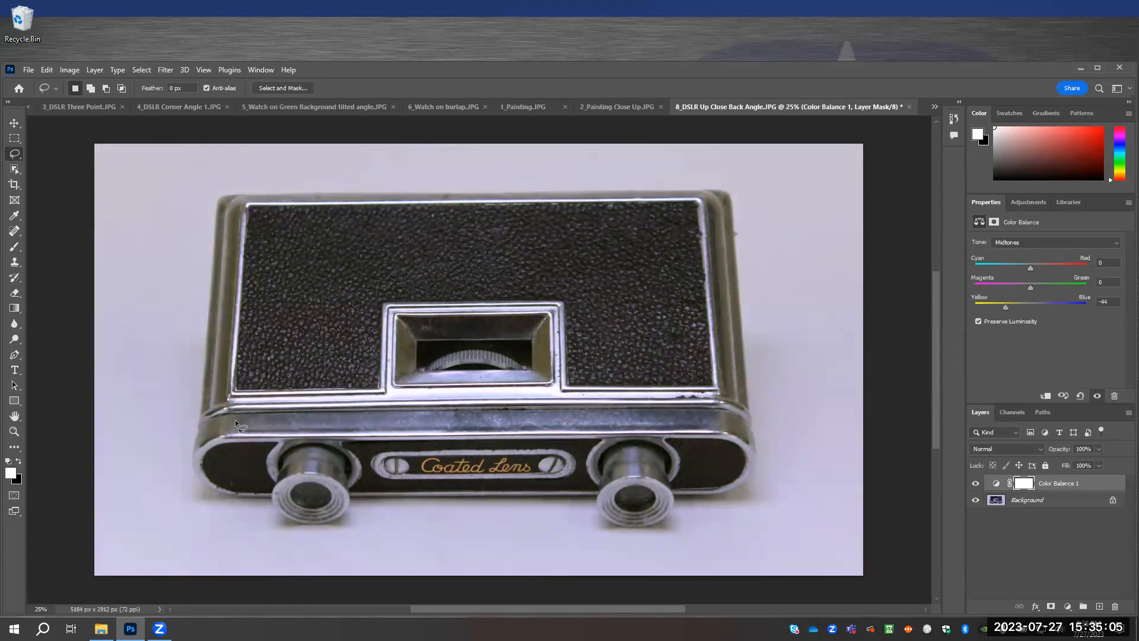
pyautogui.moveTo(227, 440)
pyautogui.mouseDown()
pyautogui.moveTo(201, 447)
pyautogui.moveTo(193, 433)
pyautogui.moveTo(200, 330)
pyautogui.mouseUp()
pyautogui.hotkey('ctrl', 'd')
pyautogui.moveTo(233, 351)
pyautogui.mouseDown()
pyautogui.moveTo(230, 432)
pyautogui.moveTo(198, 447)
pyautogui.moveTo(210, 237)
pyautogui.mouseUp()
pyautogui.moveTo(214, 198); pyautogui.dragTo(231, 182)
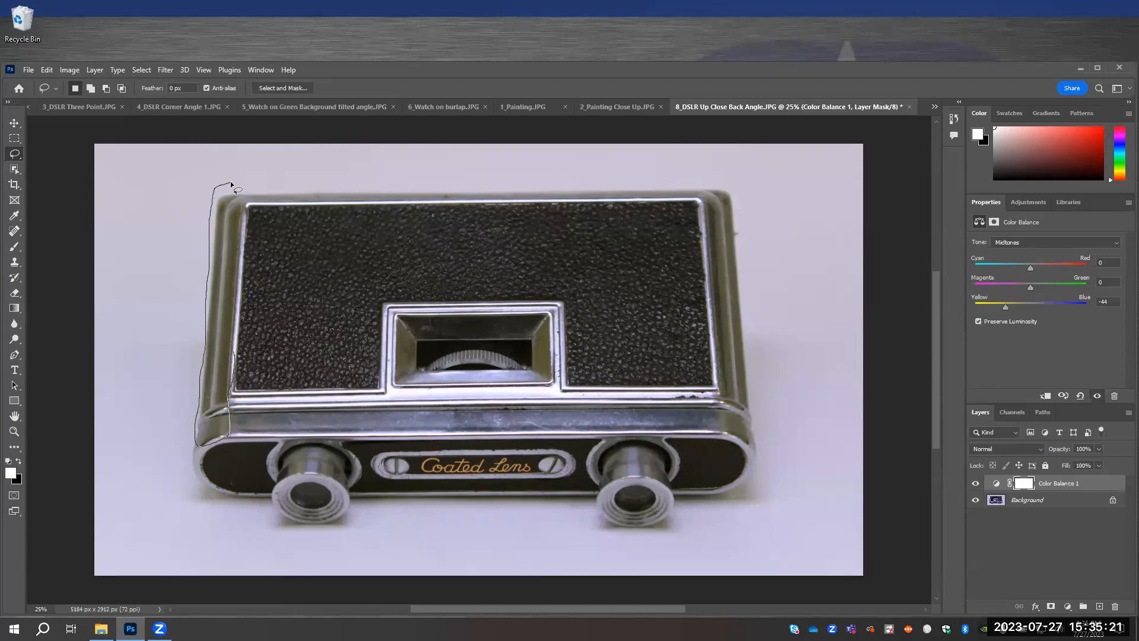
pyautogui.moveTo(231, 182); pyautogui.dragTo(560, 189)
pyautogui.click(439, 216)
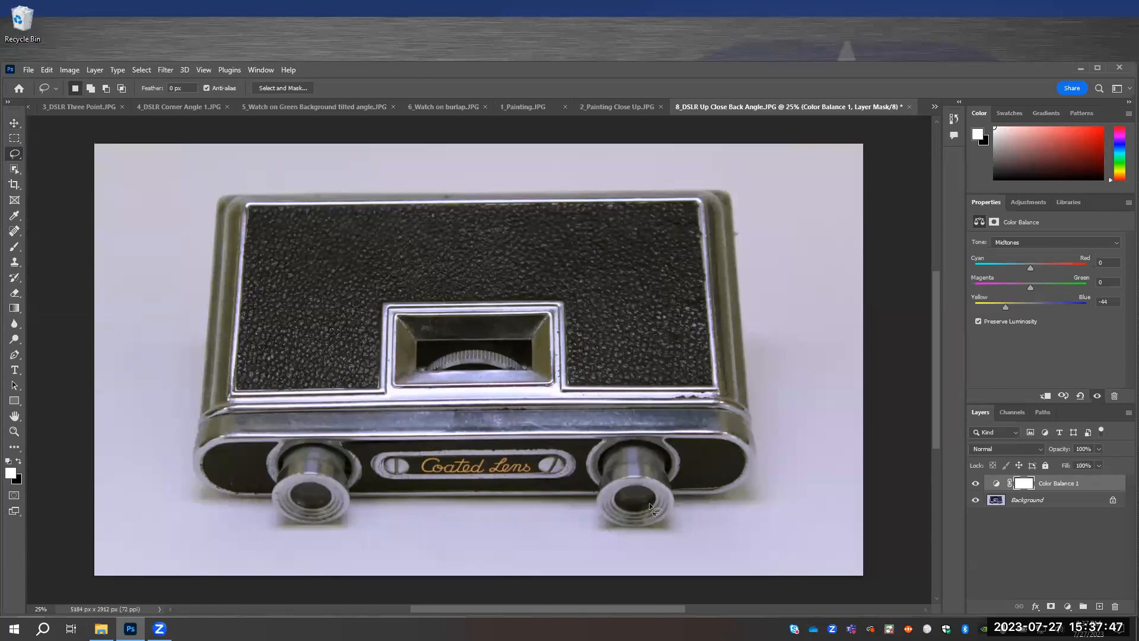
# Step: Lasso the left side of the binoculars body and feather the selection by 10 pixels
pyautogui.moveTo(238, 422)
pyautogui.mouseDown()
pyautogui.moveTo(271, 236)
pyautogui.moveTo(242, 186)
pyautogui.moveTo(216, 198)
pyautogui.moveTo(187, 343)
pyautogui.moveTo(185, 485)
pyautogui.mouseUp()
pyautogui.rightClick(233, 401)
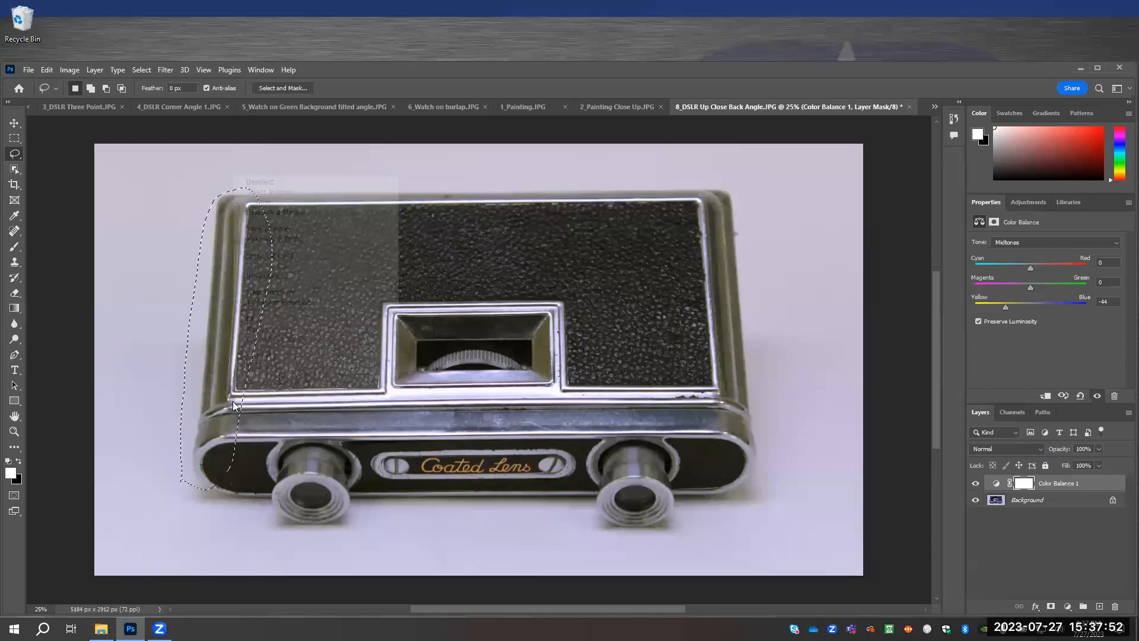
pyautogui.click(279, 202)
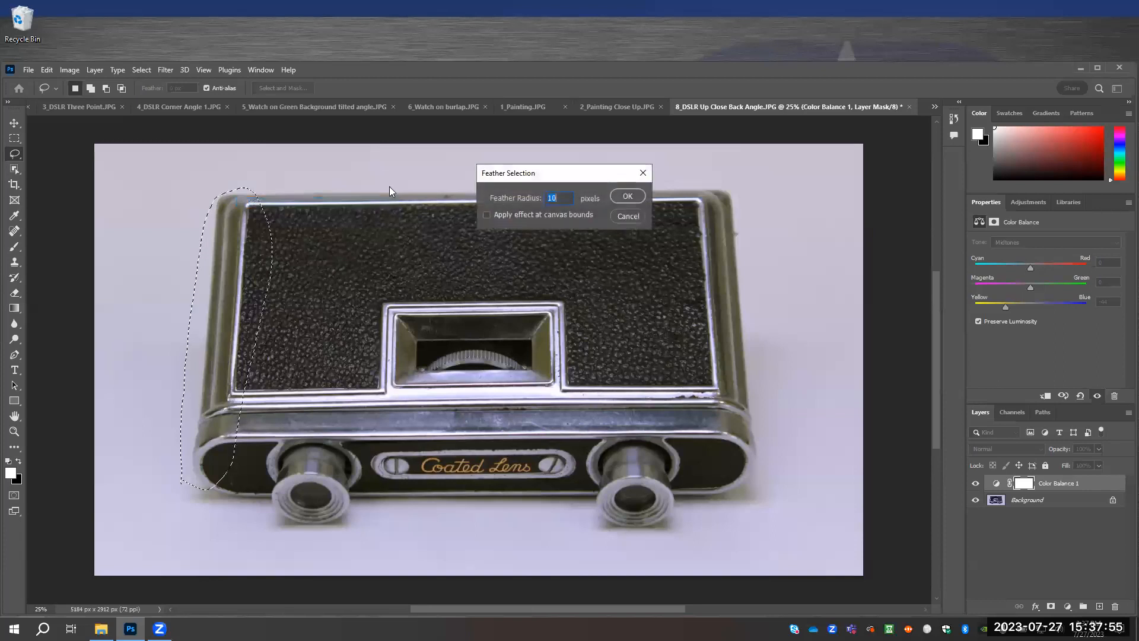
pyautogui.click(616, 197)
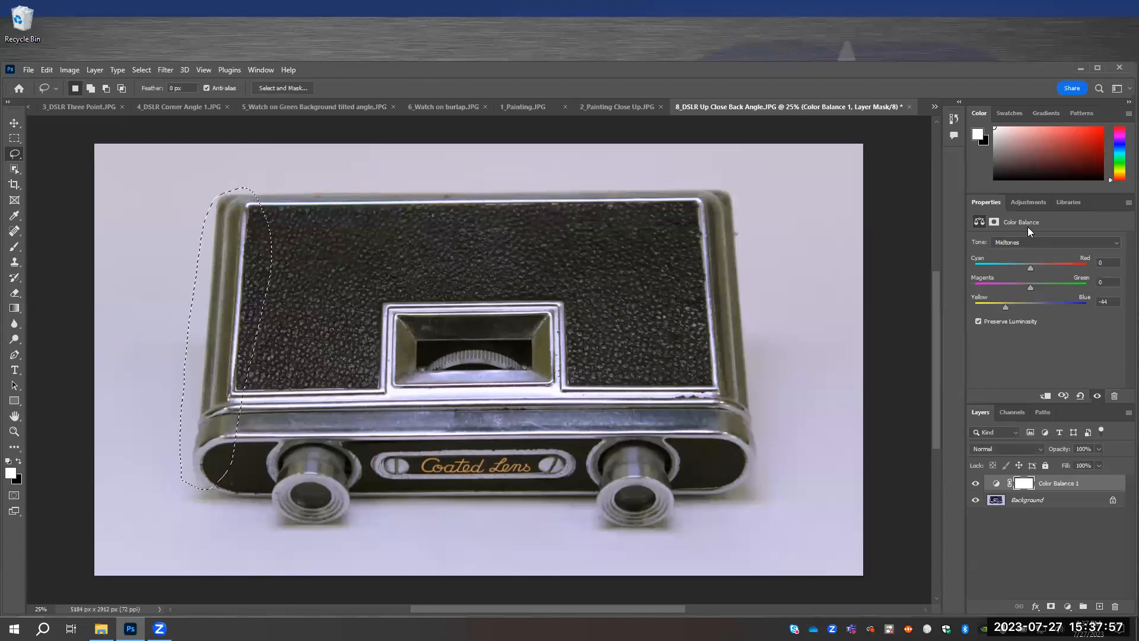
# Step: Set the midtone Magenta–Green value of the existing Color Balance layer to -5
pyautogui.moveTo(1031, 287); pyautogui.dragTo(1037, 286)
pyautogui.moveTo(1038, 287); pyautogui.dragTo(1028, 289)
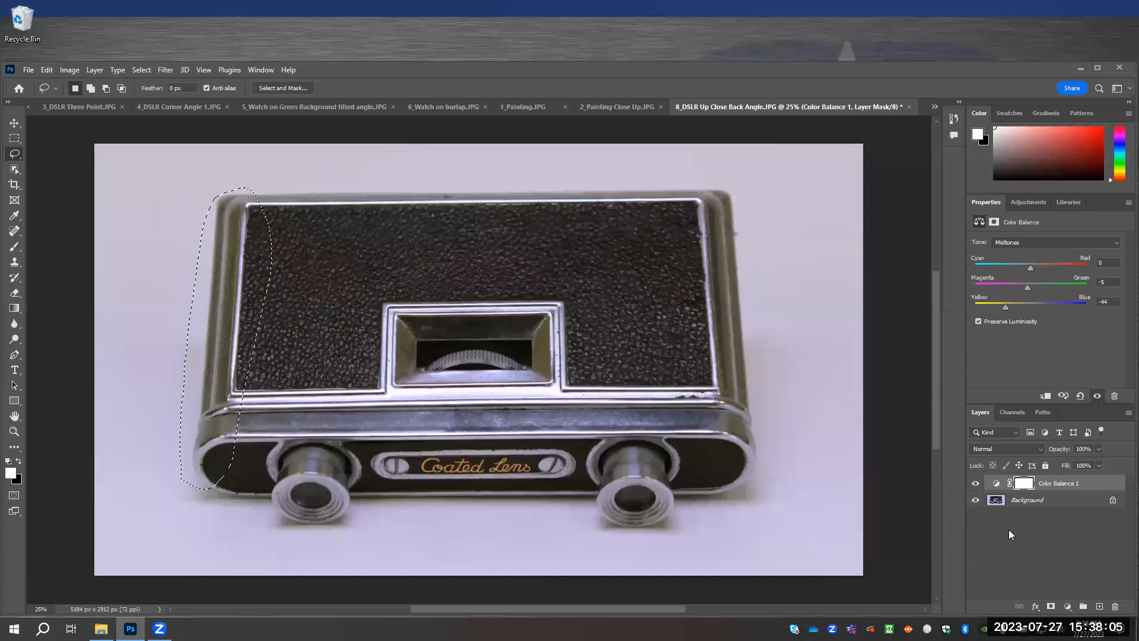
# Step: Drop the lasso selection and draw a rectangular marquee over the upper-left part of the binoculars
pyautogui.click(729, 429)
pyautogui.click(1017, 201)
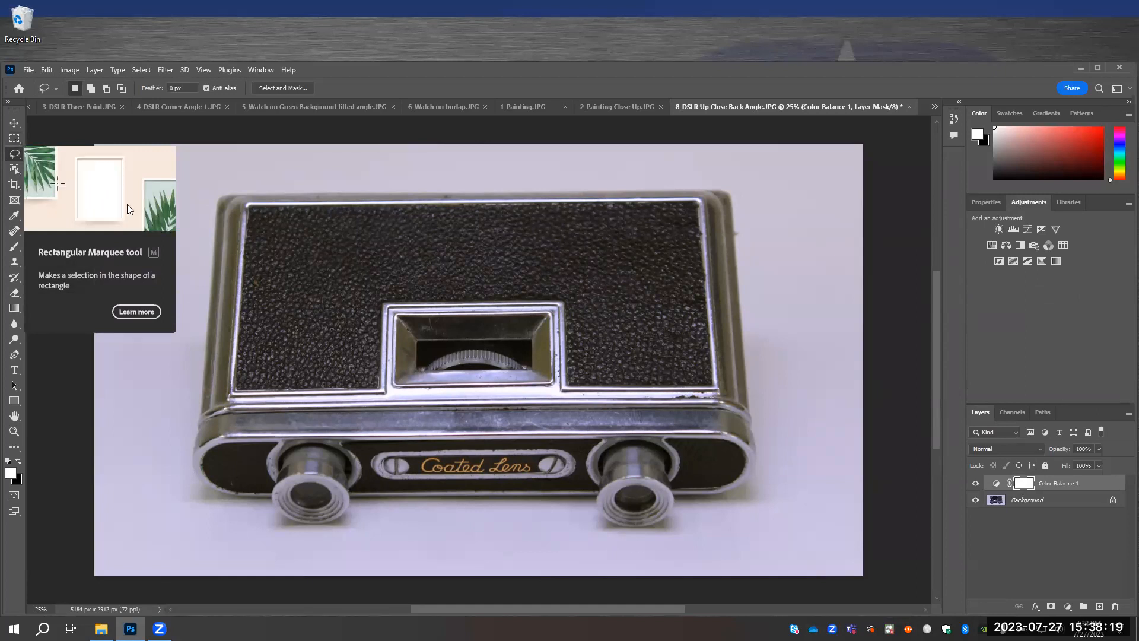
pyautogui.click(15, 138)
pyautogui.moveTo(205, 170)
pyautogui.mouseDown()
pyautogui.moveTo(453, 407)
pyautogui.moveTo(539, 447)
pyautogui.mouseUp()
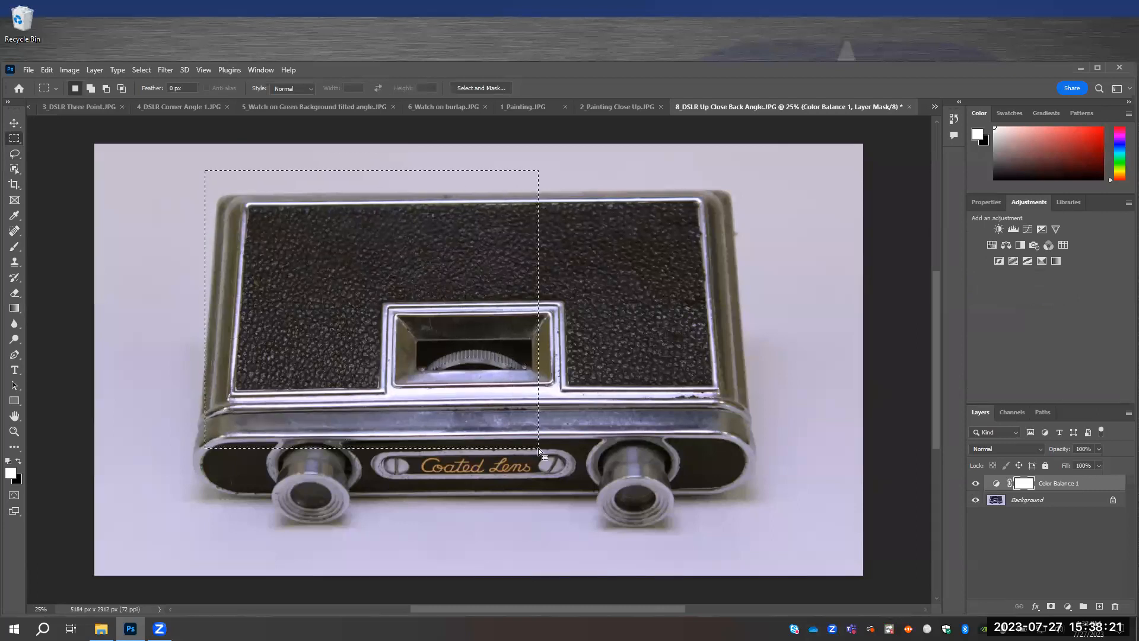
pyautogui.click(16, 157)
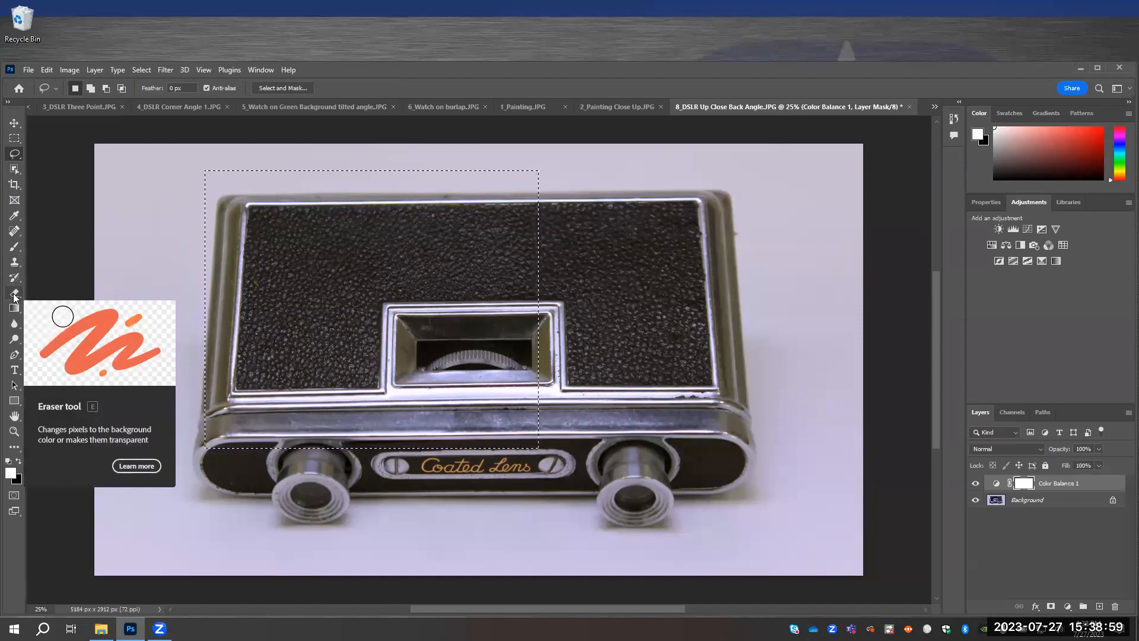
# Step: Choose the Eraser tool and set its brush size to 66 px
pyautogui.click(16, 296)
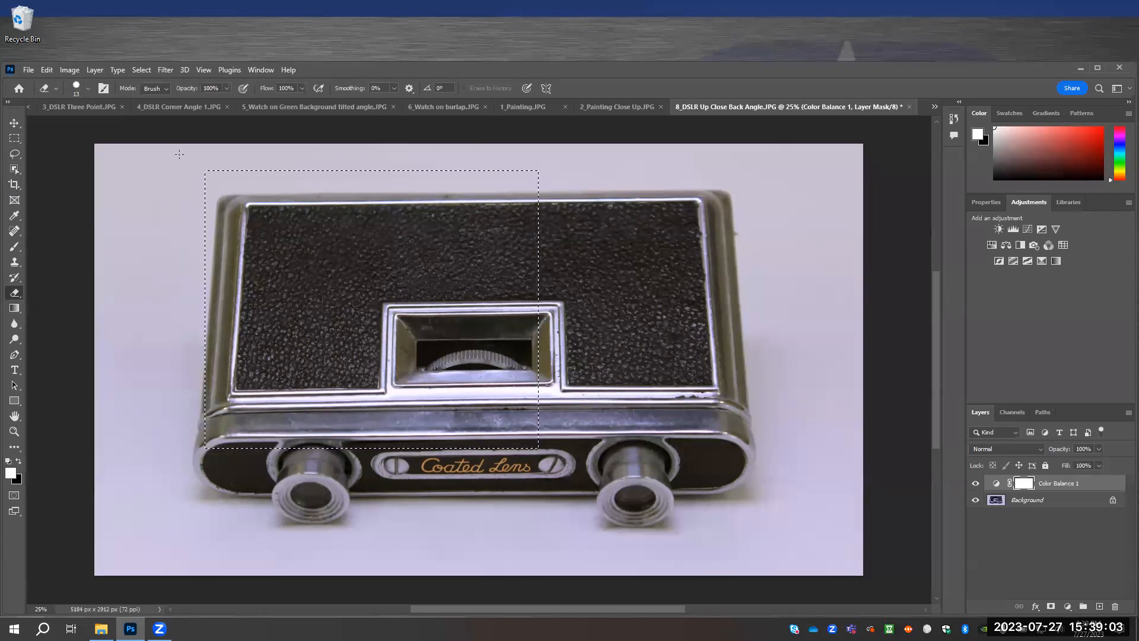
pyautogui.click(80, 92)
pyautogui.moveTo(71, 126); pyautogui.dragTo(87, 125)
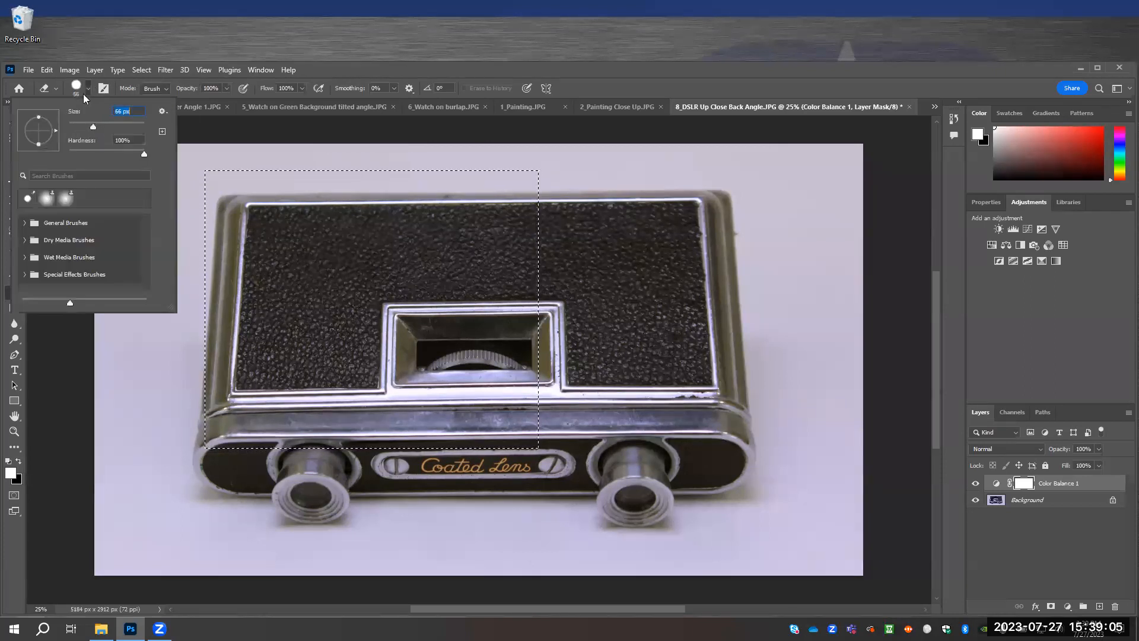
pyautogui.press('Return')
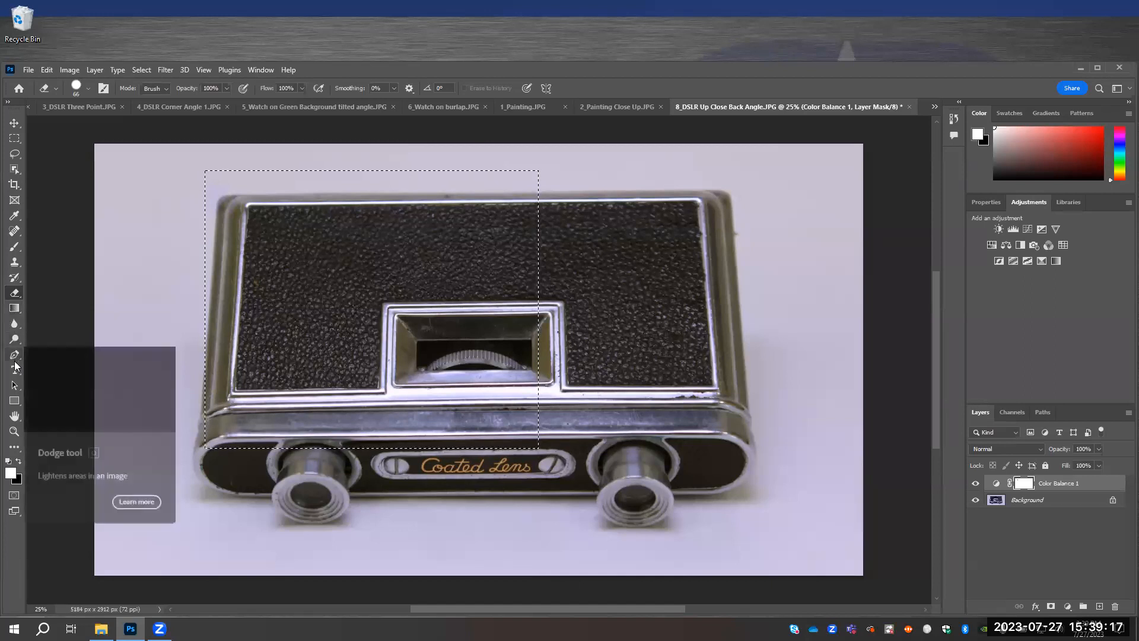
# Step: Add a type layer with the default placeholder text on the plain background beside the binoculars' left side
pyautogui.press('t')
pyautogui.click(160, 330)
pyautogui.moveTo(165, 330); pyautogui.dragTo(167, 344)
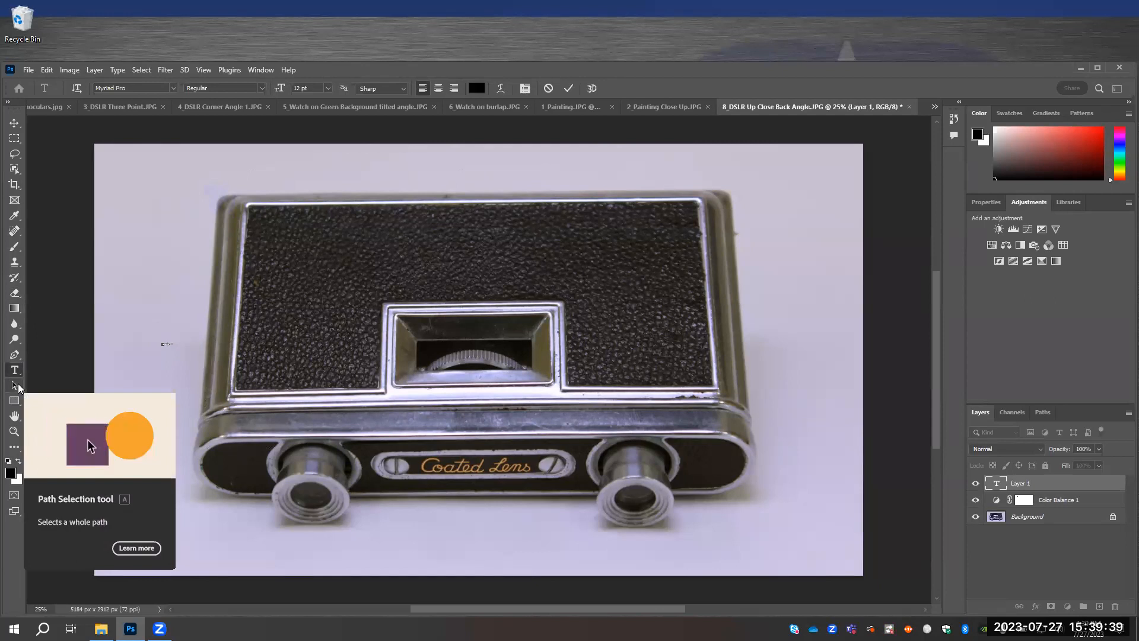
pyautogui.click(12, 415)
pyautogui.moveTo(227, 348); pyautogui.dragTo(197, 355)
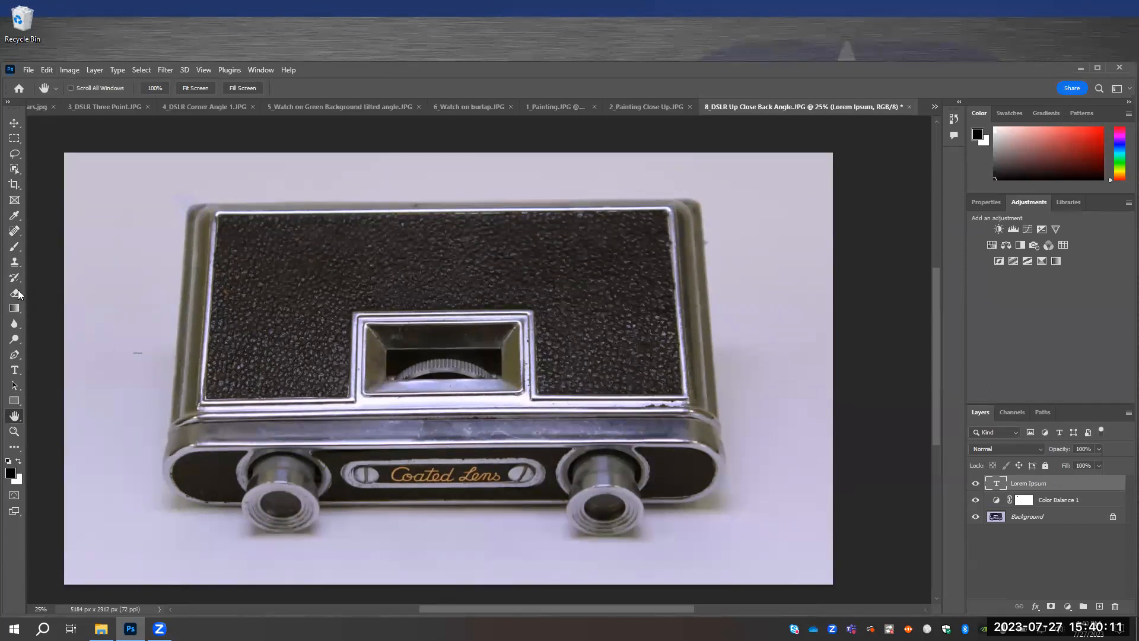
# Step: Lasso the metal rim of the binoculars along both sides and the upper edge, leaving out the leather panel
pyautogui.click(15, 154)
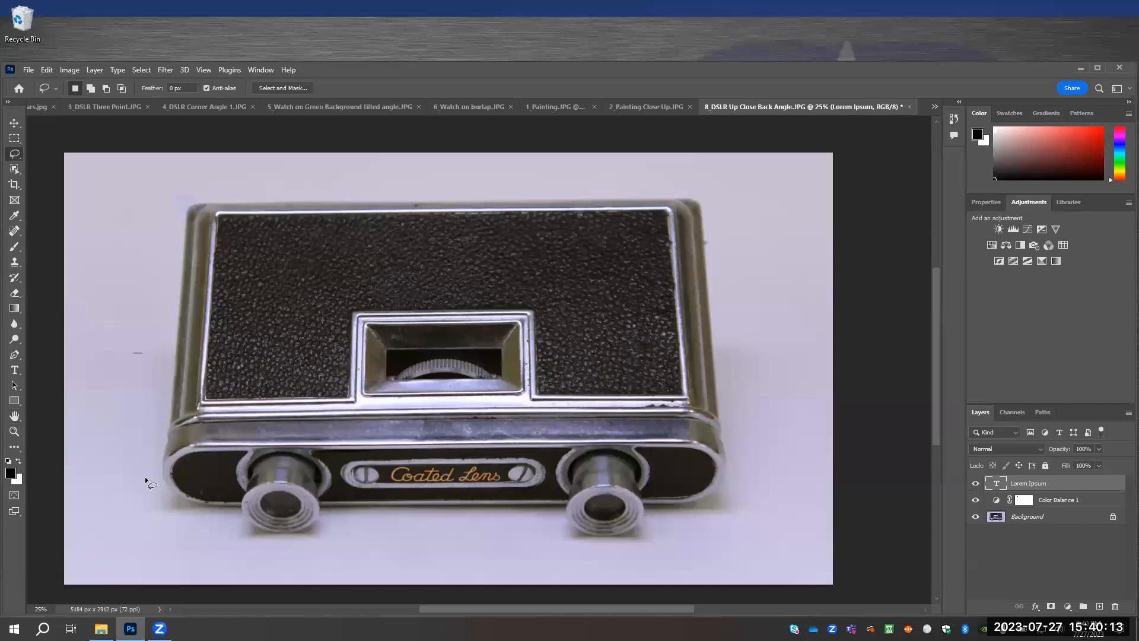
pyautogui.moveTo(162, 455); pyautogui.dragTo(183, 453)
pyautogui.moveTo(206, 383)
pyautogui.mouseDown()
pyautogui.moveTo(219, 215)
pyautogui.moveTo(603, 207)
pyautogui.moveTo(668, 217)
pyautogui.moveTo(676, 390)
pyautogui.mouseUp()
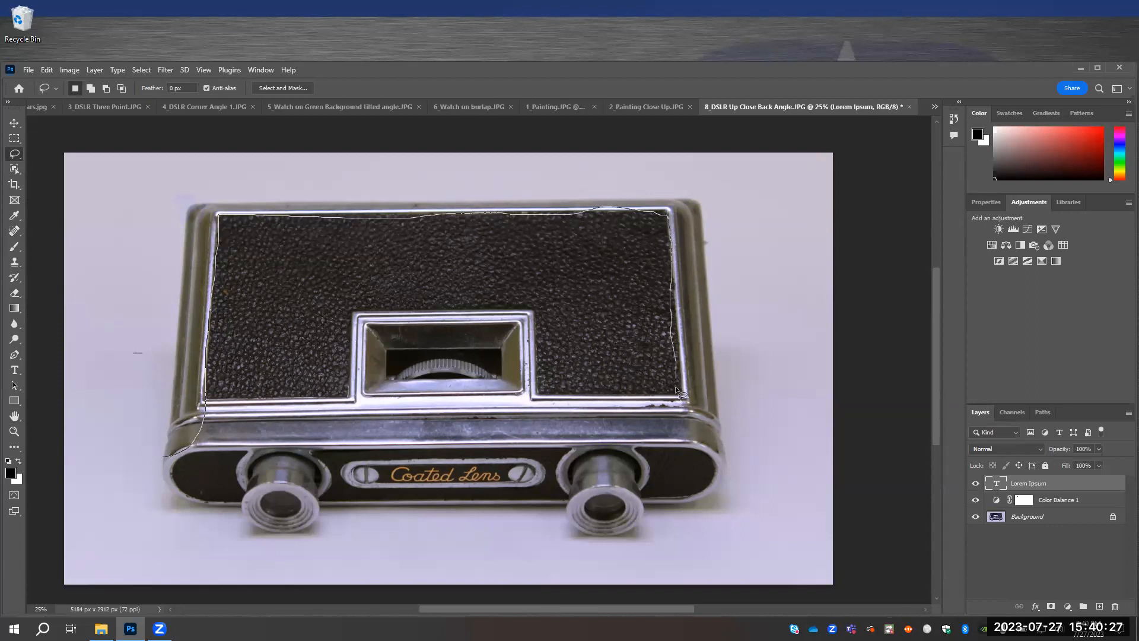
pyautogui.moveTo(686, 438)
pyautogui.mouseDown()
pyautogui.moveTo(726, 451)
pyautogui.moveTo(701, 205)
pyautogui.moveTo(675, 194)
pyautogui.moveTo(196, 200)
pyautogui.moveTo(175, 268)
pyautogui.moveTo(173, 367)
pyautogui.mouseUp()
pyautogui.moveTo(163, 425); pyautogui.dragTo(169, 458)
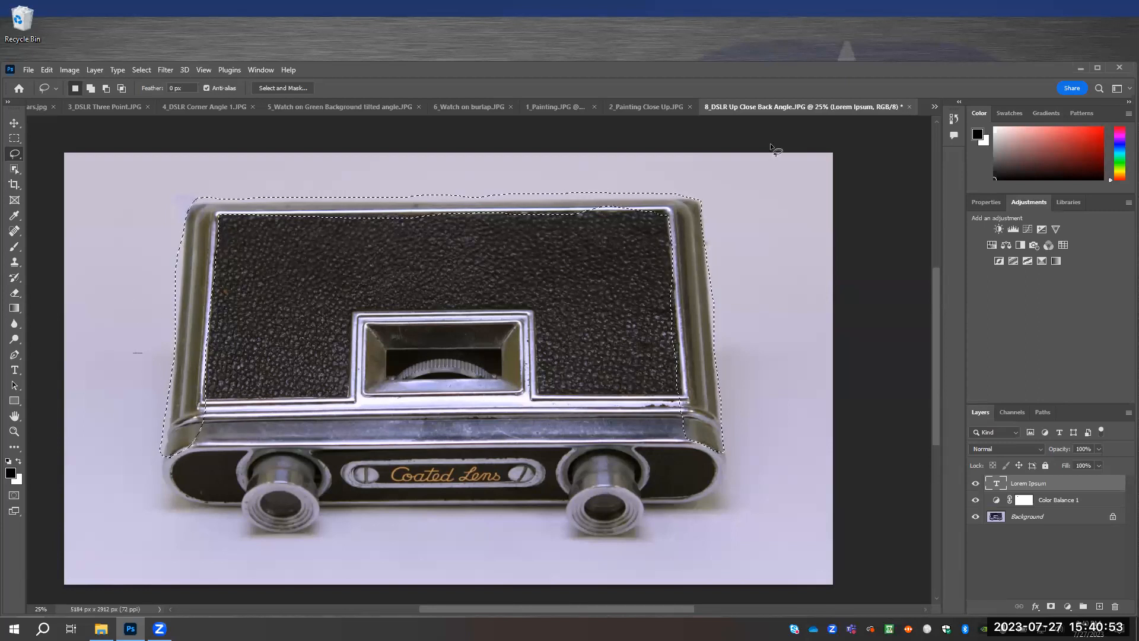
# Step: Add a Color Balance adjustment layer masked to the rim selection and display its settings
pyautogui.click(1005, 246)
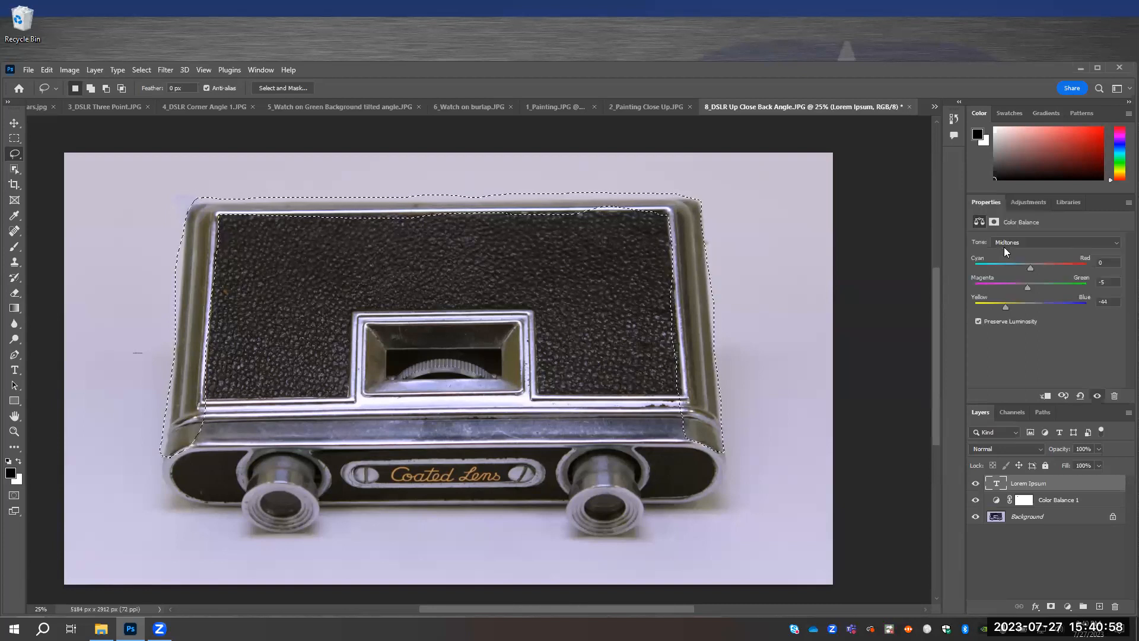
pyautogui.click(1026, 207)
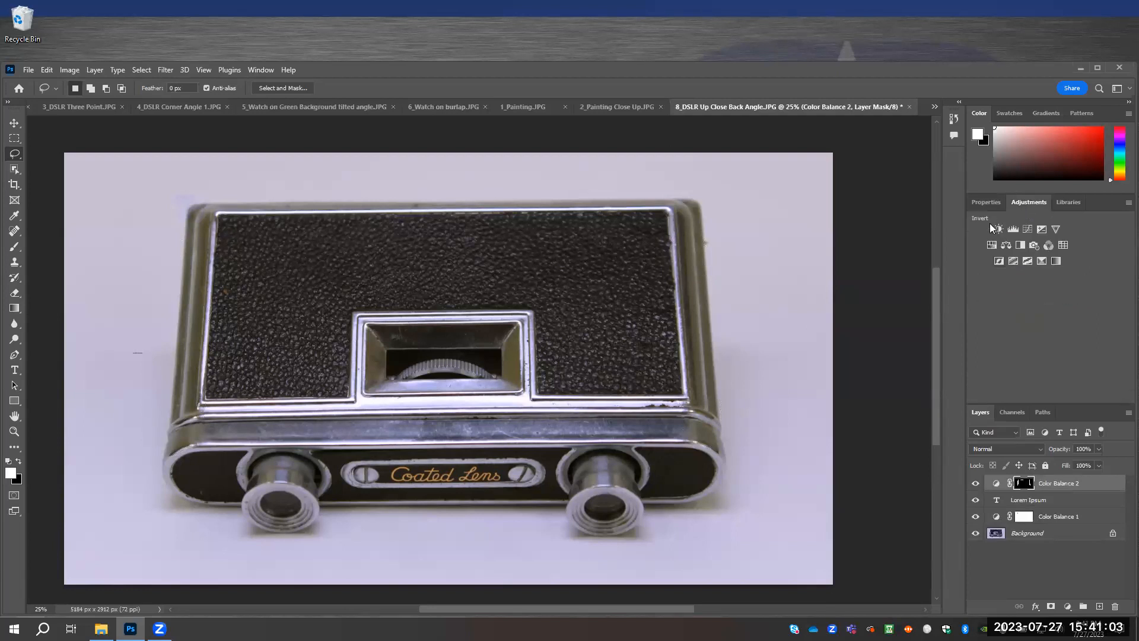
pyautogui.click(987, 202)
pyautogui.click(1027, 203)
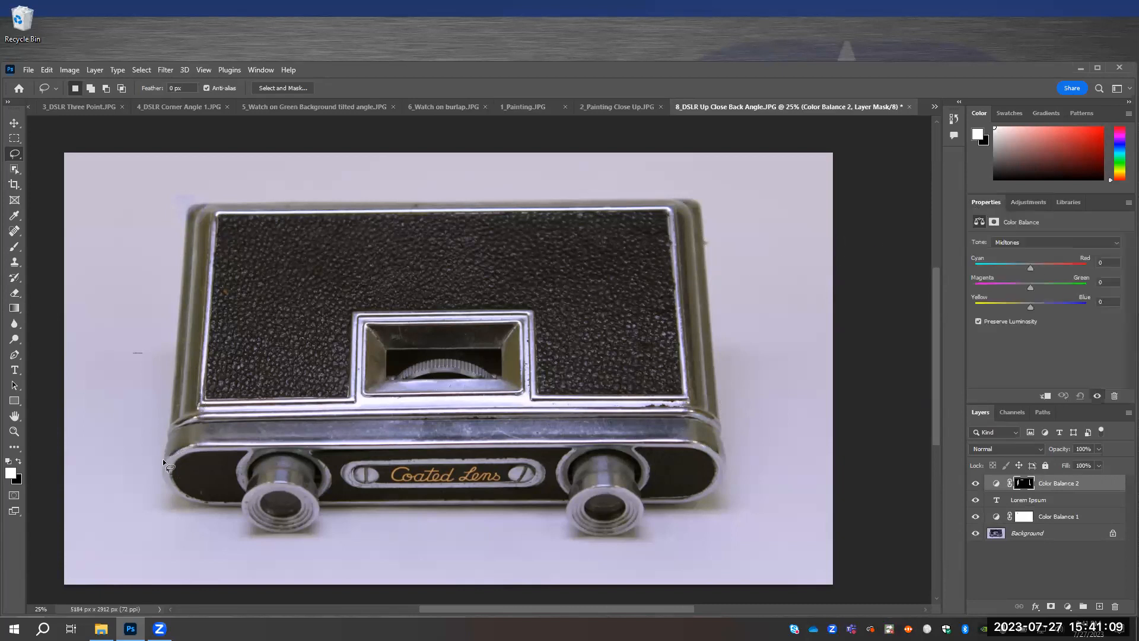
# Step: Lasso the binoculars' metal rim again, following the leather panel's edge inside and the body's outline outside
pyautogui.moveTo(191, 444); pyautogui.dragTo(206, 281)
pyautogui.moveTo(367, 216); pyautogui.dragTo(557, 212)
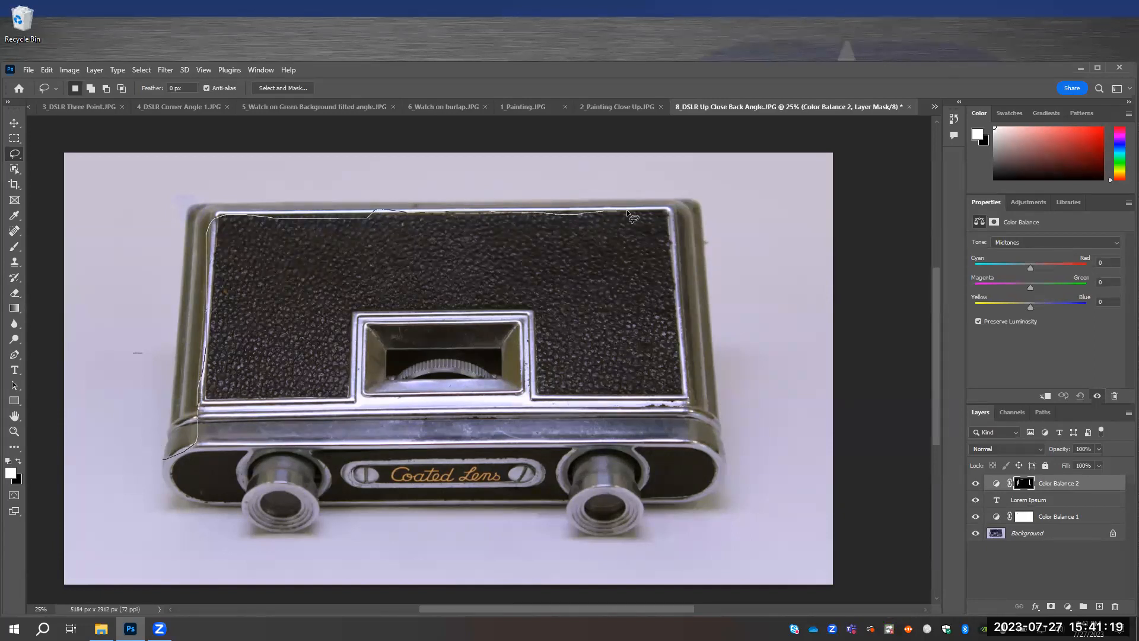
pyautogui.moveTo(657, 209)
pyautogui.mouseDown()
pyautogui.moveTo(683, 427)
pyautogui.moveTo(723, 456)
pyautogui.moveTo(711, 244)
pyautogui.moveTo(704, 211)
pyautogui.moveTo(673, 196)
pyautogui.mouseUp()
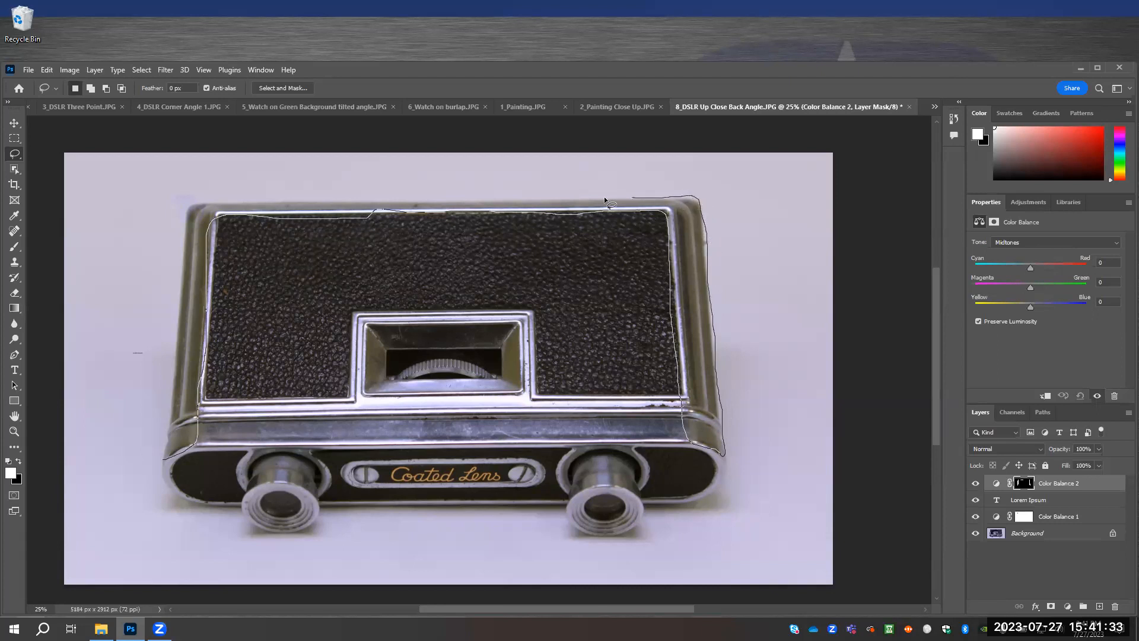
pyautogui.moveTo(547, 200); pyautogui.dragTo(509, 198)
pyautogui.moveTo(257, 202)
pyautogui.mouseDown()
pyautogui.moveTo(192, 202)
pyautogui.moveTo(184, 215)
pyautogui.moveTo(163, 458)
pyautogui.mouseUp()
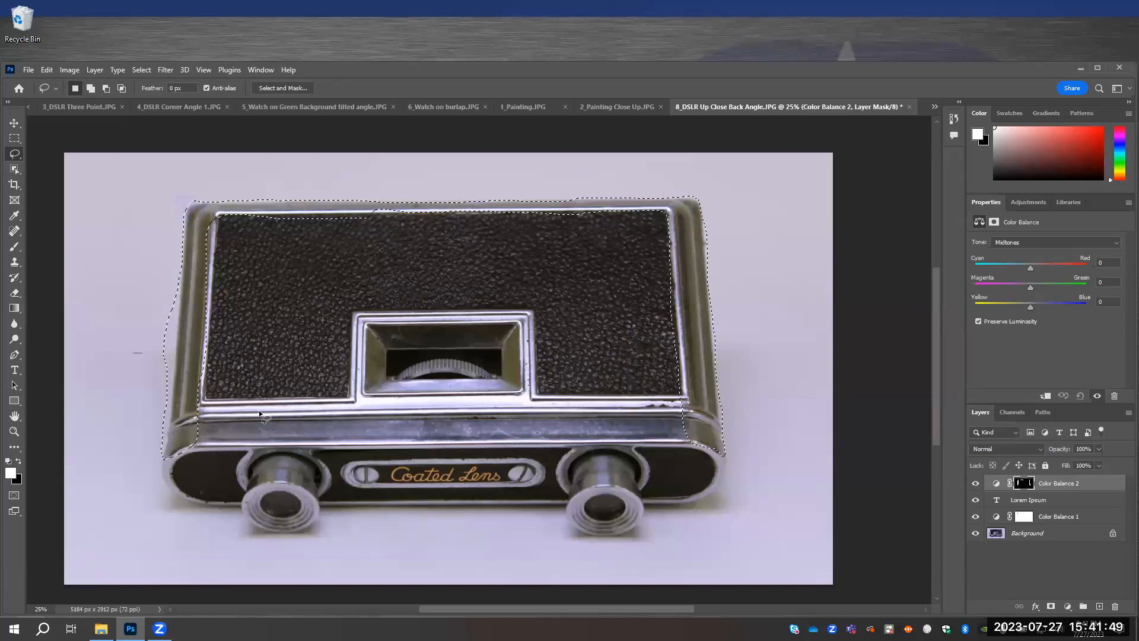
# Step: Neutralize the rim's yellow tint with a new Color Balance layer, midtone Yellow–Blue raised to about +21
pyautogui.click(1019, 202)
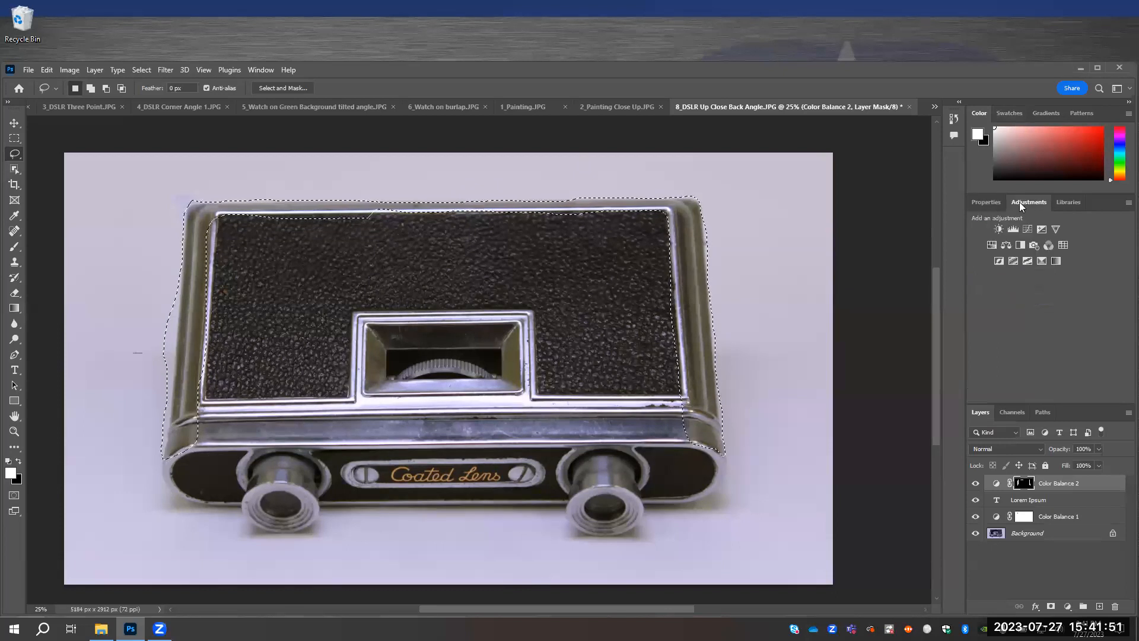
pyautogui.click(1004, 242)
pyautogui.moveTo(1030, 308); pyautogui.dragTo(1041, 308)
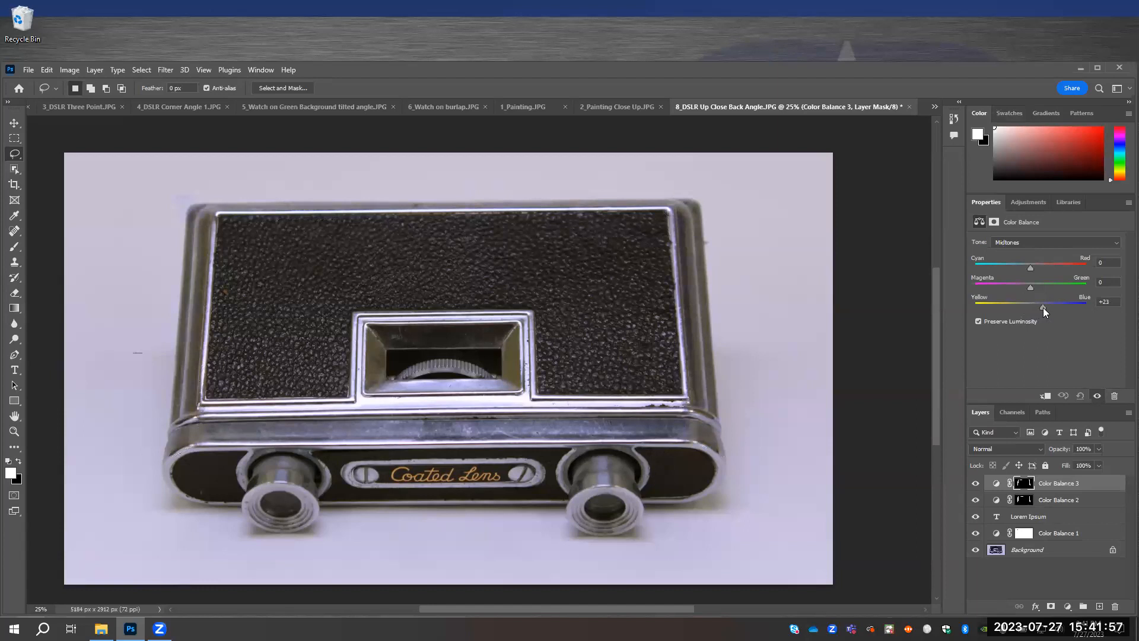
pyautogui.moveTo(1043, 308); pyautogui.dragTo(1042, 307)
# Step: Lasso the yellowish inner frame around the focus wheel and add a Color Balance layer with midtone Yellow–Blue at +23
pyautogui.moveTo(366, 374)
pyautogui.mouseDown()
pyautogui.moveTo(369, 333)
pyautogui.moveTo(380, 326)
pyautogui.moveTo(512, 325)
pyautogui.mouseUp()
pyautogui.moveTo(506, 377)
pyautogui.mouseDown()
pyautogui.moveTo(507, 363)
pyautogui.moveTo(474, 353)
pyautogui.moveTo(422, 355)
pyautogui.moveTo(391, 364)
pyautogui.moveTo(390, 386)
pyautogui.moveTo(369, 389)
pyautogui.mouseUp()
pyautogui.click(1023, 204)
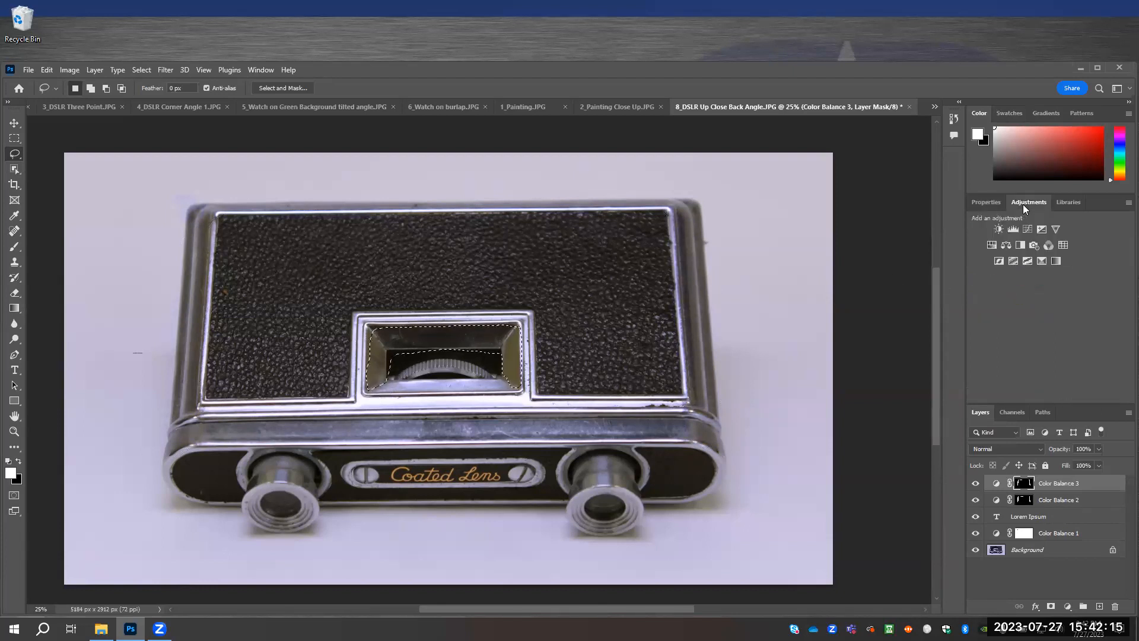
pyautogui.click(1003, 246)
pyautogui.click(1032, 310)
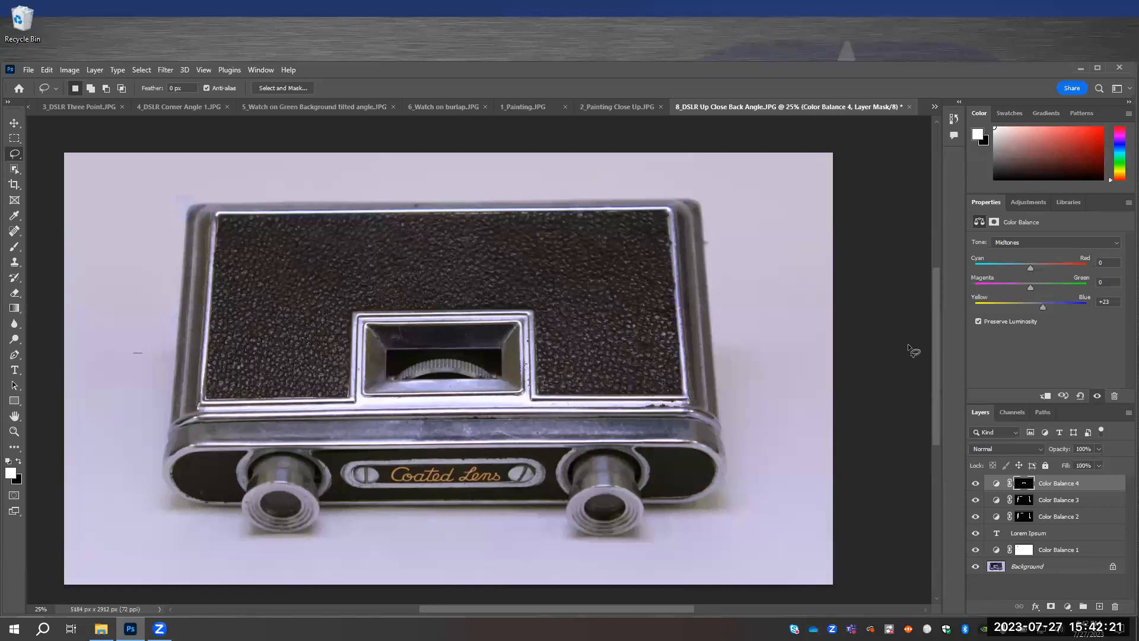
# Step: Quick-export the binoculars photo to the Desktop as 8_DSLR Up Close Back Angle.png
pyautogui.click(28, 71)
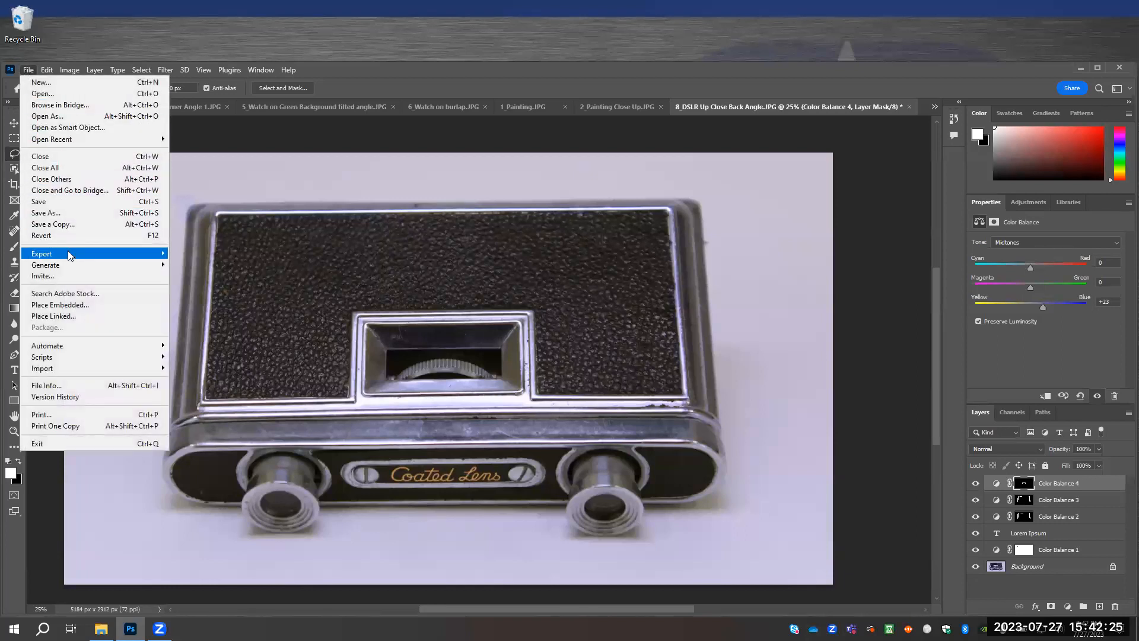
pyautogui.moveTo(68, 253)
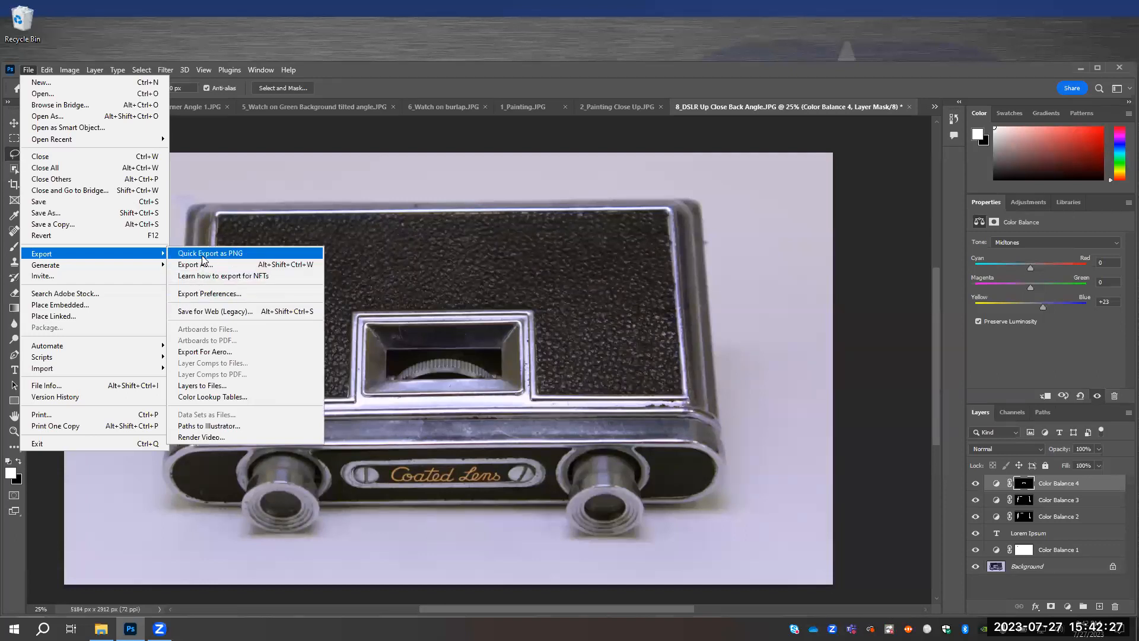
pyautogui.click(202, 255)
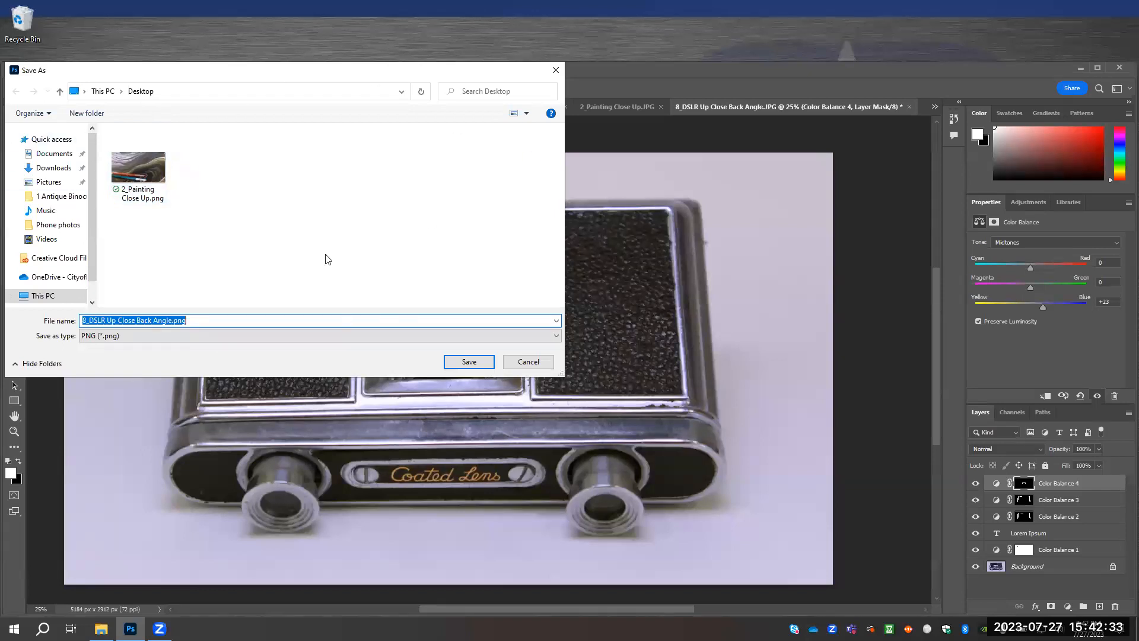
pyautogui.click(469, 361)
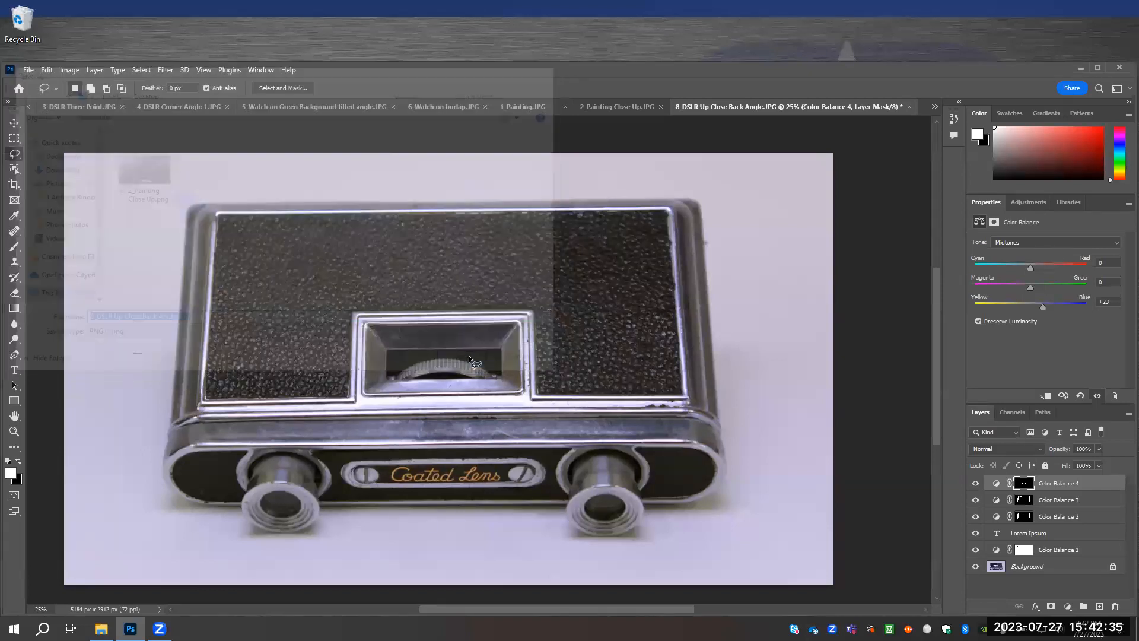
pyautogui.click(74, 34)
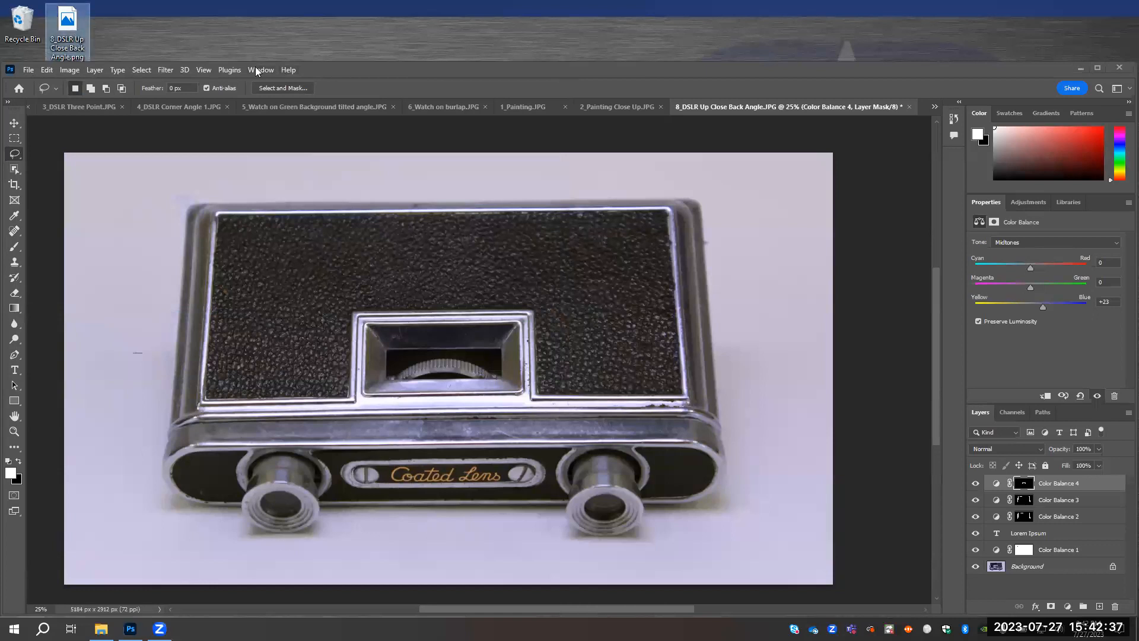
pyautogui.click(135, 32)
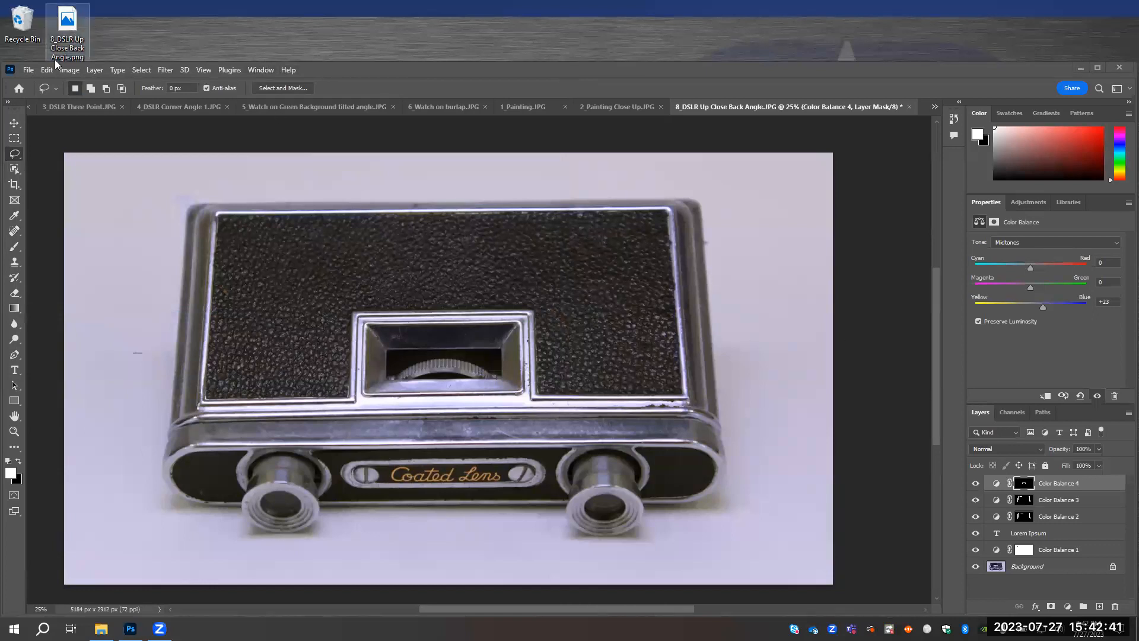
# Step: Open the photo 1_DSLR Watch on White Background front angle.JPG from the 2 Watch folder in DSLR photos
pyautogui.click(26, 71)
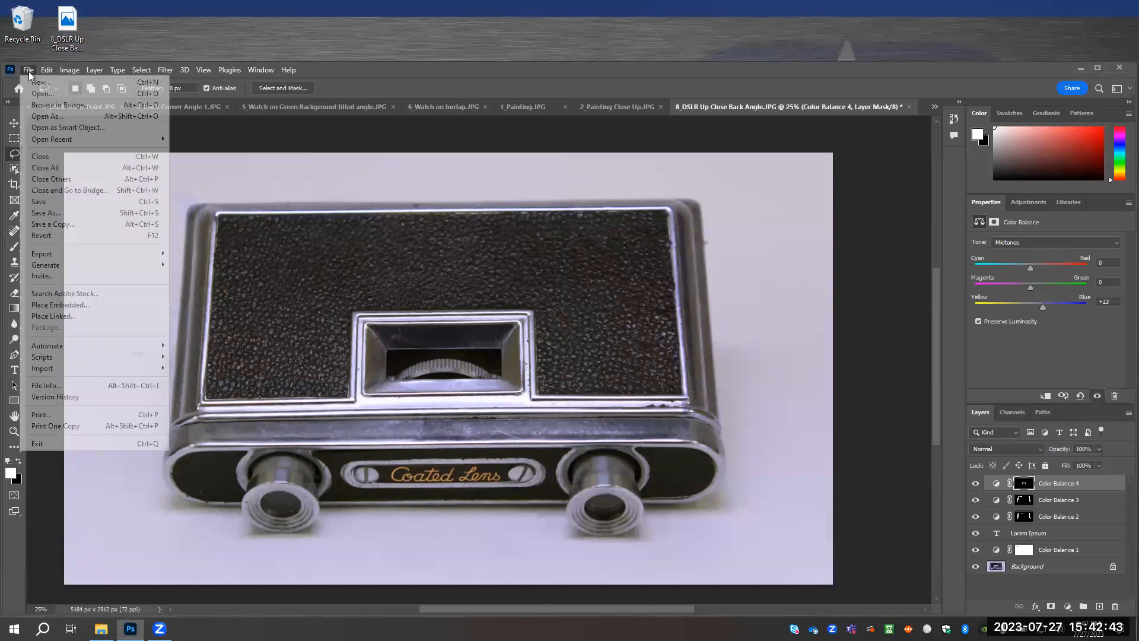
pyautogui.click(35, 91)
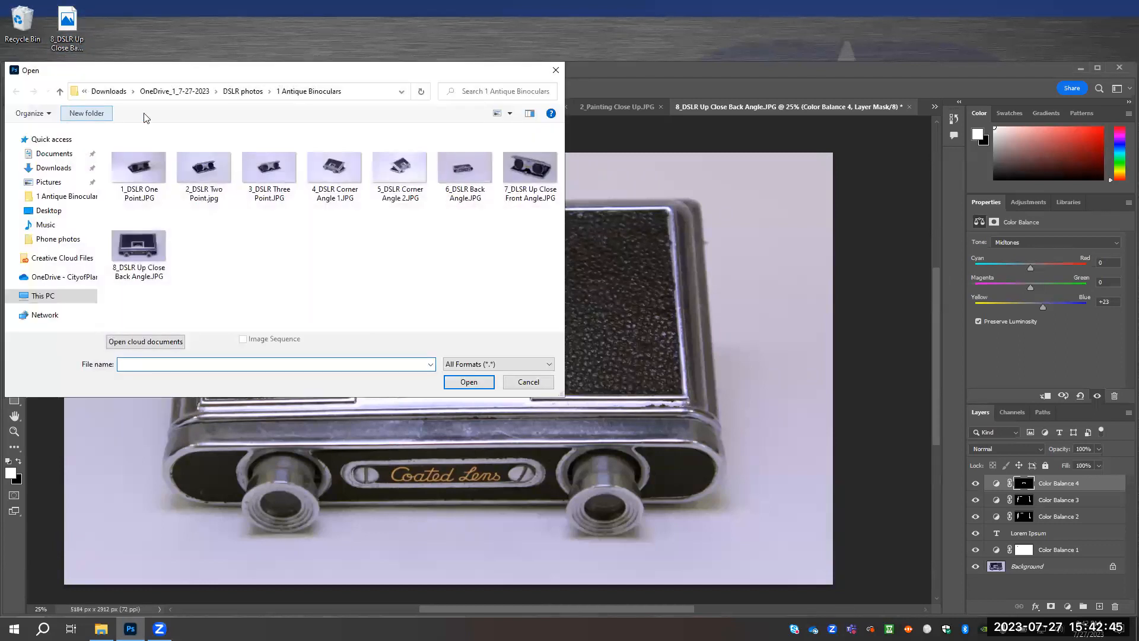
pyautogui.click(264, 90)
pyautogui.doubleClick(162, 160)
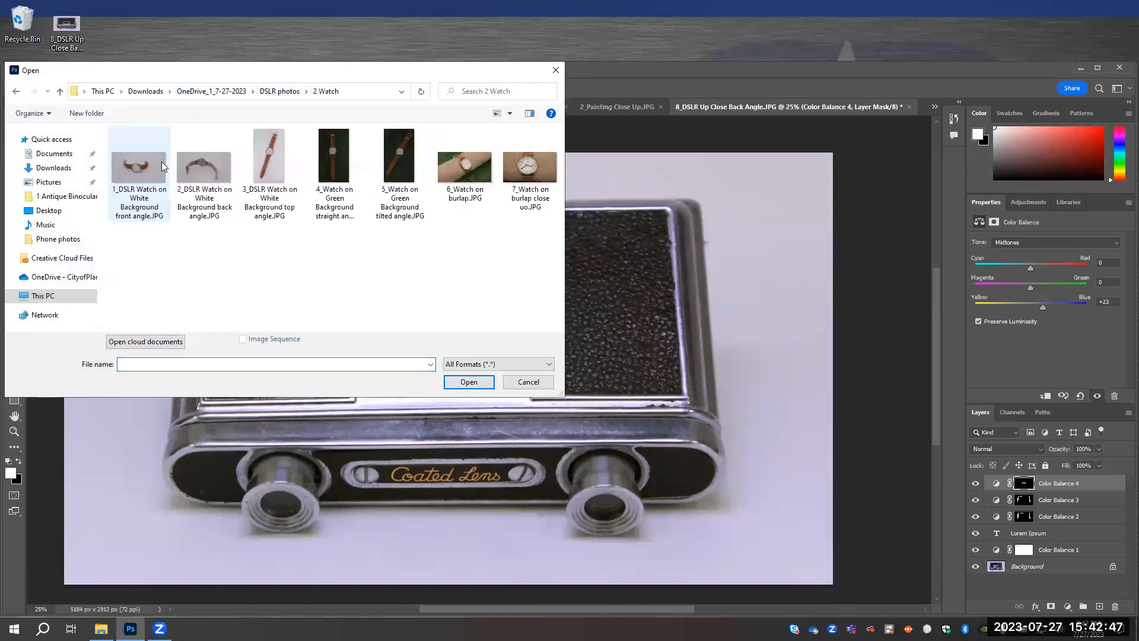
pyautogui.doubleClick(153, 177)
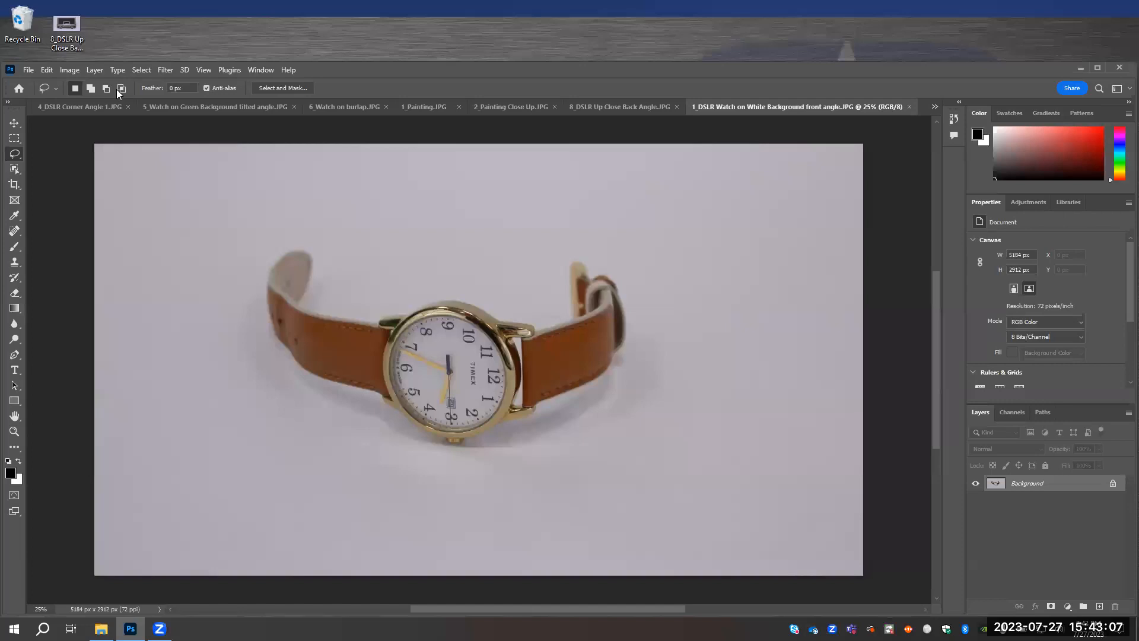
# Step: Crop the watch photo to a 7 by 5 landscape ratio, shifting the image so the watch is centred horizontally
pyautogui.click(14, 185)
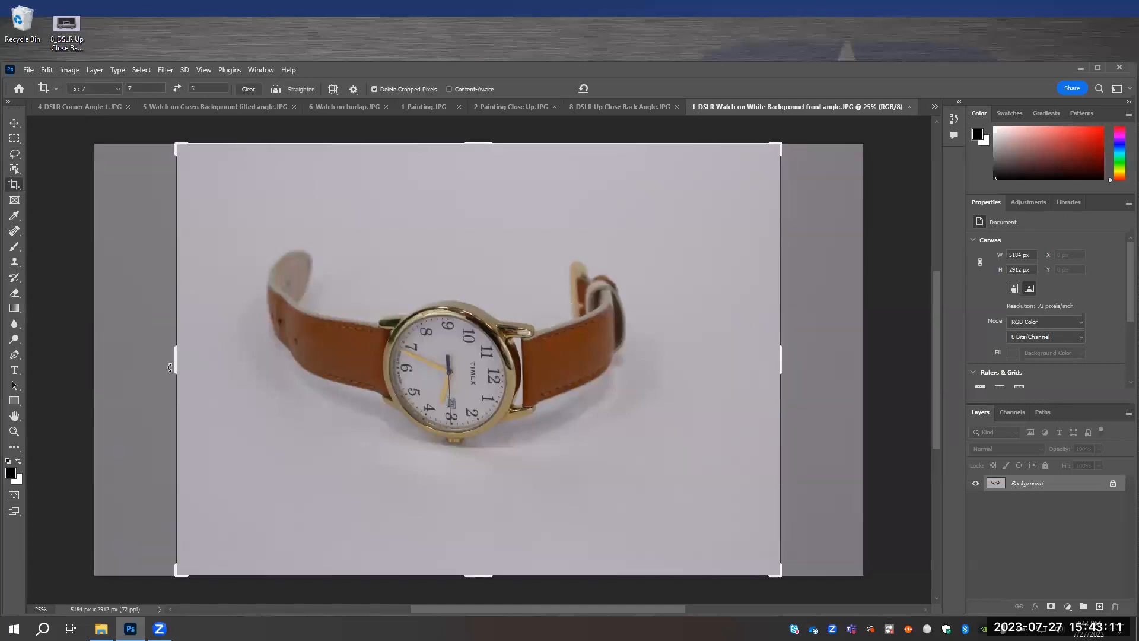
pyautogui.moveTo(135, 374); pyautogui.dragTo(240, 388)
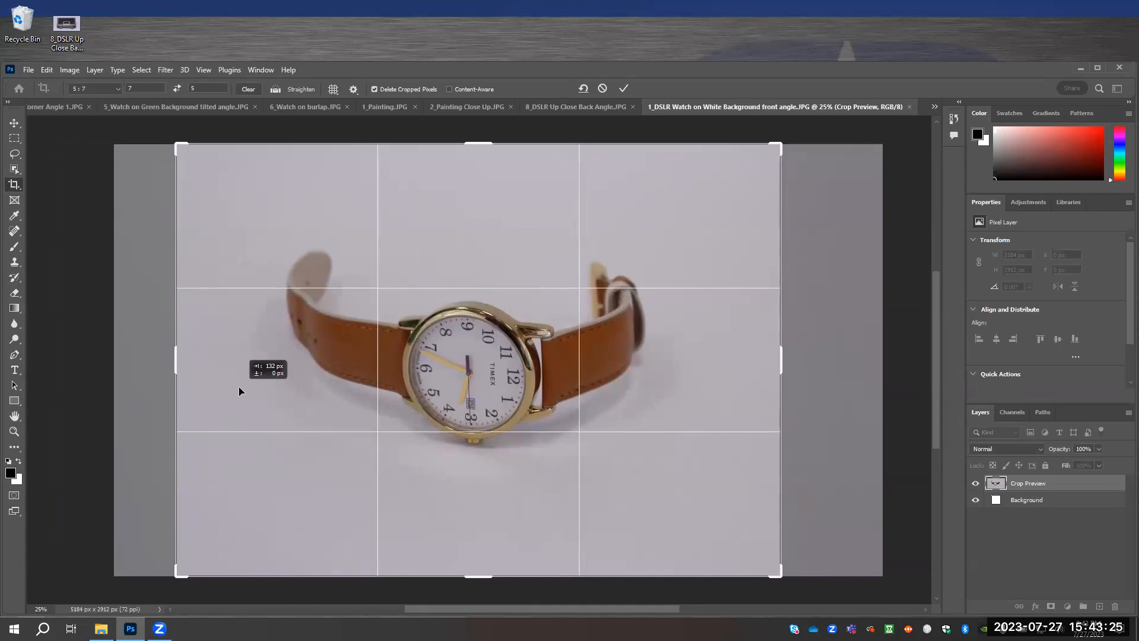
pyautogui.moveTo(238, 386); pyautogui.dragTo(239, 387)
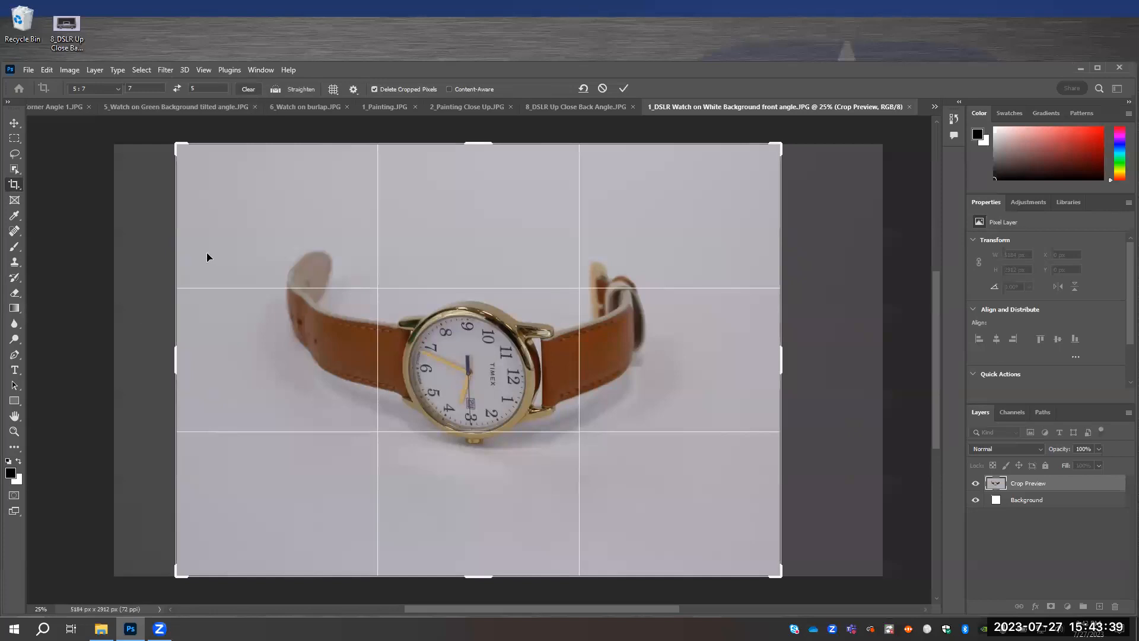
pyautogui.click(624, 88)
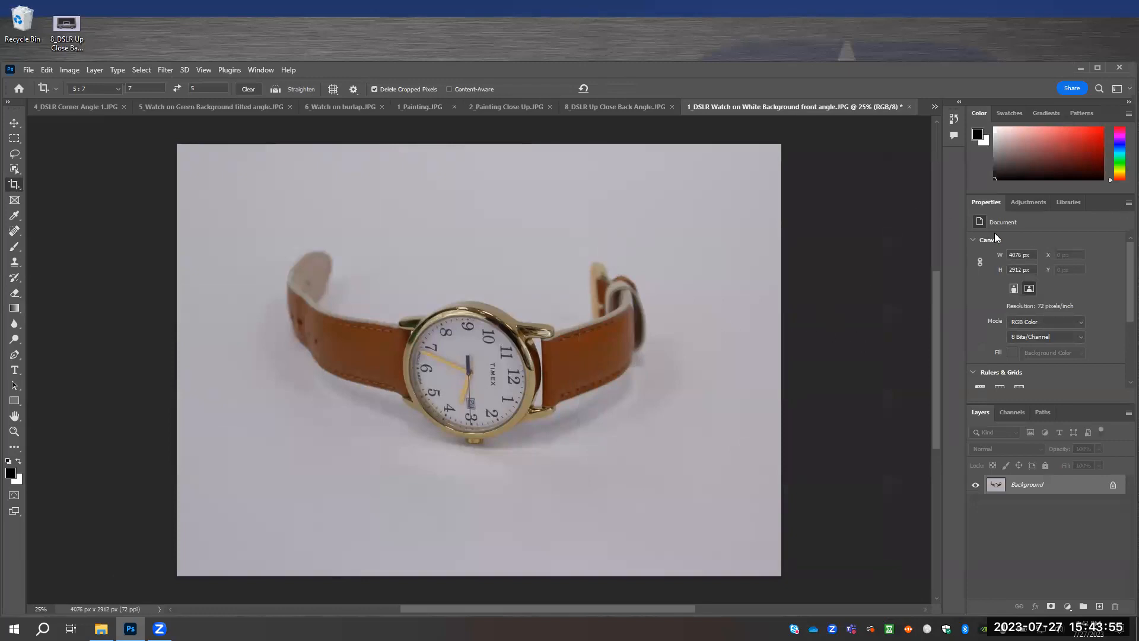
# Step: Add a Color Balance layer to the watch photo with midtone Yellow–Blue at -6 and Cyan–Red and Magenta–Green at 0
pyautogui.click(1027, 202)
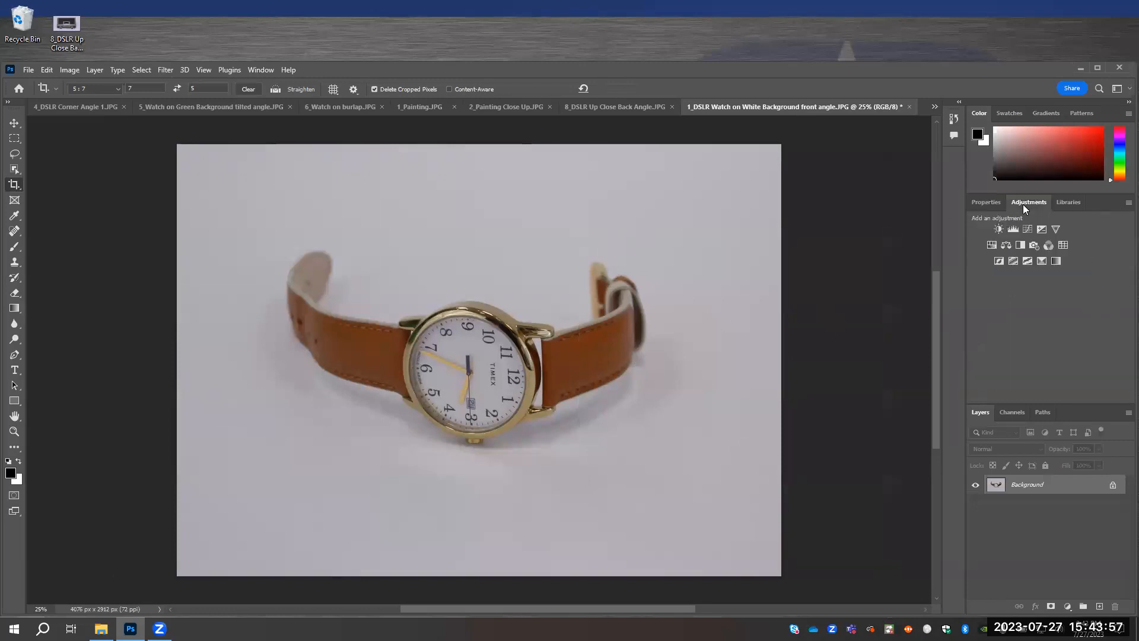
pyautogui.click(1008, 243)
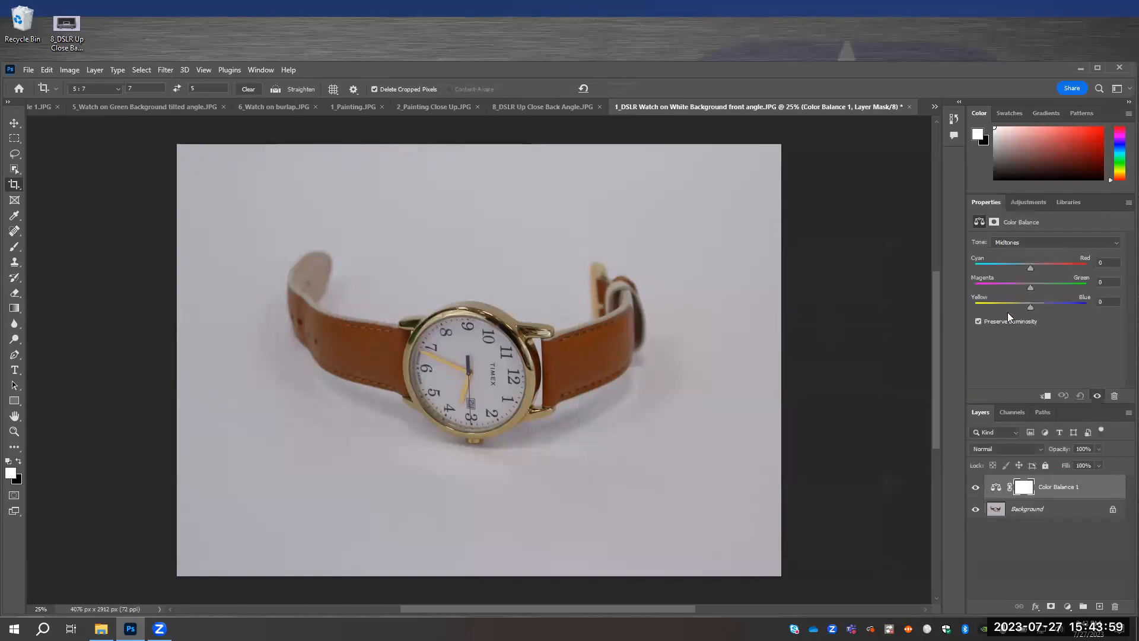
pyautogui.moveTo(1031, 306); pyautogui.dragTo(1029, 307)
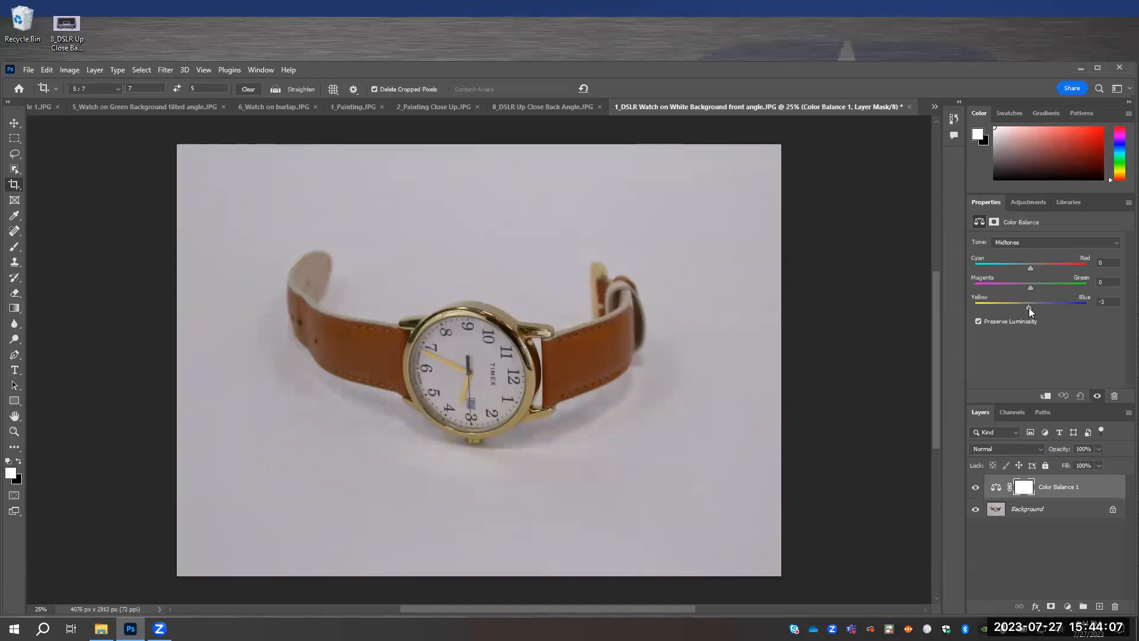
pyautogui.moveTo(1029, 307); pyautogui.dragTo(1026, 306)
pyautogui.moveTo(1031, 287); pyautogui.dragTo(1007, 267)
pyautogui.click(1105, 265)
pyautogui.write('0')
pyautogui.click(1115, 283)
# Step: Examine the RGB working space options in the Color Settings and close them without changes
pyautogui.click(26, 71)
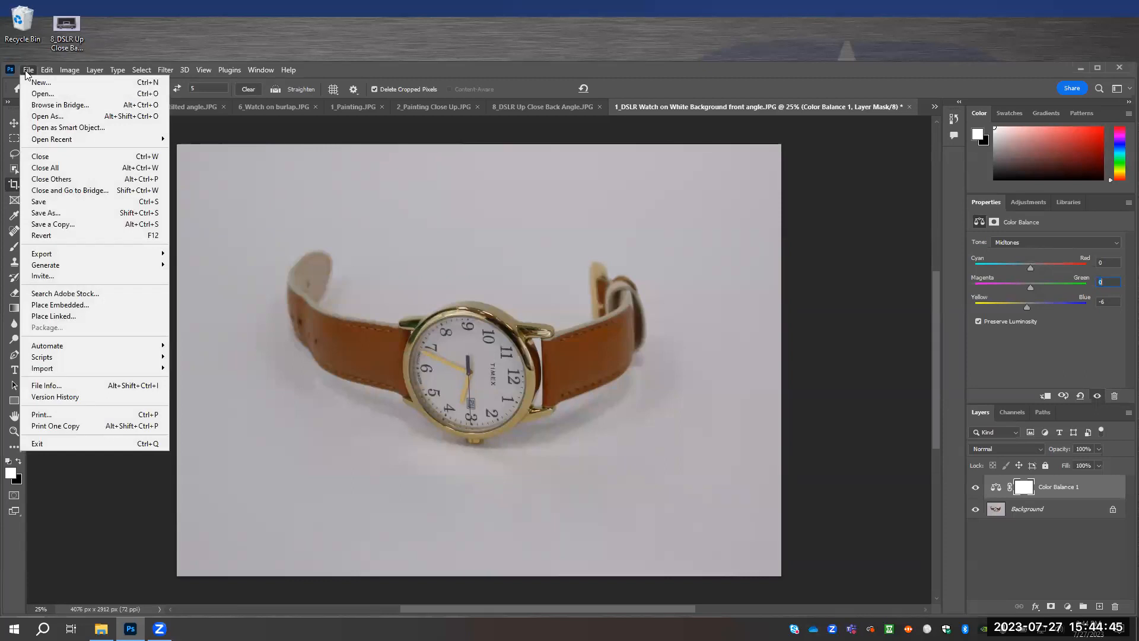
pyautogui.moveTo(51, 268)
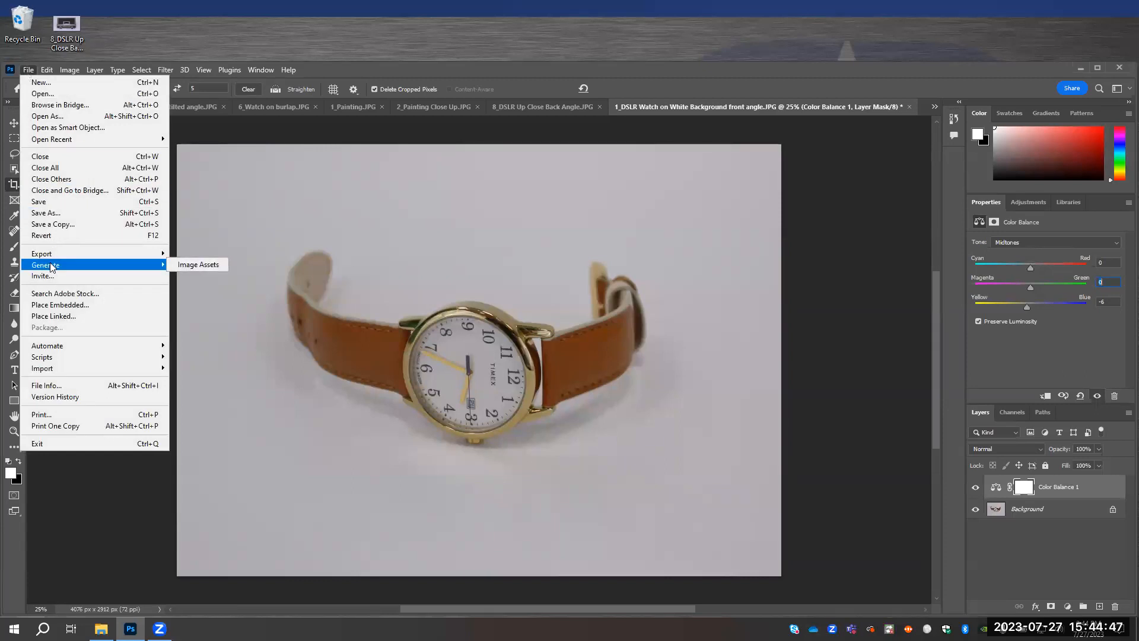
pyautogui.click(58, 469)
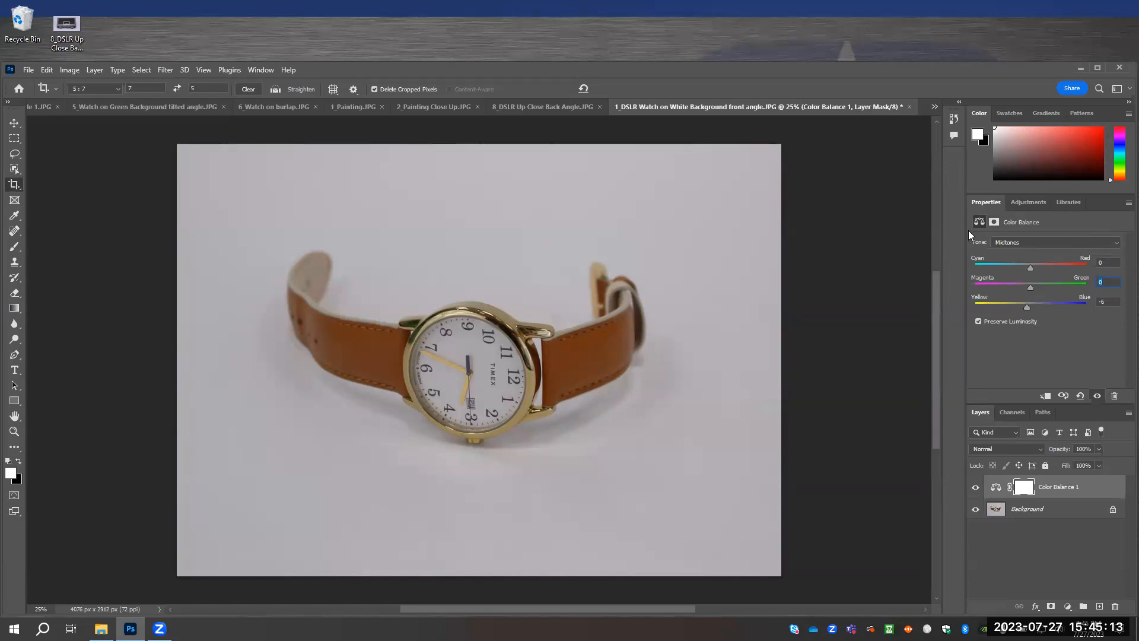
pyautogui.click(30, 71)
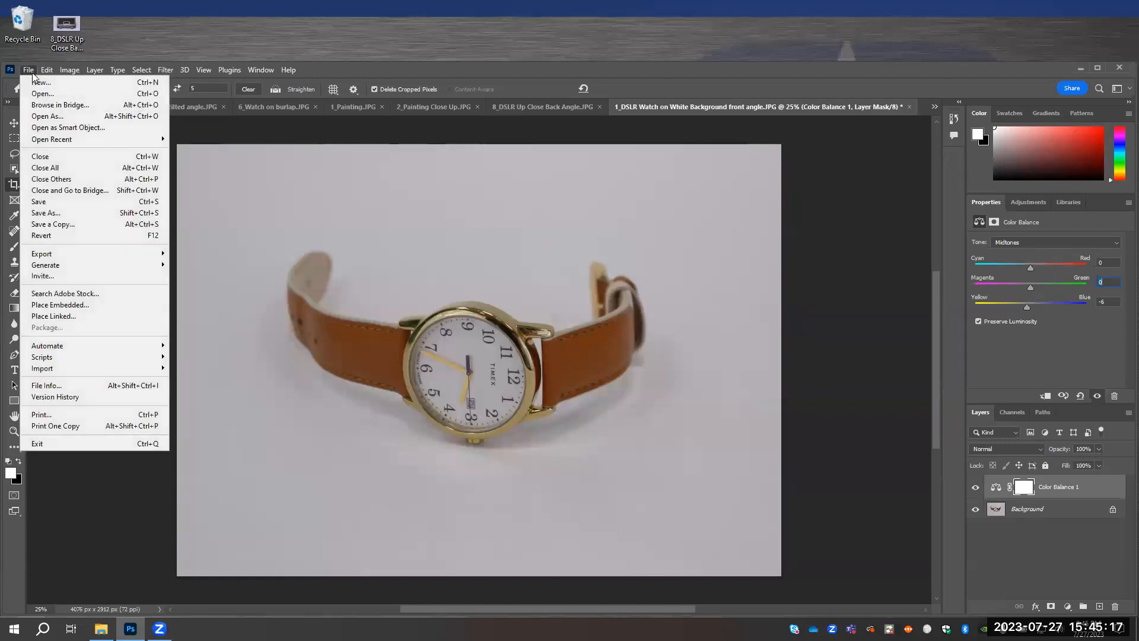
pyautogui.moveTo(49, 73)
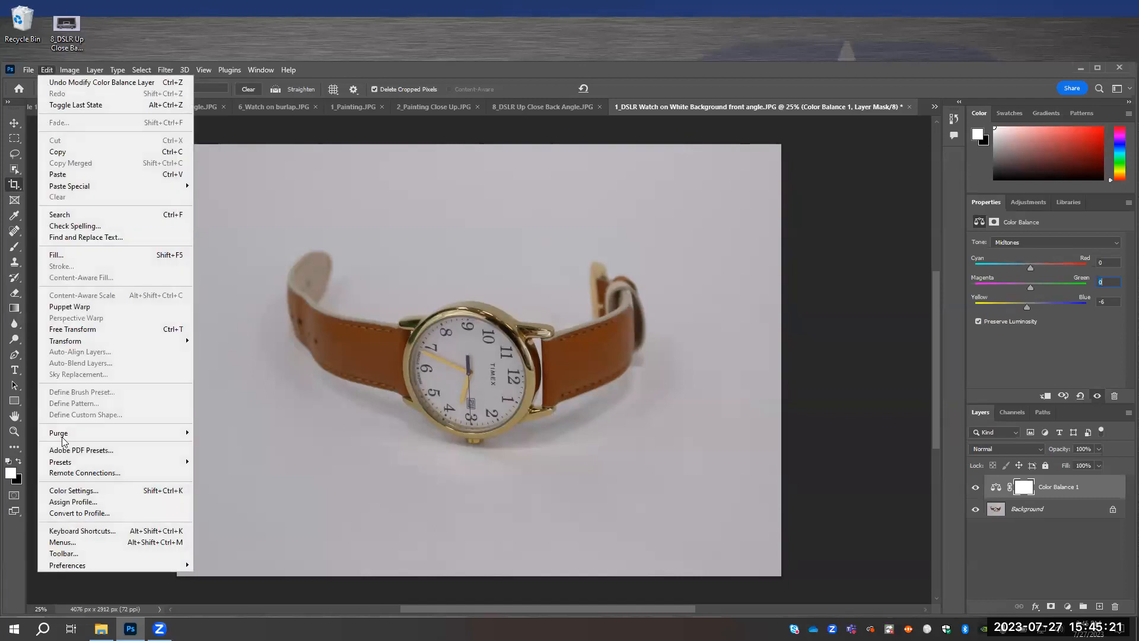
pyautogui.click(80, 492)
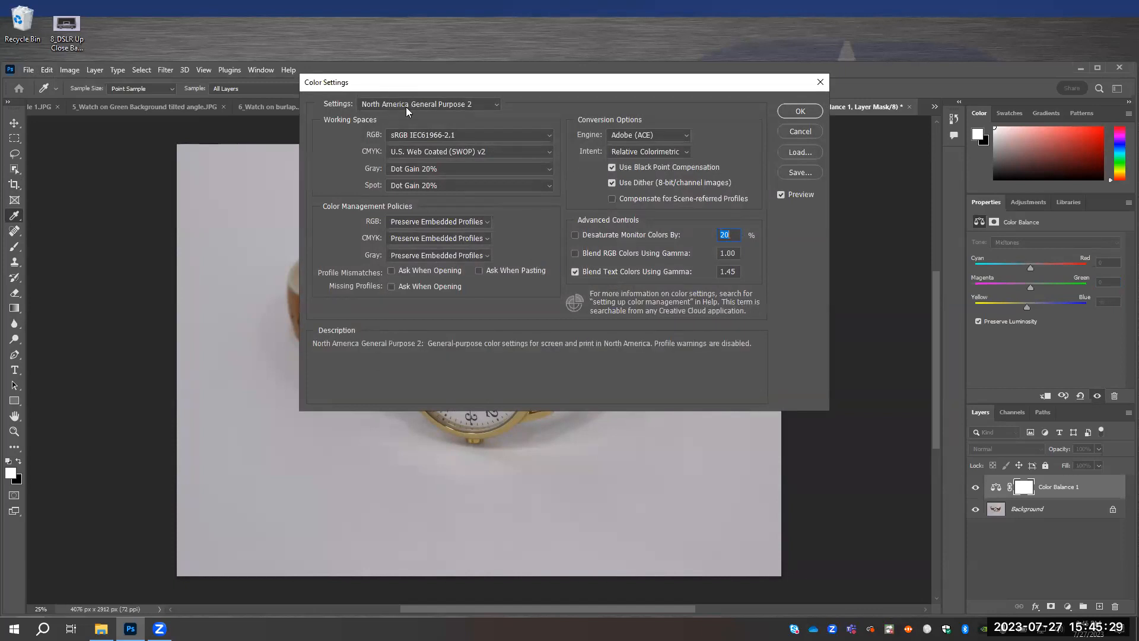
pyautogui.click(414, 135)
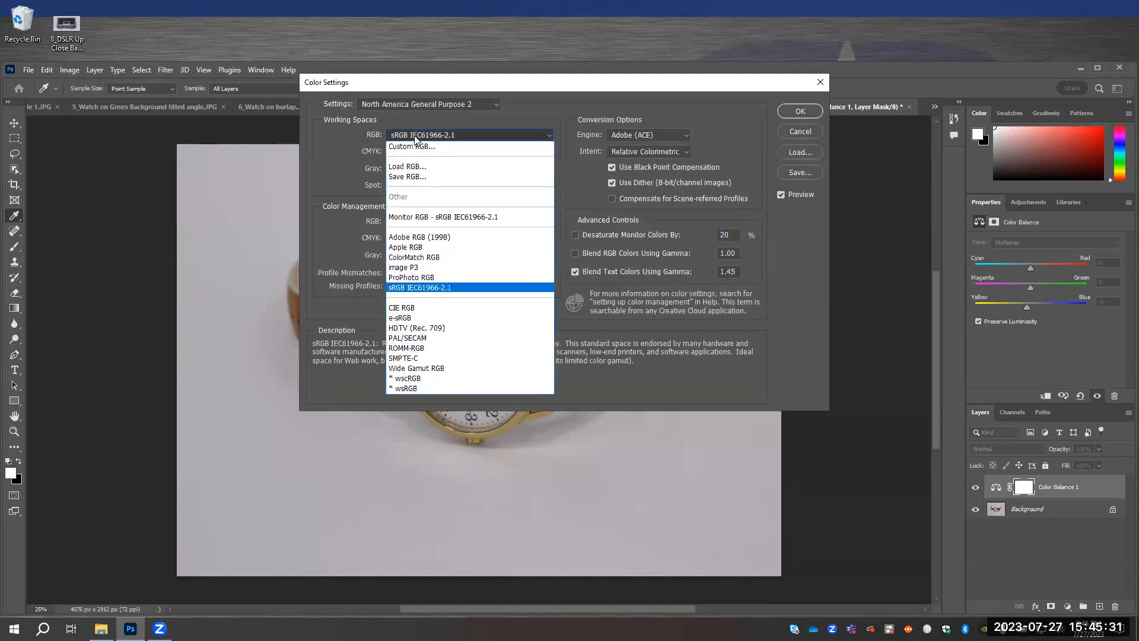
pyautogui.click(415, 136)
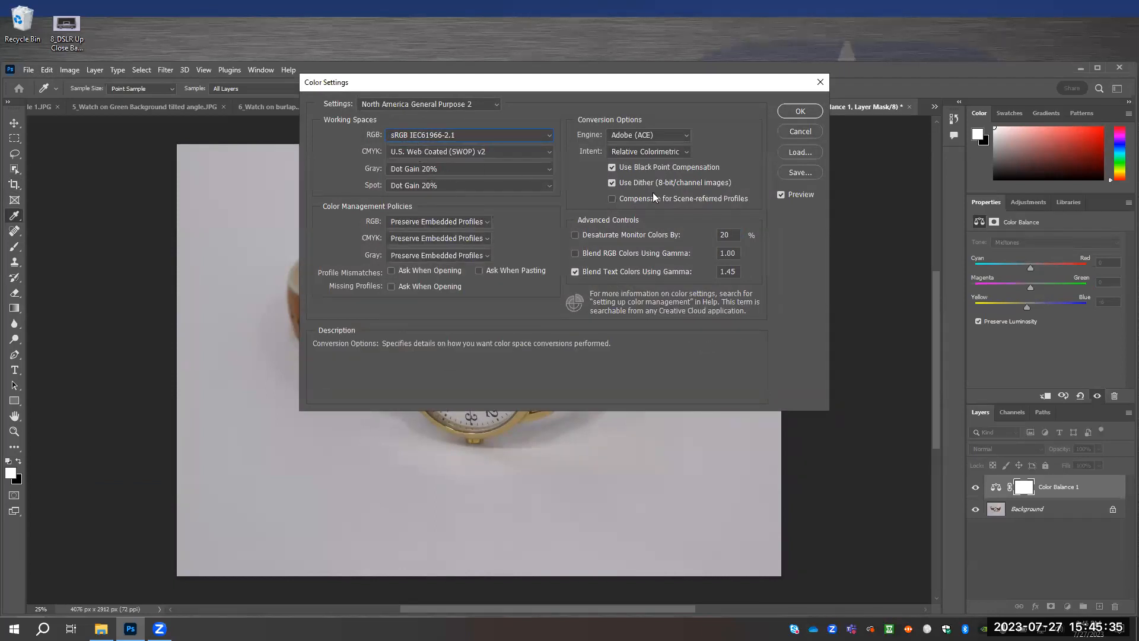
pyautogui.click(819, 83)
pyautogui.press('c')
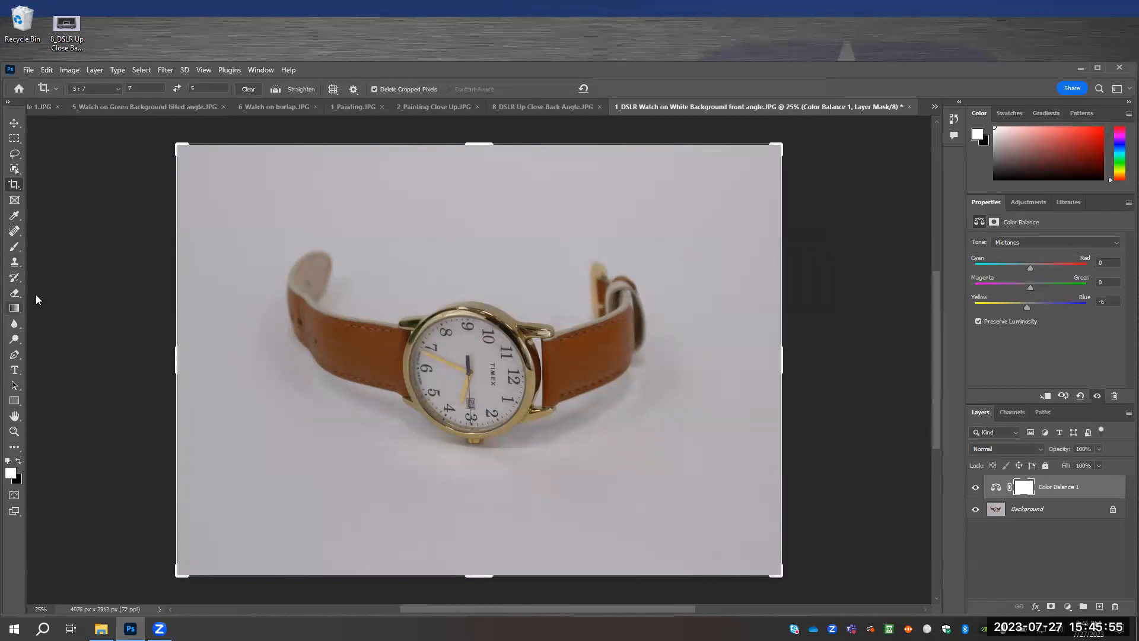
# Step: Set the Clone Stamp to sample All Layers and stroke over the shadow beneath the watch and strap
pyautogui.click(15, 262)
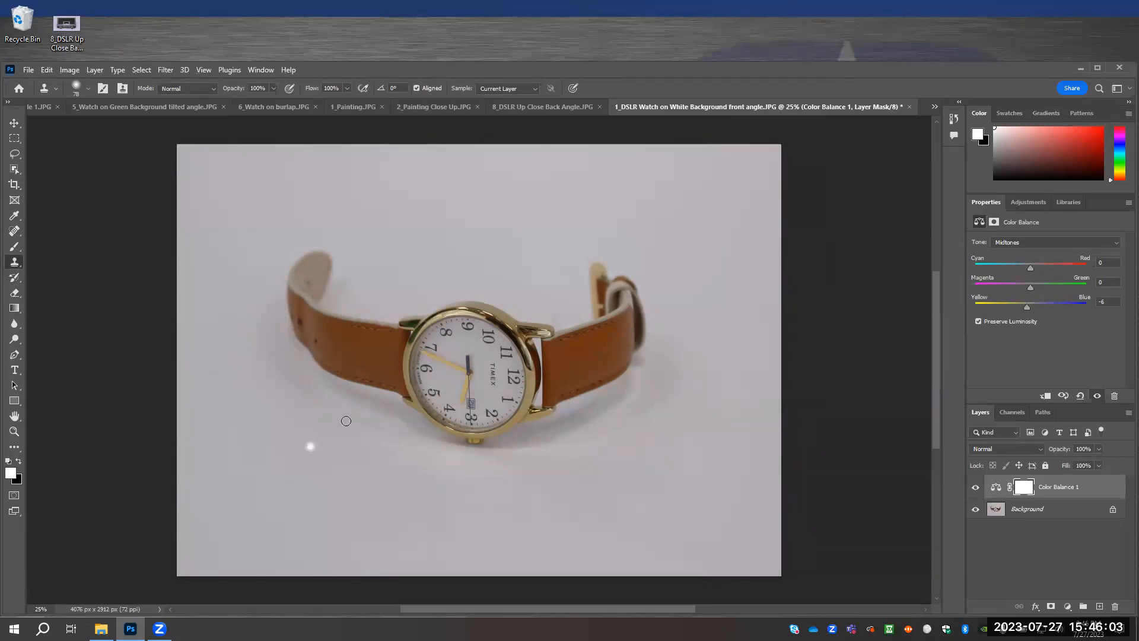
pyautogui.moveTo(352, 404)
pyautogui.mouseDown()
pyautogui.moveTo(390, 414)
pyautogui.moveTo(316, 386)
pyautogui.moveTo(387, 418)
pyautogui.moveTo(307, 382)
pyautogui.moveTo(369, 415)
pyautogui.moveTo(349, 422)
pyautogui.moveTo(310, 384)
pyautogui.moveTo(382, 421)
pyautogui.moveTo(352, 402)
pyautogui.moveTo(352, 387)
pyautogui.moveTo(428, 444)
pyautogui.moveTo(404, 427)
pyautogui.mouseUp()
pyautogui.moveTo(589, 423)
pyautogui.mouseDown()
pyautogui.moveTo(558, 436)
pyautogui.moveTo(587, 415)
pyautogui.moveTo(547, 434)
pyautogui.moveTo(607, 418)
pyautogui.moveTo(632, 388)
pyautogui.moveTo(610, 407)
pyautogui.moveTo(617, 398)
pyautogui.moveTo(617, 416)
pyautogui.moveTo(651, 411)
pyautogui.moveTo(615, 425)
pyautogui.moveTo(642, 403)
pyautogui.mouseUp()
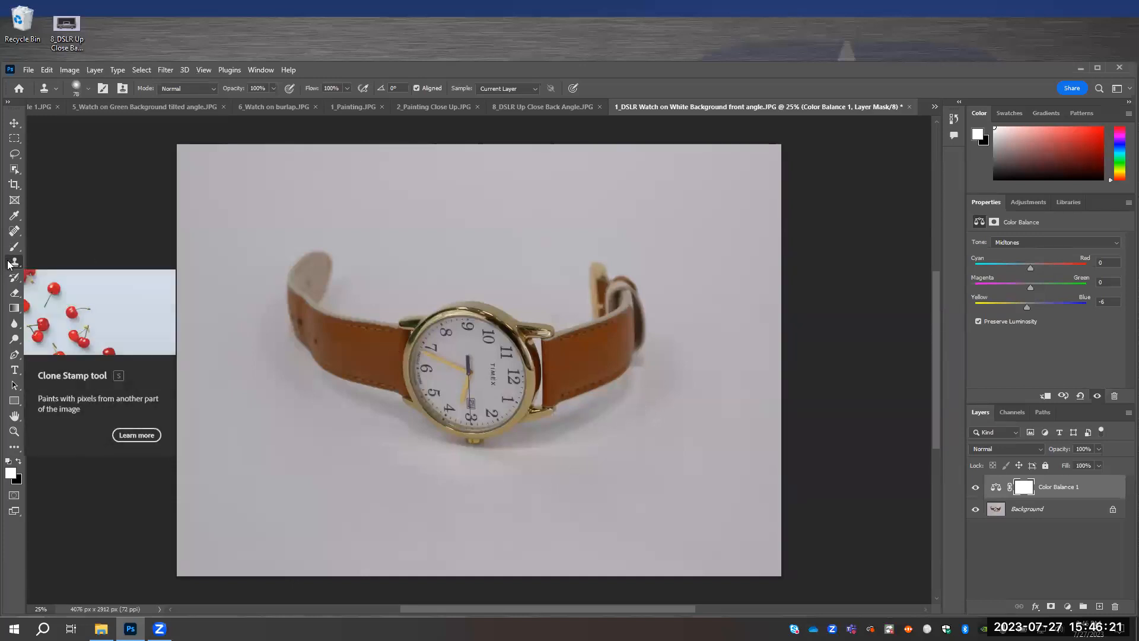
pyautogui.click(275, 89)
pyautogui.click(285, 87)
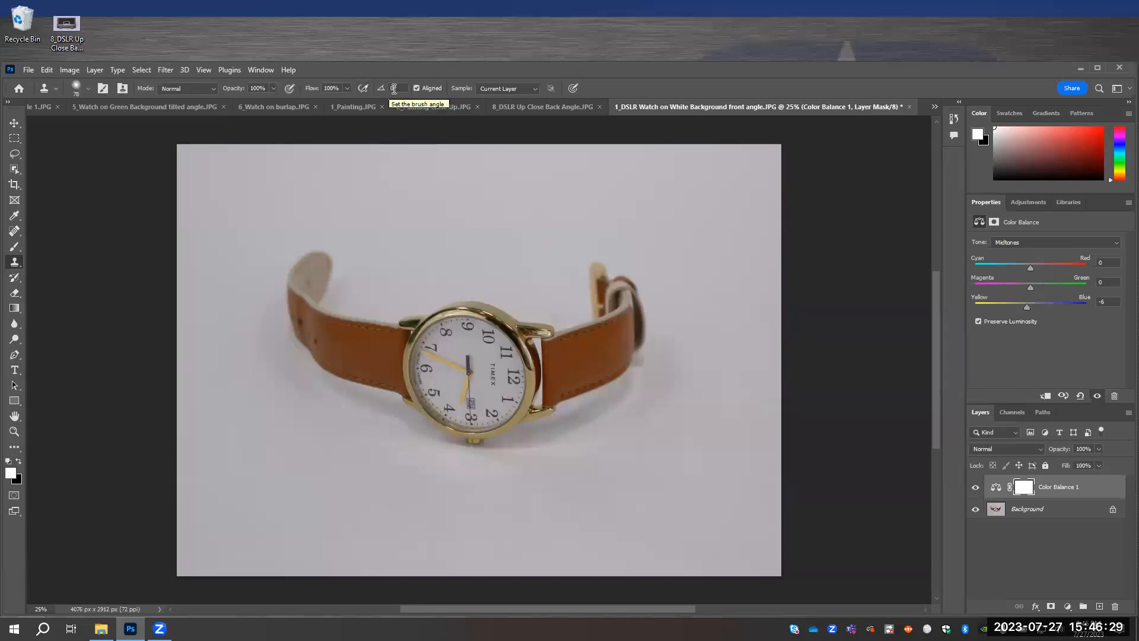
pyautogui.click(508, 90)
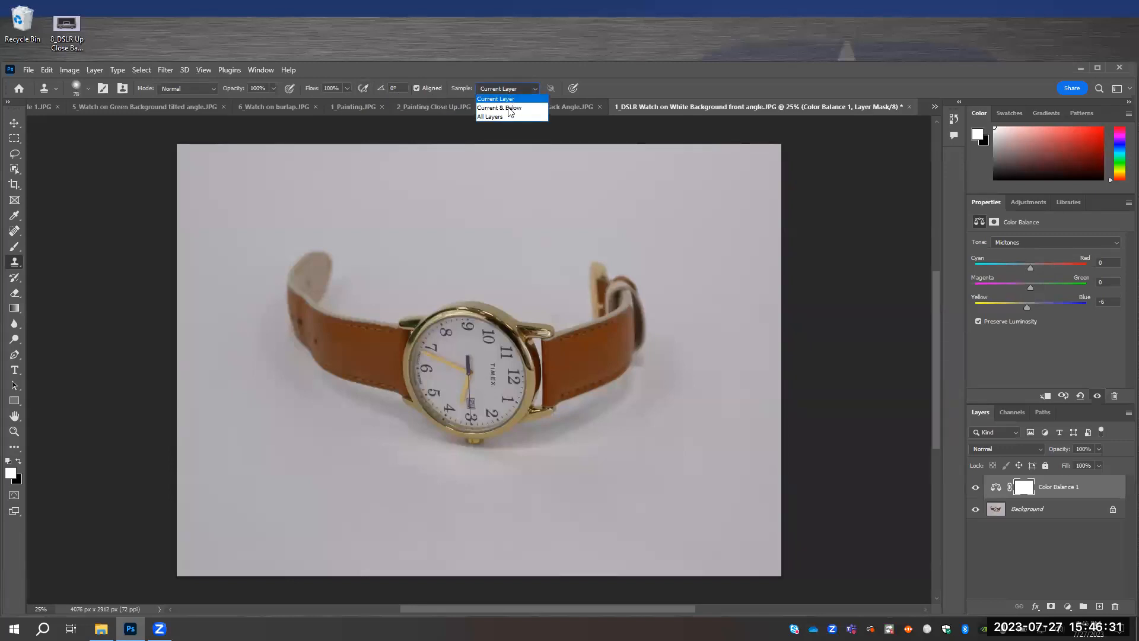
pyautogui.click(508, 117)
pyautogui.moveTo(608, 428)
pyautogui.mouseDown()
pyautogui.moveTo(579, 426)
pyautogui.moveTo(619, 392)
pyautogui.moveTo(604, 396)
pyautogui.moveTo(619, 401)
pyautogui.moveTo(590, 430)
pyautogui.moveTo(525, 451)
pyautogui.moveTo(529, 462)
pyautogui.moveTo(499, 458)
pyautogui.moveTo(522, 465)
pyautogui.mouseUp()
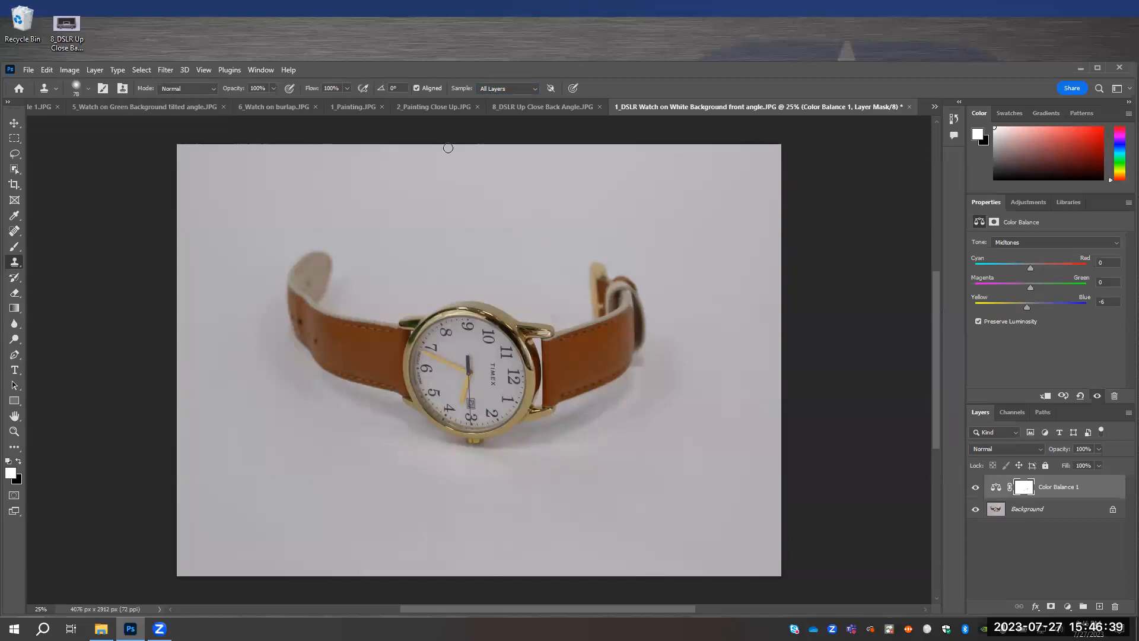
# Step: Export the watch photo as 1_DSLR Watch on White Background front angle.png in the 2 Watch folder, with Transparency and Convert to sRGB enabled
pyautogui.click(27, 70)
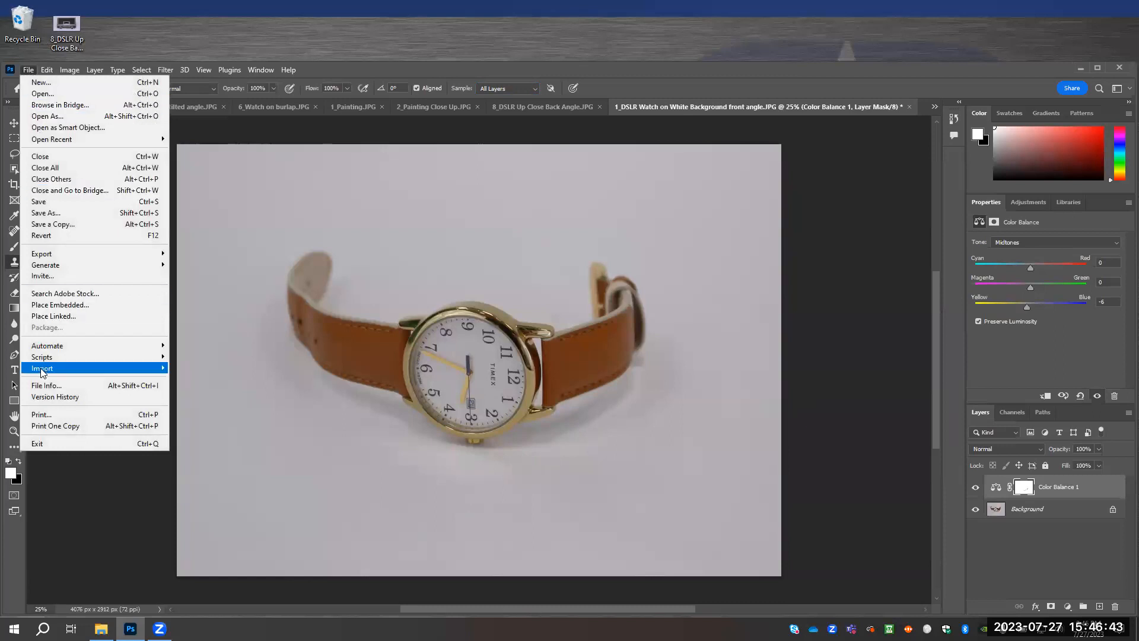
pyautogui.moveTo(66, 255)
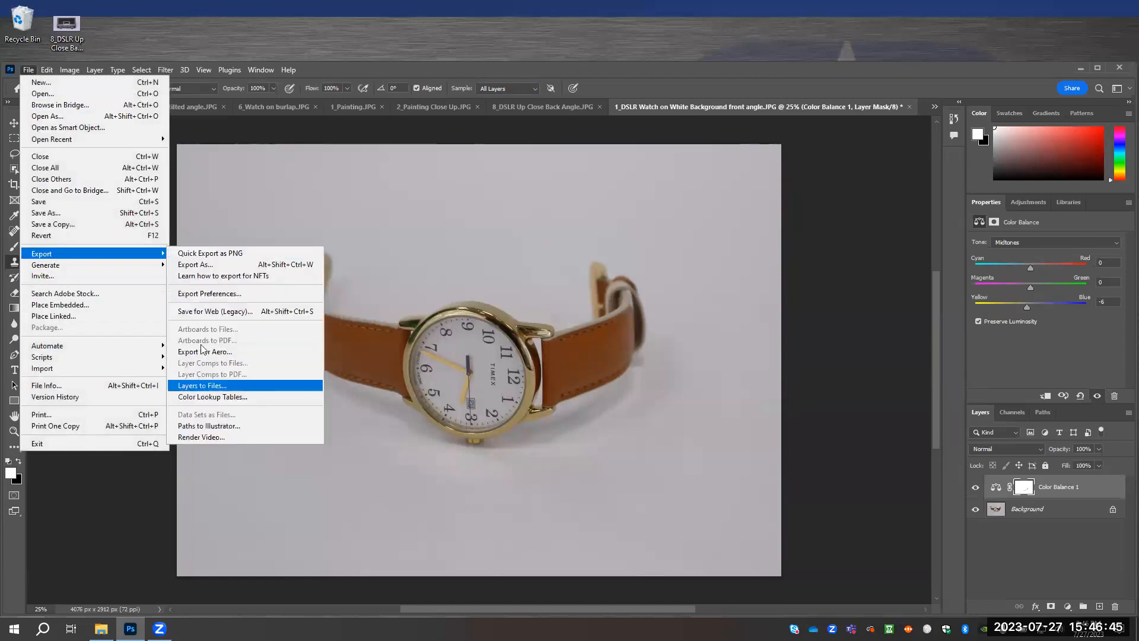
pyautogui.click(215, 265)
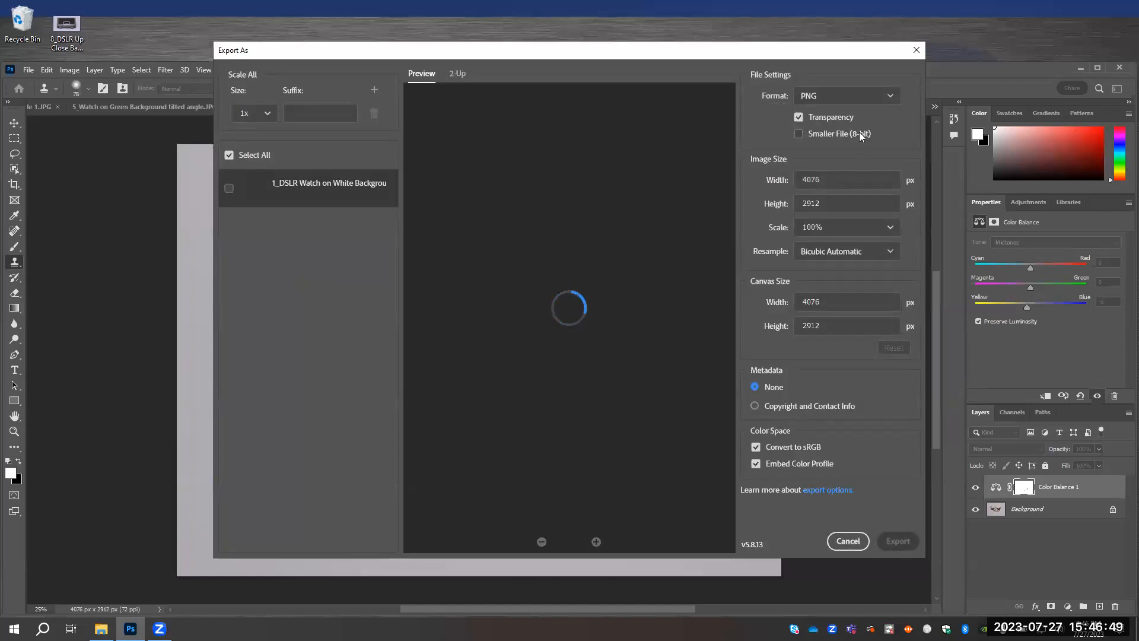
pyautogui.click(796, 446)
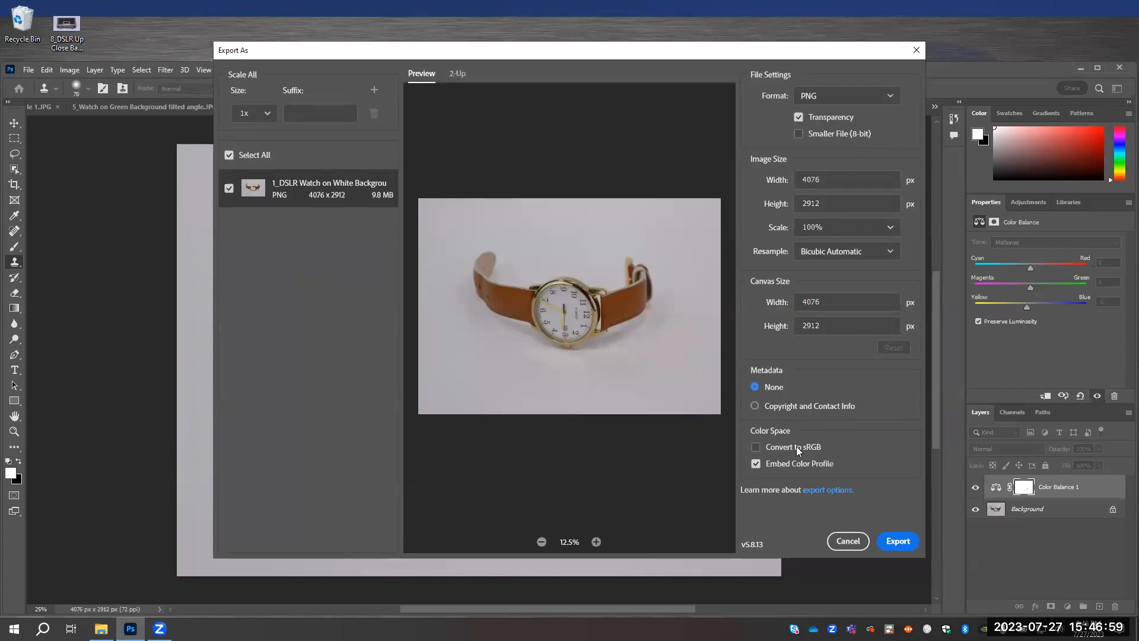
pyautogui.click(796, 446)
pyautogui.click(799, 118)
pyautogui.click(897, 541)
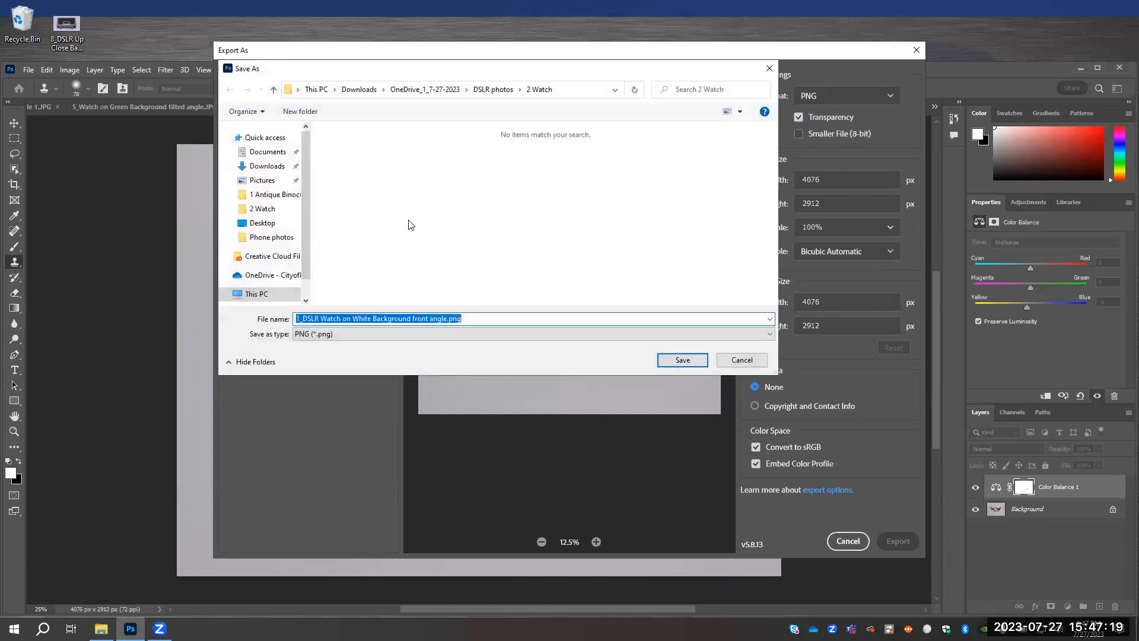
pyautogui.click(662, 364)
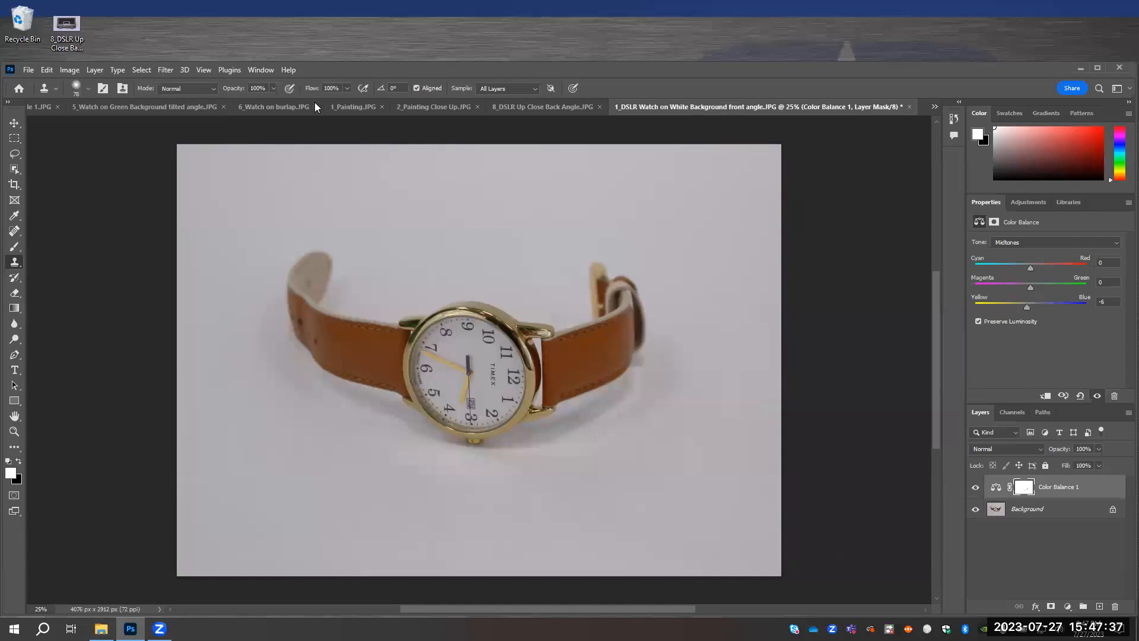
# Step: Open the photo 4_DSLR Corner Angle 1.JPG from the 1 Antique Binoculars folder in DSLR photos
pyautogui.click(24, 72)
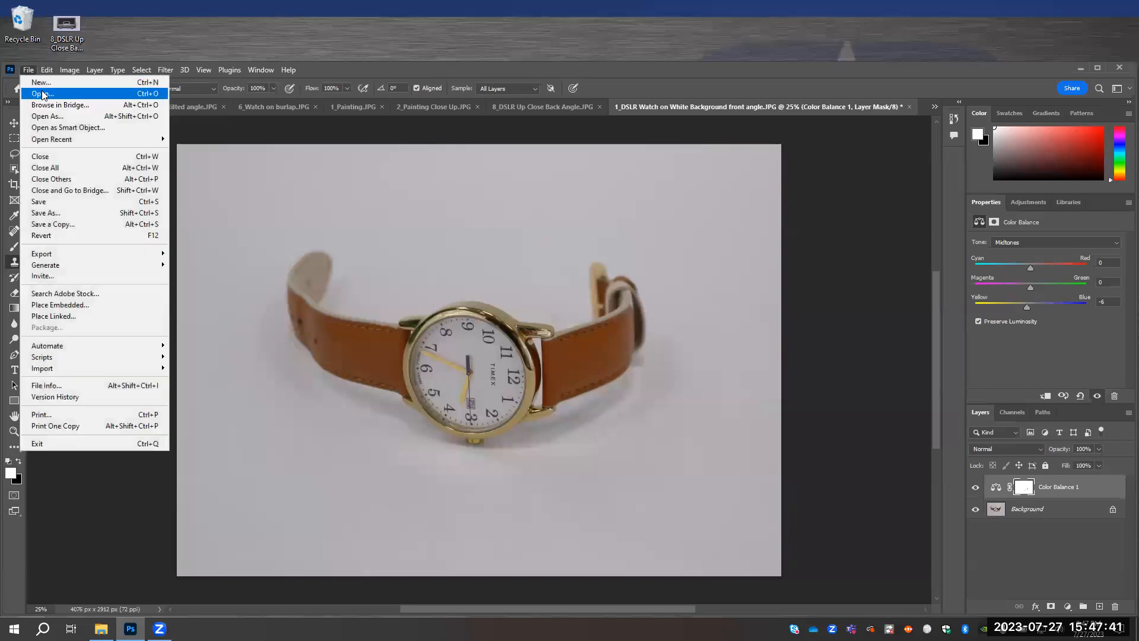
pyautogui.click(42, 93)
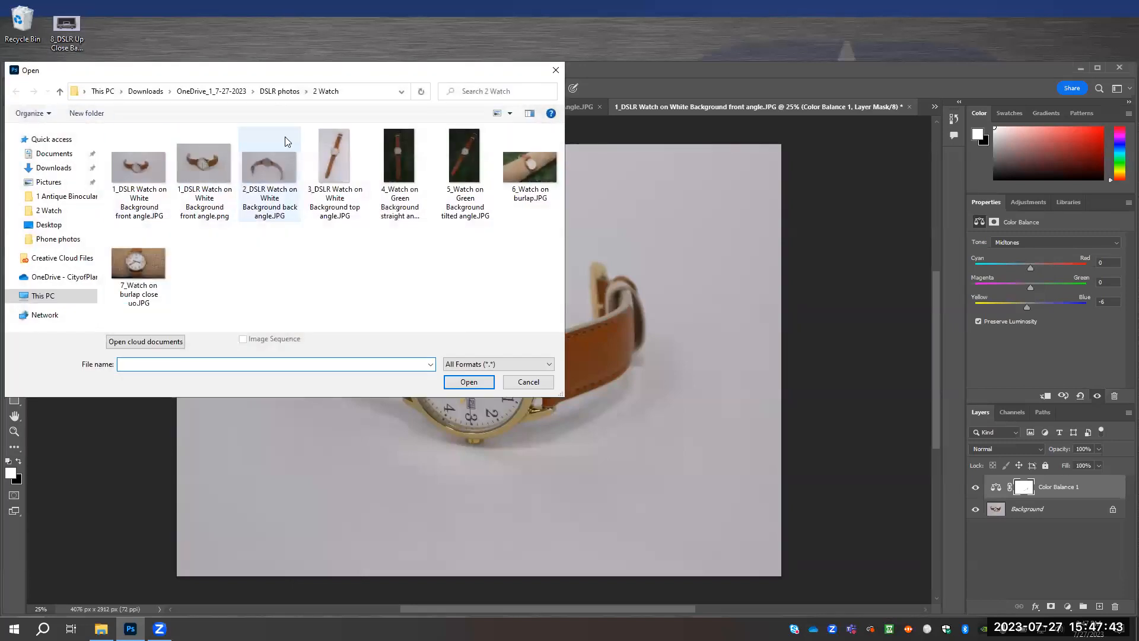
pyautogui.click(273, 91)
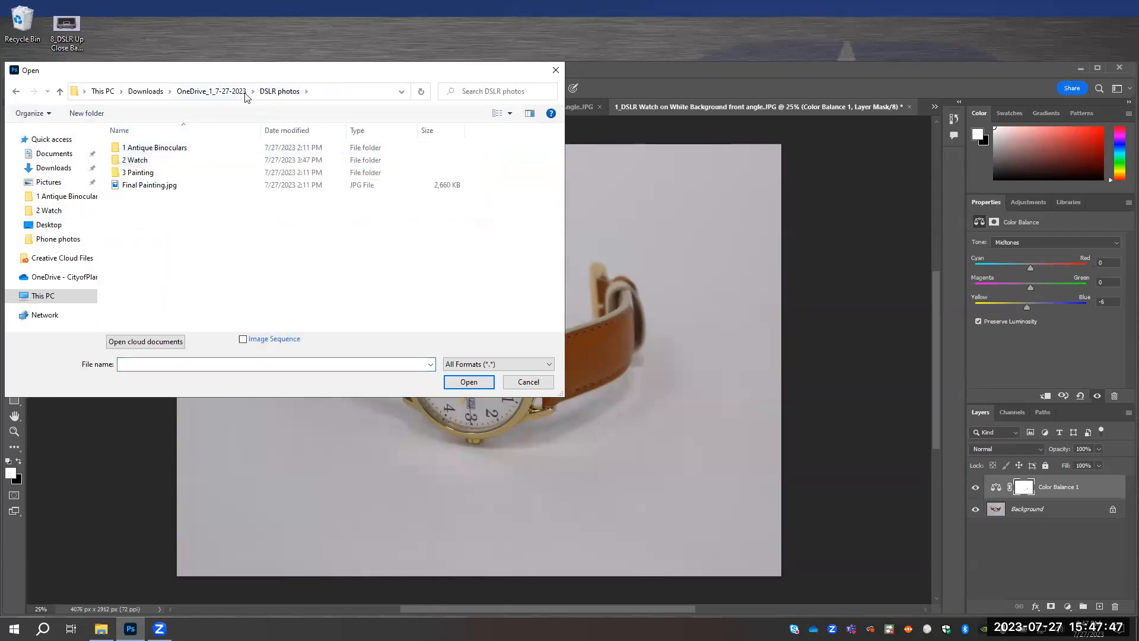
pyautogui.doubleClick(179, 147)
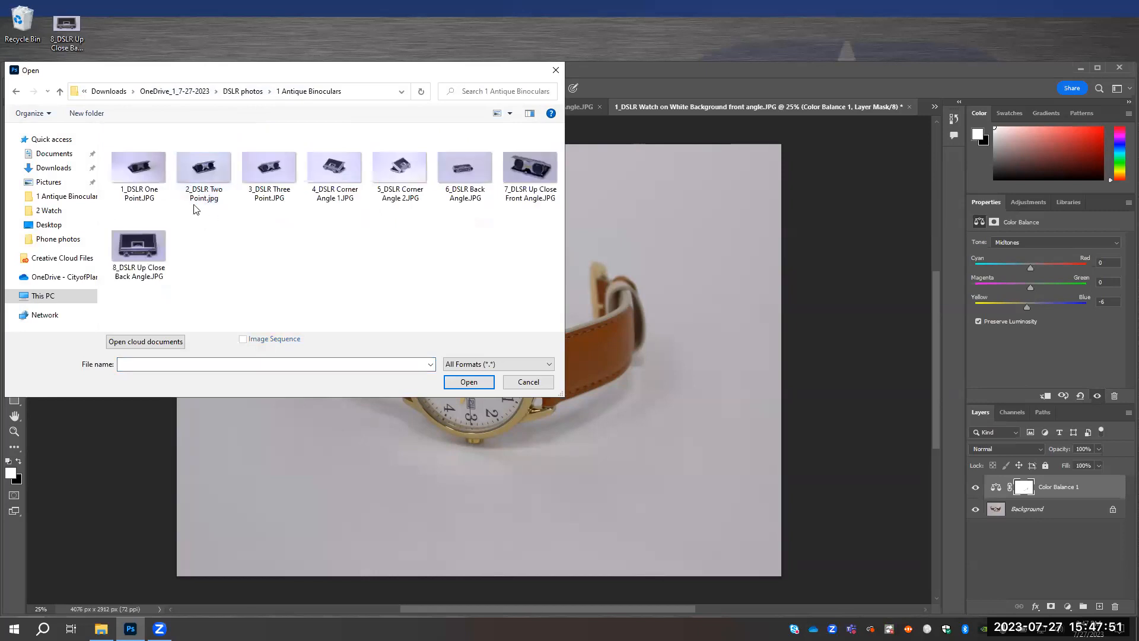
pyautogui.doubleClick(354, 200)
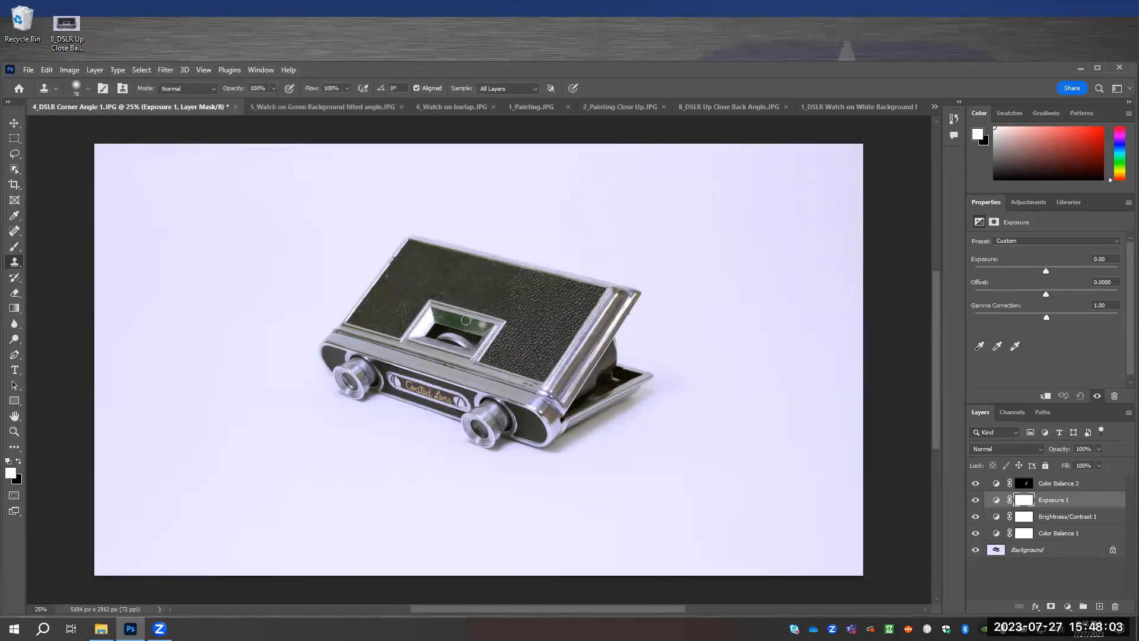
# Step: Lasso the greenish inner frame above the focus wheel, feather it 10 pixels and add a Color Balance layer with midtone Yellow–Blue at +19
pyautogui.click(15, 154)
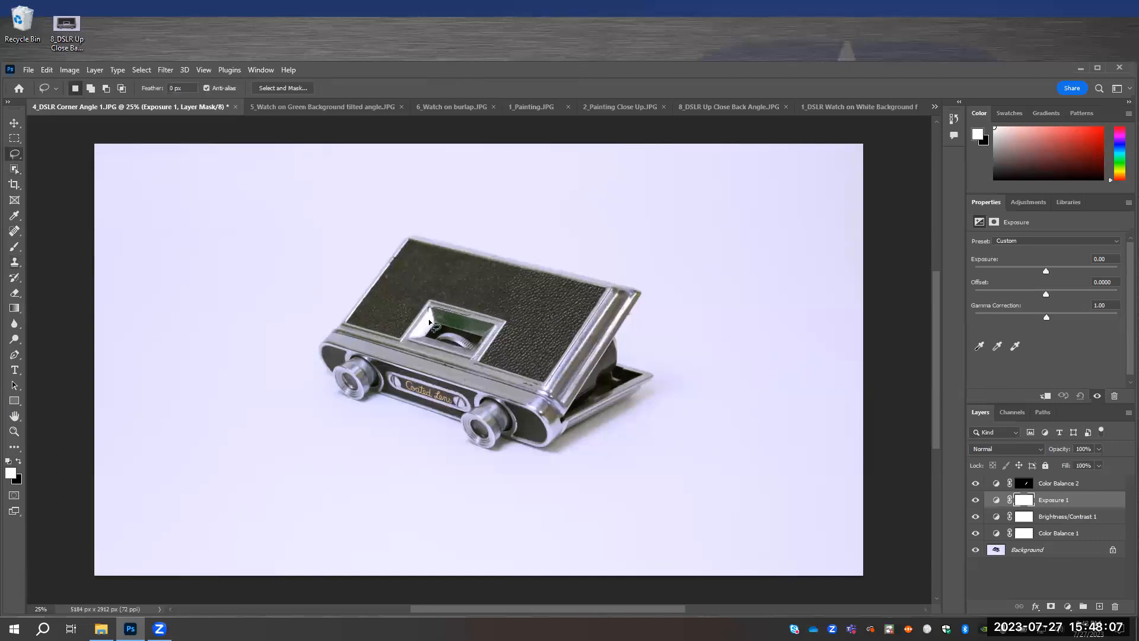
pyautogui.moveTo(473, 312); pyautogui.dragTo(466, 312)
pyautogui.click(1036, 204)
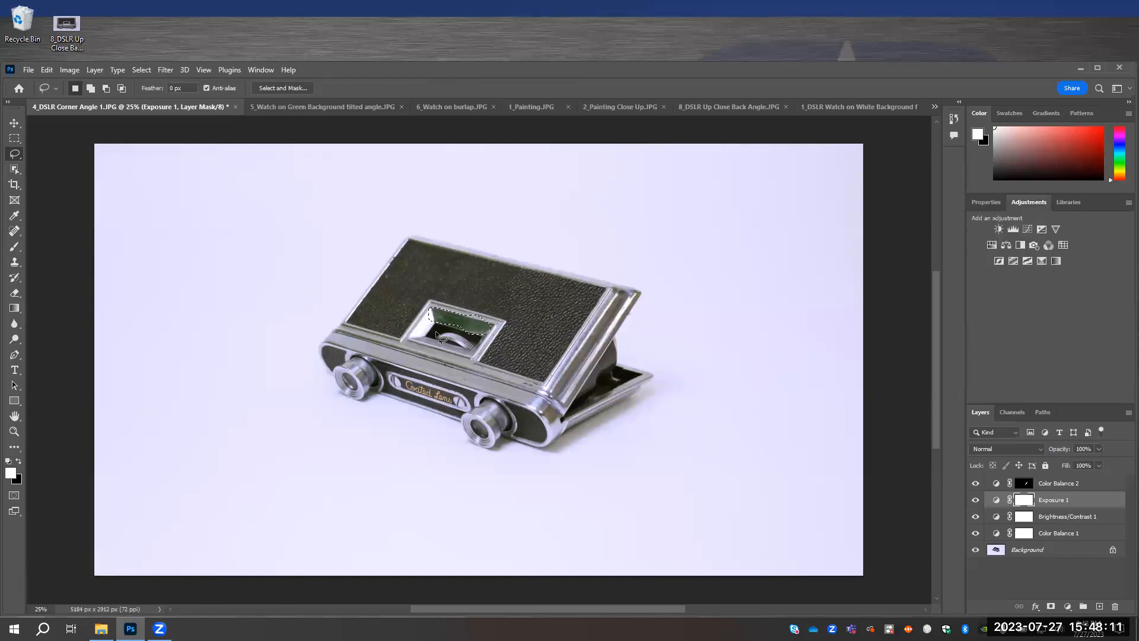
pyautogui.rightClick(458, 322)
pyautogui.click(481, 350)
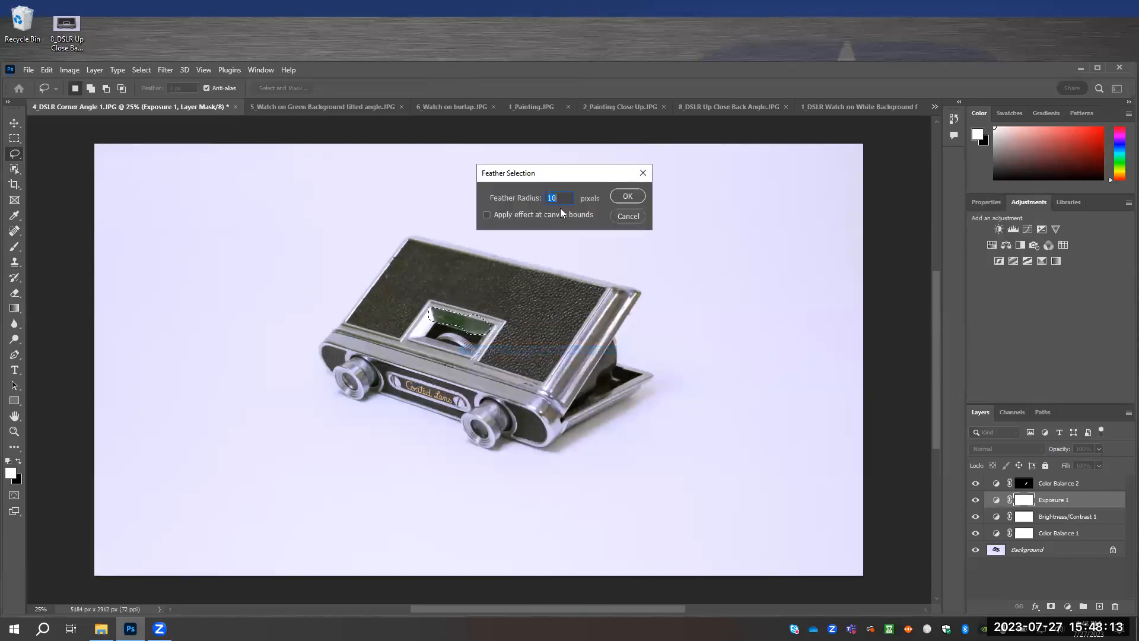
pyautogui.click(630, 190)
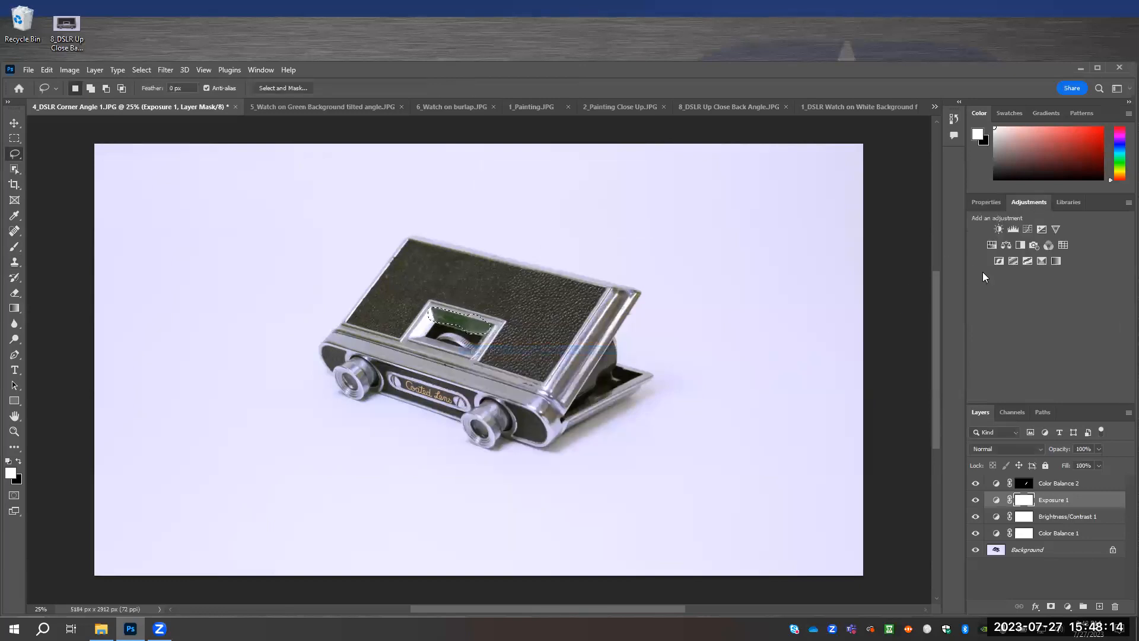
pyautogui.click(1007, 246)
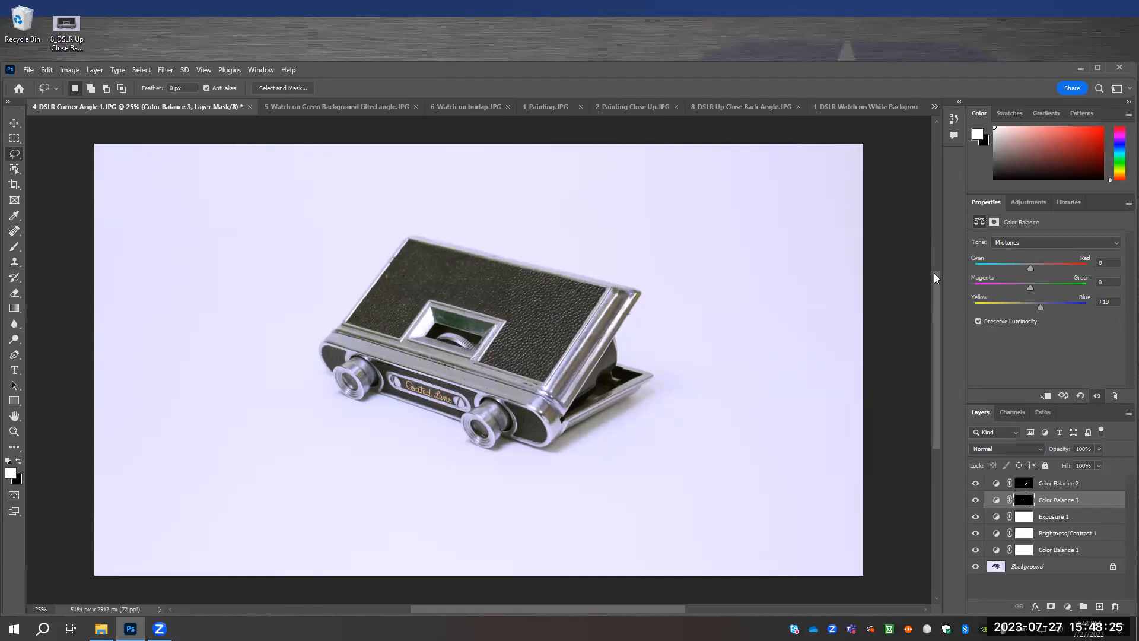
# Step: Add a Brightness/Contrast layer above Color Balance 3 and set its Brightness to 18
pyautogui.click(1035, 204)
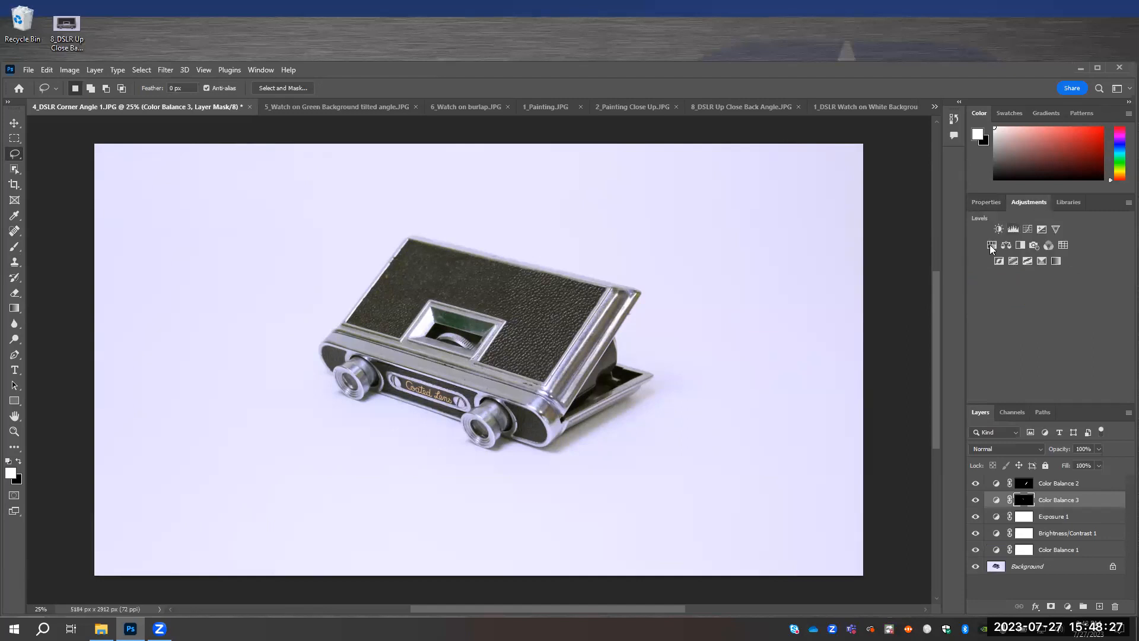
pyautogui.click(997, 229)
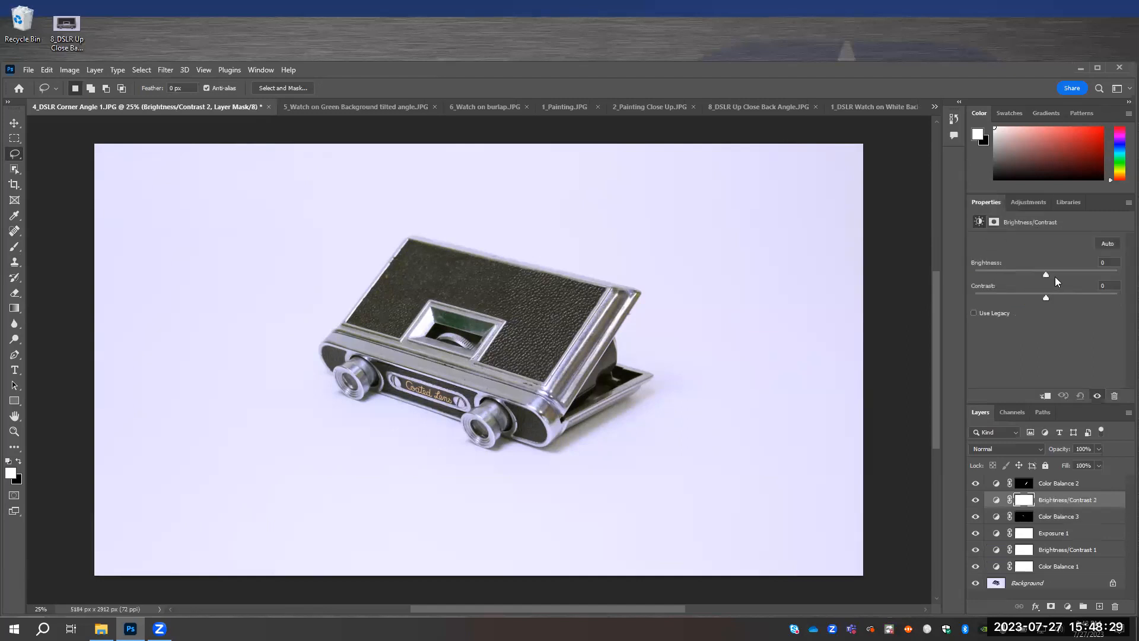
pyautogui.moveTo(1047, 277); pyautogui.dragTo(1053, 277)
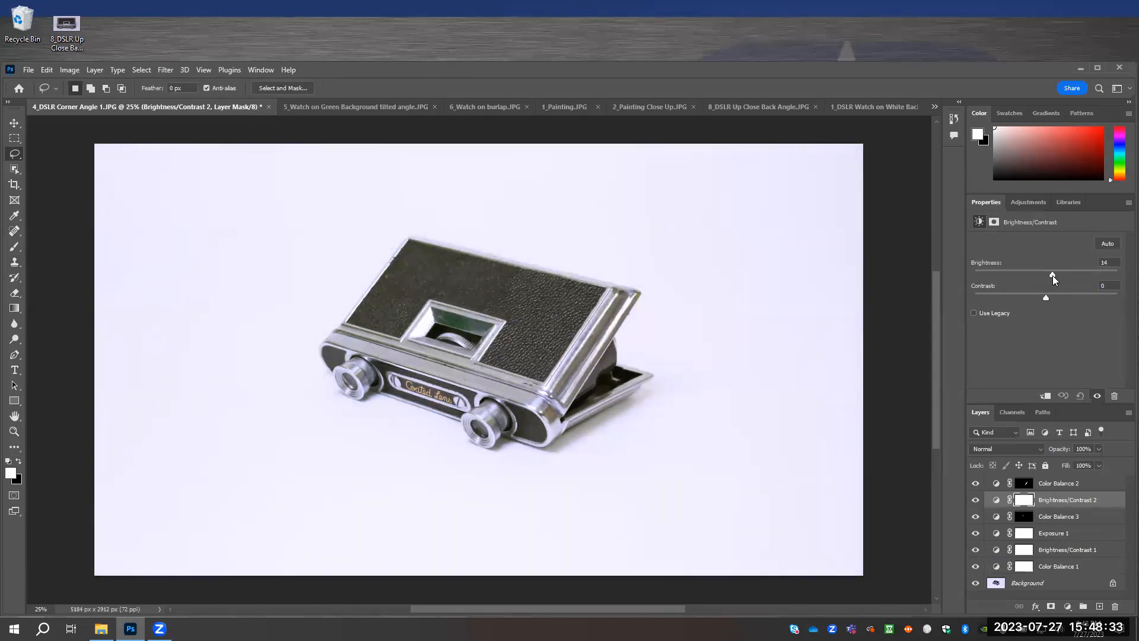
pyautogui.moveTo(1053, 277); pyautogui.dragTo(1039, 279)
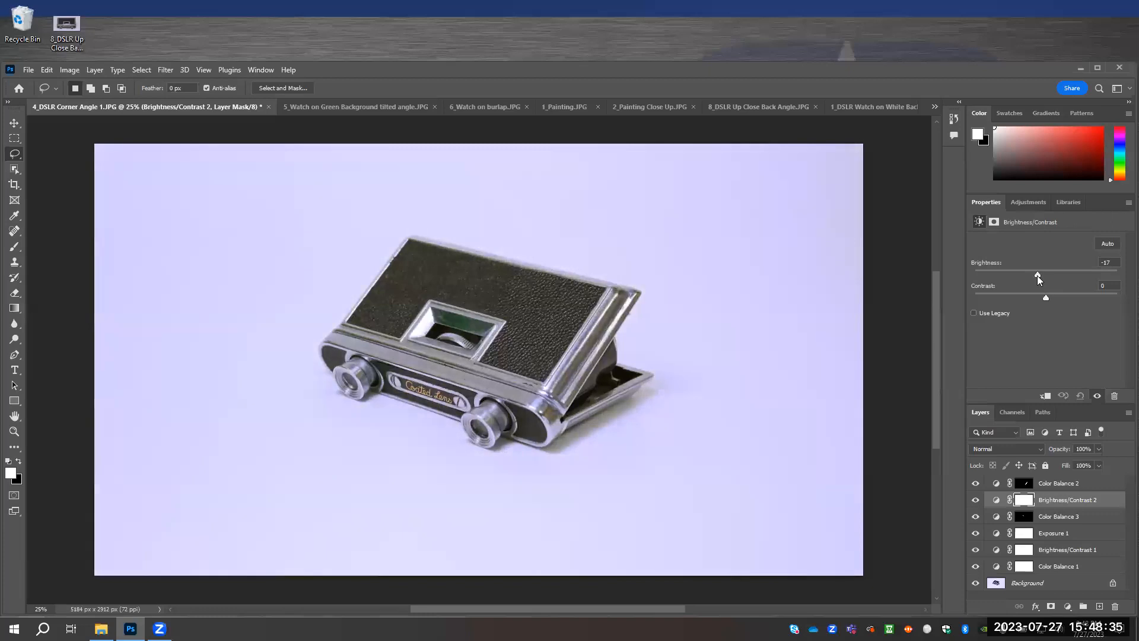
pyautogui.moveTo(1040, 278); pyautogui.dragTo(1052, 280)
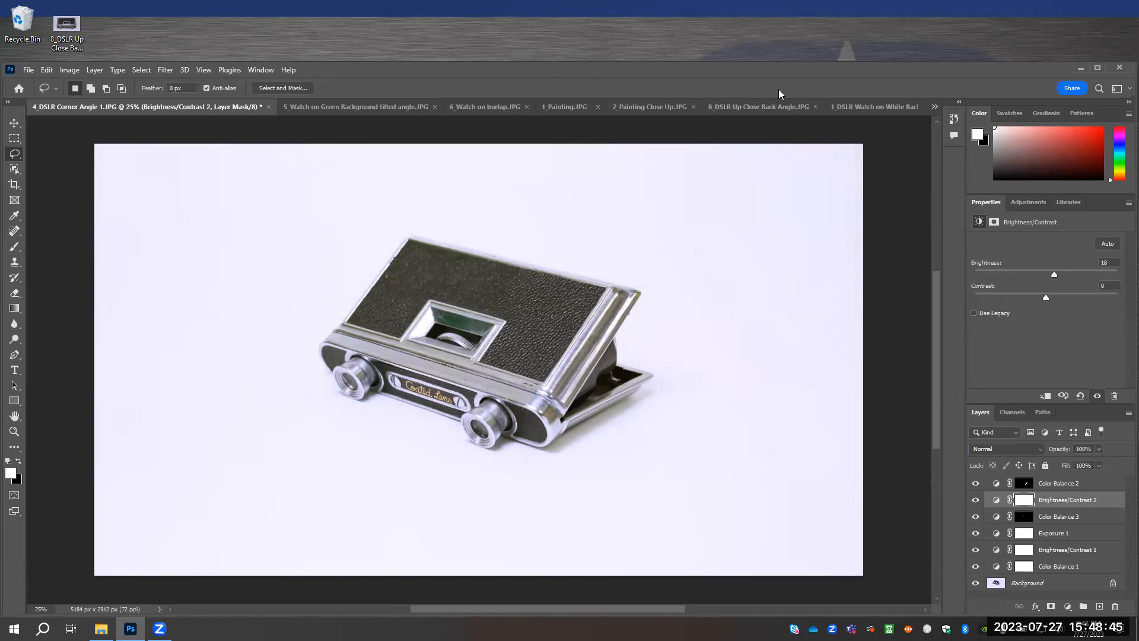
# Step: Crop the photo to a landscape 7 by 5 ratio, trimmed evenly around the binoculars
pyautogui.click(14, 184)
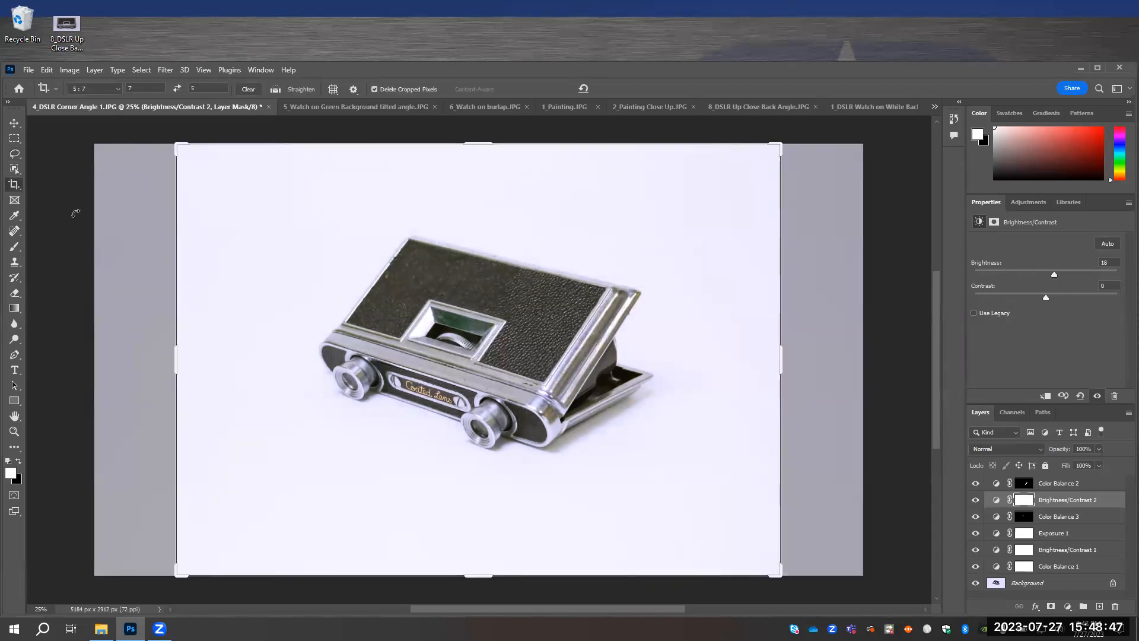
pyautogui.moveTo(174, 366); pyautogui.dragTo(211, 367)
pyautogui.moveTo(754, 365); pyautogui.dragTo(707, 370)
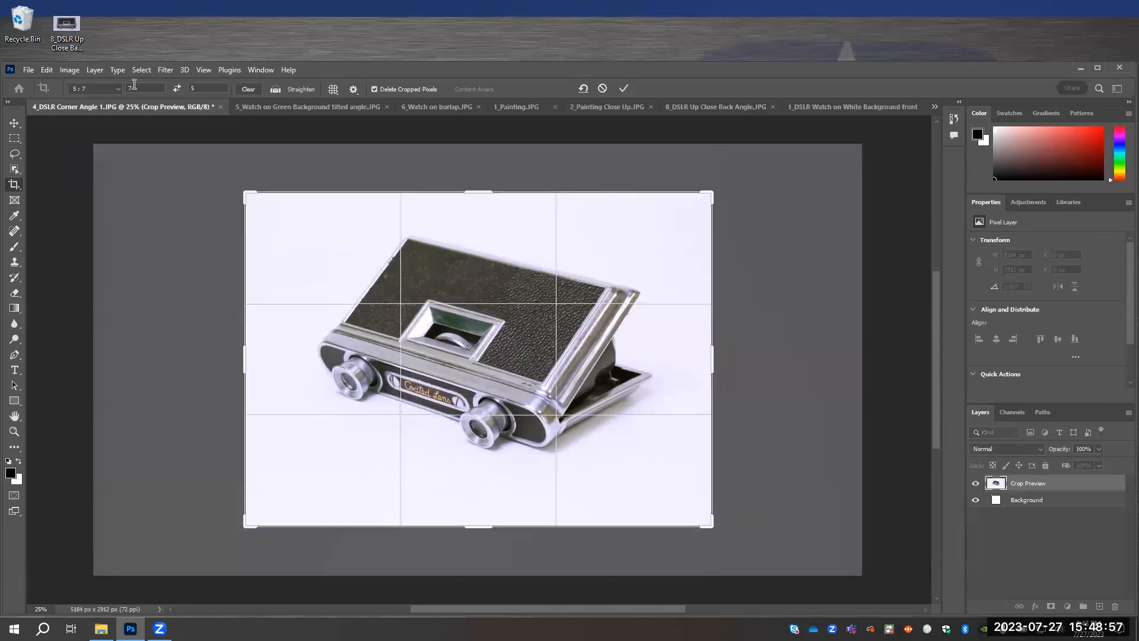
pyautogui.click(624, 89)
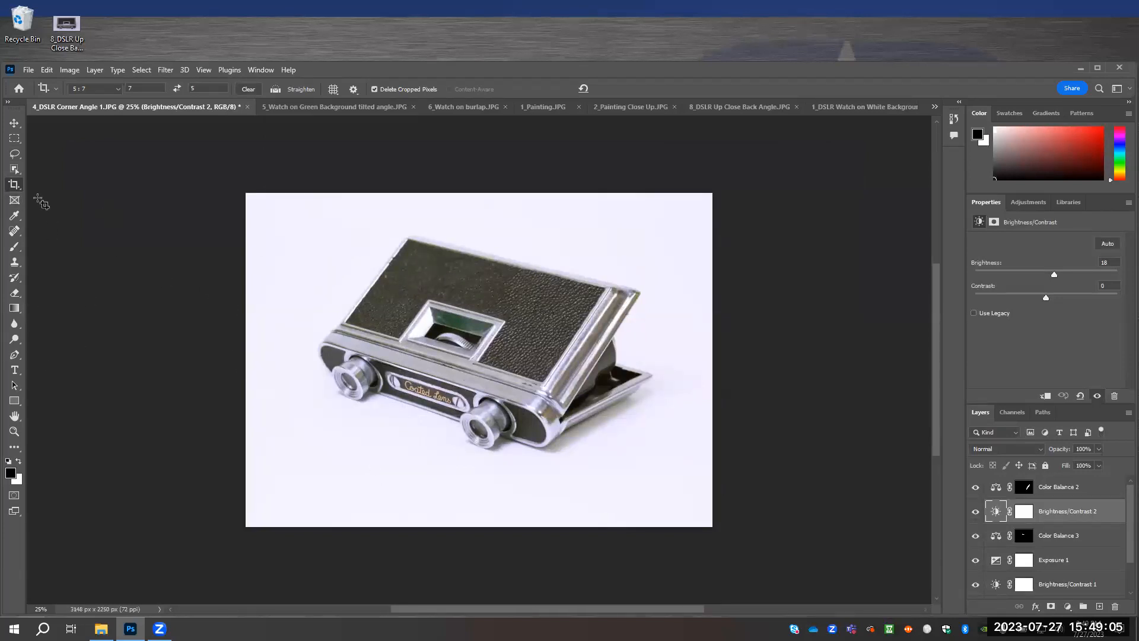
# Step: Try the 5 : 7 crop preset in portrait orientation and swap it back to landscape
pyautogui.click(14, 186)
pyautogui.click(14, 125)
pyautogui.click(9, 185)
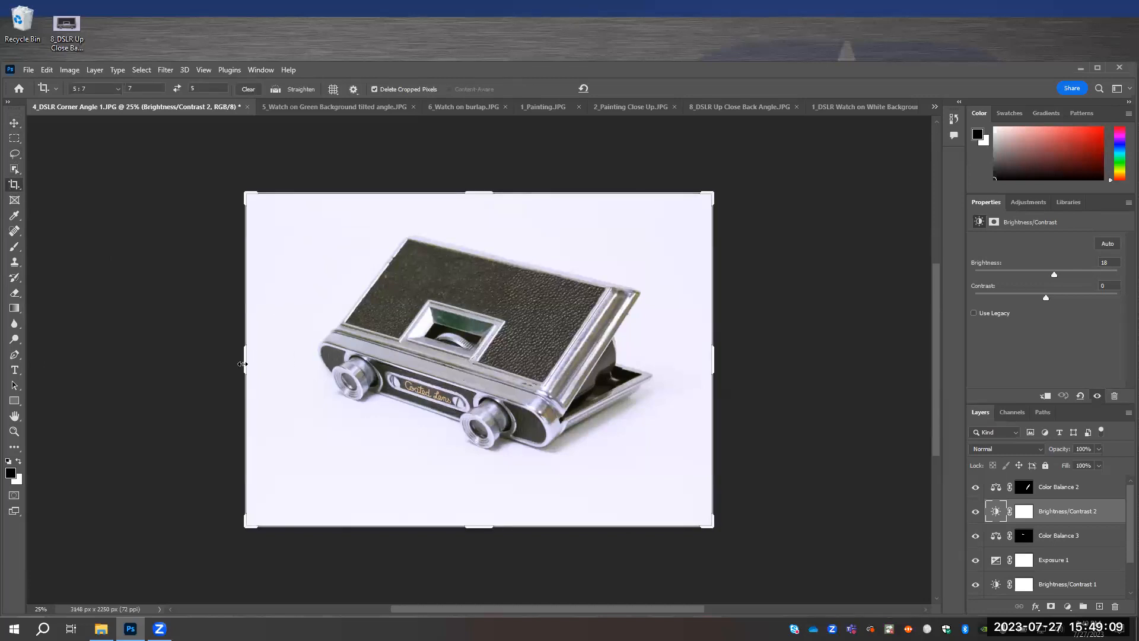
pyautogui.click(110, 89)
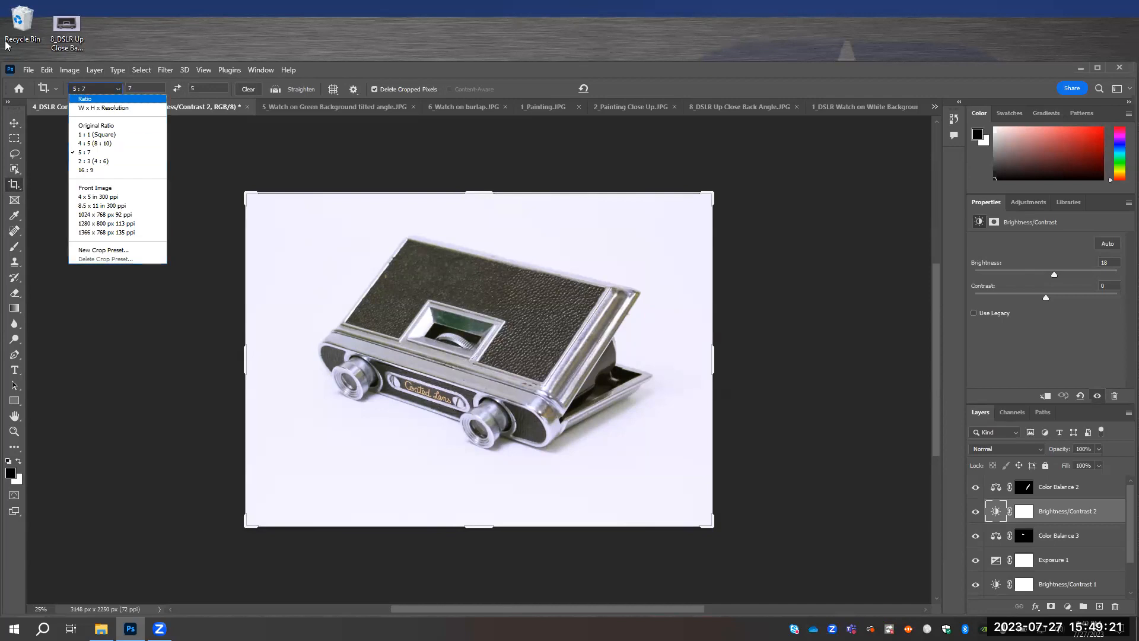
pyautogui.click(125, 61)
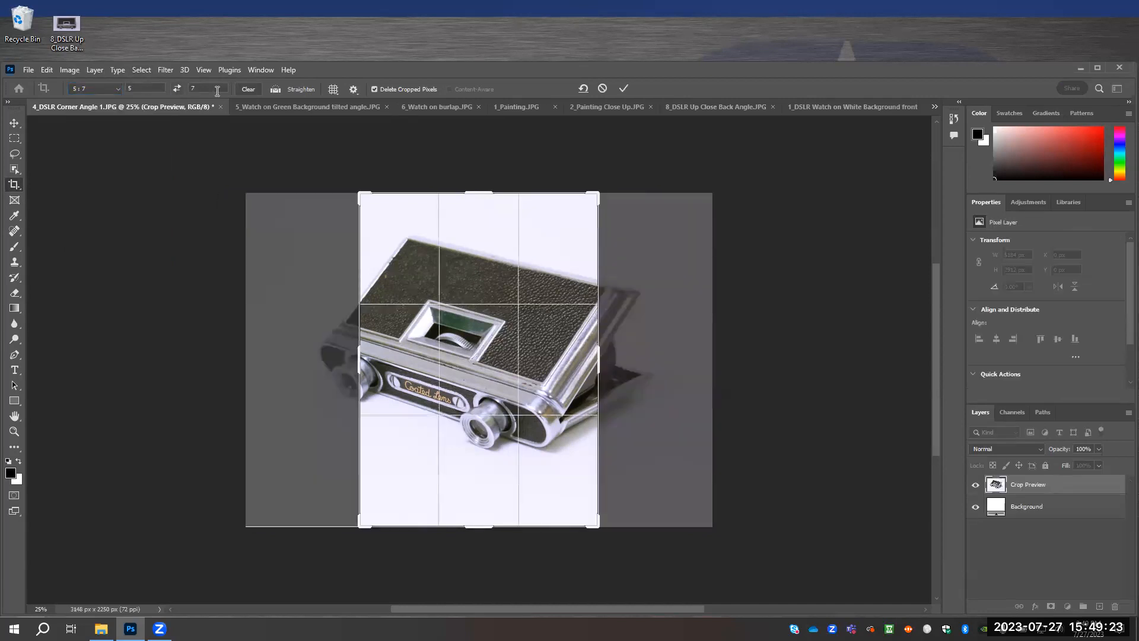
pyautogui.click(177, 89)
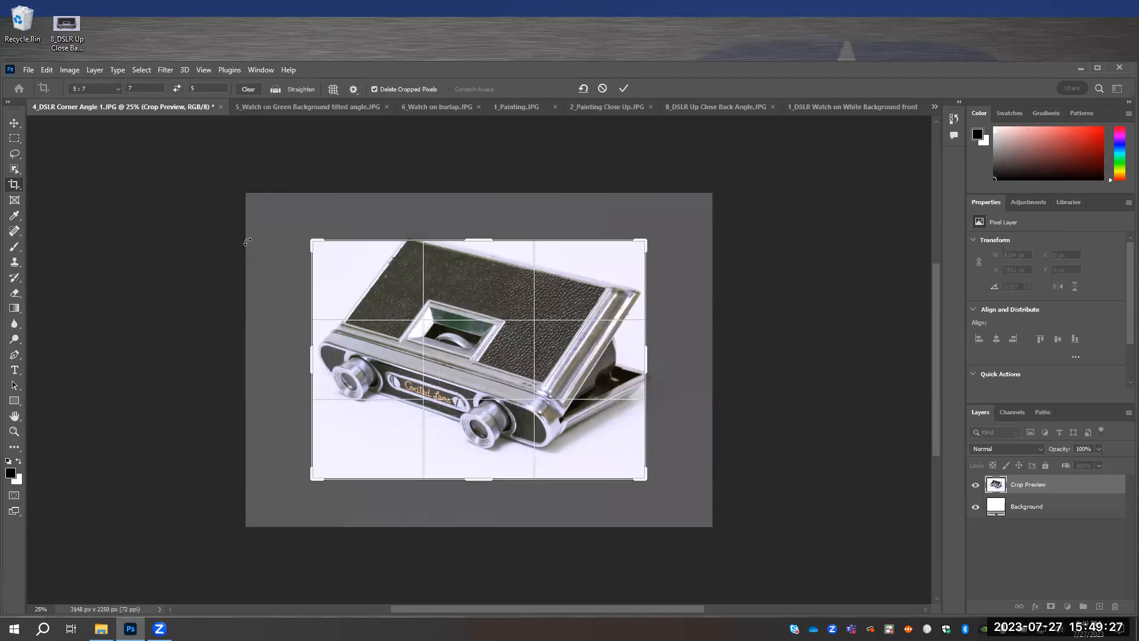
# Step: Extend the landscape crop frame to the photo's edges and apply the crop
pyautogui.moveTo(311, 242); pyautogui.dragTo(303, 190)
pyautogui.moveTo(686, 501); pyautogui.dragTo(713, 525)
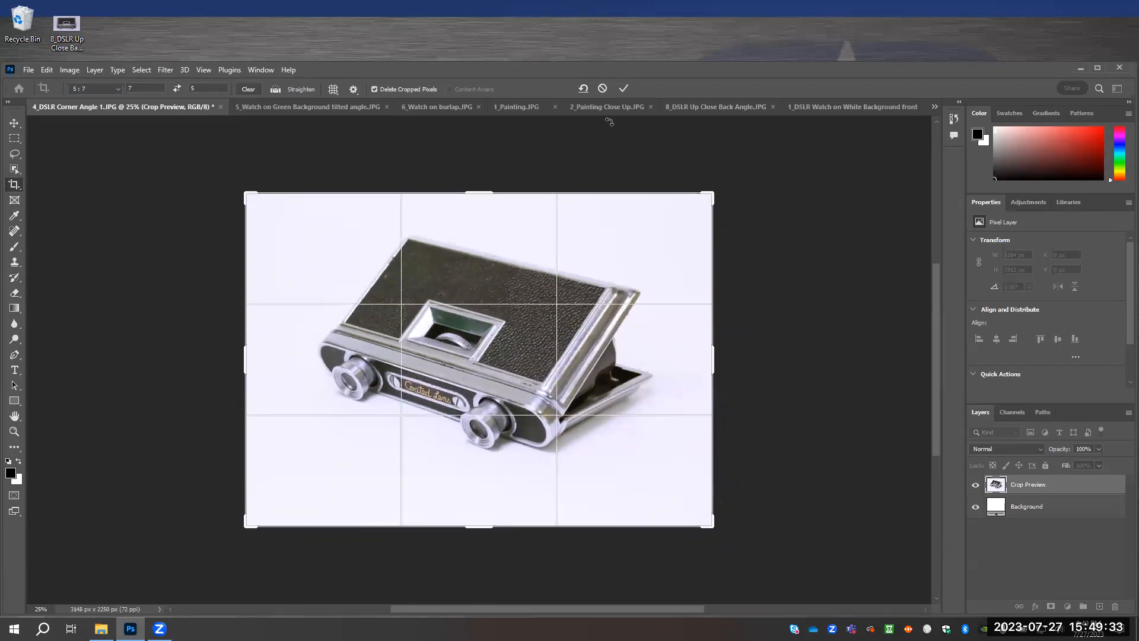
pyautogui.click(623, 88)
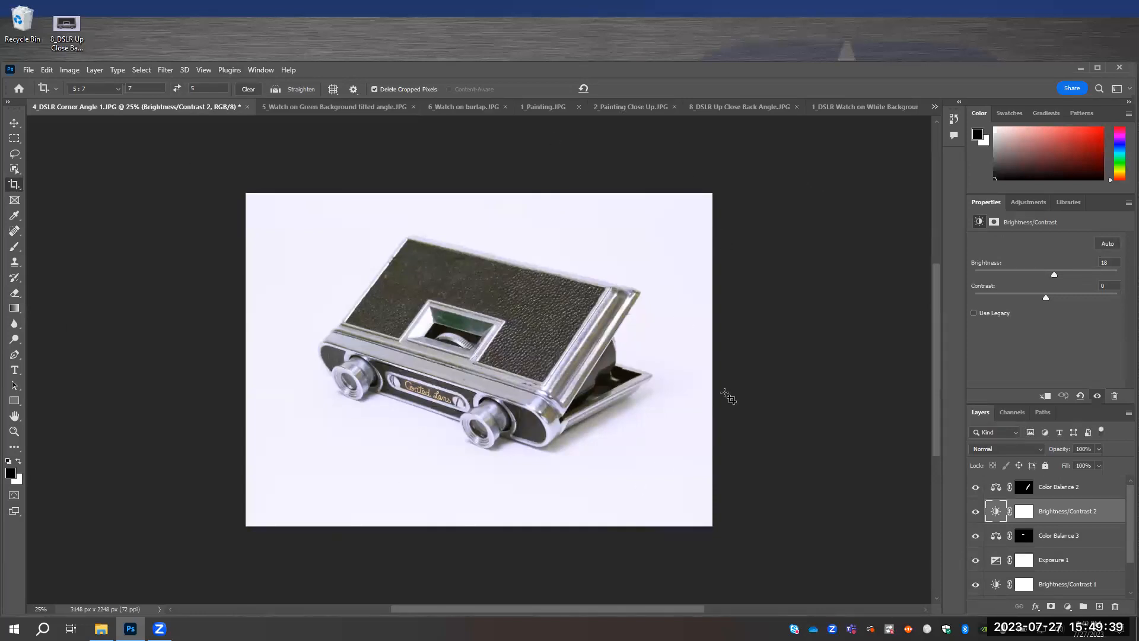
# Step: Look through the open watch and painting documents, leaving the Crop tool for the Move tool
pyautogui.click(335, 108)
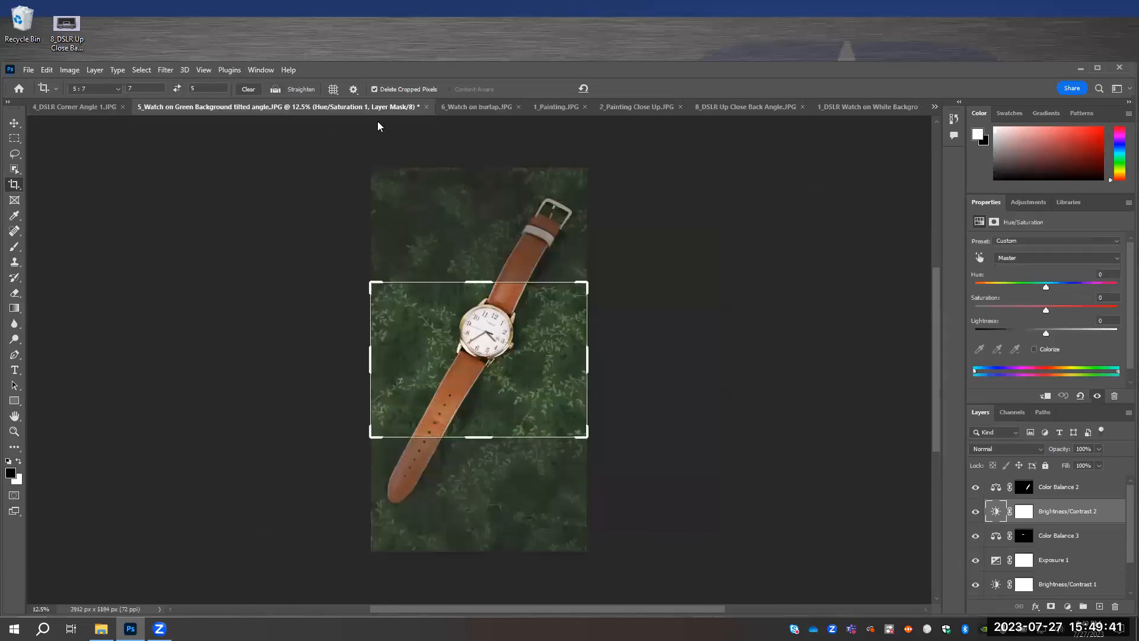
pyautogui.click(494, 113)
pyautogui.click(544, 109)
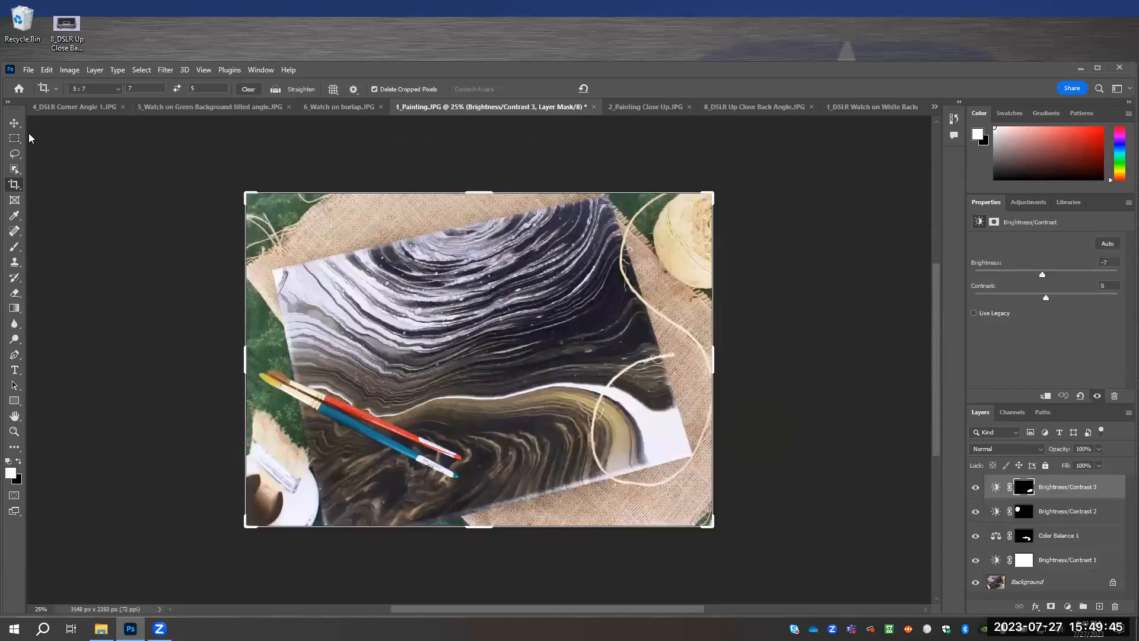
pyautogui.click(15, 122)
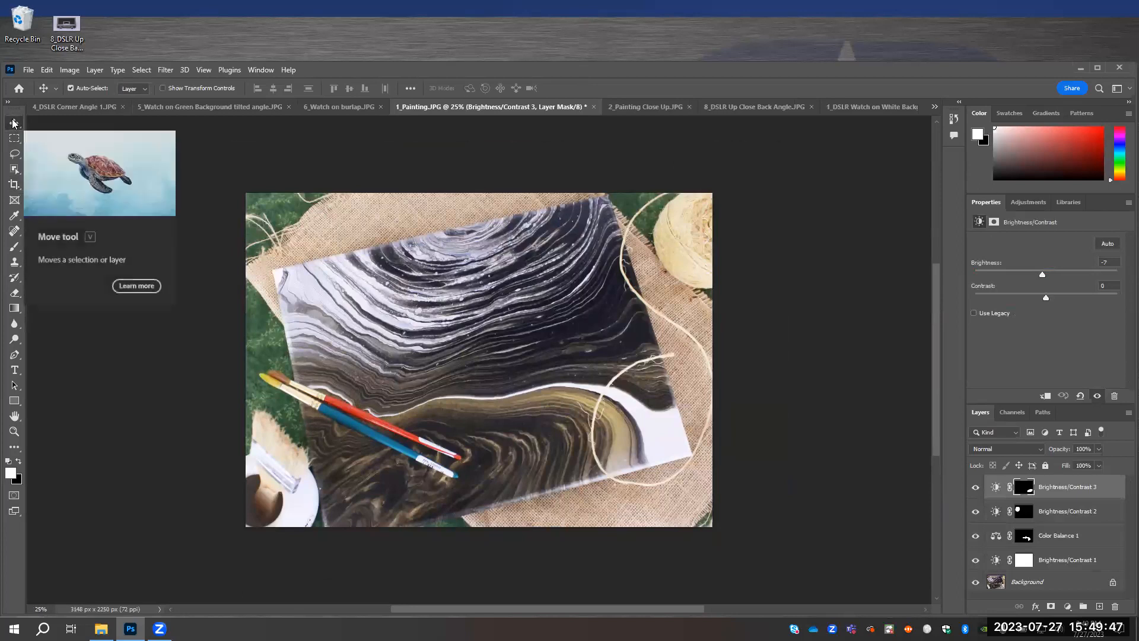
pyautogui.click(621, 110)
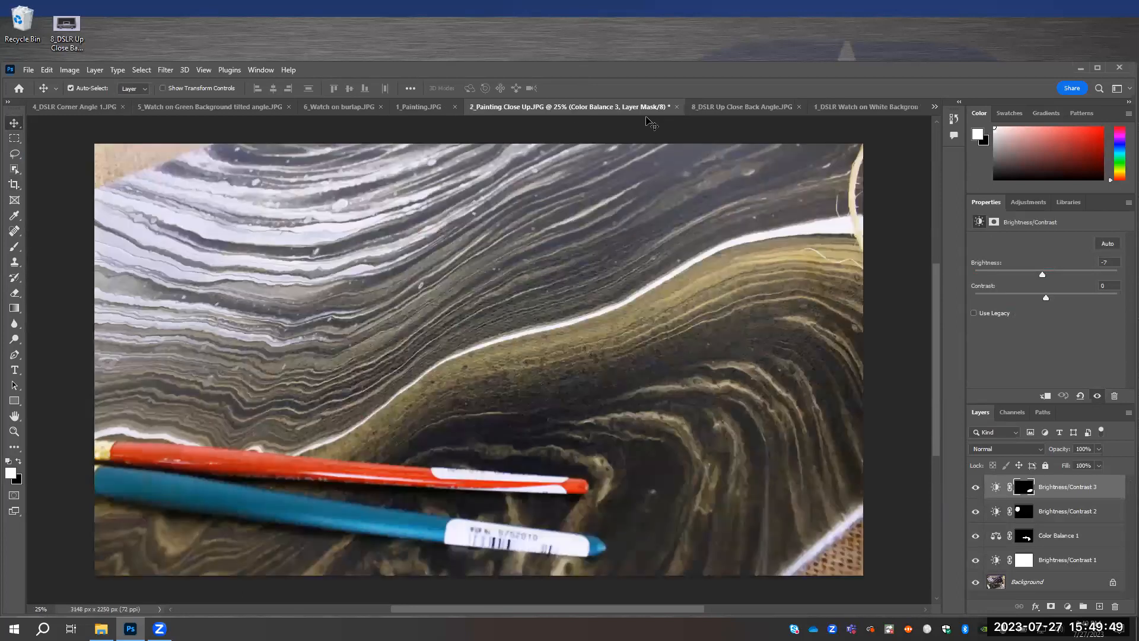
pyautogui.click(793, 109)
pyautogui.click(821, 110)
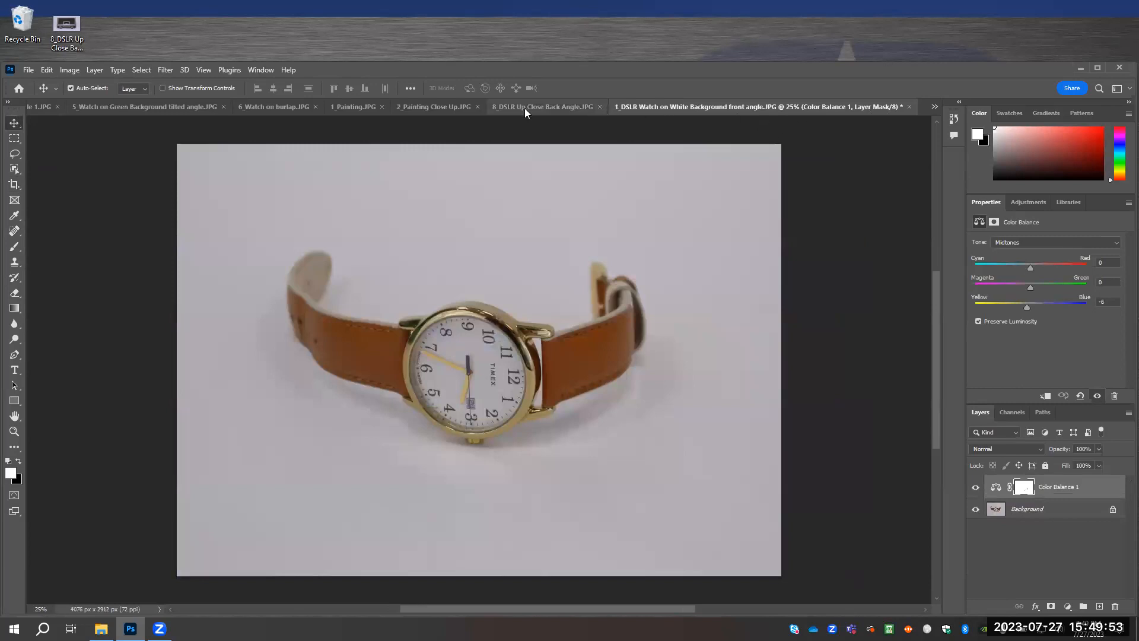
# Step: Close 8_DSLR Up Close Back Angle.JPG, saving it on the computer as 8_DSLR Up Close Back Angle.psd with Maximize Compatibility enabled
pyautogui.click(592, 108)
pyautogui.click(795, 107)
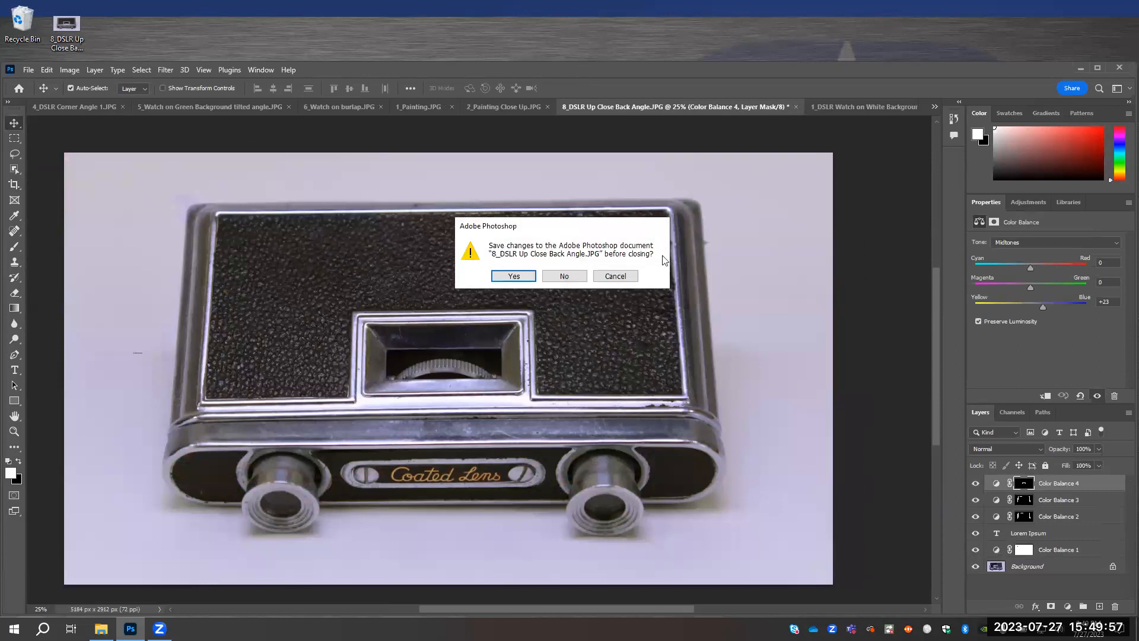
pyautogui.click(521, 280)
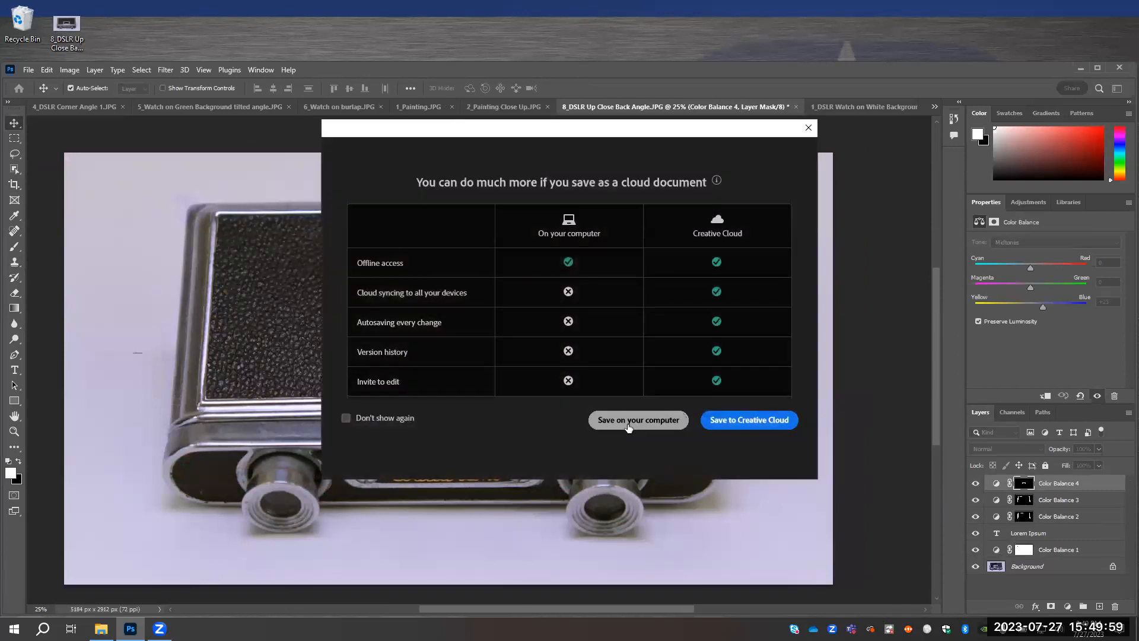
pyautogui.click(630, 428)
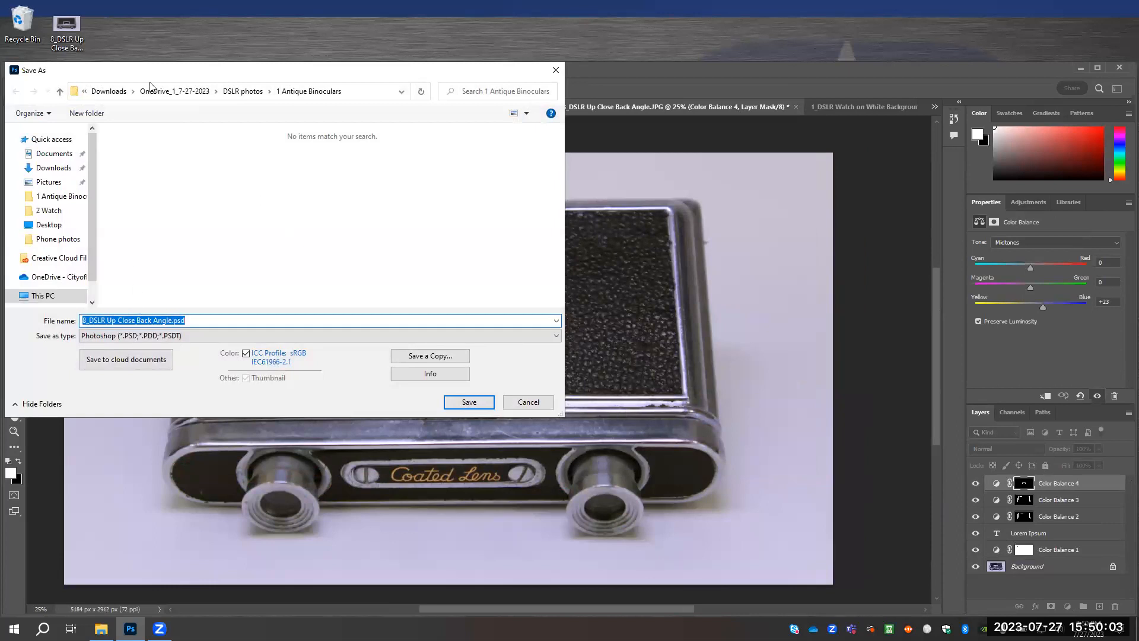
pyautogui.click(469, 402)
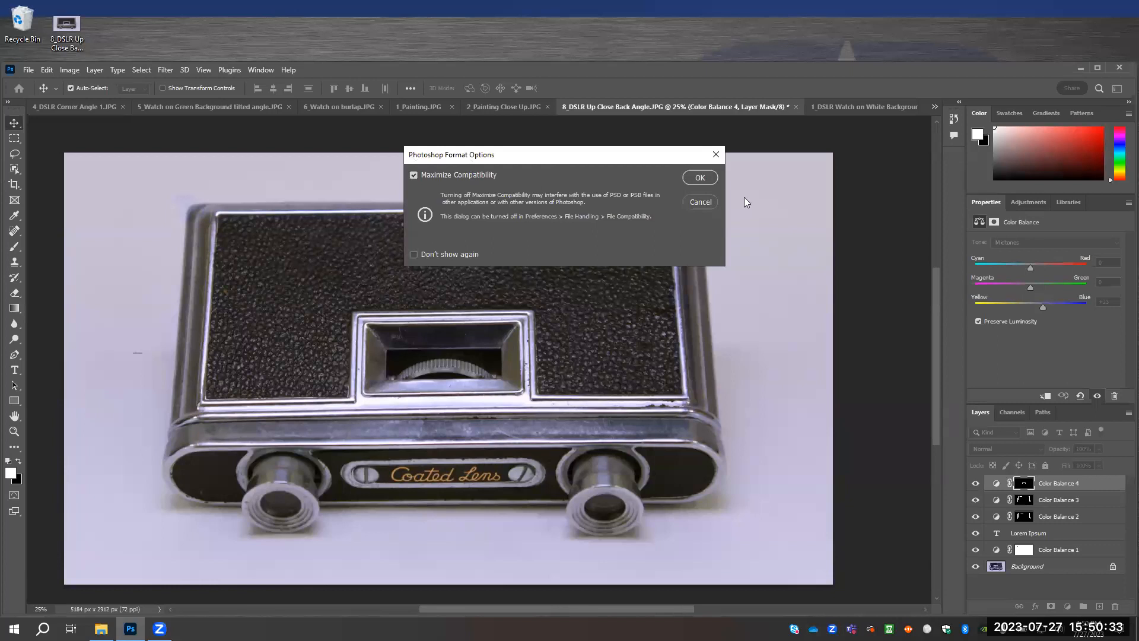
pyautogui.click(699, 178)
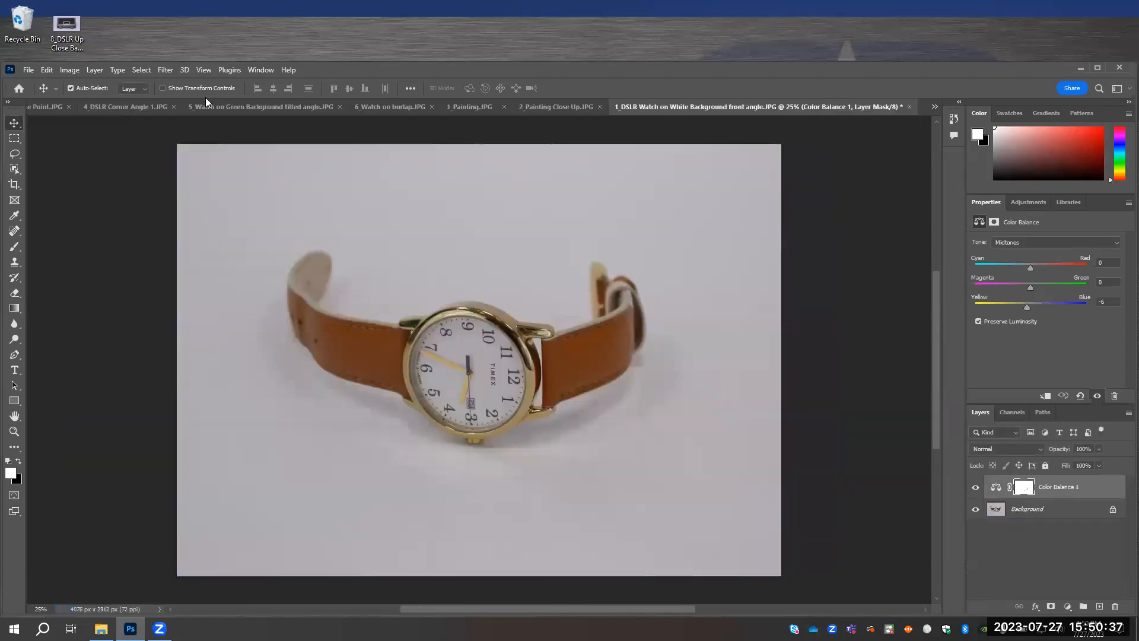
# Step: Close the white-background watch, 2_Painting Close Up and 1_Painting documents without saving changes
pyautogui.click(912, 107)
pyautogui.click(565, 275)
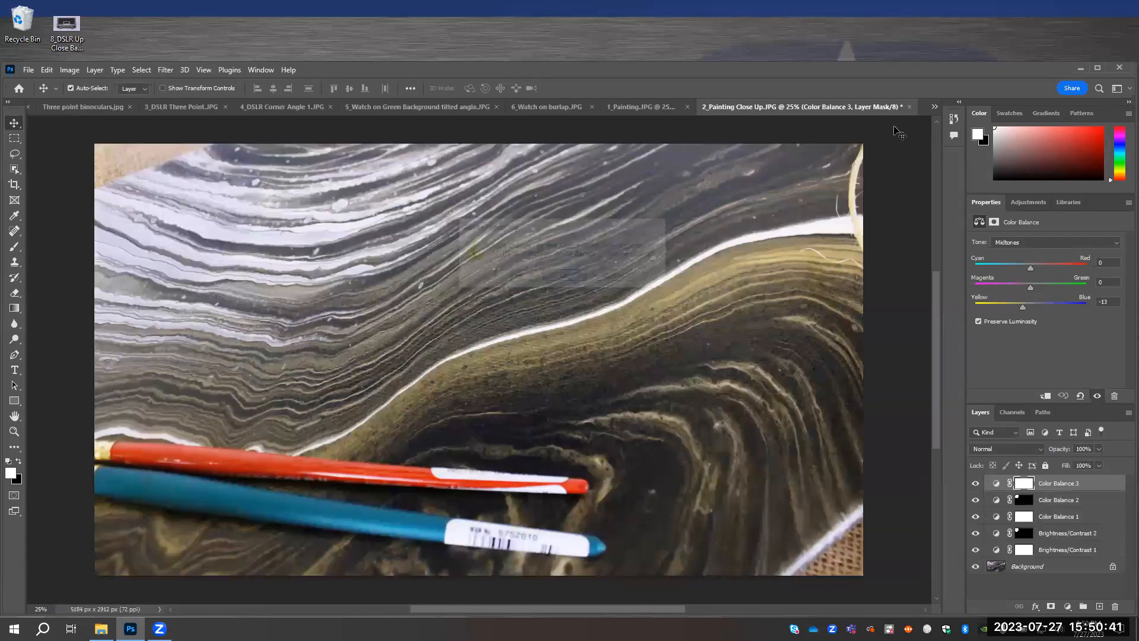
pyautogui.click(909, 107)
pyautogui.click(565, 277)
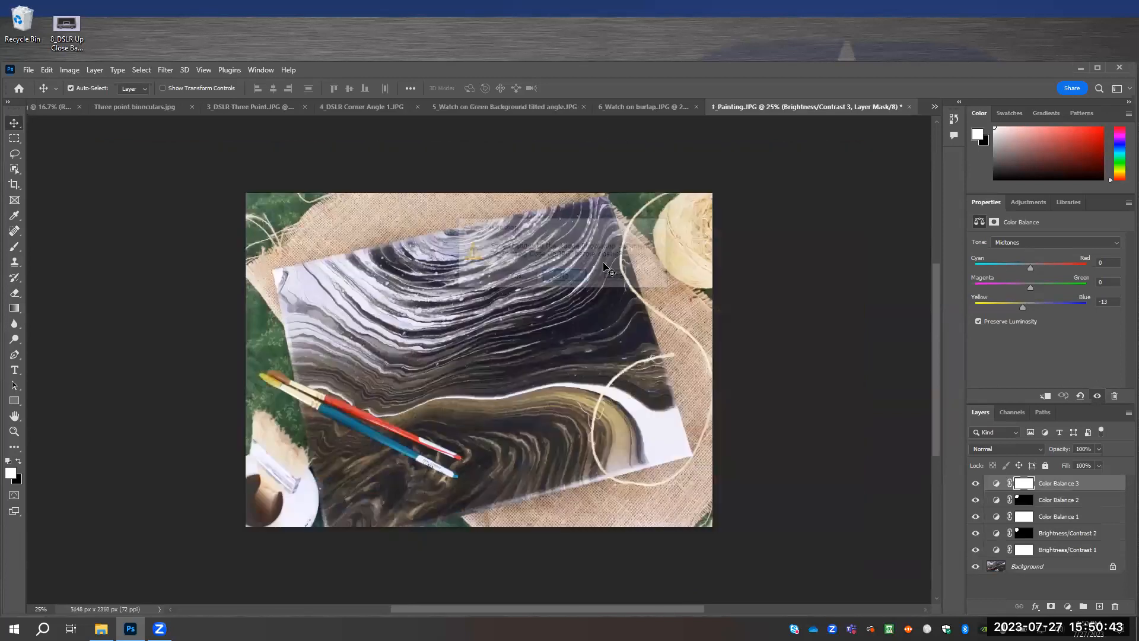
pyautogui.click(908, 107)
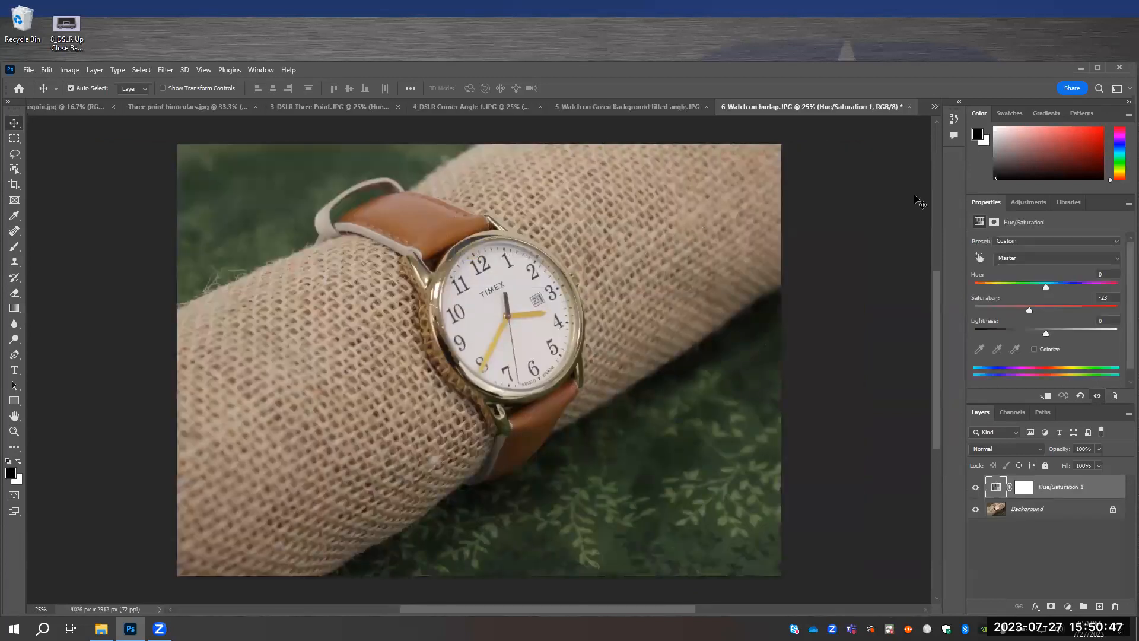
# Step: Close 6_Watch on burlap.JPG and 5_Watch on Green Background tilted angle.JPG without saving changes
pyautogui.click(910, 106)
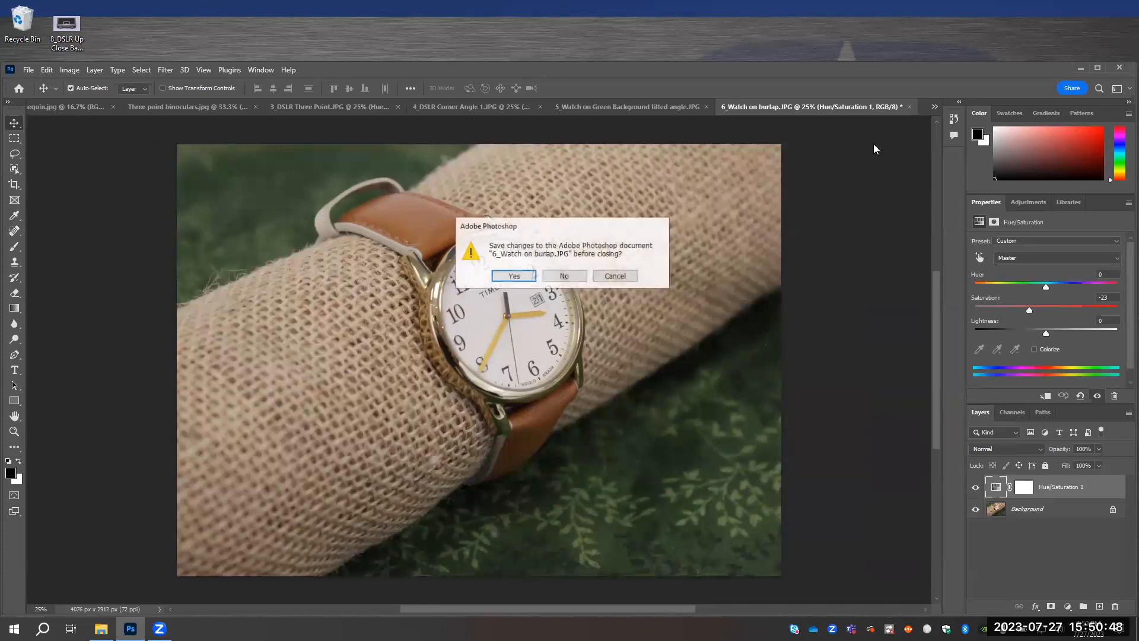
pyautogui.click(564, 277)
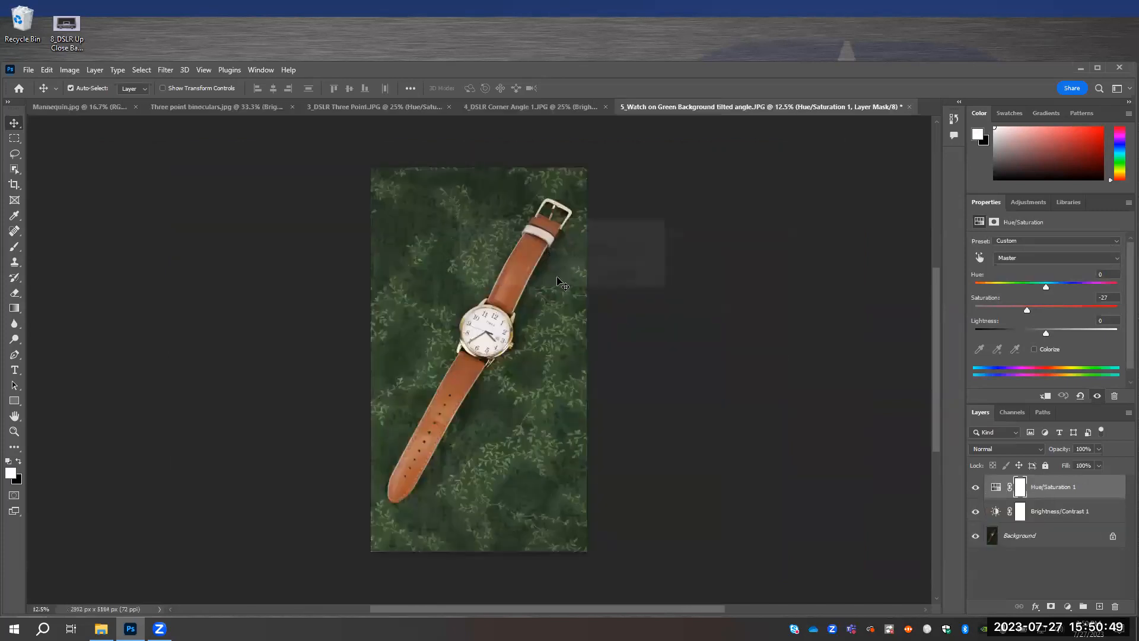
pyautogui.click(910, 107)
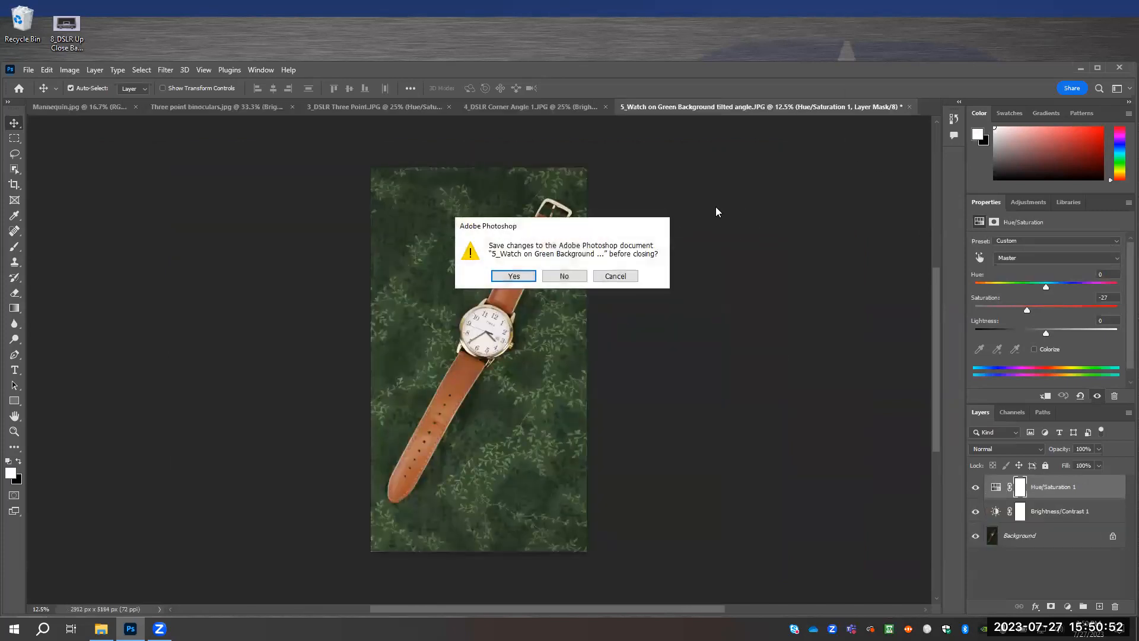
pyautogui.click(565, 276)
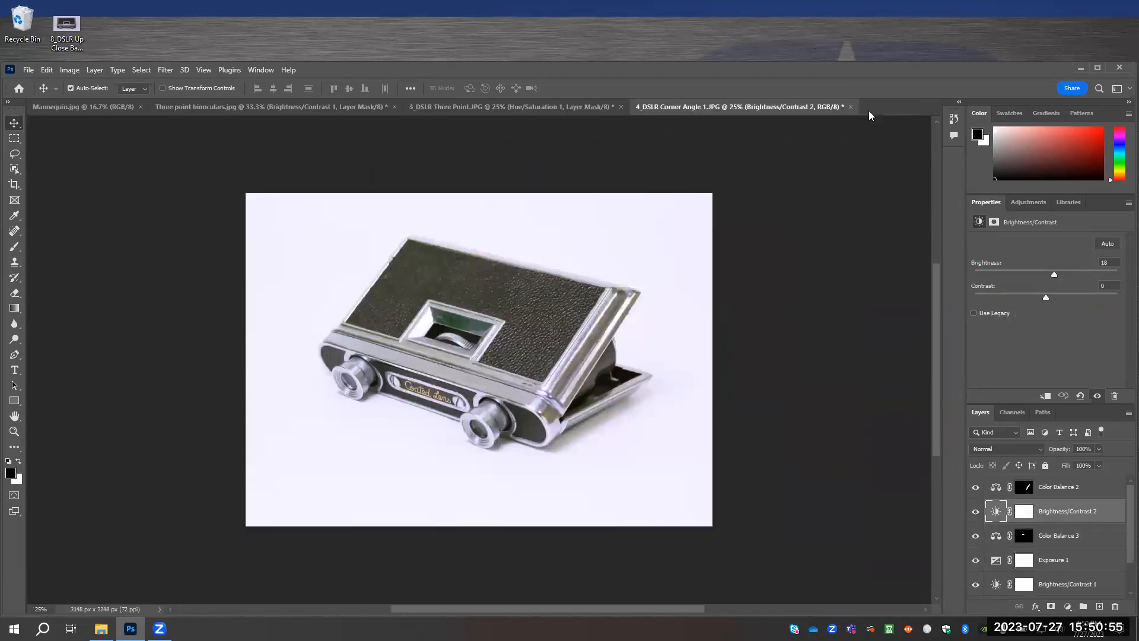
# Step: Close the three remaining binoculars photos without saving, close Mannequin.jpg, and dismiss the cloud documents notice
pyautogui.click(851, 106)
pyautogui.click(565, 276)
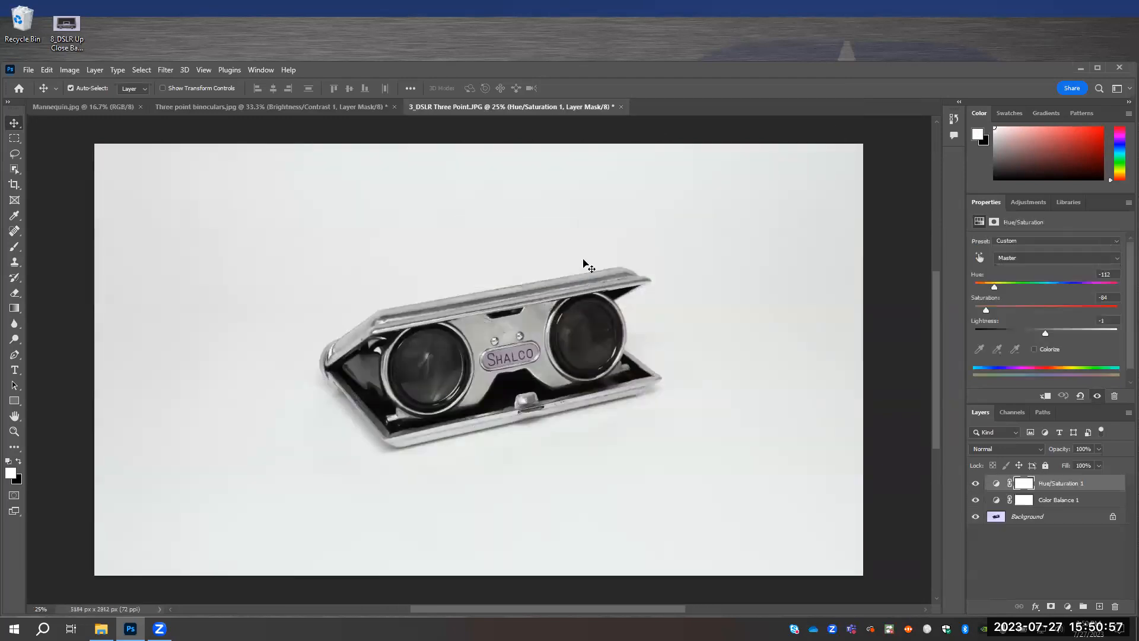
pyautogui.click(620, 106)
pyautogui.click(564, 275)
pyautogui.click(395, 106)
pyautogui.click(565, 276)
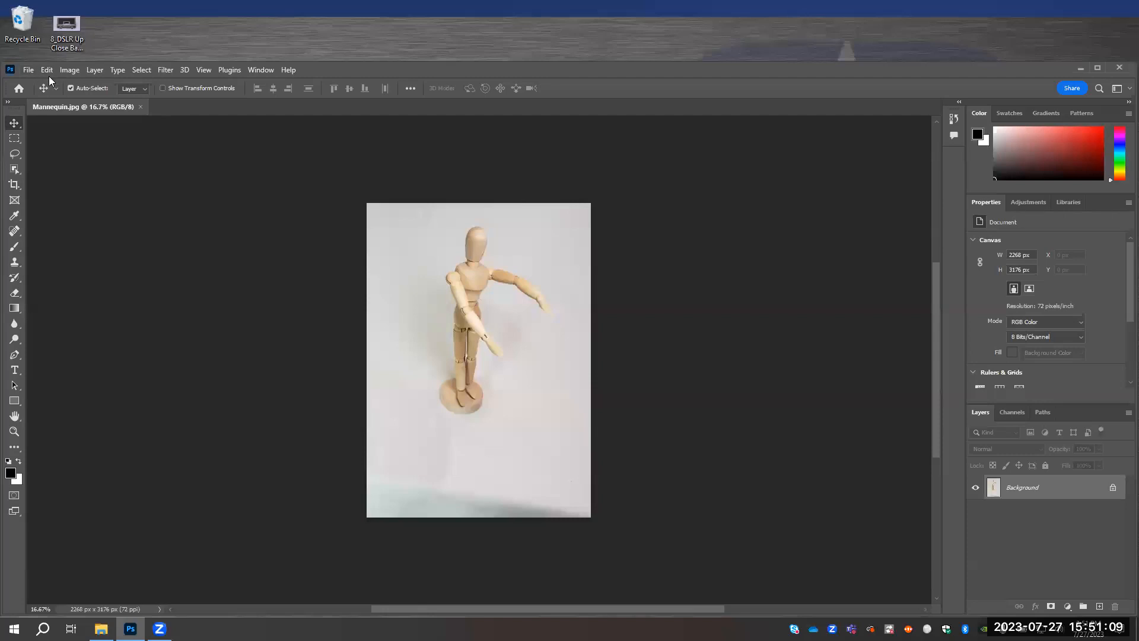
pyautogui.click(141, 108)
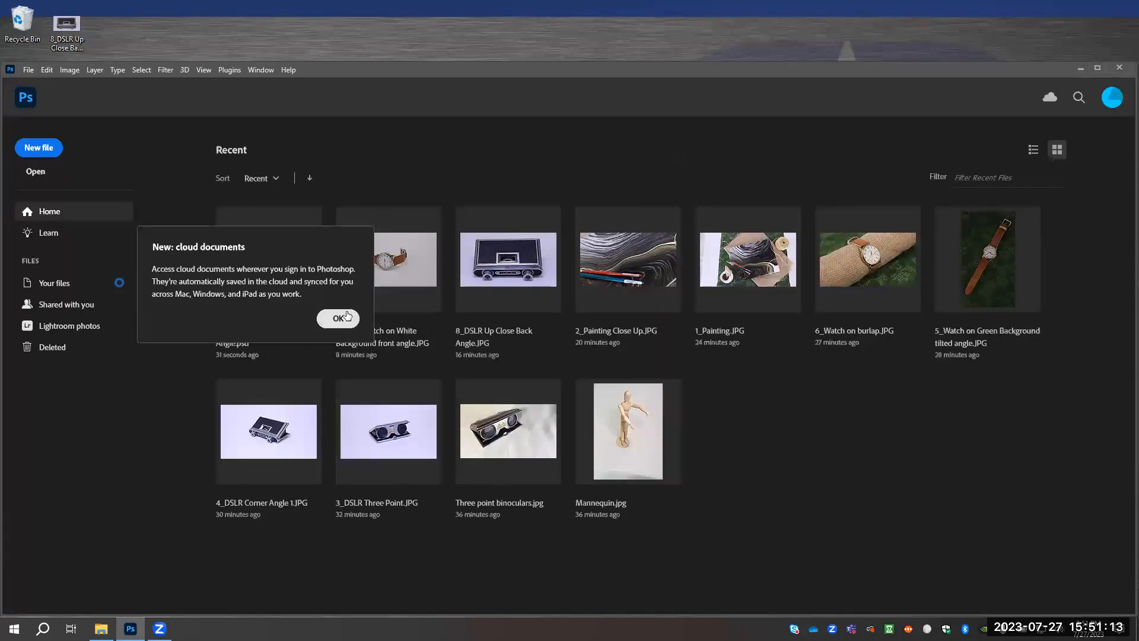
pyautogui.click(347, 322)
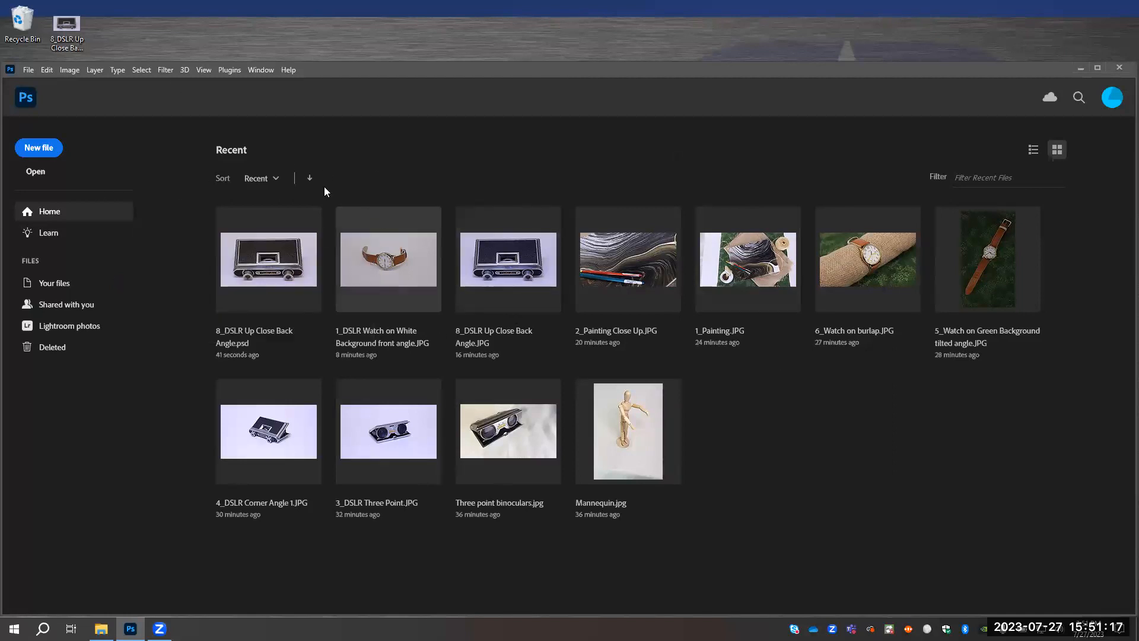
# Step: Look through the recent, saved, photo and print presets for a new document, and leave without creating one
pyautogui.click(43, 149)
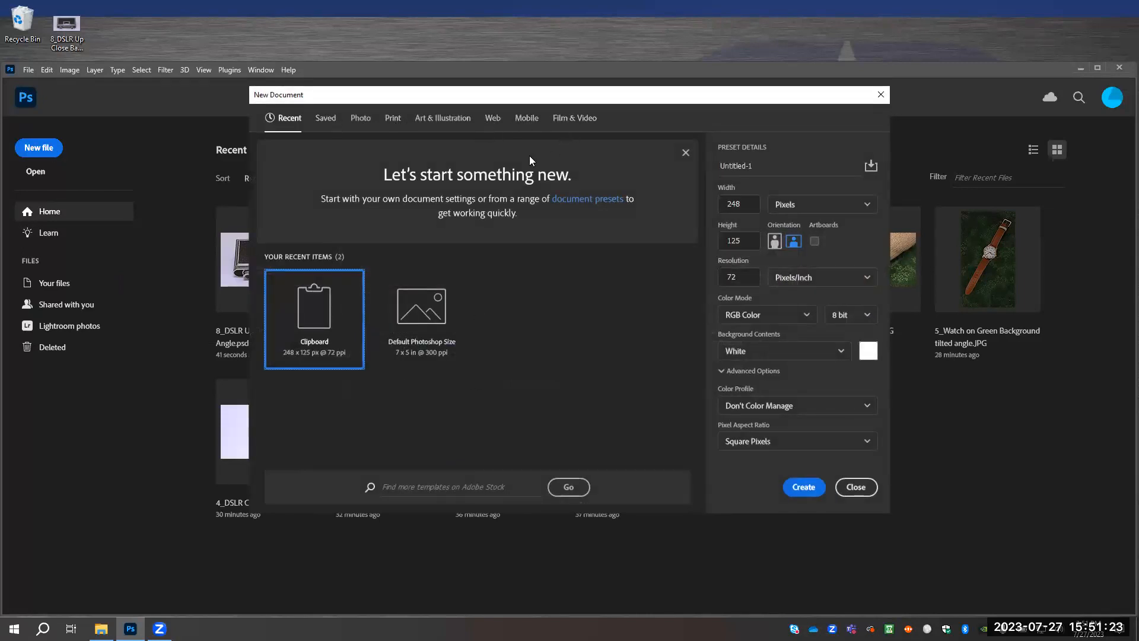
pyautogui.click(685, 154)
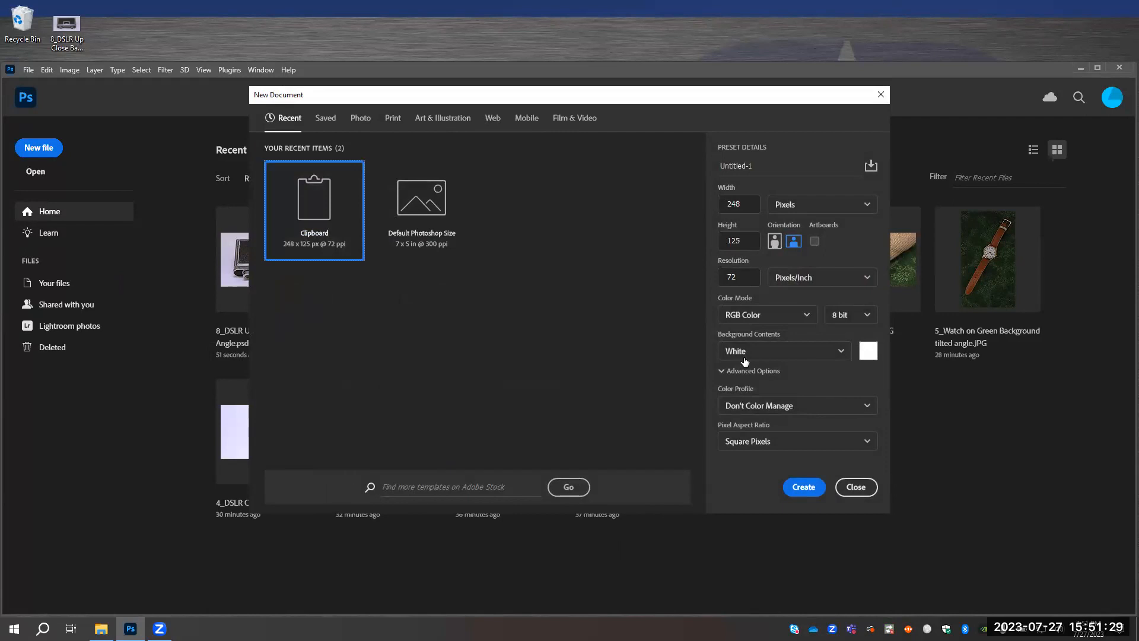
pyautogui.click(318, 118)
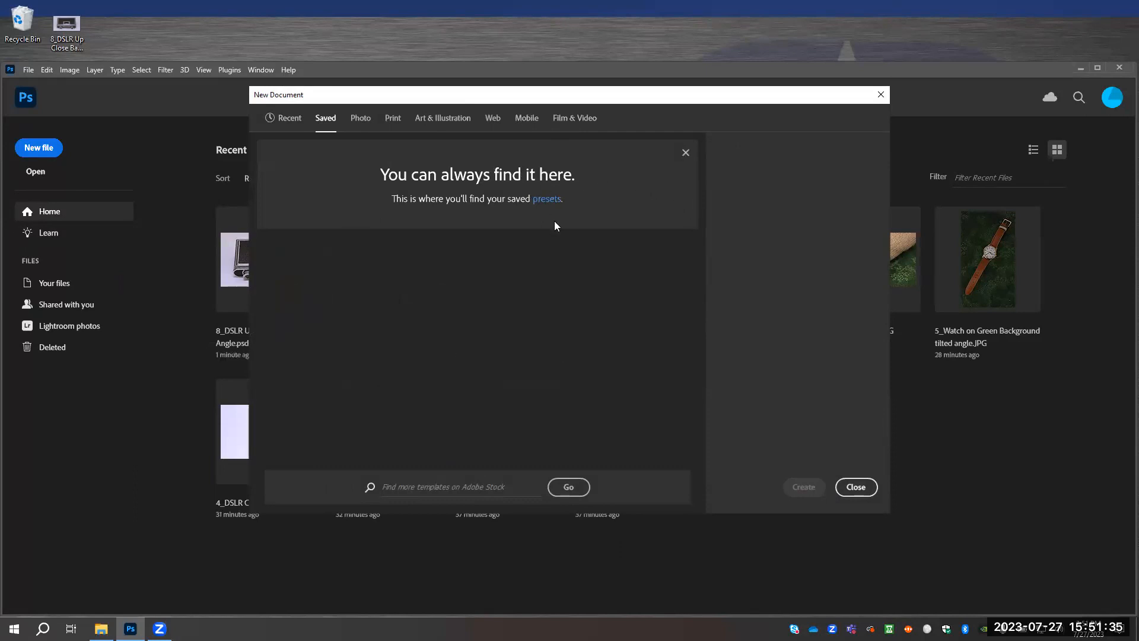
pyautogui.click(355, 119)
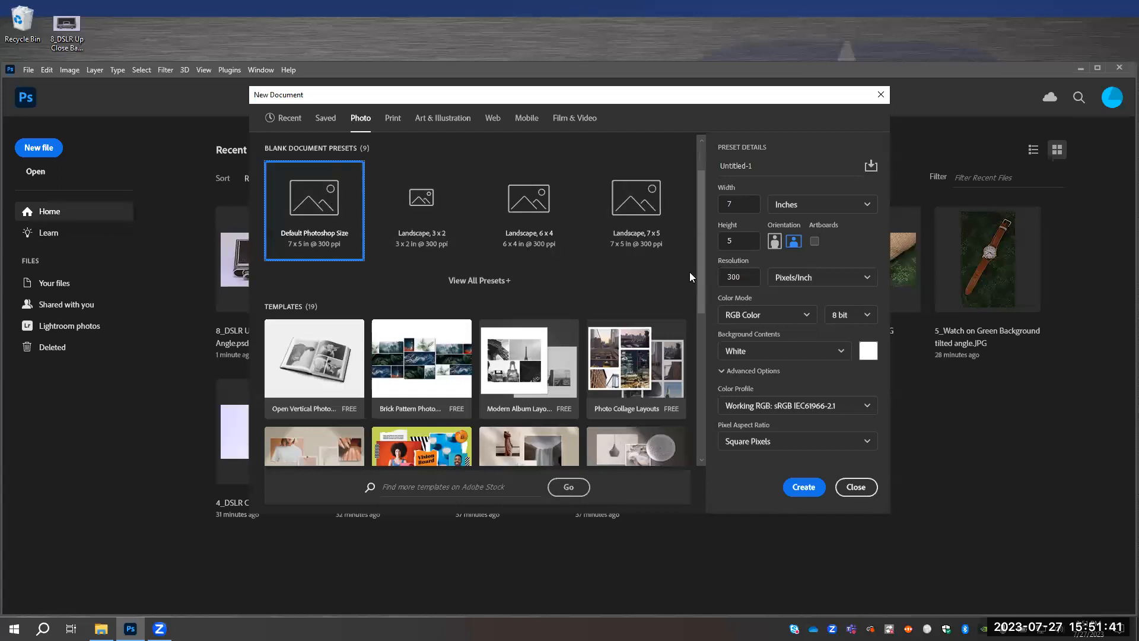
pyautogui.scroll(-5, 690, 277)
pyautogui.scroll(5, 682, 280)
pyautogui.click(389, 118)
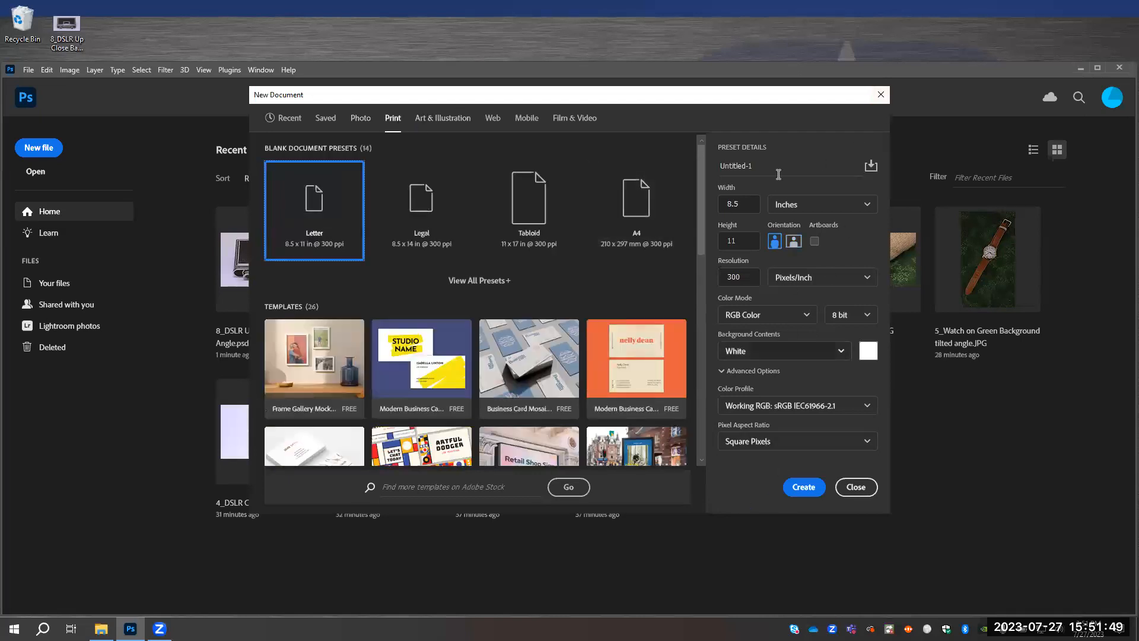
pyautogui.click(881, 95)
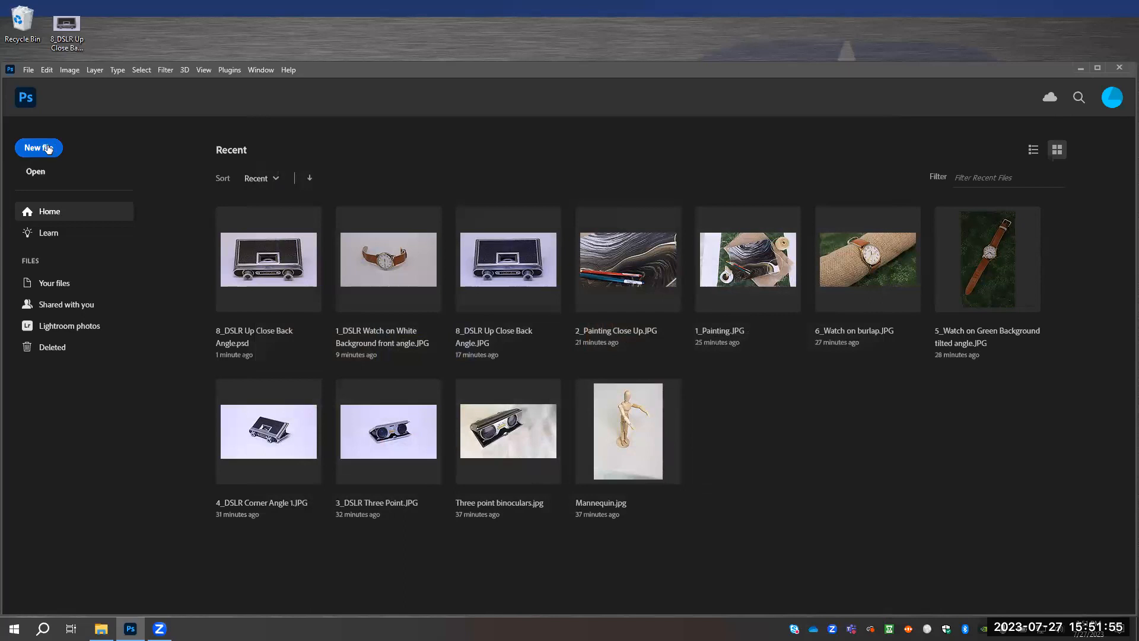
# Step: Open 7_Watch on burlap close uo.JPG from the 2 Watch folder in DSLR photos
pyautogui.click(36, 172)
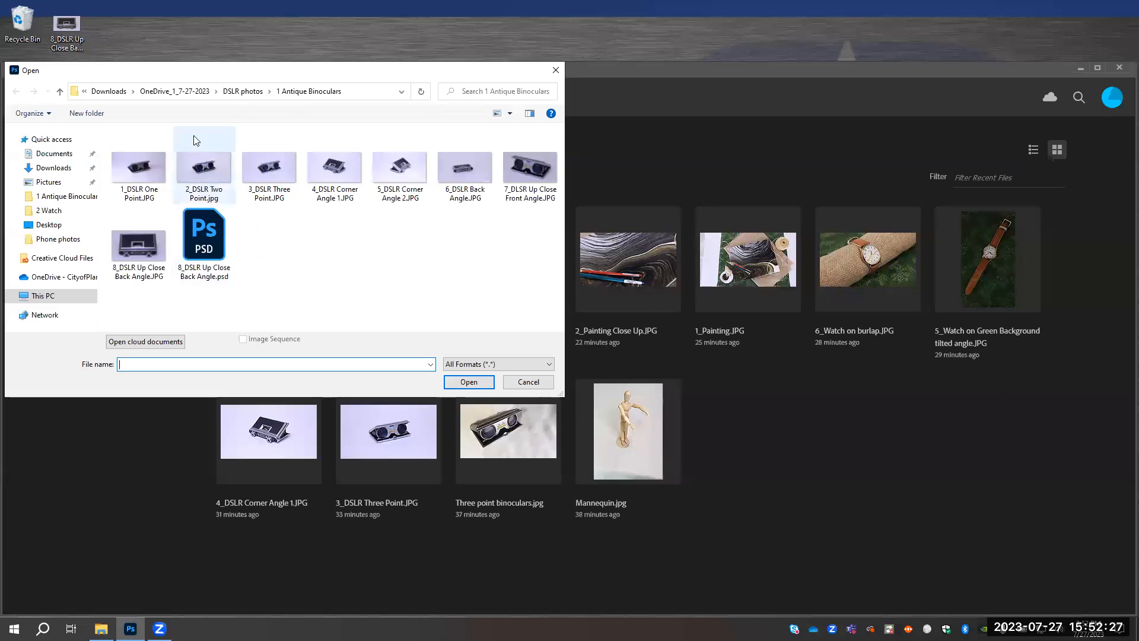
pyautogui.click(240, 92)
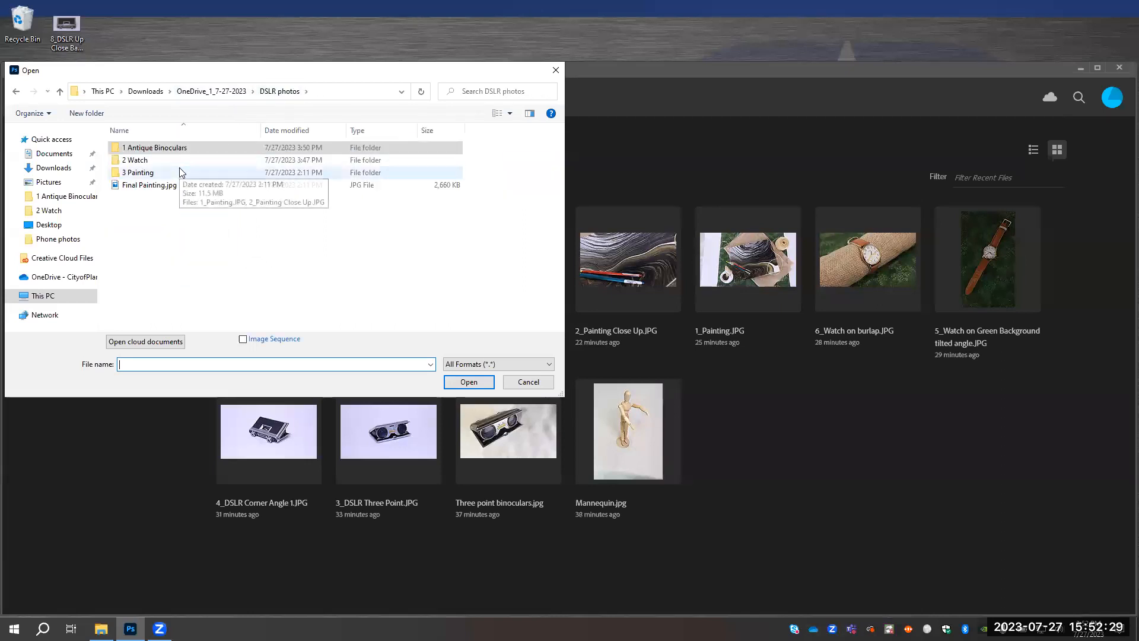
pyautogui.doubleClick(186, 161)
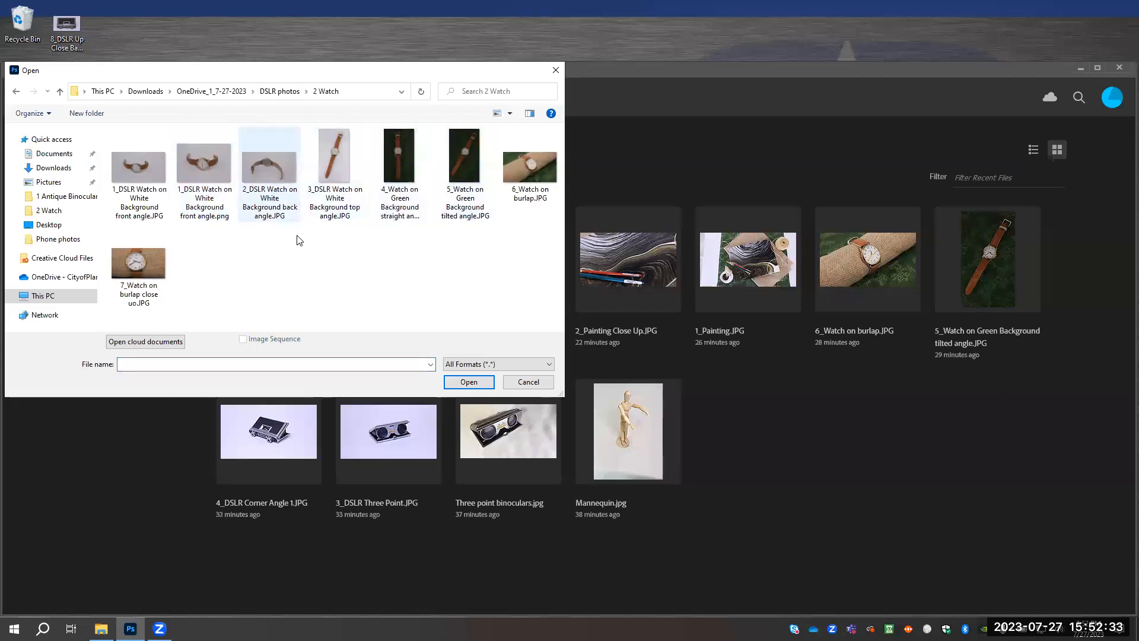
pyautogui.click(143, 270)
pyautogui.doubleClick(144, 269)
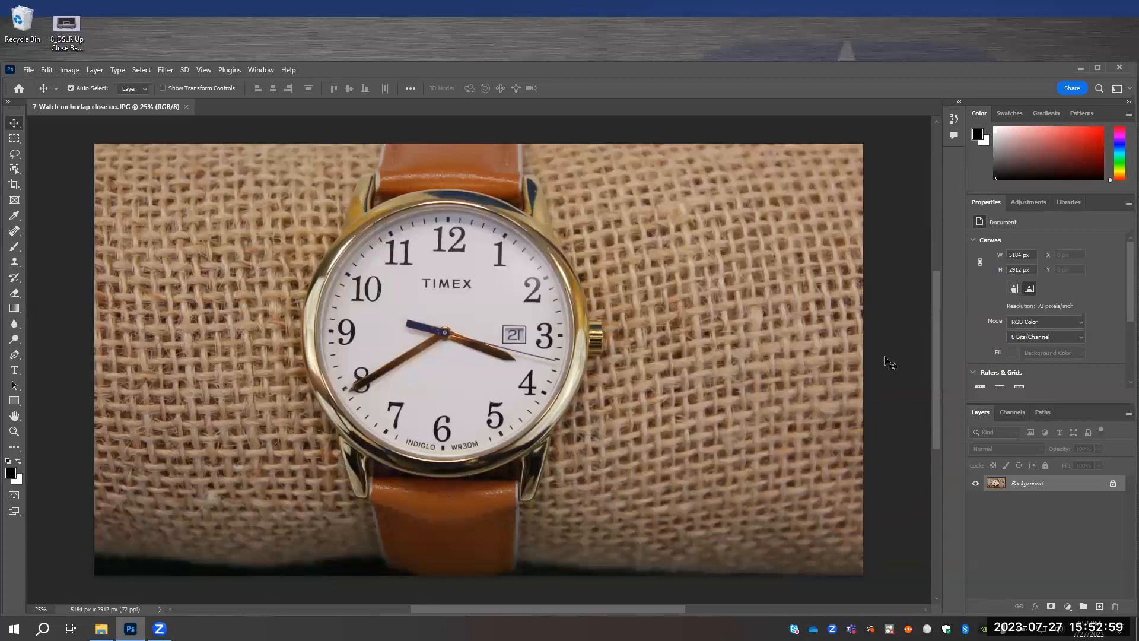
# Step: Add an Exposure adjustment layer to the watch photo and set the exposure to +0.56
pyautogui.click(1016, 202)
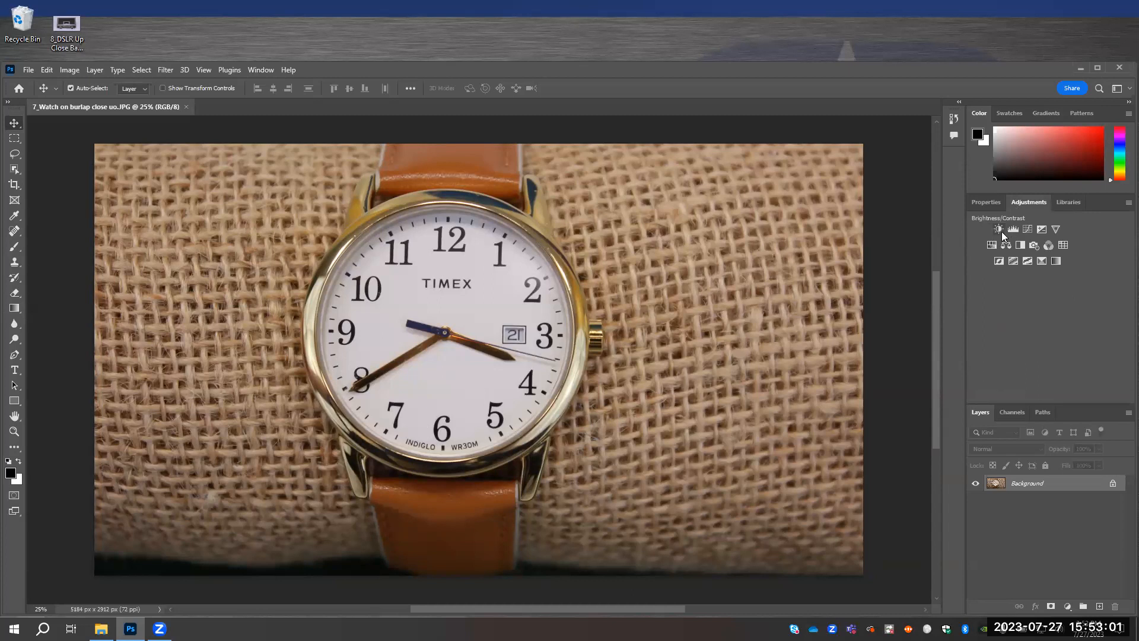
pyautogui.click(1044, 233)
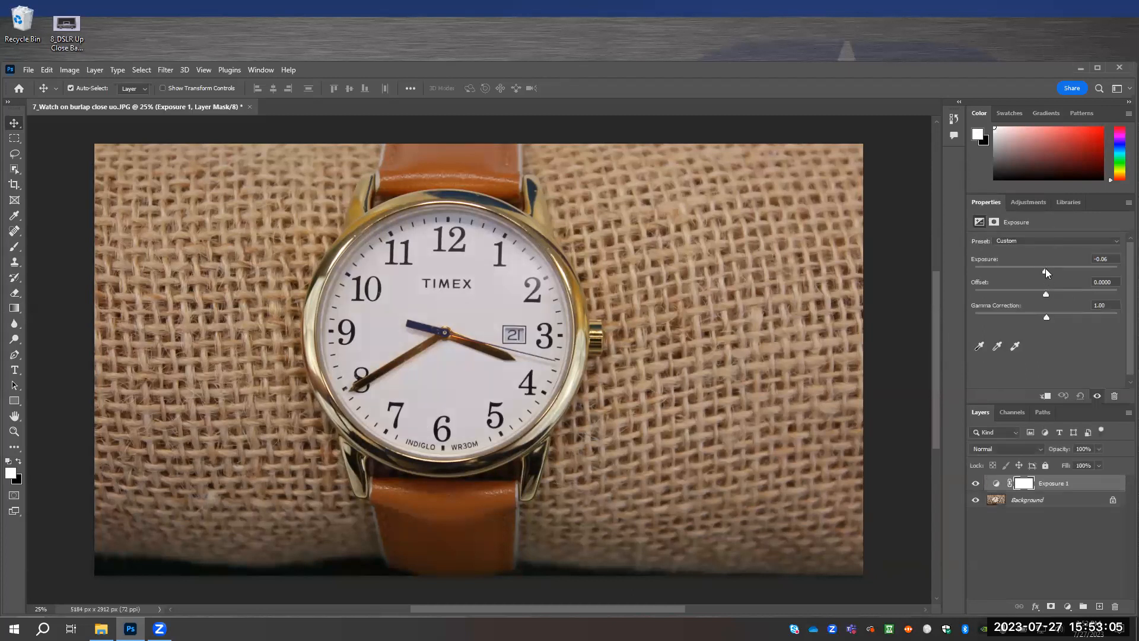
pyautogui.moveTo(1047, 272); pyautogui.dragTo(1054, 272)
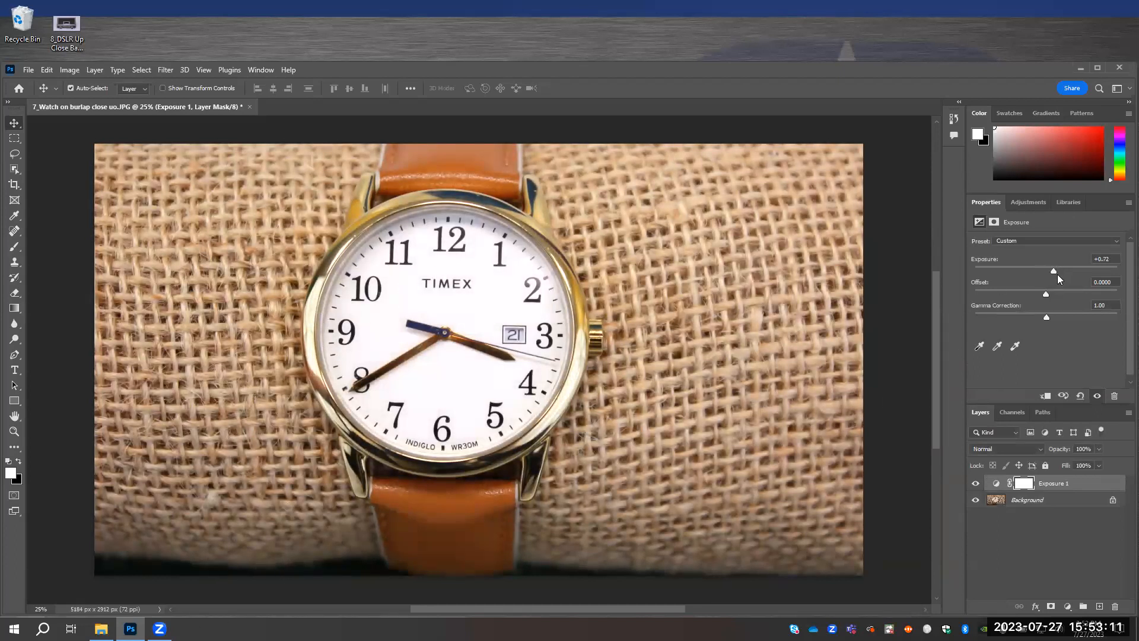
pyautogui.moveTo(1055, 271); pyautogui.dragTo(1052, 274)
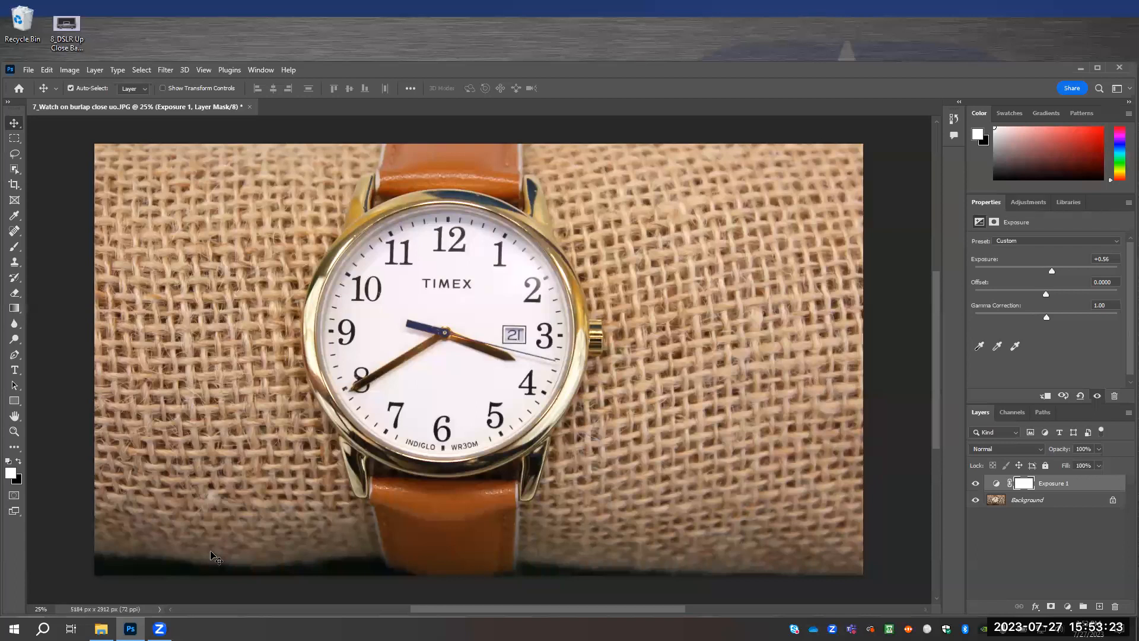
# Step: Retouch the small light specks in the lower-left burlap with the Clone Stamp tool
pyautogui.click(22, 261)
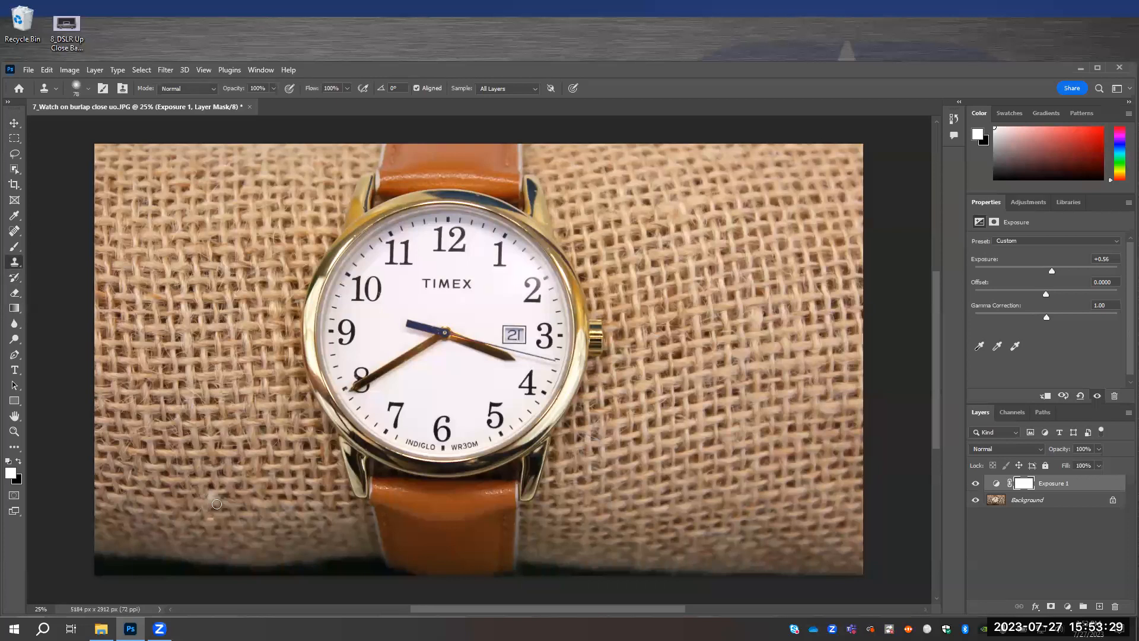
pyautogui.moveTo(205, 509); pyautogui.dragTo(211, 492)
pyautogui.moveTo(235, 419); pyautogui.dragTo(217, 421)
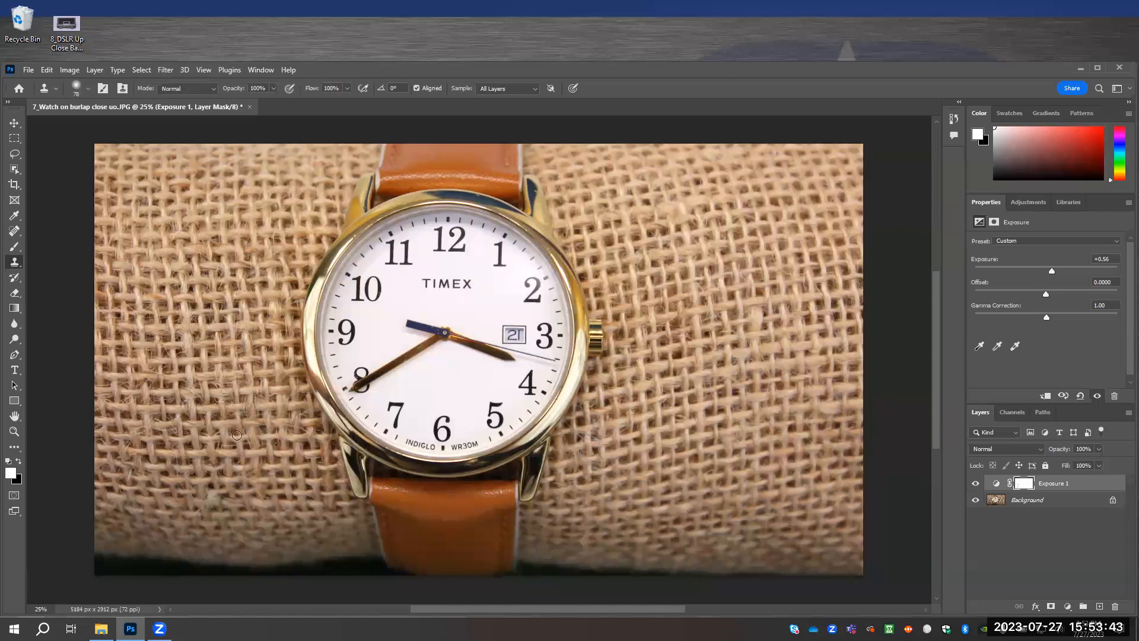
pyautogui.click(213, 500)
# Step: Clear the fixed crop ratio and crop the photo's bottom and right edges to about 4770 x 2760 px, removing the dark strip below the burlap
pyautogui.click(16, 187)
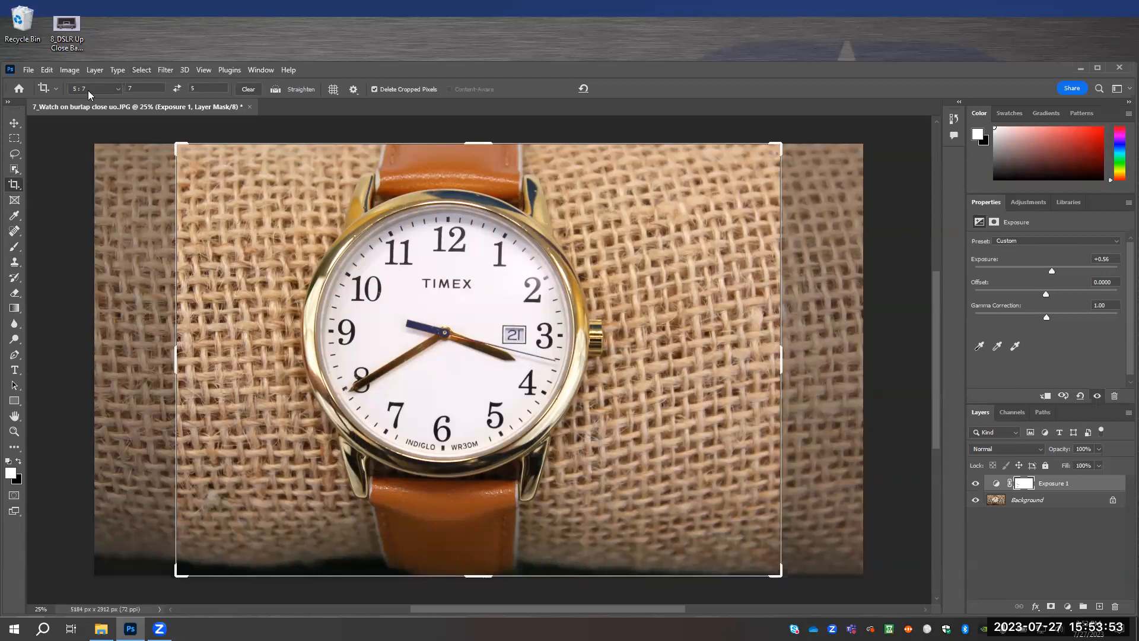
pyautogui.click(118, 89)
pyautogui.click(115, 93)
pyautogui.click(115, 89)
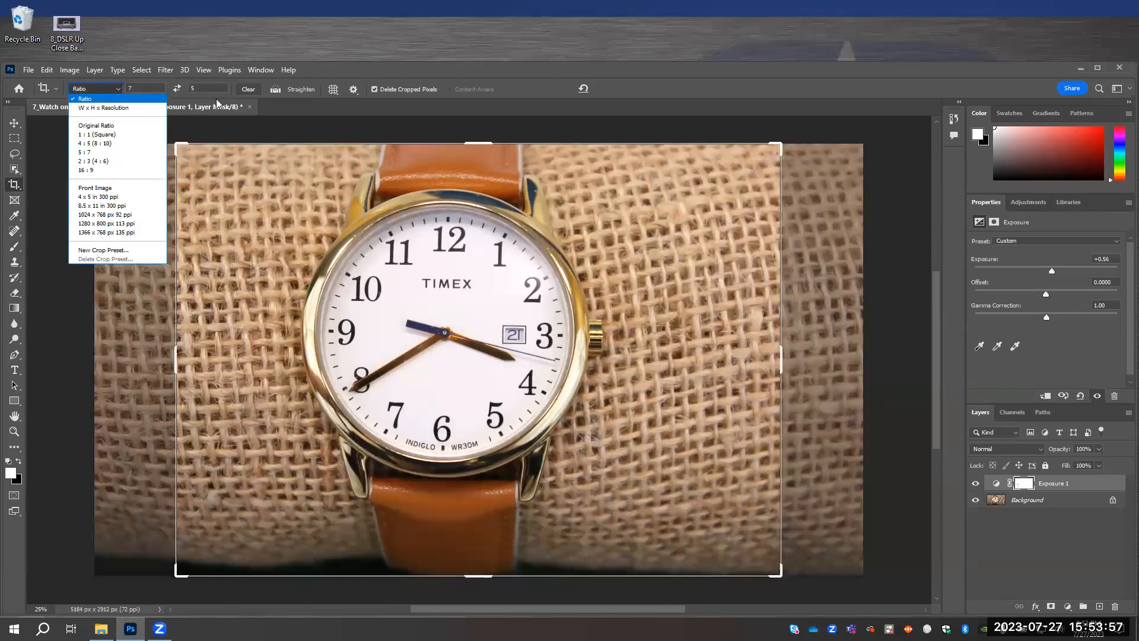
pyautogui.click(248, 90)
pyautogui.click(248, 90)
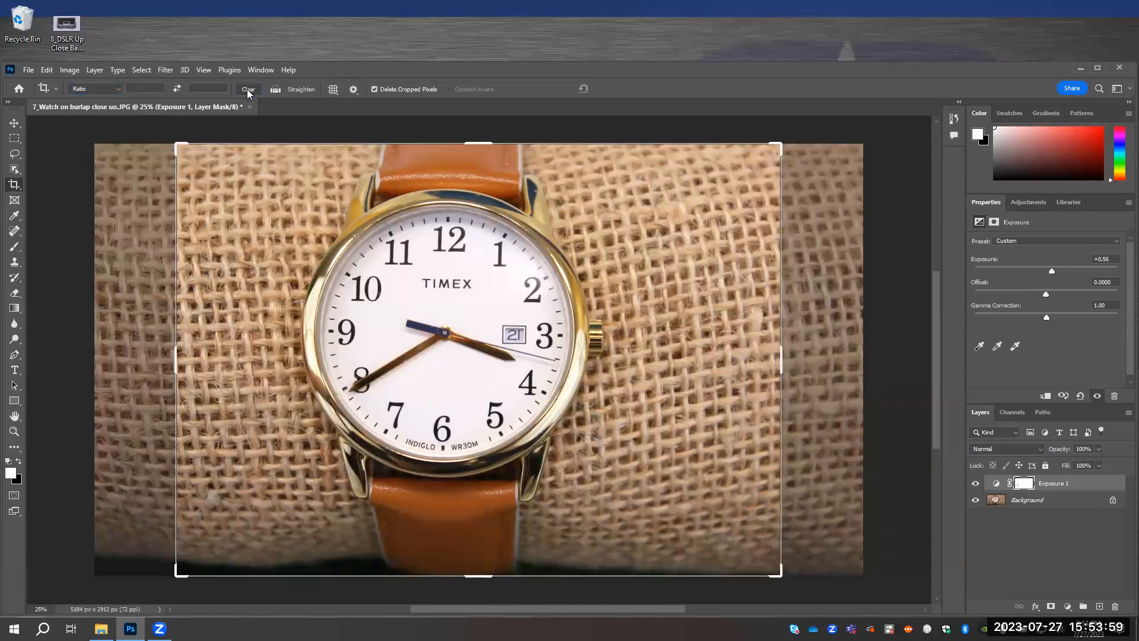
pyautogui.moveTo(180, 359); pyautogui.dragTo(153, 360)
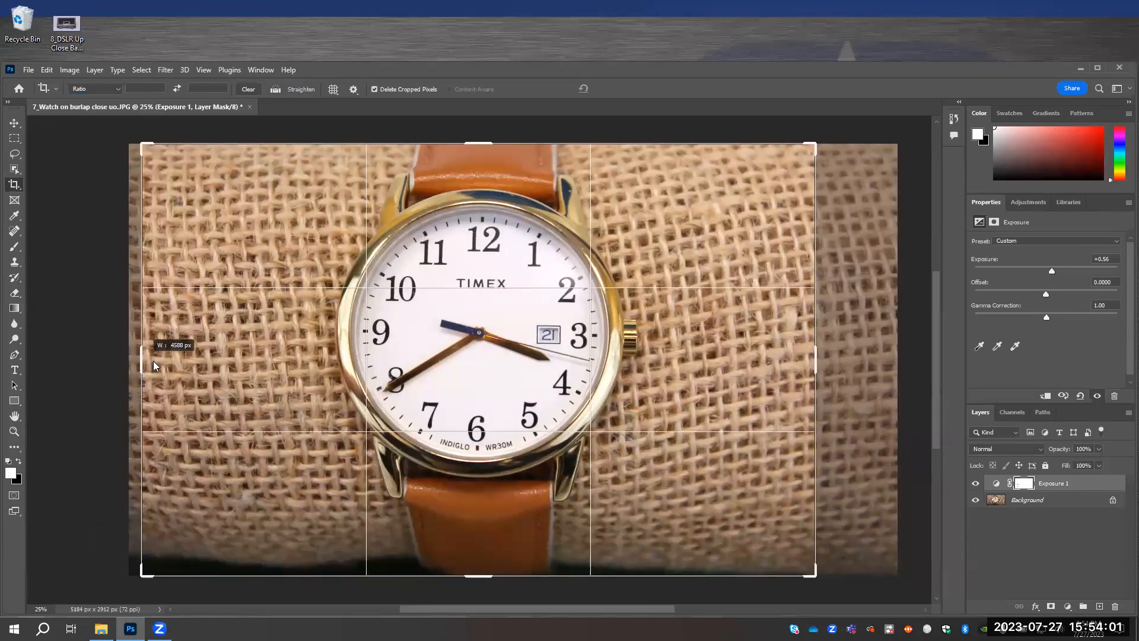
pyautogui.moveTo(824, 358); pyautogui.dragTo(863, 359)
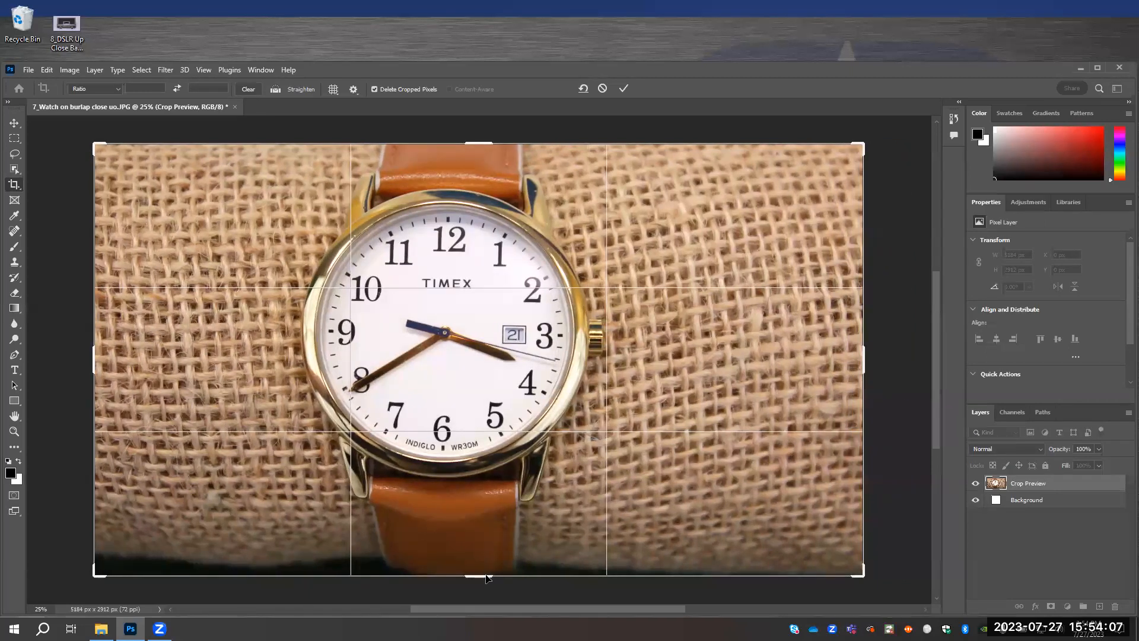
pyautogui.moveTo(476, 577); pyautogui.dragTo(476, 565)
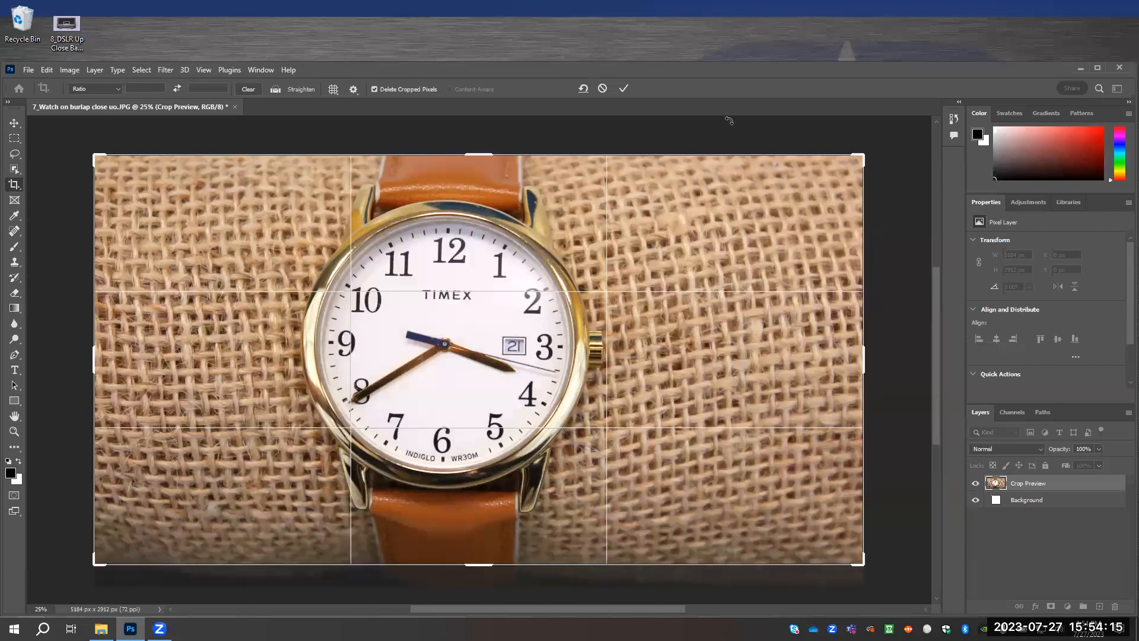
pyautogui.moveTo(867, 361); pyautogui.dragTo(821, 378)
pyautogui.click(623, 88)
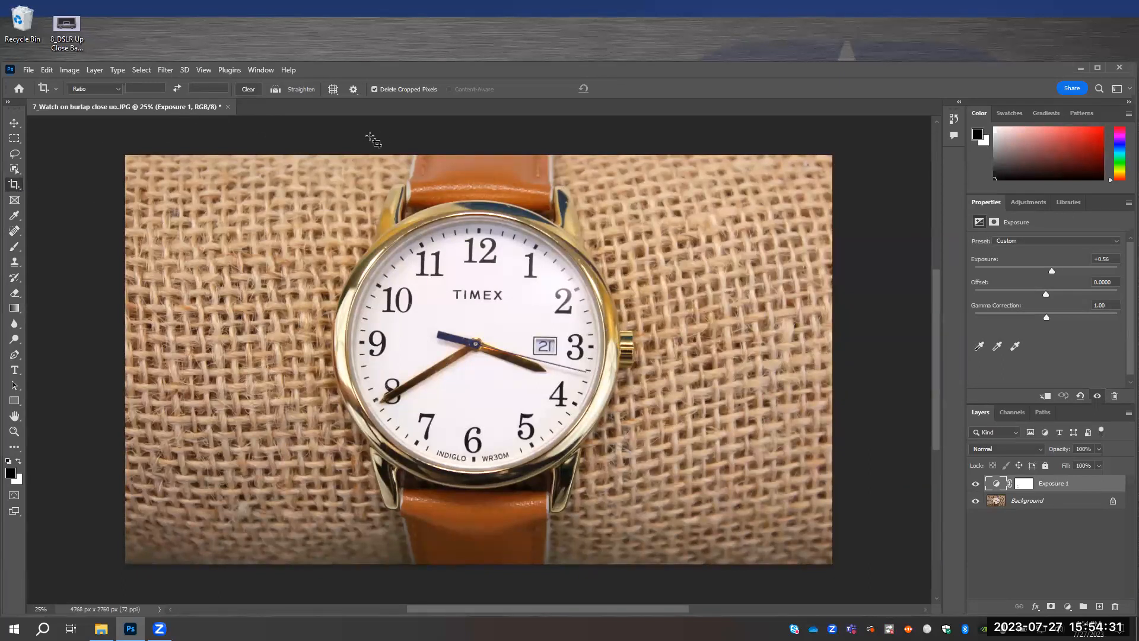
# Step: Crop a narrow strip off the photo's left edge, leaving it about 4696 px wide
pyautogui.click(14, 123)
pyautogui.click(14, 184)
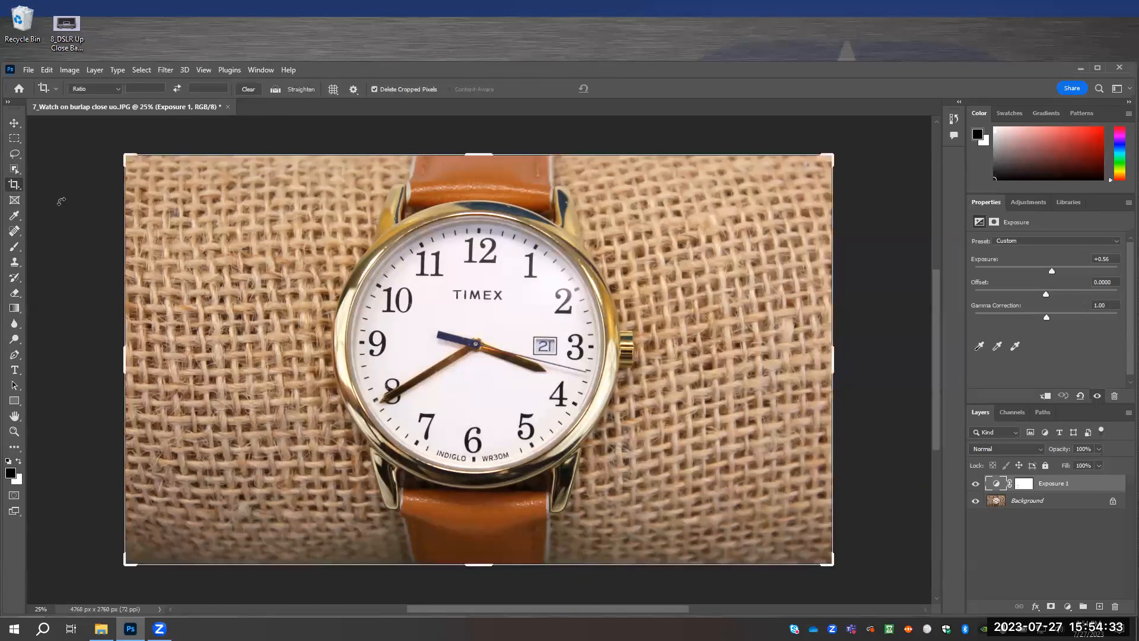
pyautogui.moveTo(127, 364); pyautogui.dragTo(130, 363)
pyautogui.click(624, 89)
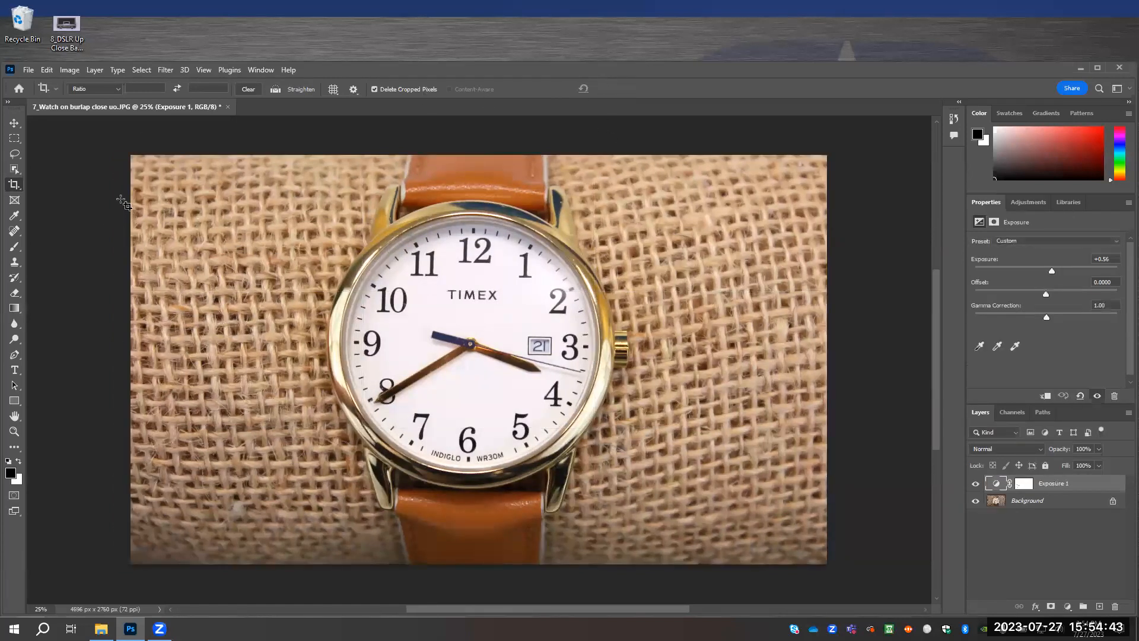
# Step: Export the photo to the Desktop as 7_Watch on burlap close uo.png and quit Photoshop without saving the document's changes
pyautogui.click(28, 70)
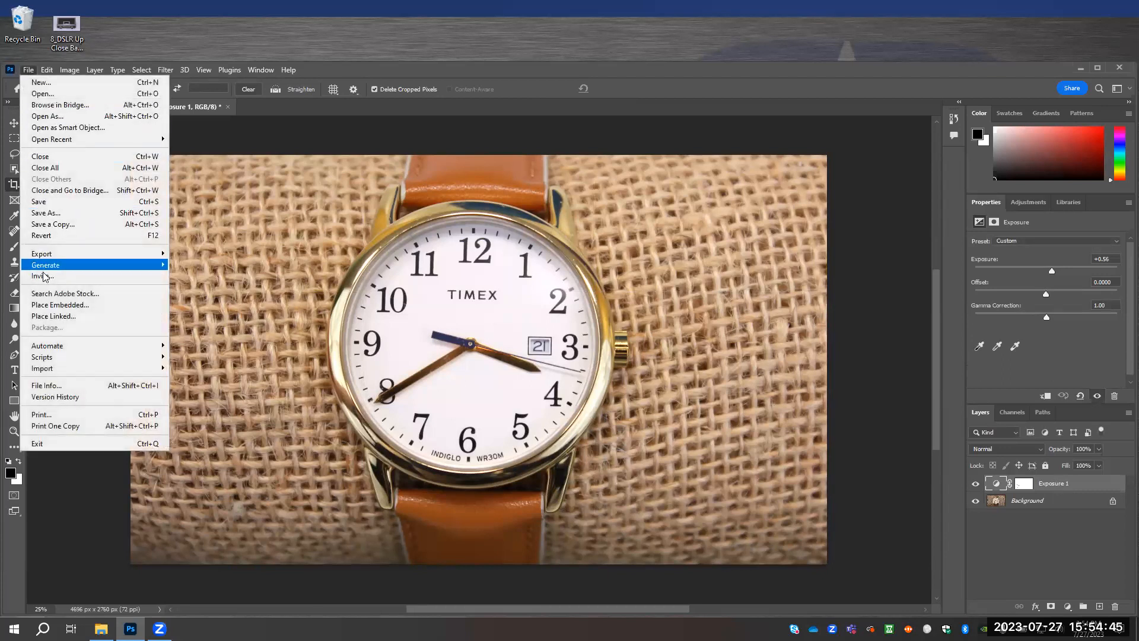
pyautogui.moveTo(49, 255)
pyautogui.click(218, 256)
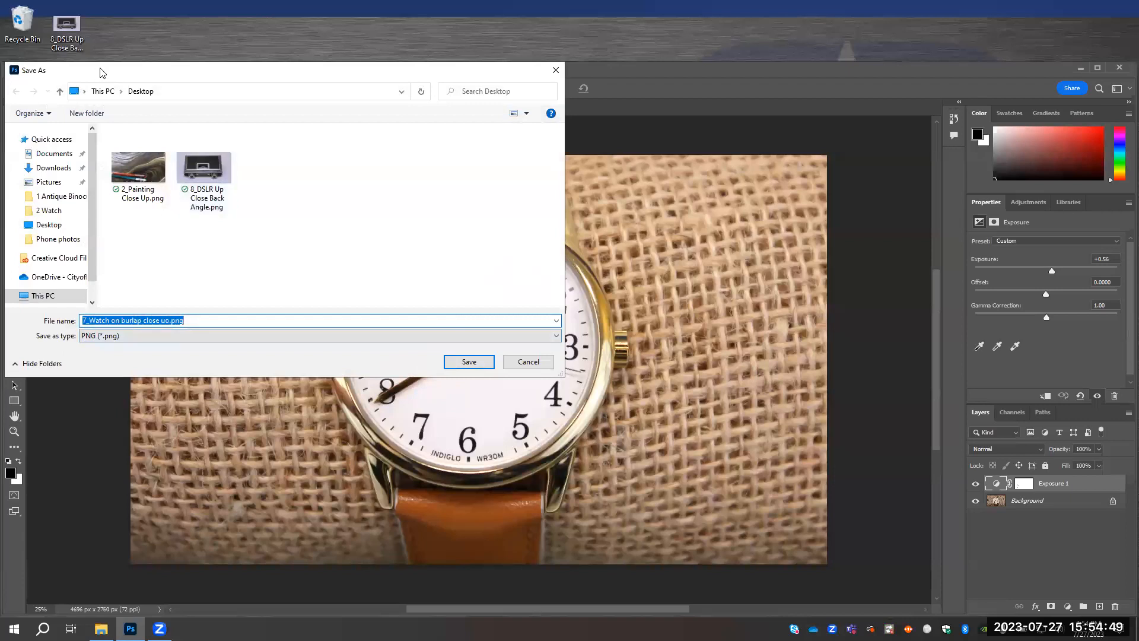
pyautogui.click(482, 361)
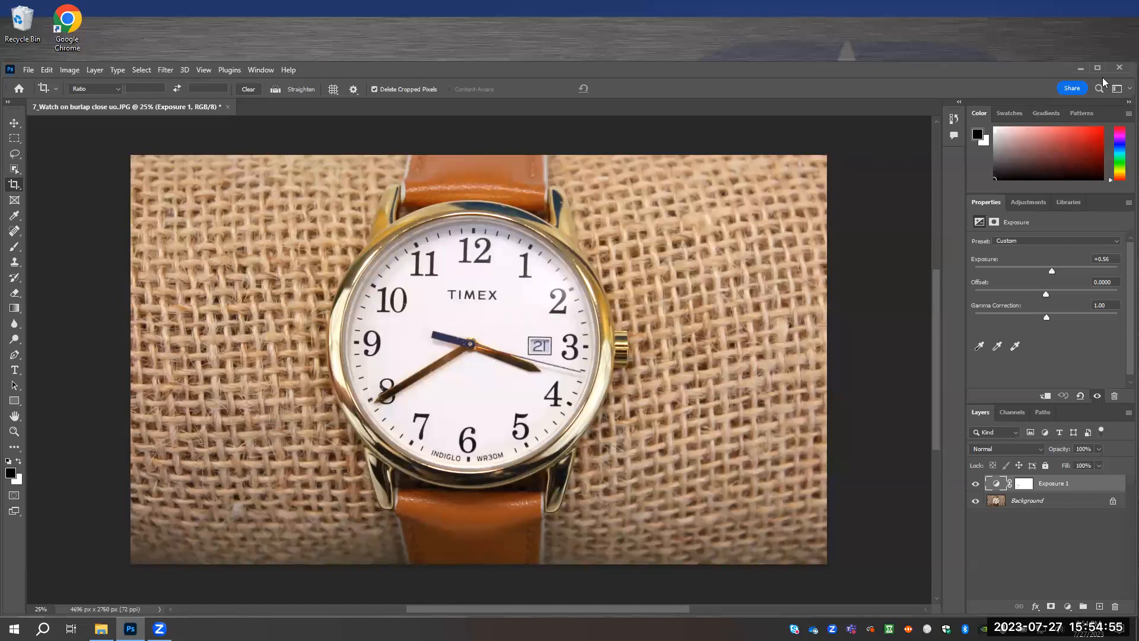
pyautogui.click(1120, 69)
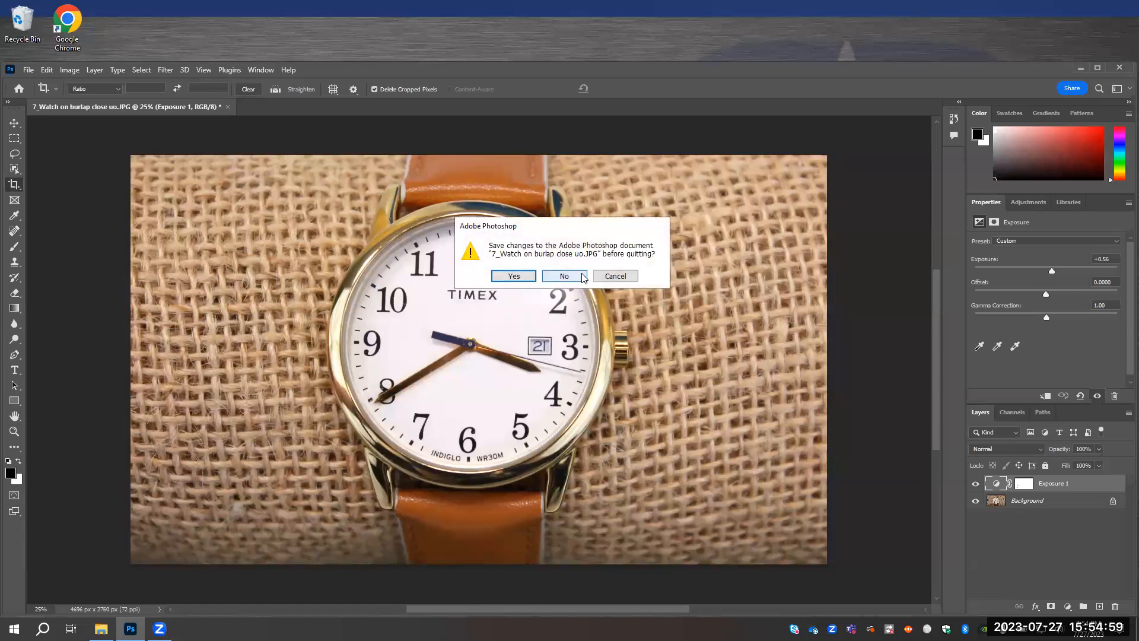
pyautogui.click(565, 276)
# Step: Open Product Photography PowerPoint.pptx from Downloads in PowerPoint and start the slide show at the Resources slide
pyautogui.click(100, 628)
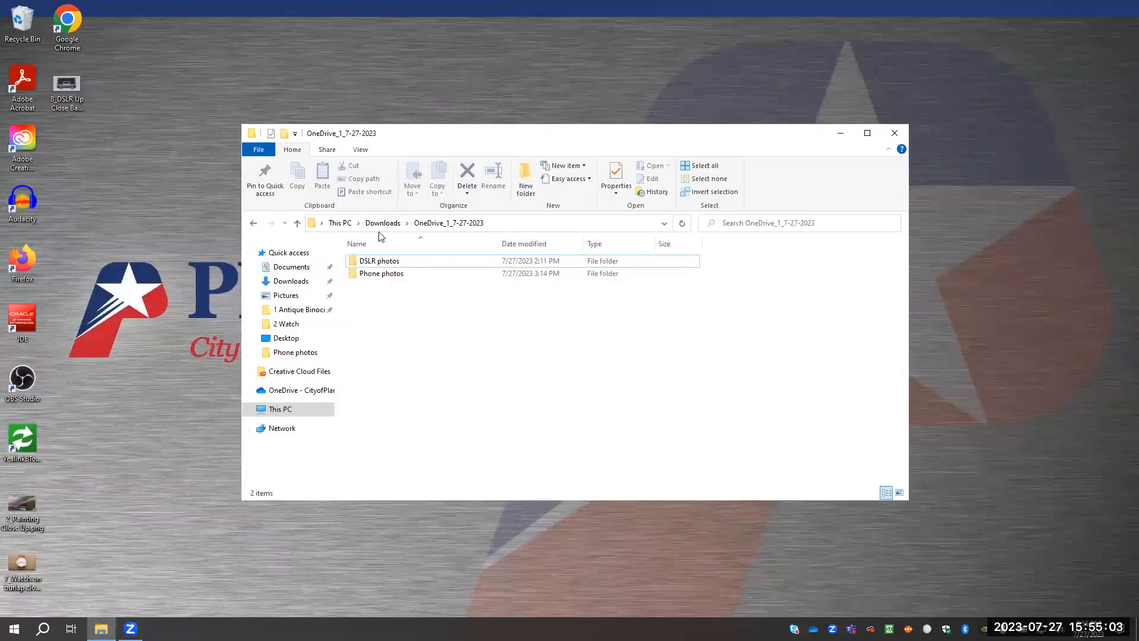
pyautogui.click(382, 223)
pyautogui.doubleClick(392, 277)
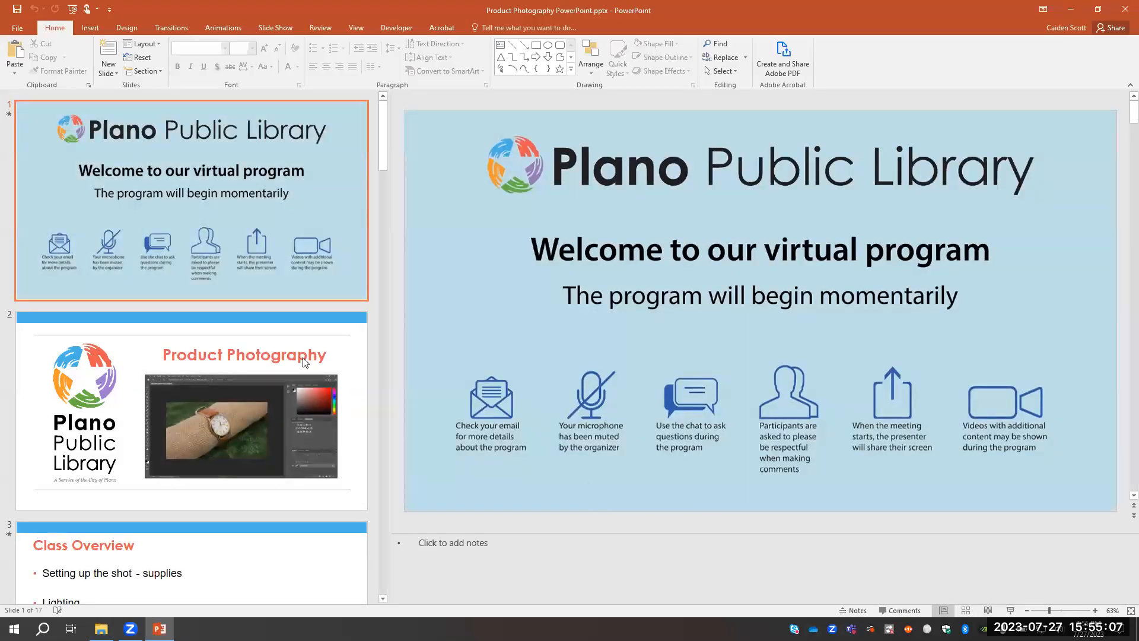
pyautogui.scroll(-15, 305, 362)
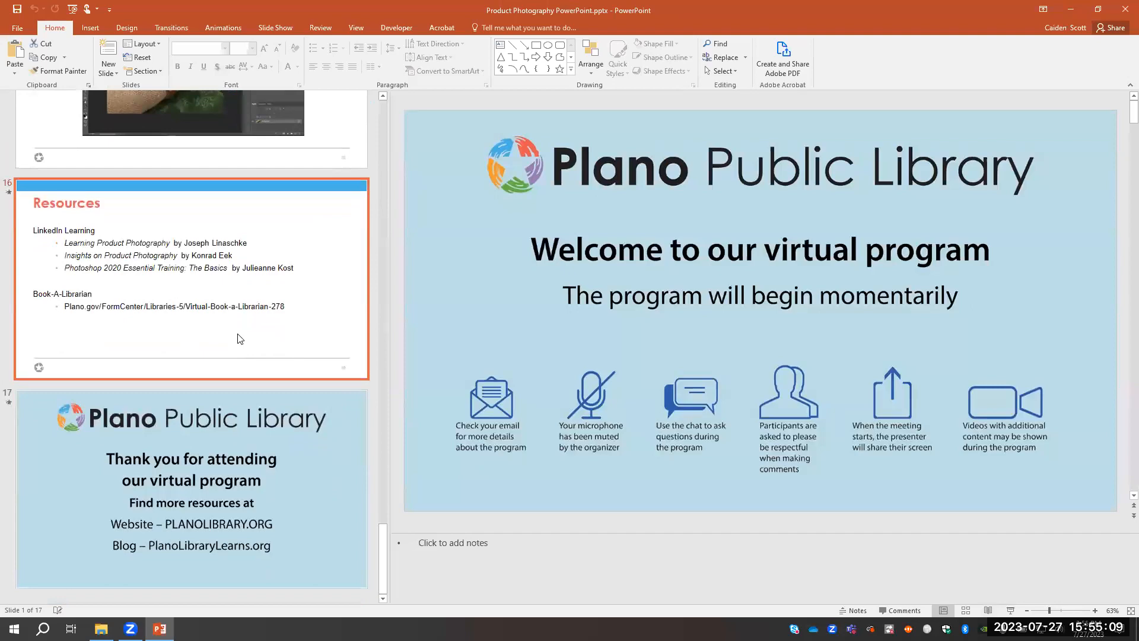
pyautogui.click(240, 339)
pyautogui.click(1010, 610)
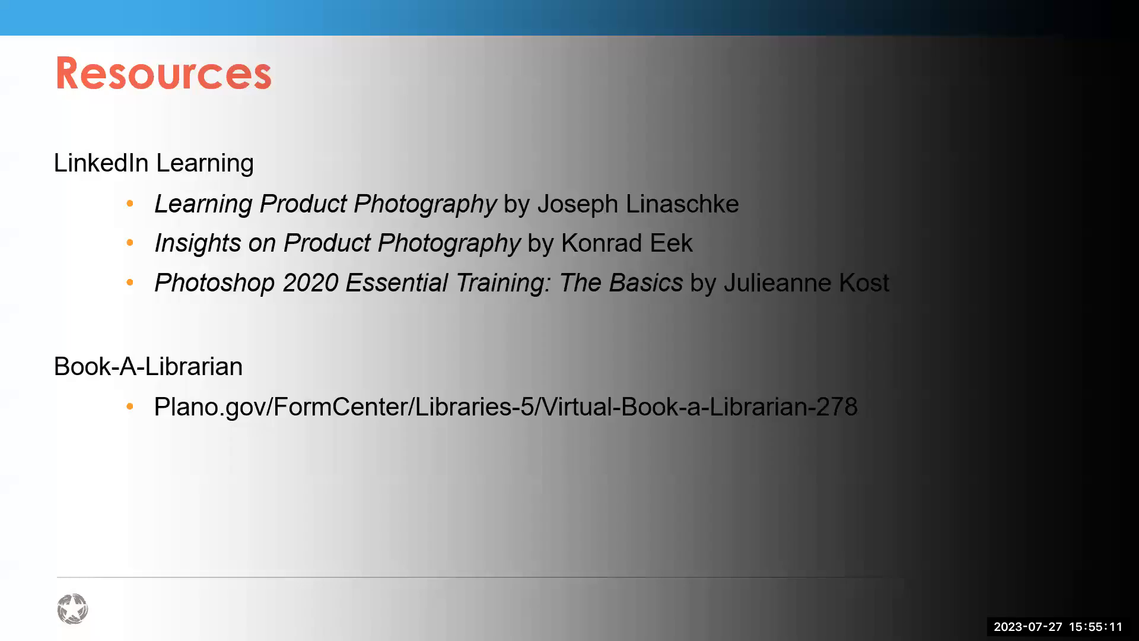